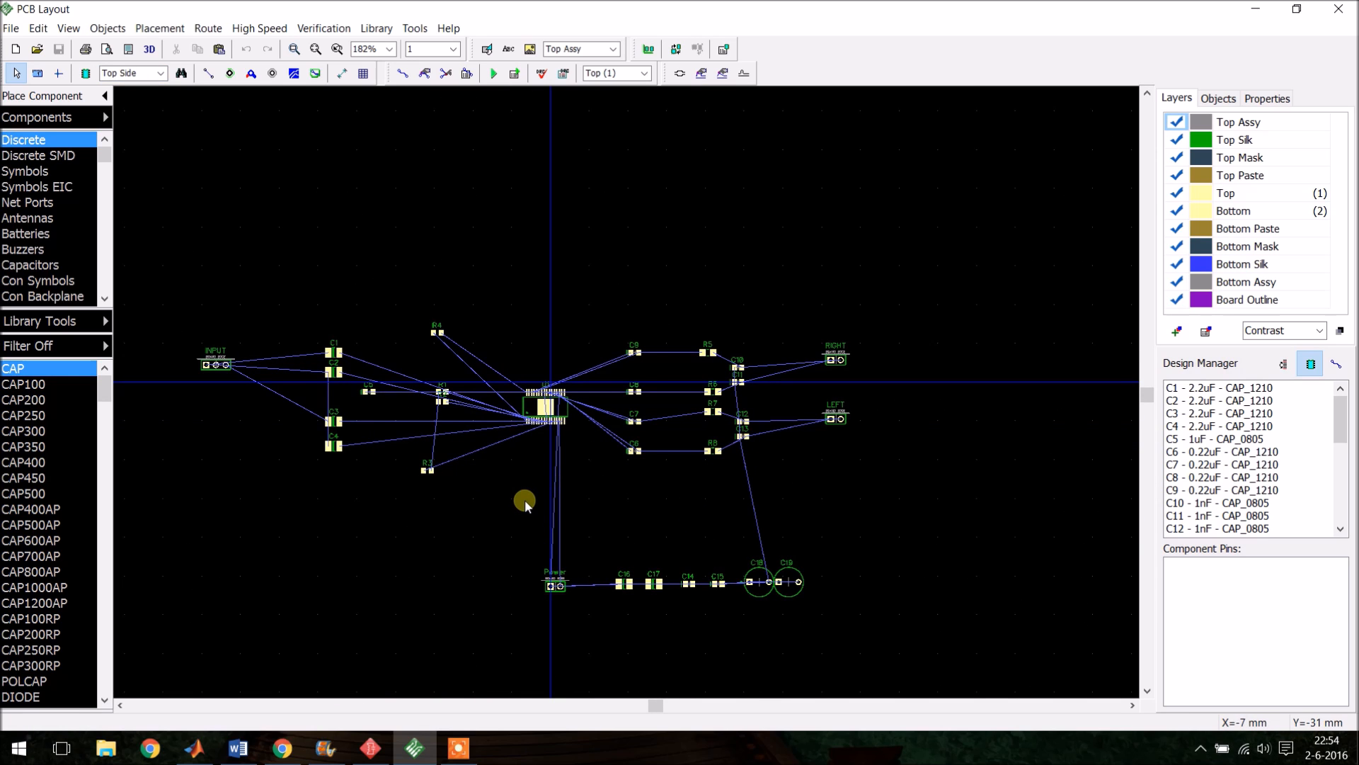
- Create a rounded-rectangle board outline 50 mm wide, 50 mm high with a 4 mm corner radius
click(112, 29)
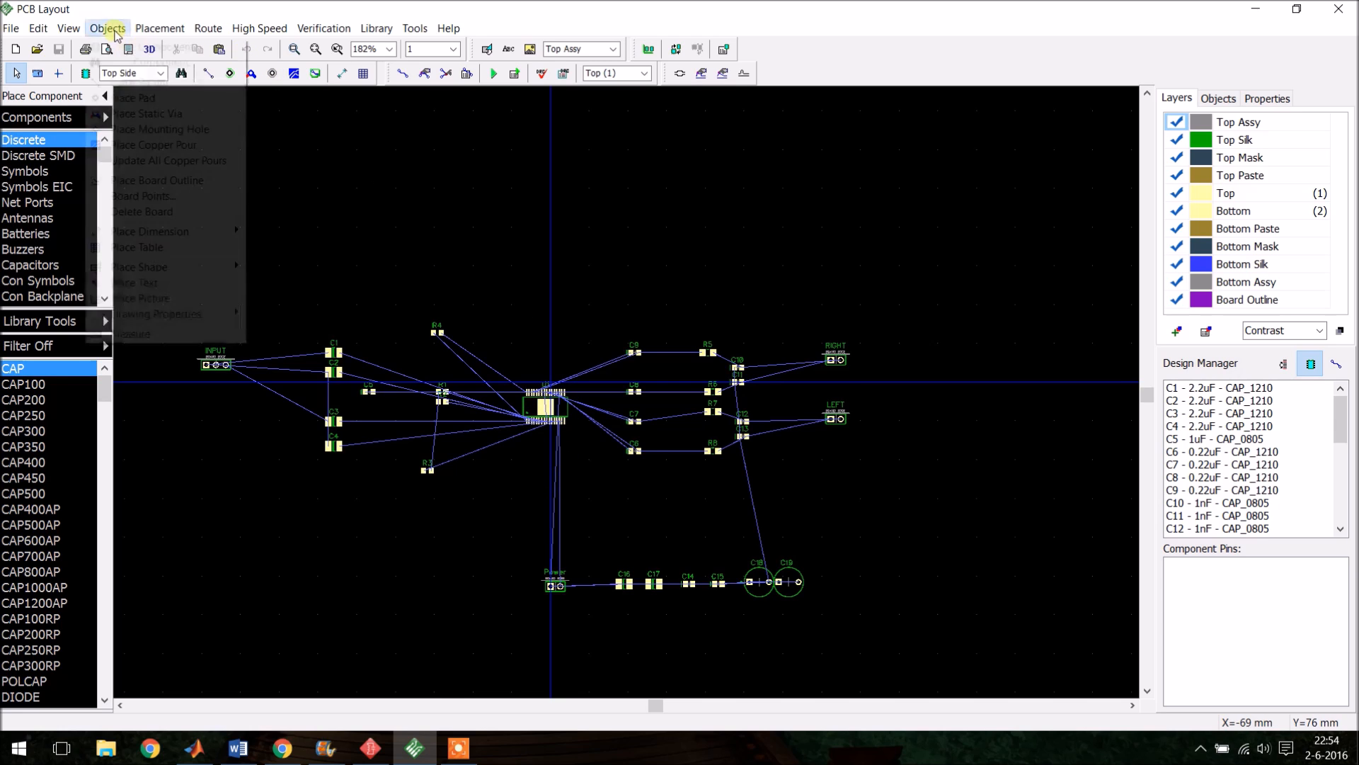
click(178, 204)
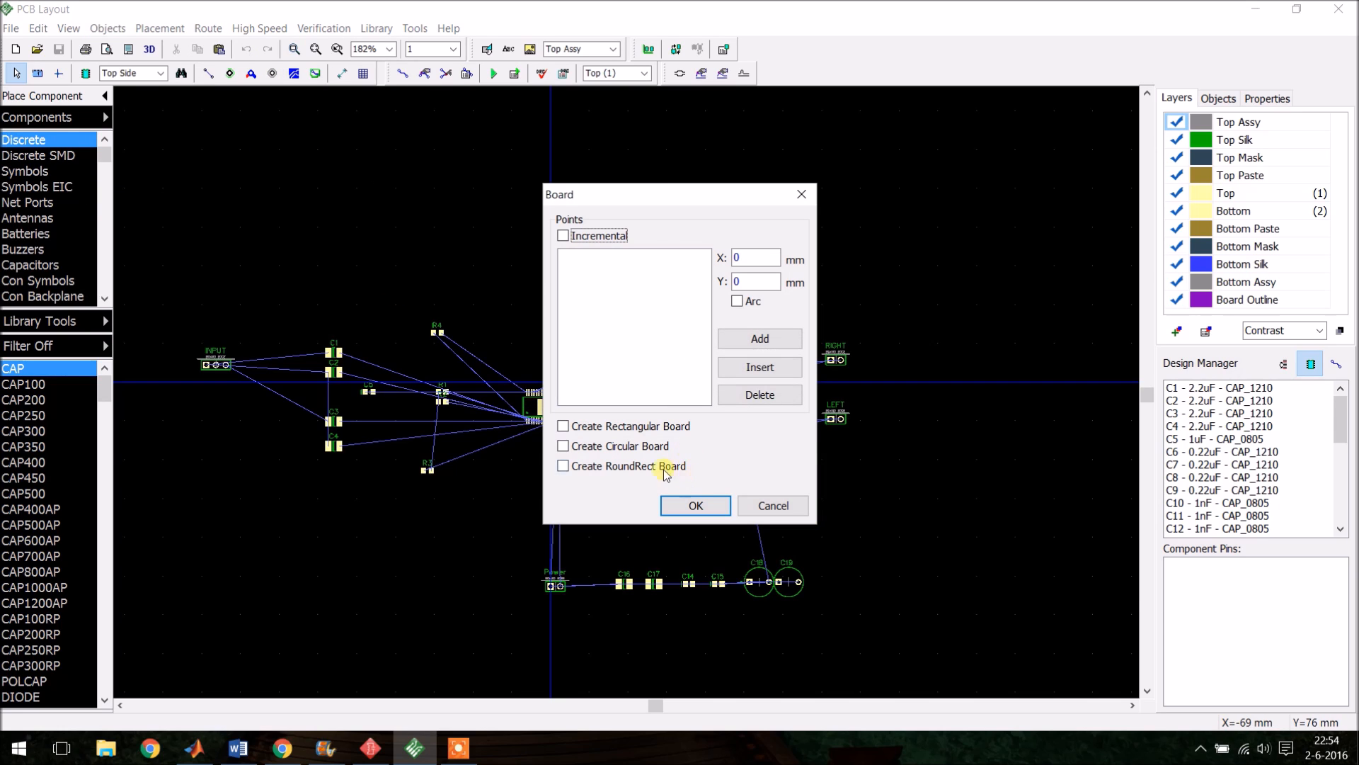
click(612, 466)
text(5050)
key(Tab)
text(5)
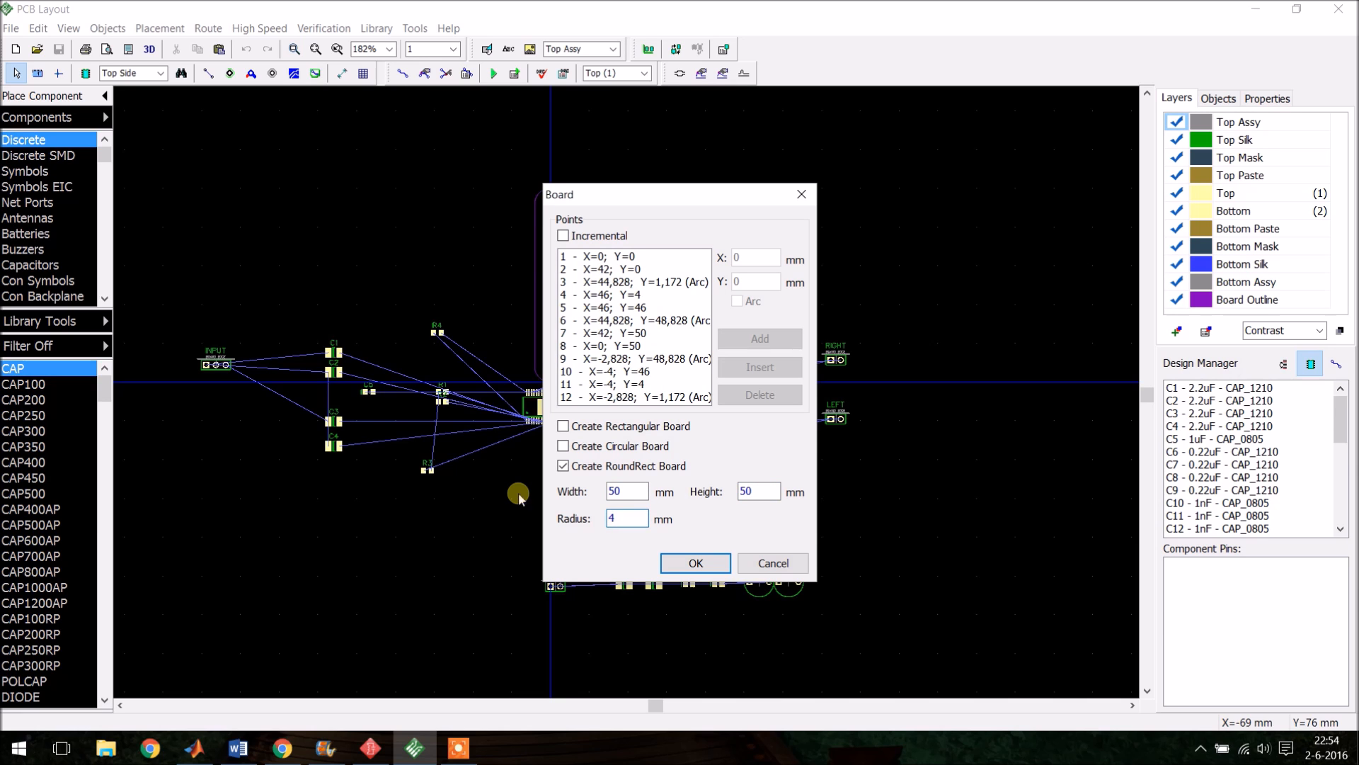
key(Return)
- Place a mounting hole near the board's upper-left corner at X 4, Y 45
scroll(679, 236, up, 4)
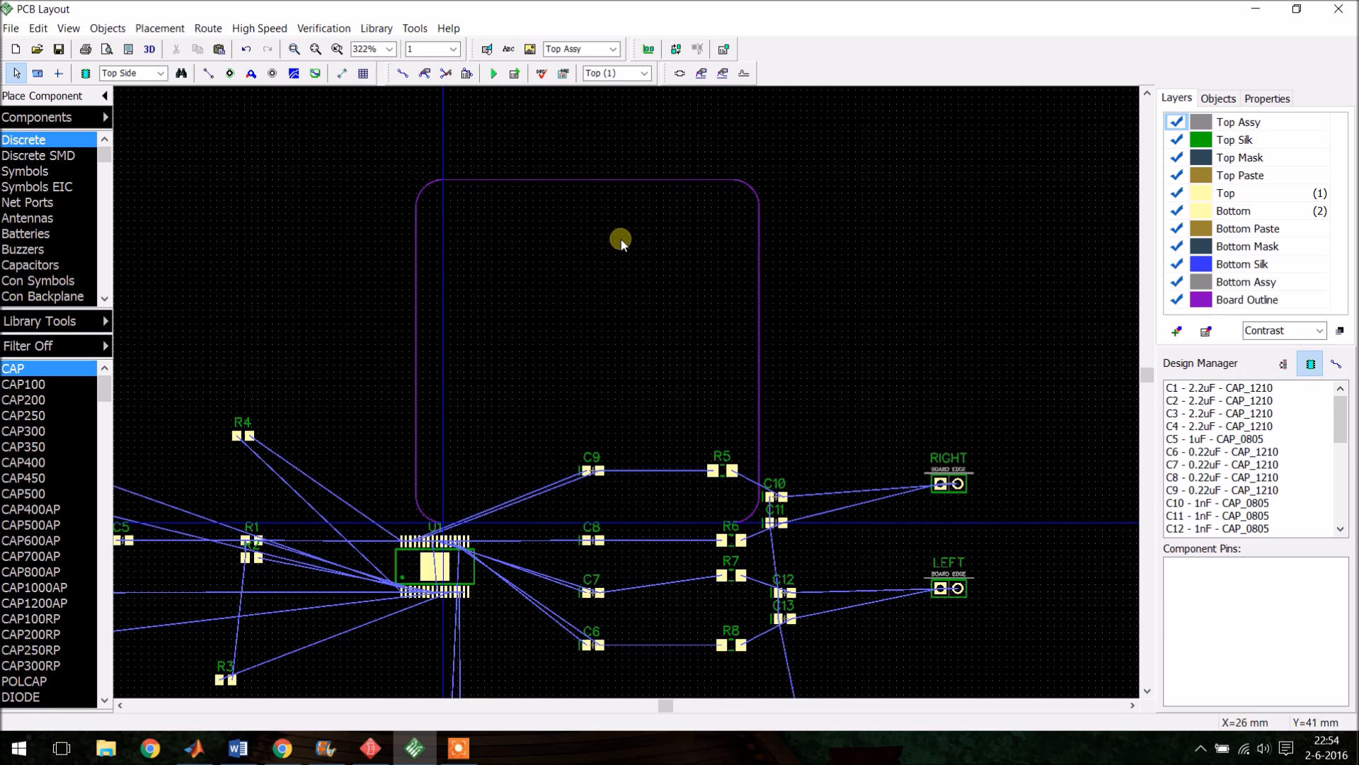
drag(606, 177, 632, 174)
click(642, 275)
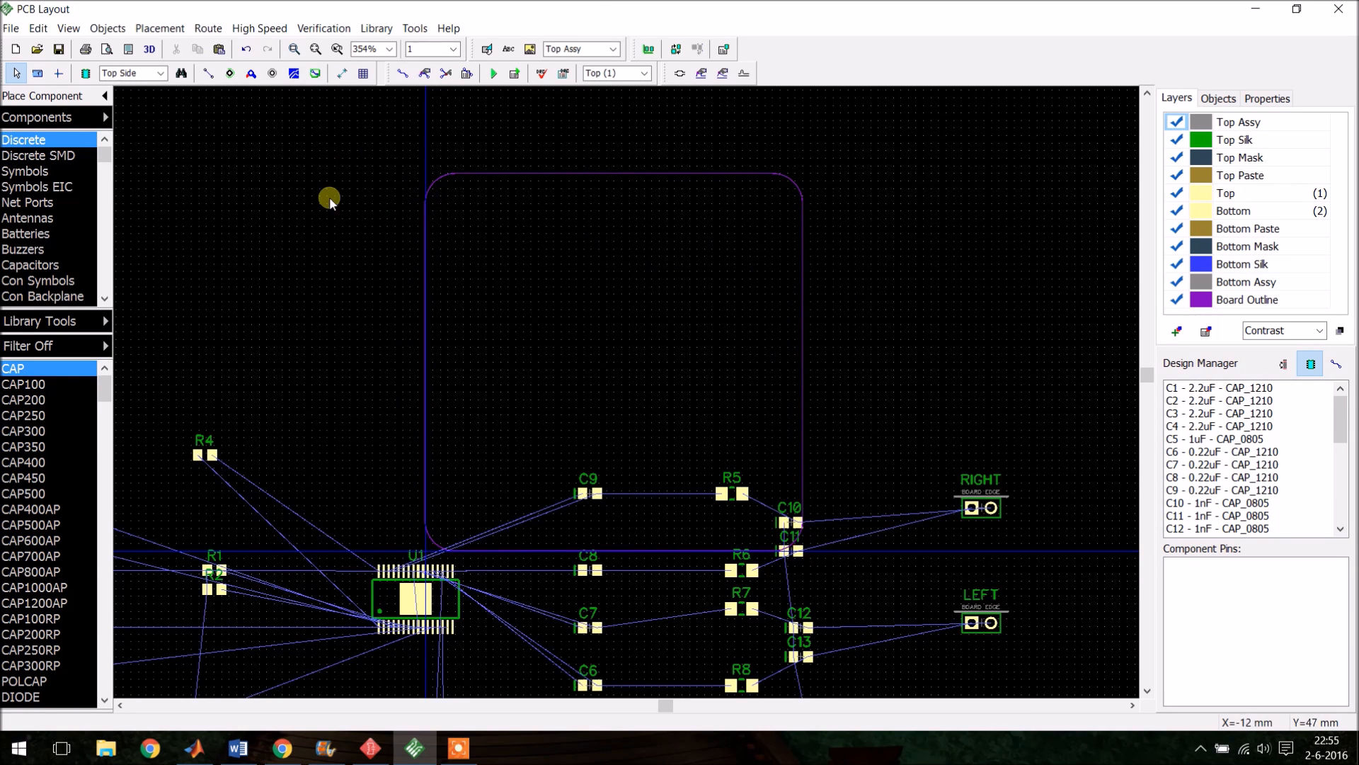
click(272, 74)
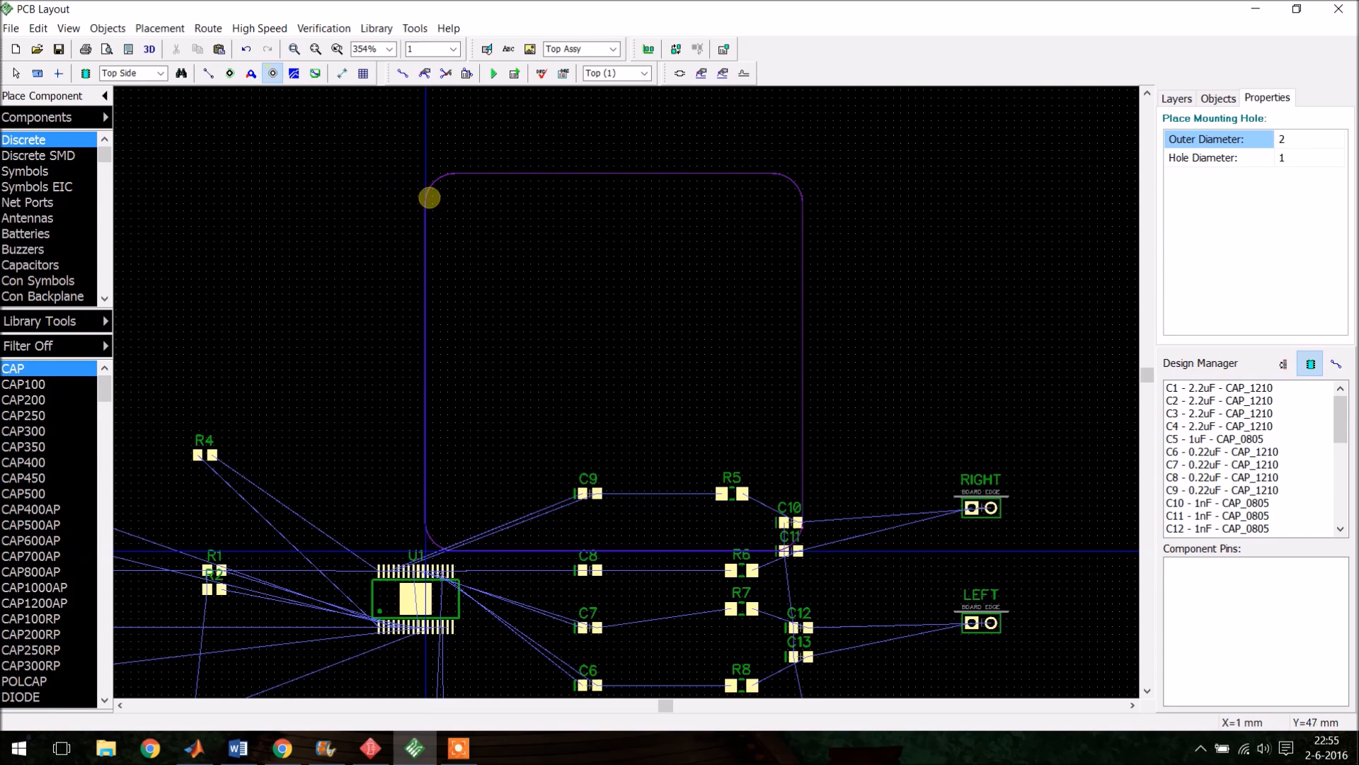
click(497, 228)
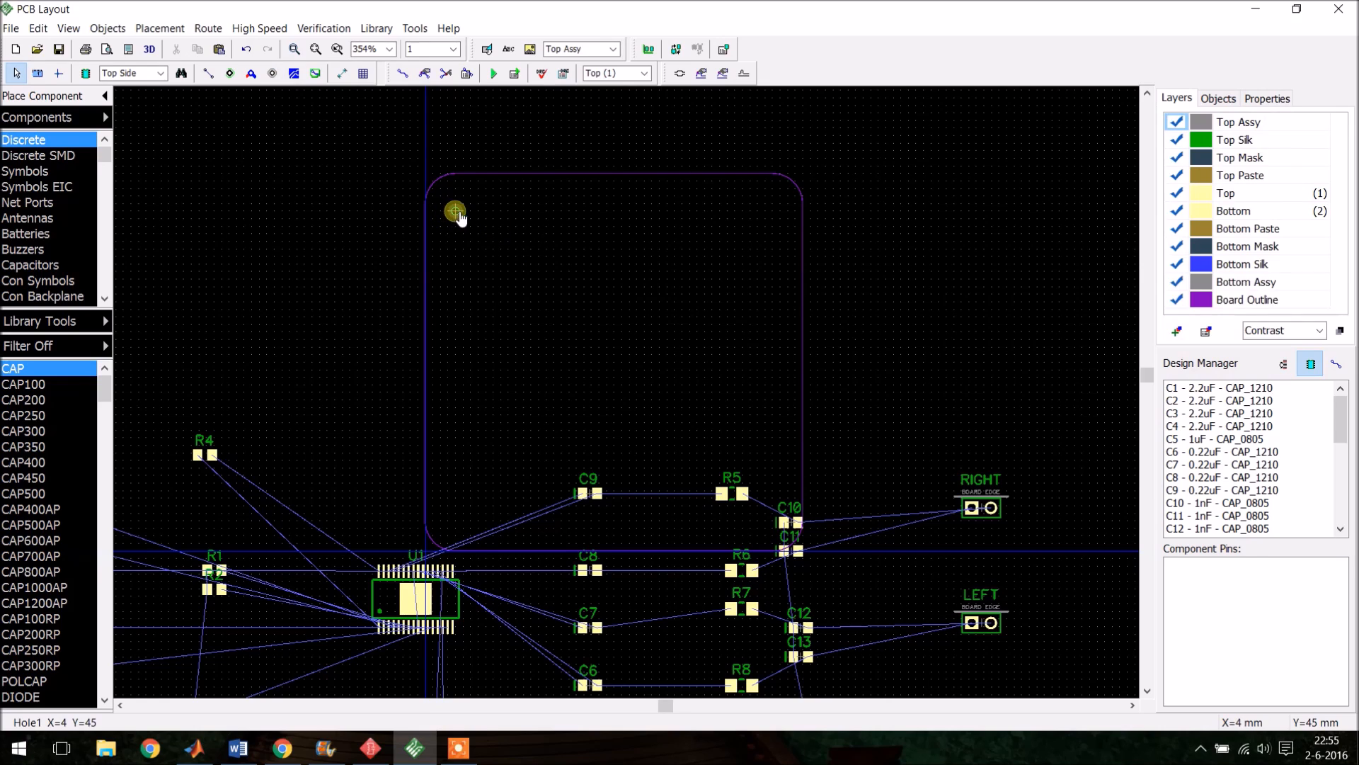
- Set the mounting hole's hole diameter to 3,2 mm and outer diameter to 6 mm
double_click(456, 211)
click(736, 408)
drag(738, 411, 641, 411)
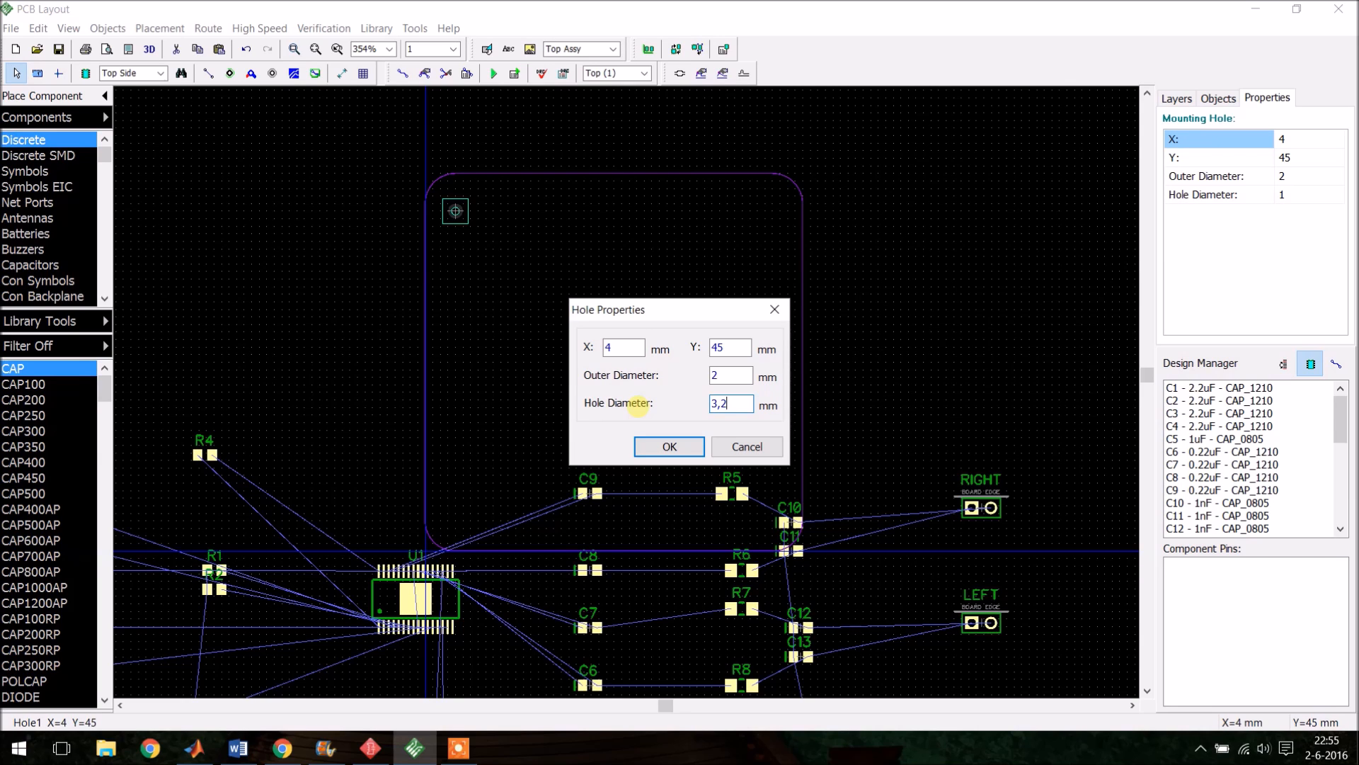
drag(742, 376, 659, 381)
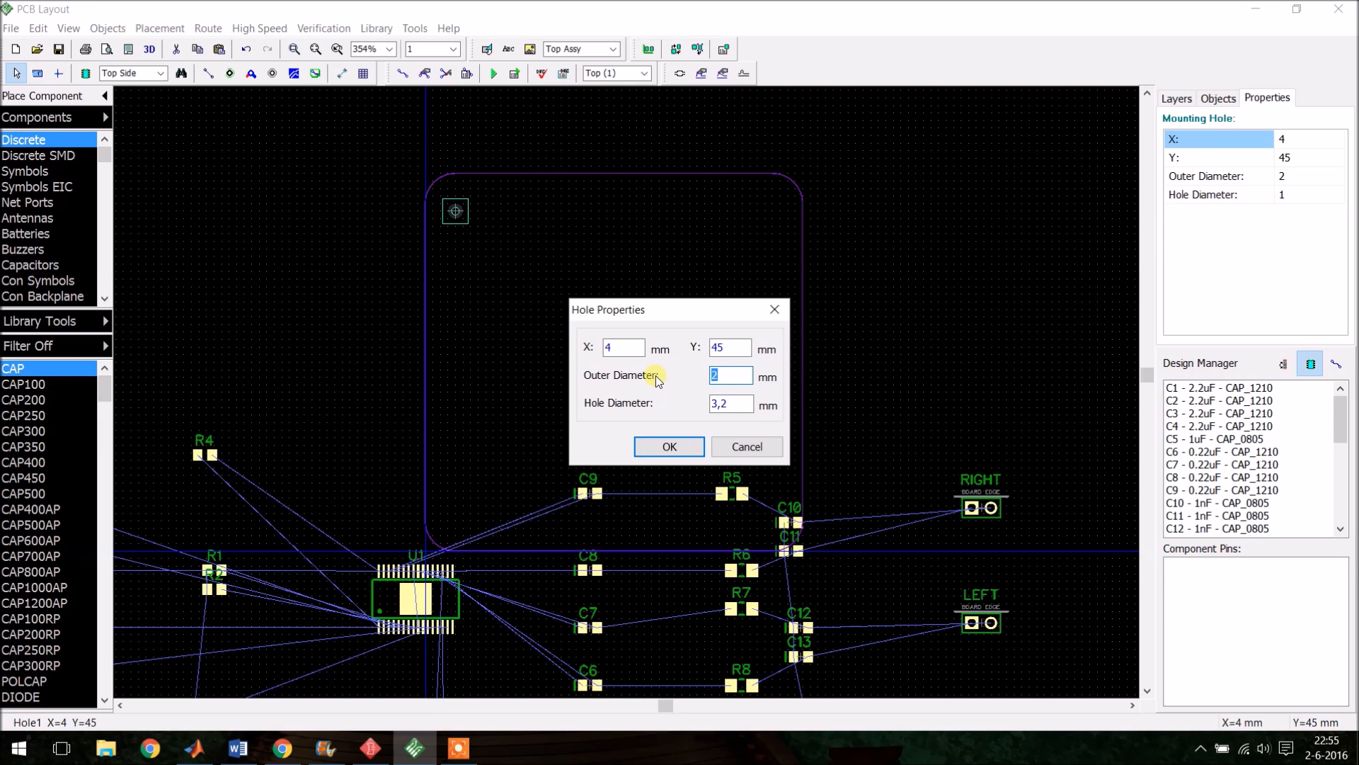
click(667, 447)
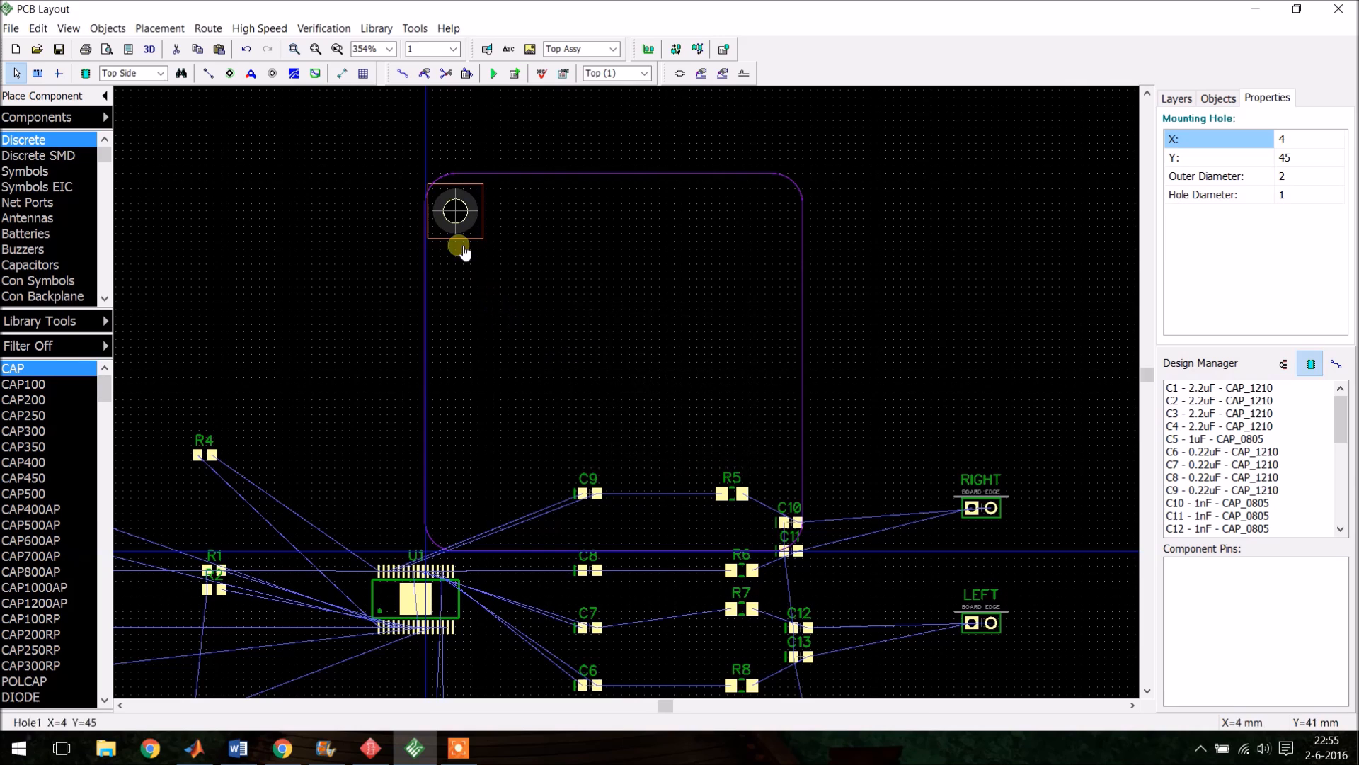
- Copy the mounting hole and paste it into the board's upper-right corner
scroll(457, 205, up, 2)
drag(461, 190, 909, 202)
key(ctrl+v)
click(874, 231)
scroll(873, 231, down, 5)
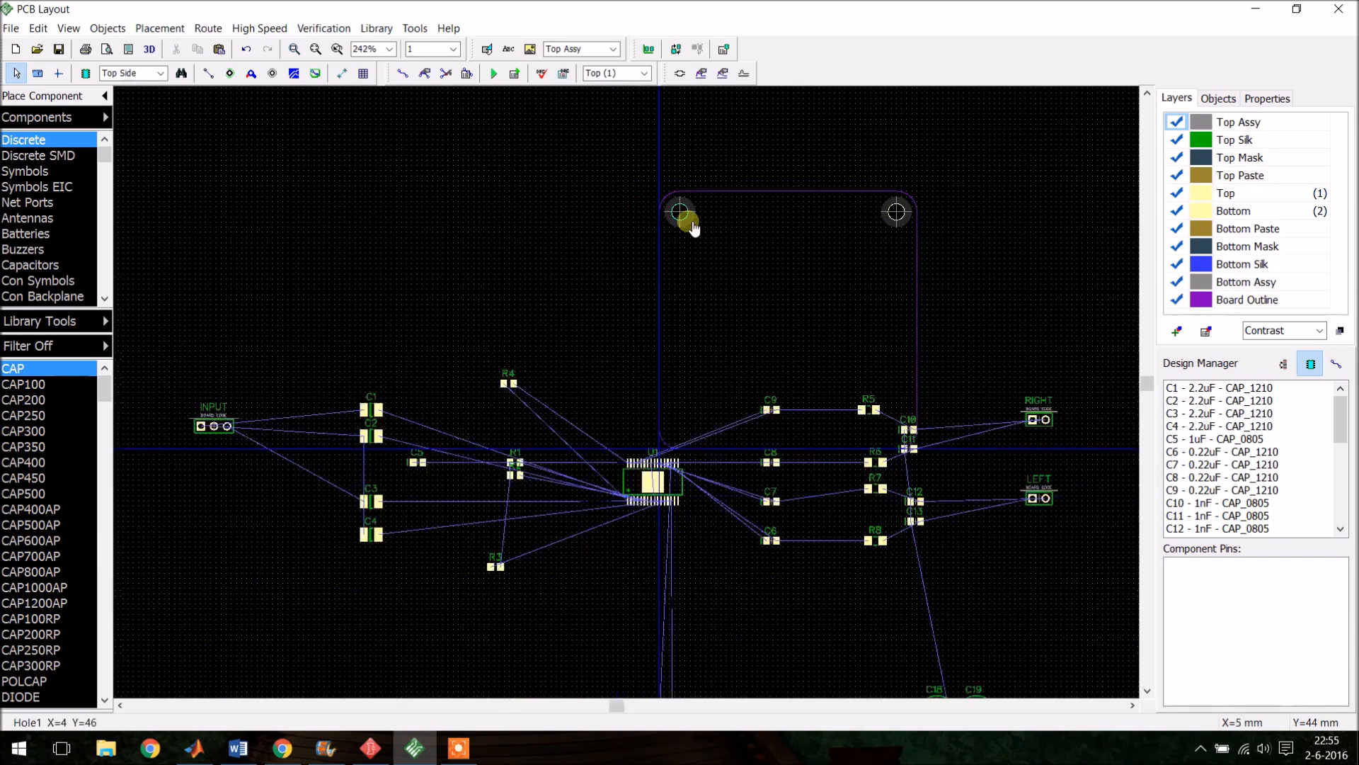
- Select all components and move them out of the board area to its left
drag(262, 296, 1034, 658)
drag(920, 587, 623, 464)
click(813, 452)
- Copy the two top mounting holes and paste them into the board's bottom corners
scroll(737, 337, up, 3)
drag(619, 199, 989, 558)
key(ctrl+c)
key(ctrl+v)
click(958, 618)
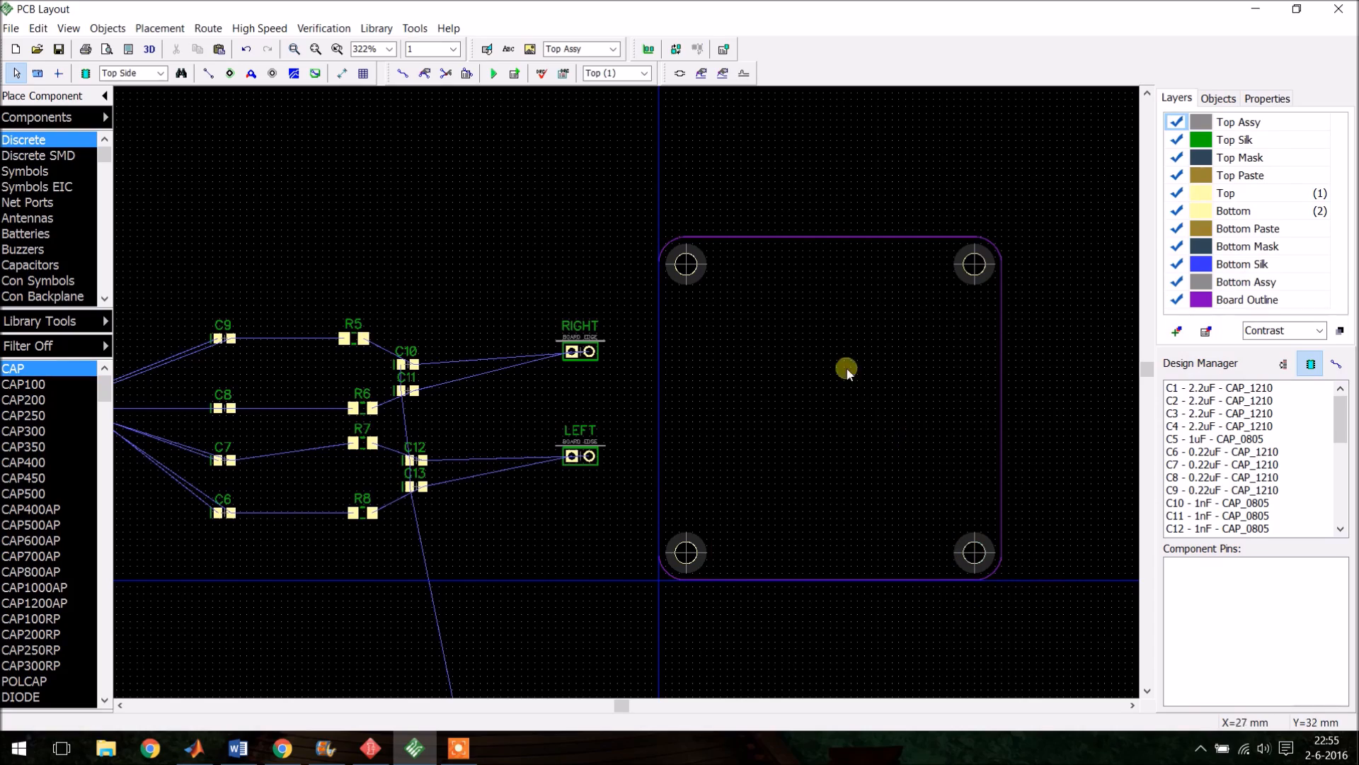
- Rotate the U1 chip until it stands vertically
scroll(919, 354, down, 3)
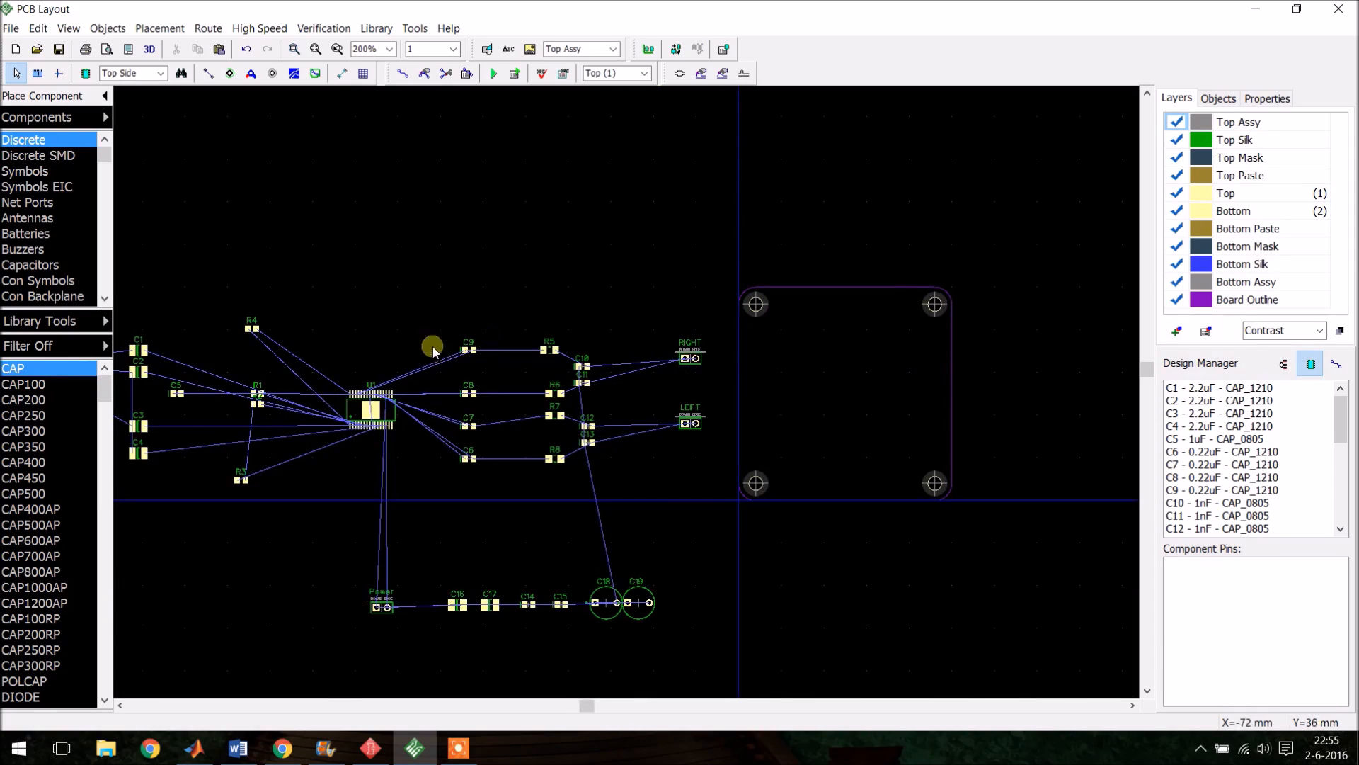
scroll(655, 354, up, 4)
scroll(602, 438, down, 3)
scroll(522, 340, up, 5)
click(546, 434)
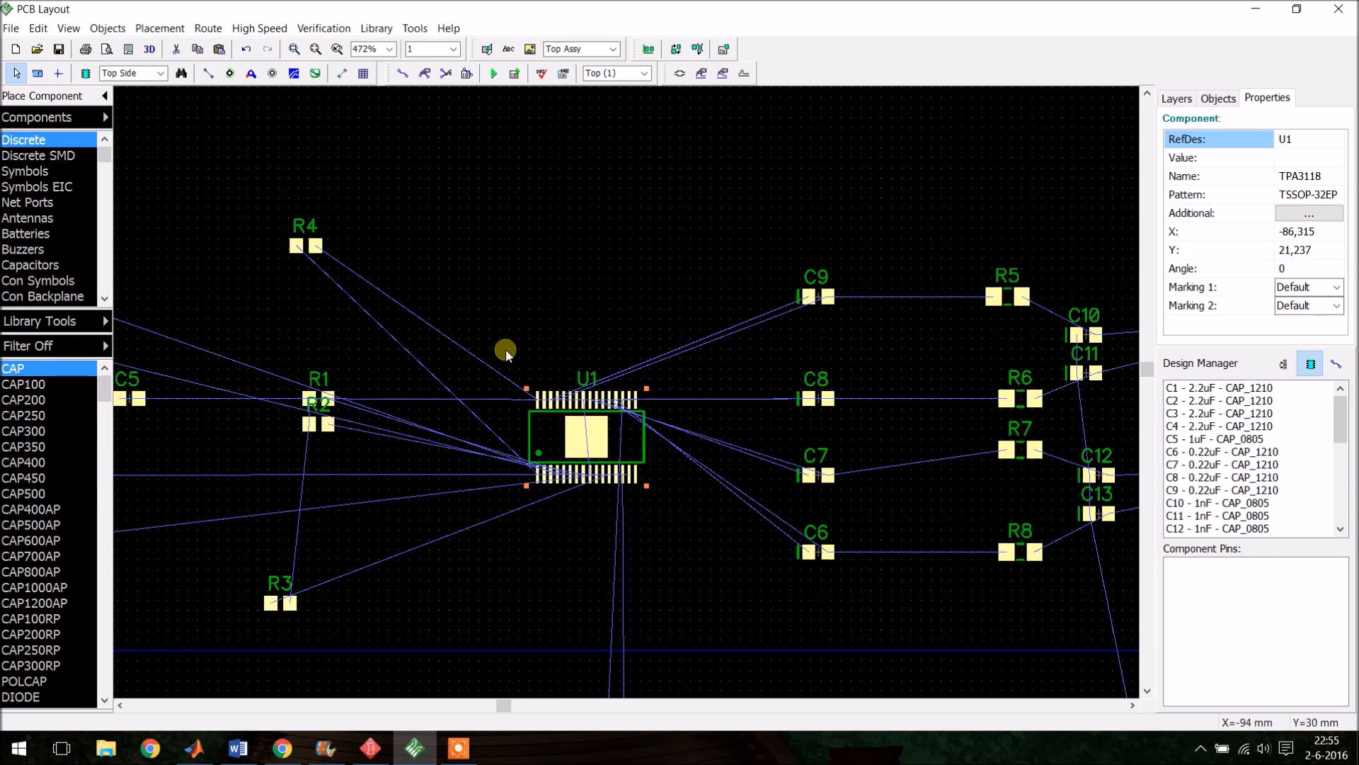
key(space)
key(space)
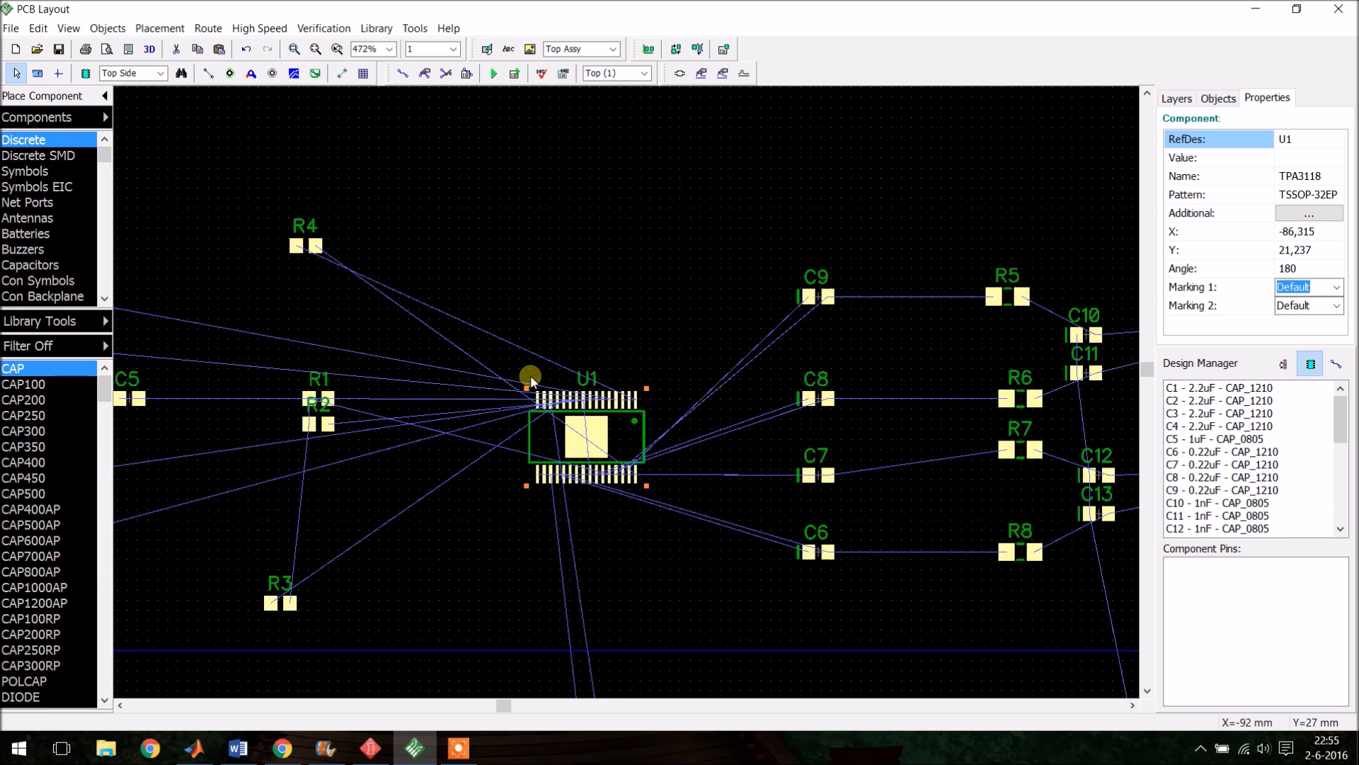
key(space)
click(565, 339)
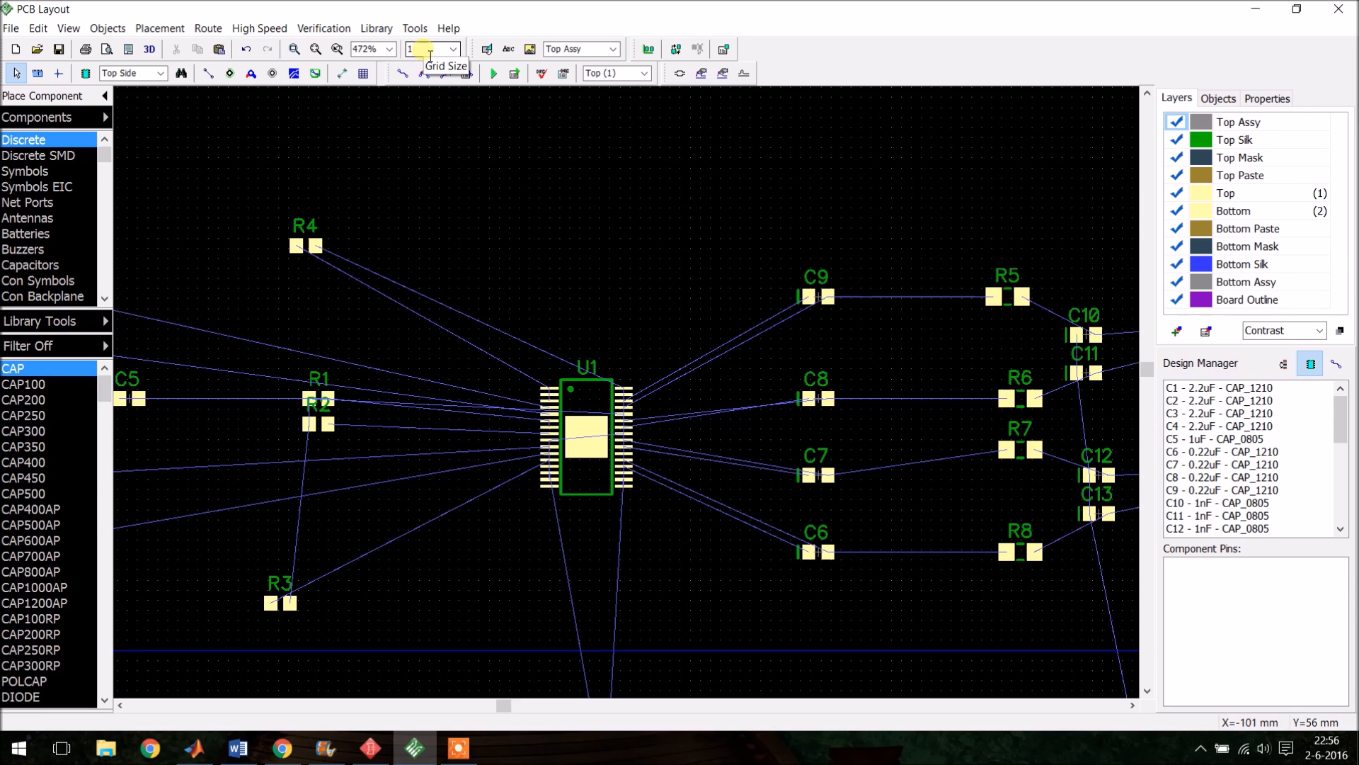
- Set the grid size to 0,65 mm and snap U1 to the grid
scroll(626, 419, up, 5)
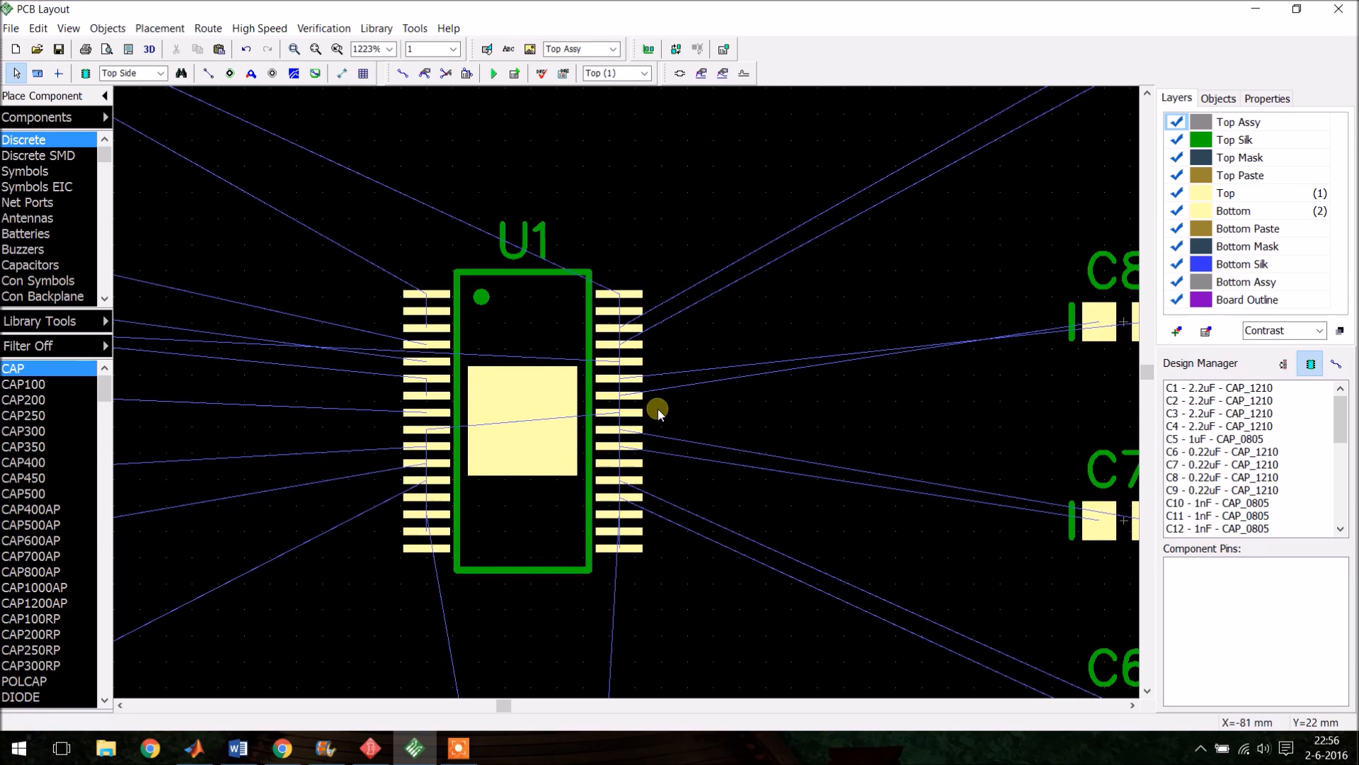
double_click(449, 52)
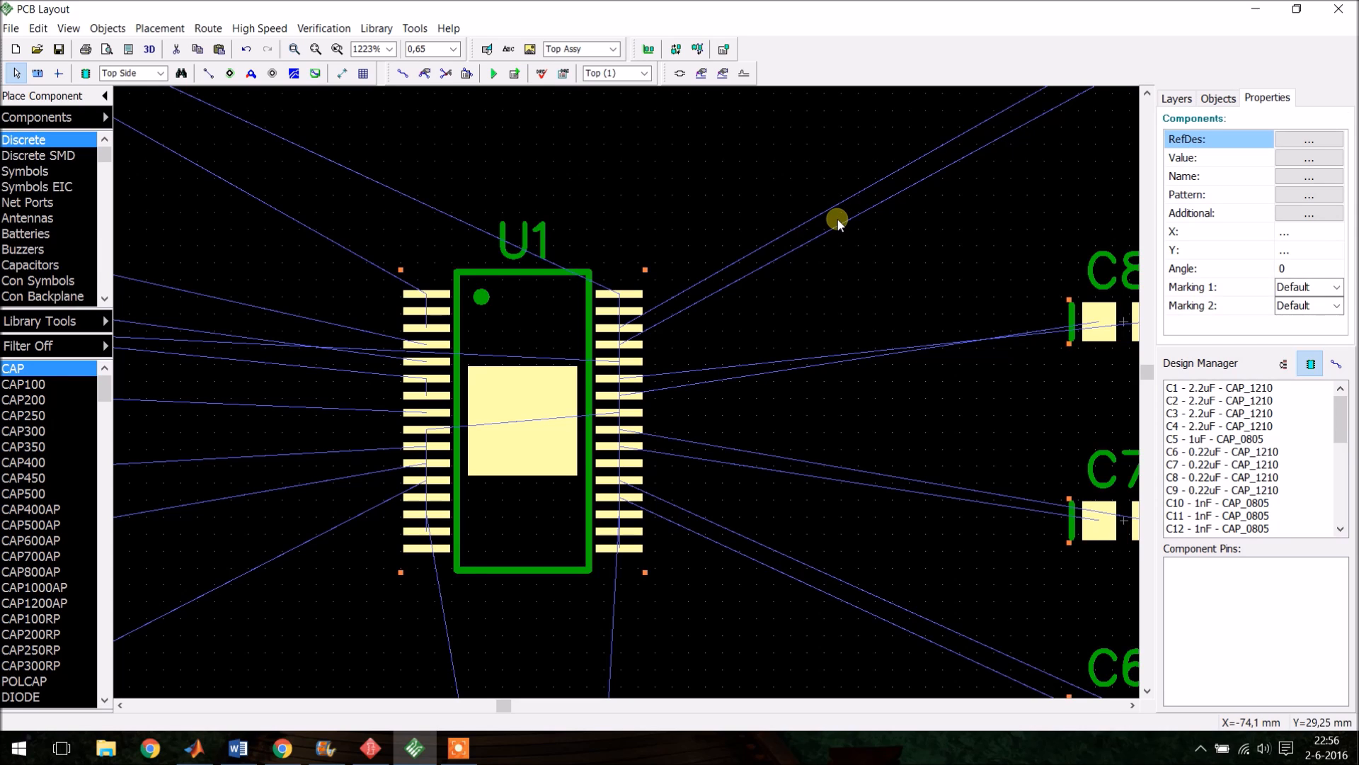
right_click(555, 327)
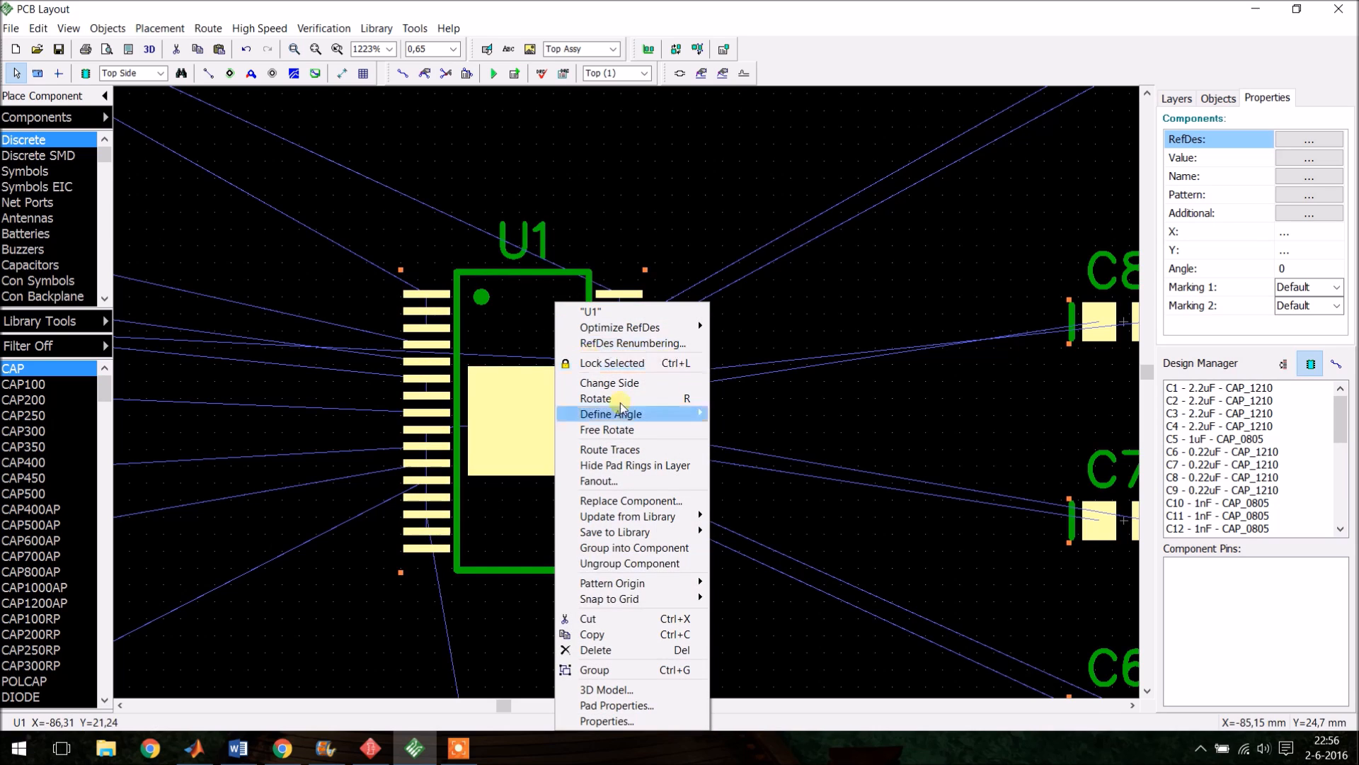
mouse_move(680, 599)
click(751, 598)
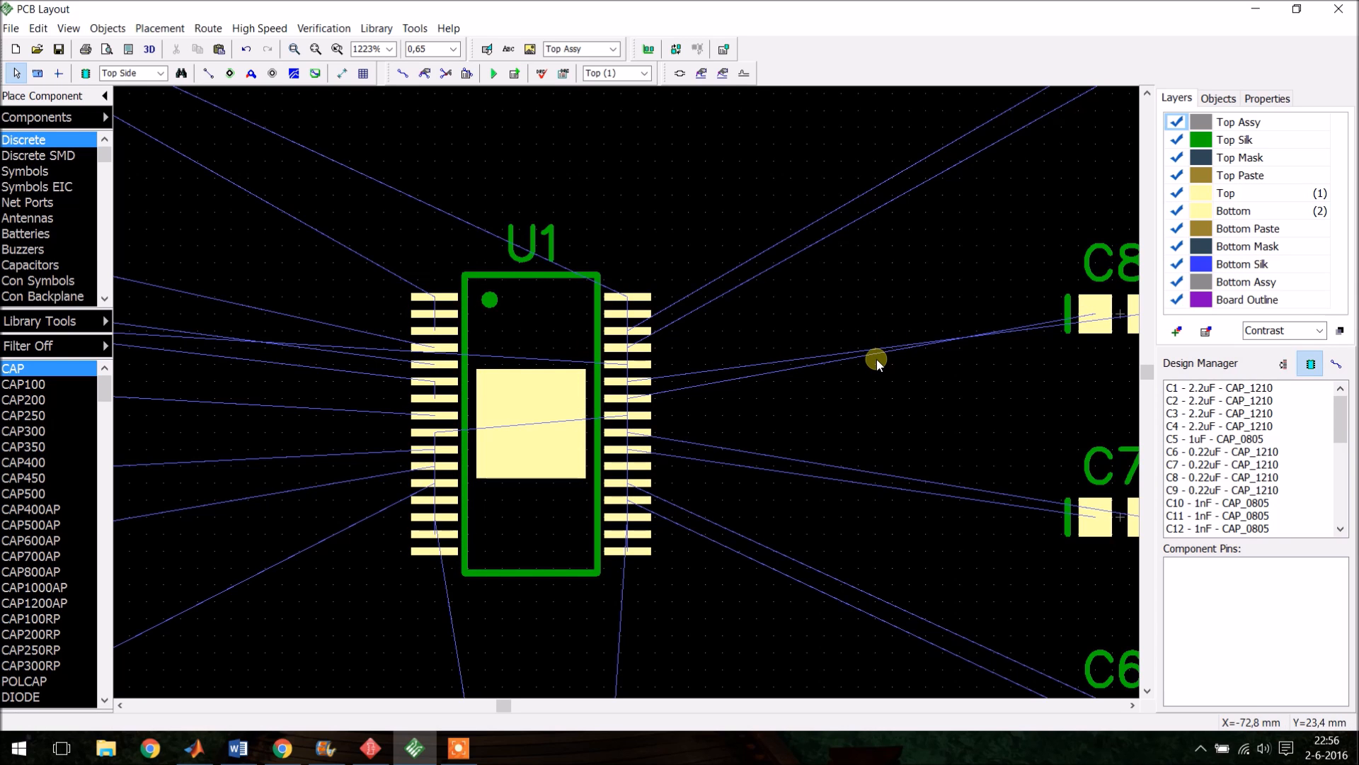
- Move capacitor C8 next to U1's right-side pins and rotate it 90°
scroll(685, 340, down, 2)
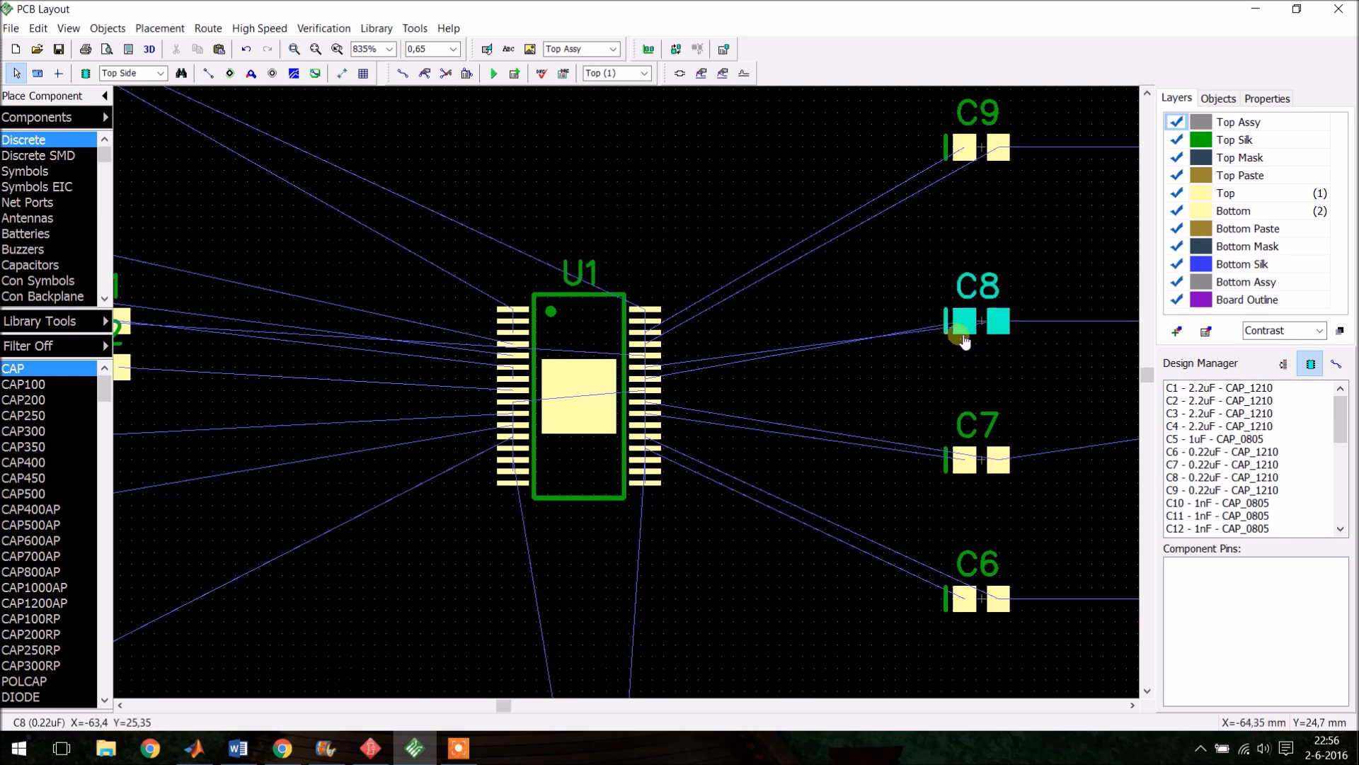
drag(987, 322, 928, 337)
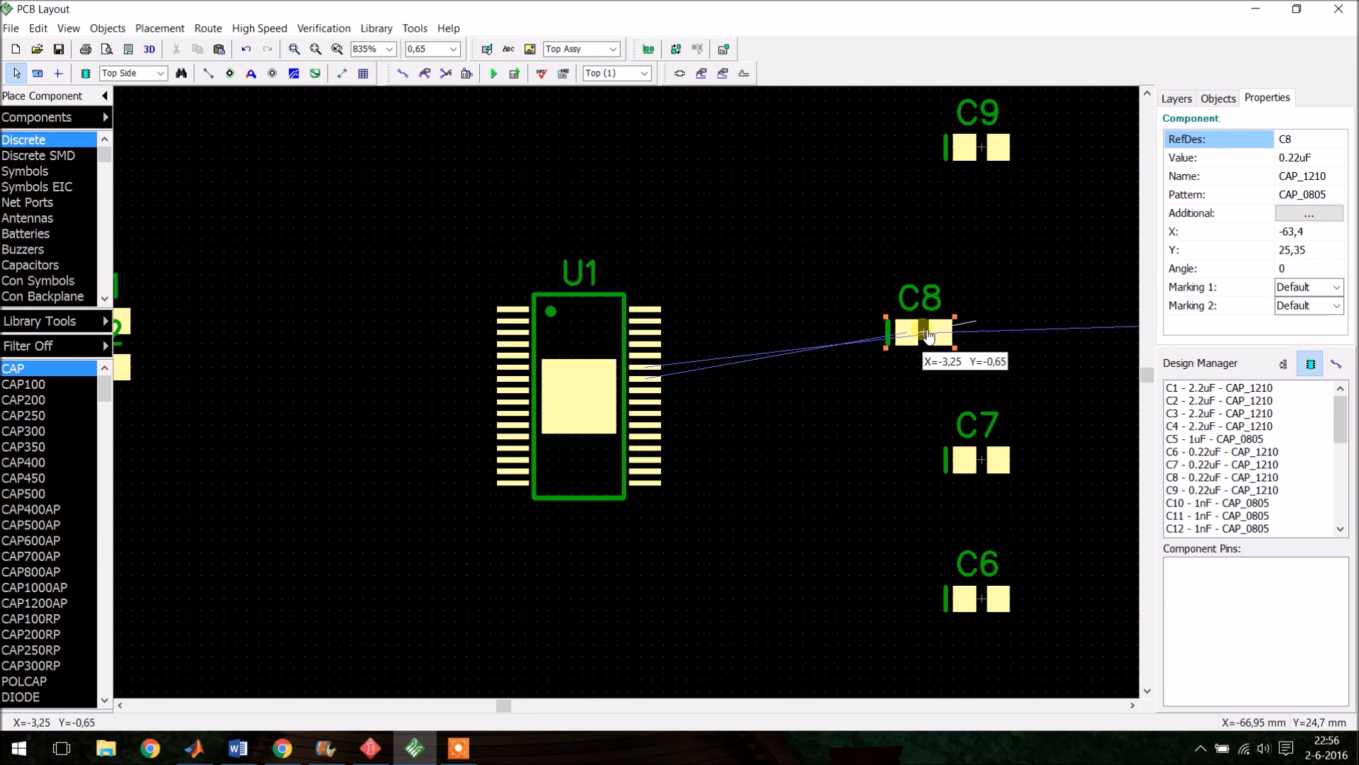
drag(929, 336, 929, 336)
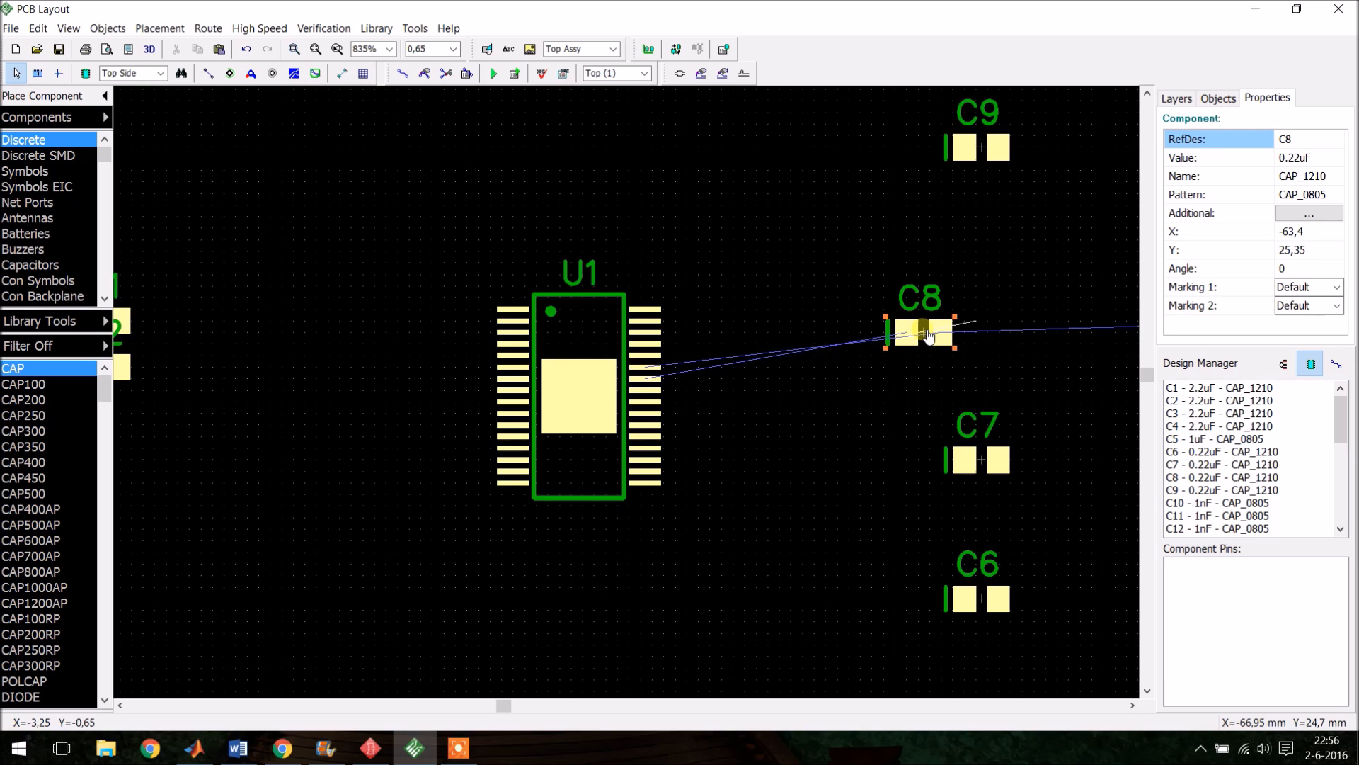
click(934, 335)
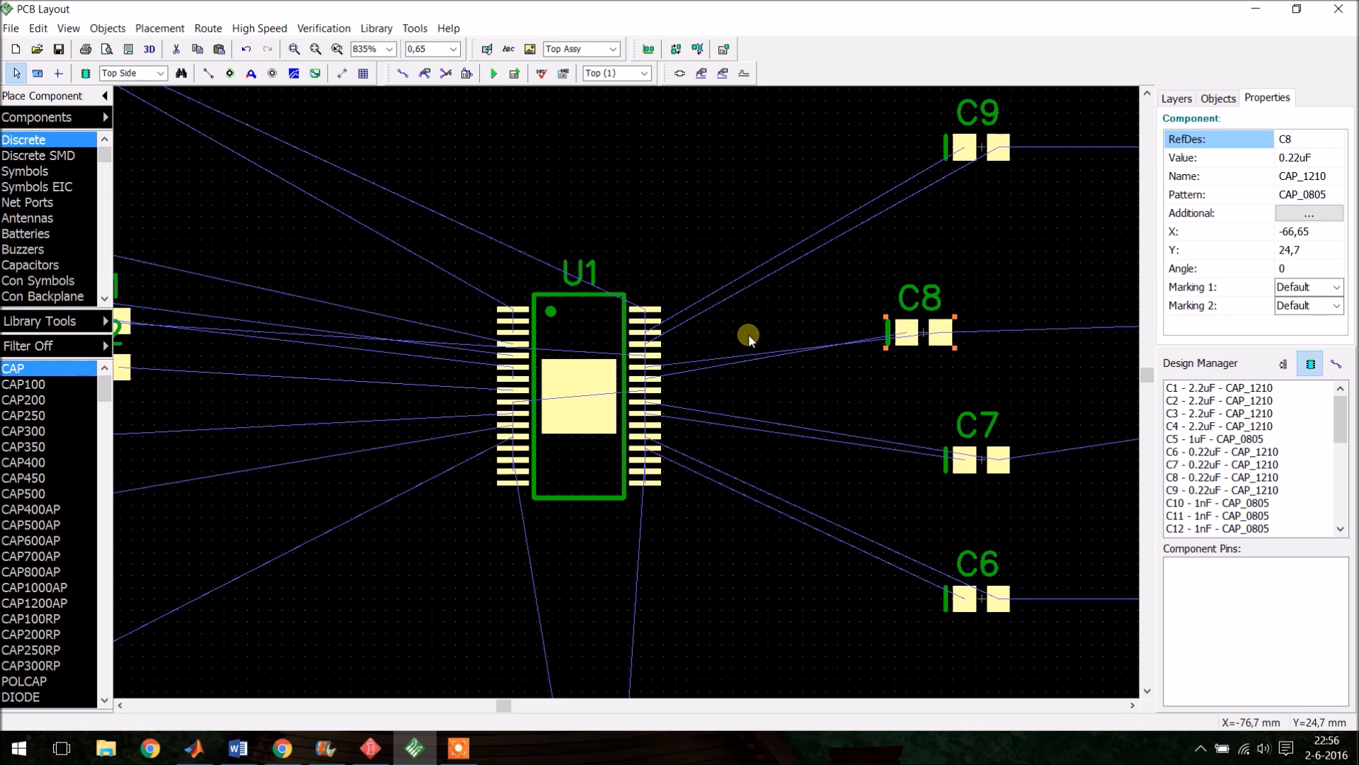
scroll(749, 333, up, 2)
drag(1057, 360, 750, 393)
key(r)
scroll(712, 322, down, 4)
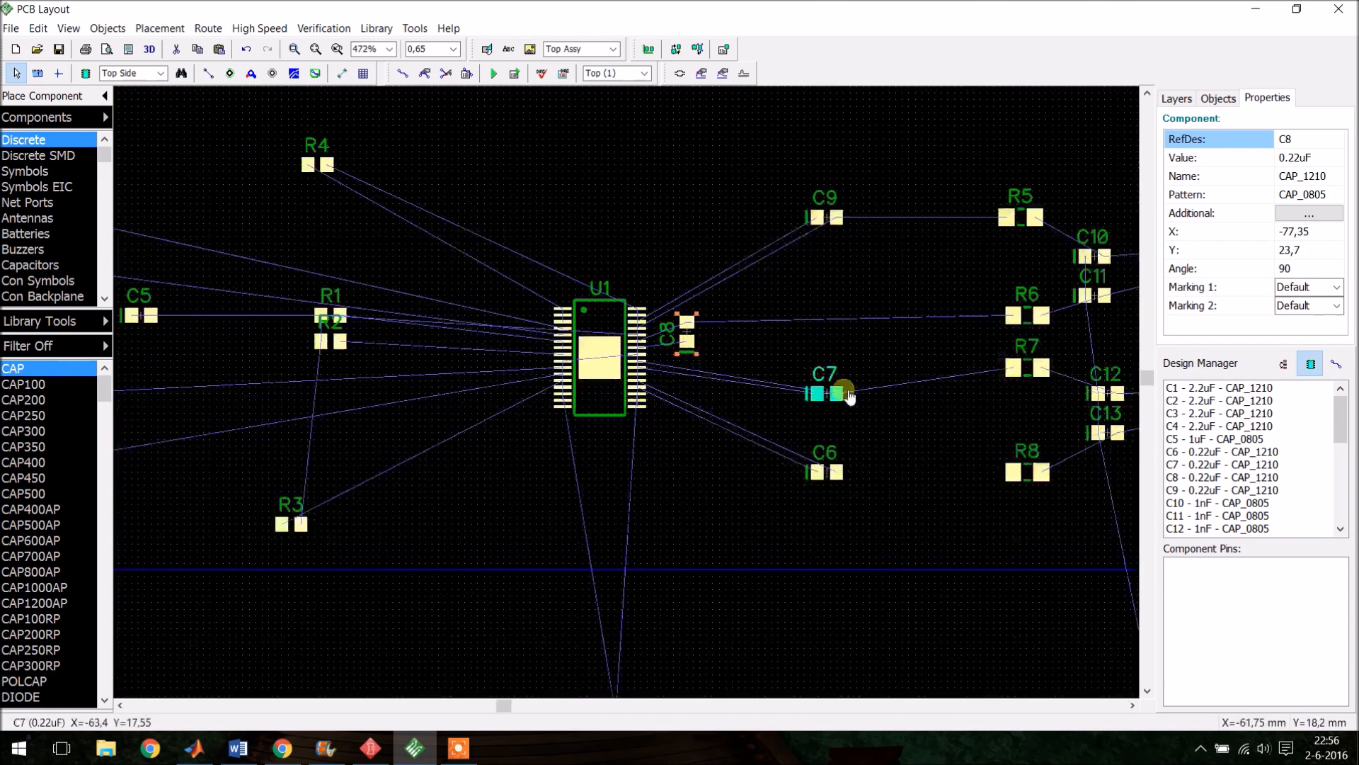
- Move capacitor C7 below C8 beside U1 and rotate it 90°
scroll(849, 396, up, 3)
drag(850, 396, 631, 382)
key(r)
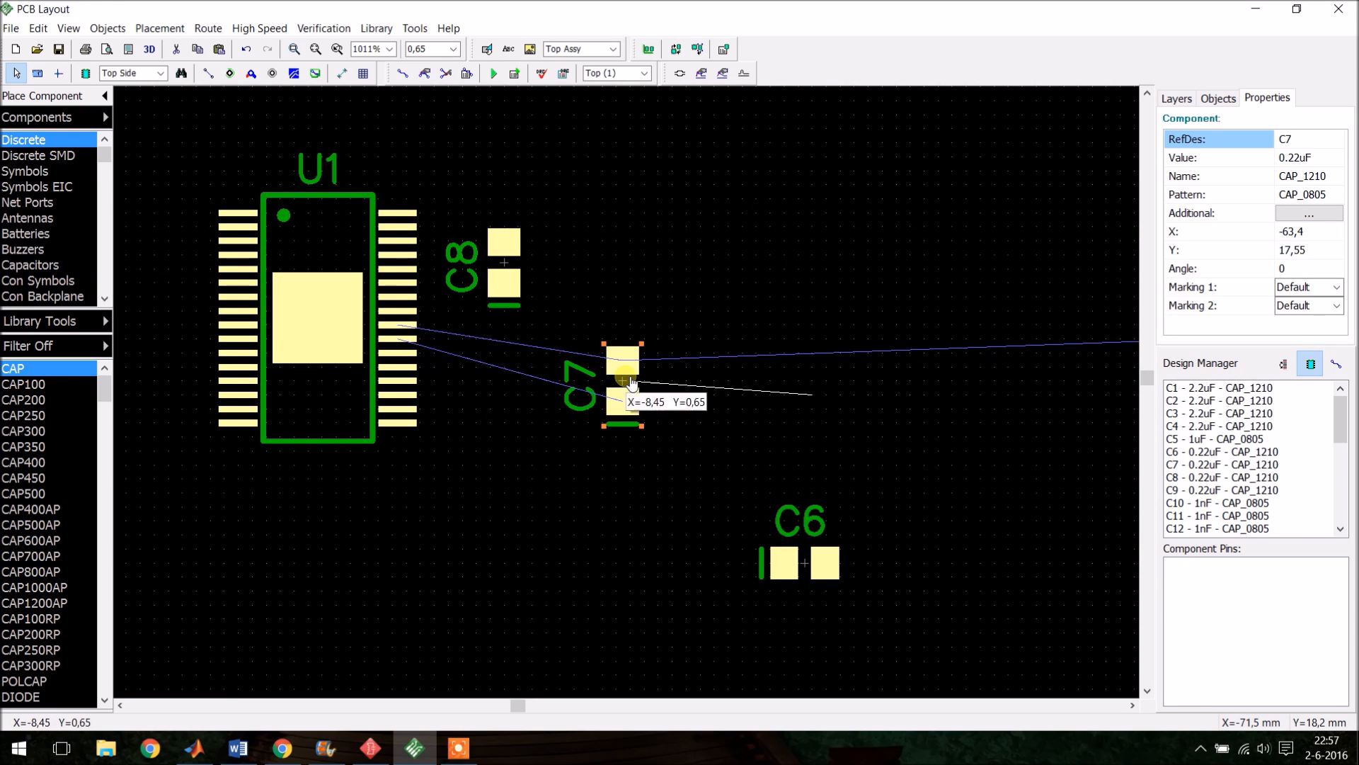
drag(631, 382, 666, 394)
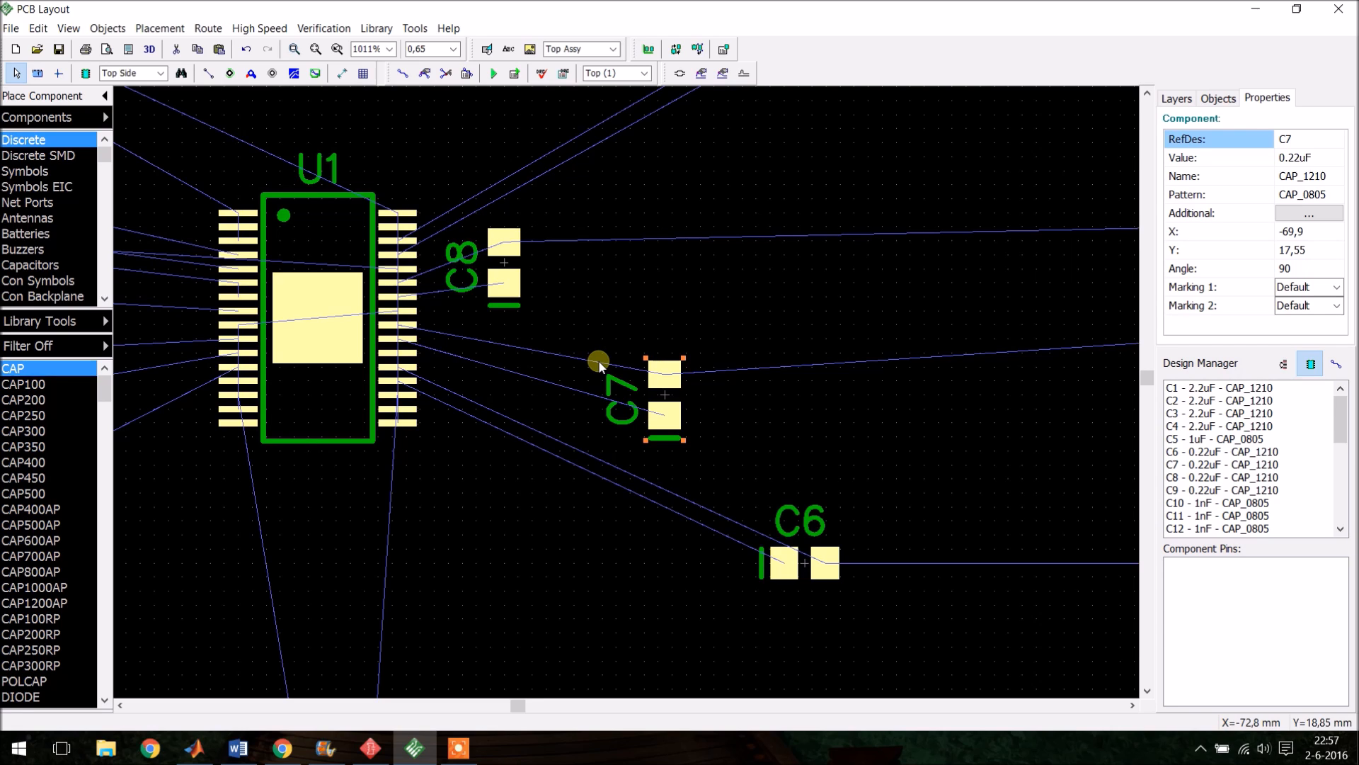
click(402, 74)
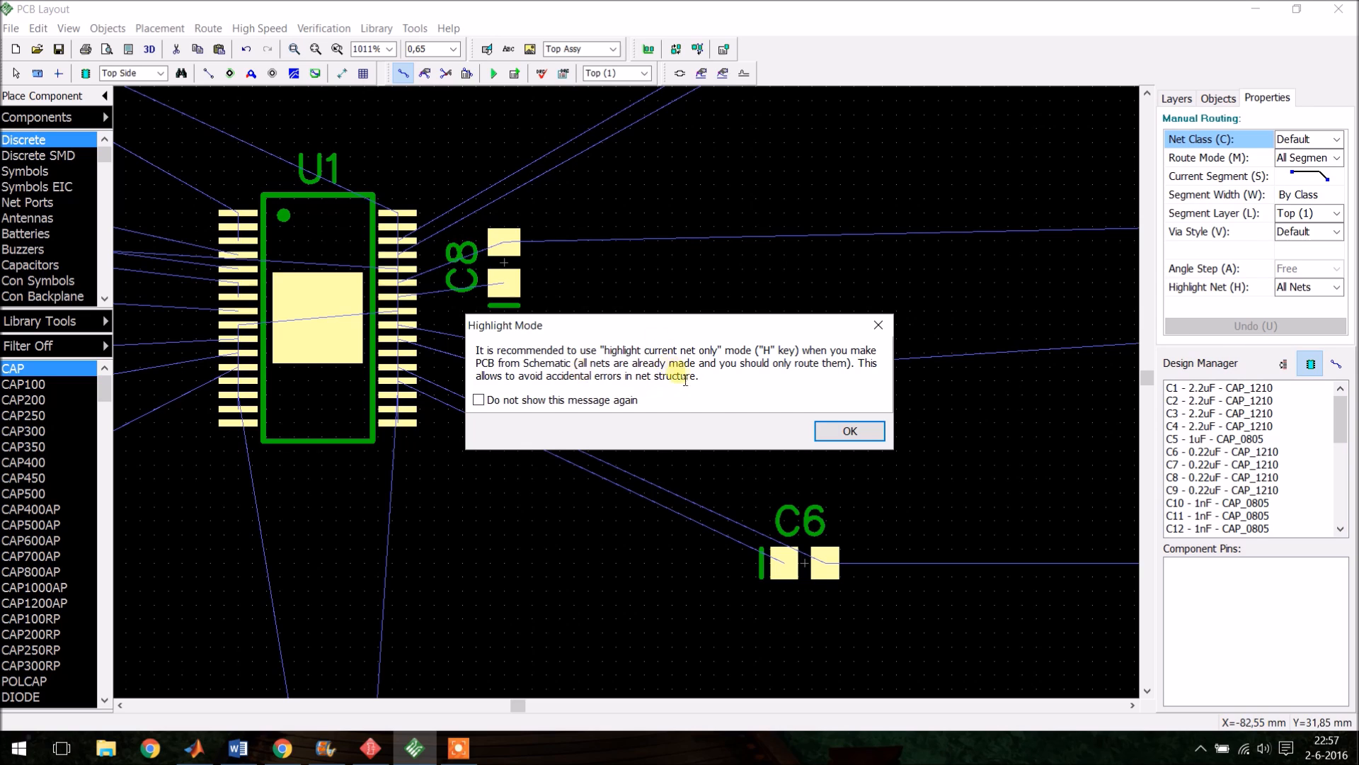
click(852, 431)
scroll(431, 328, up, 2)
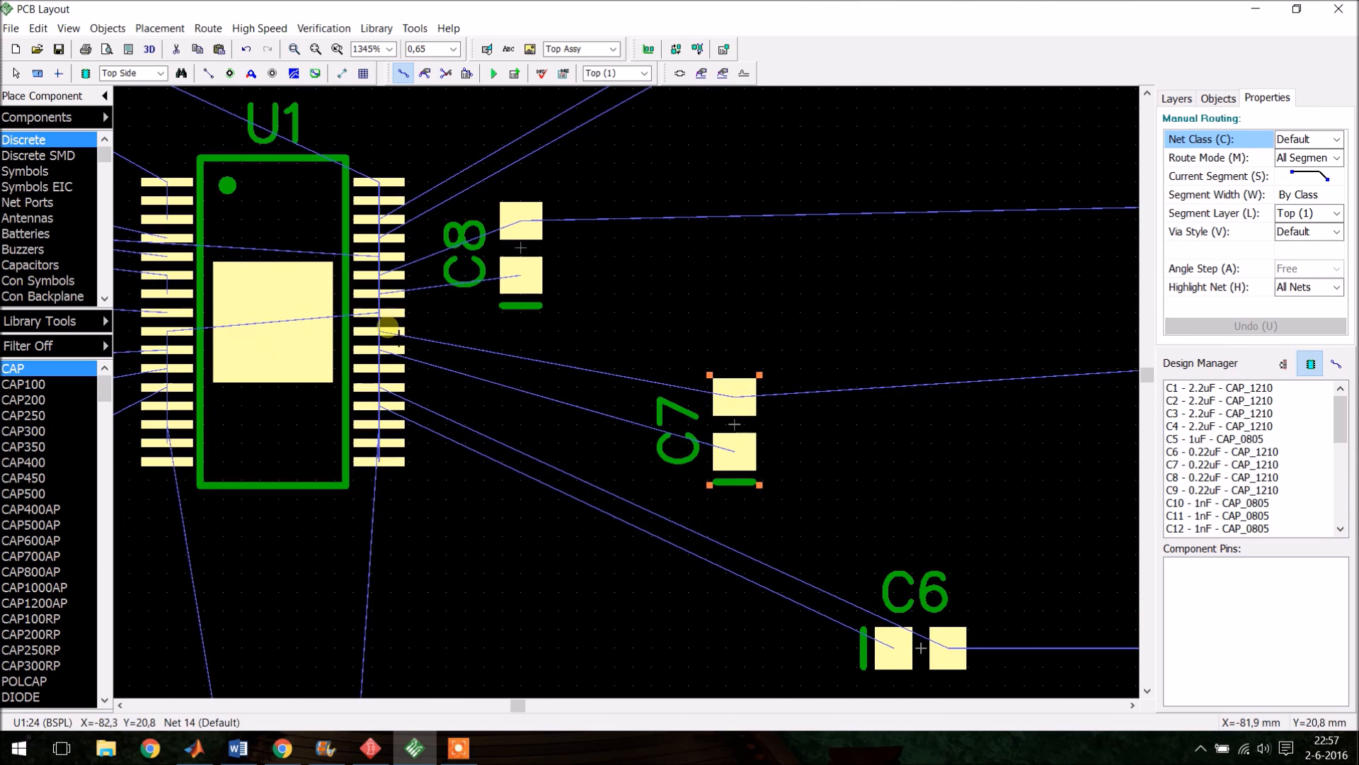
click(388, 331)
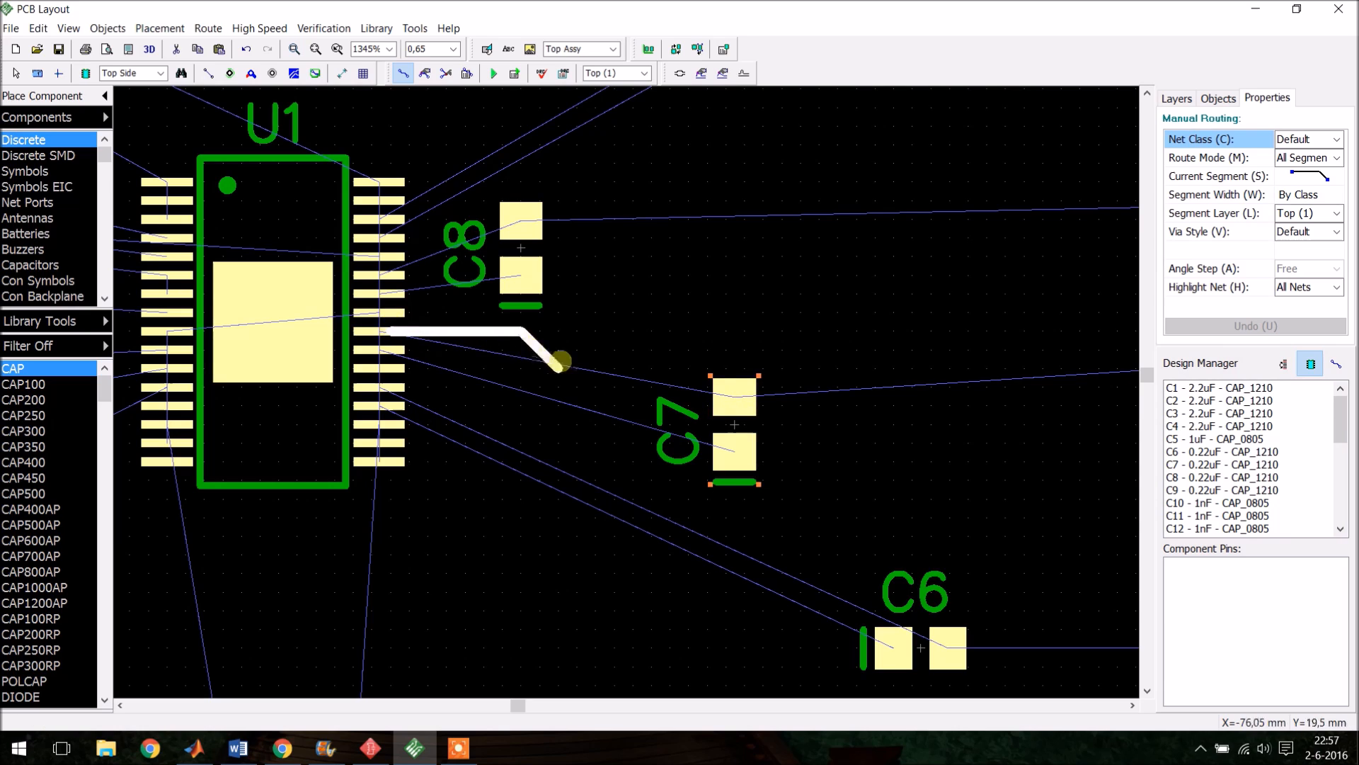
click(705, 399)
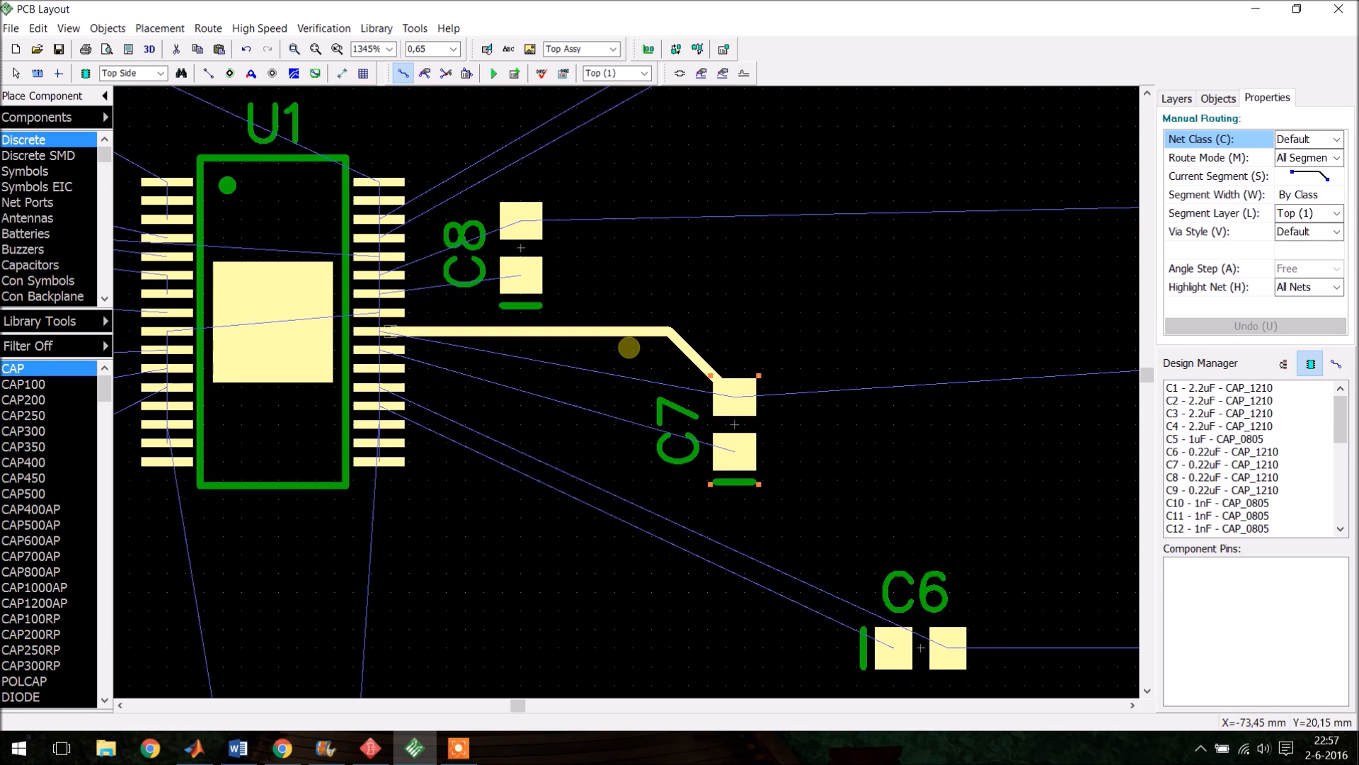
key(ctrl+z)
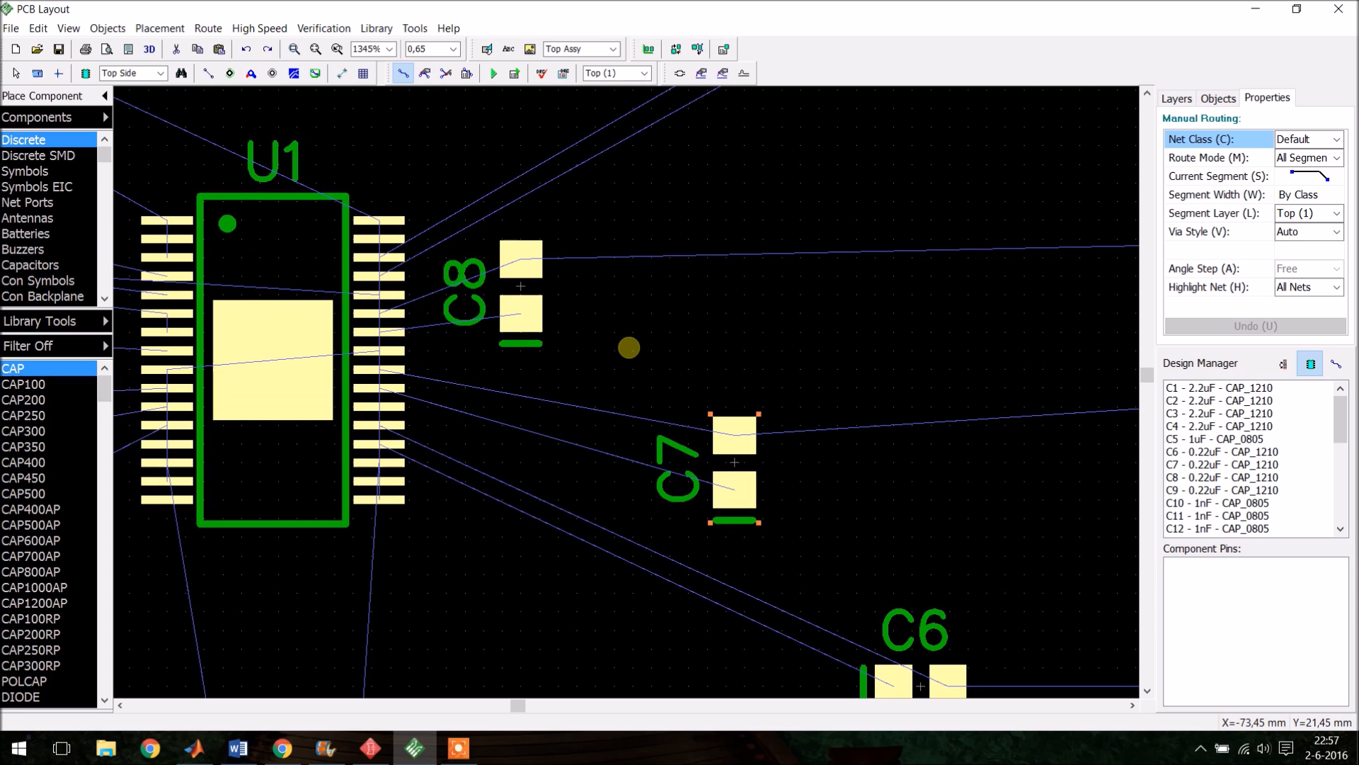
click(741, 442)
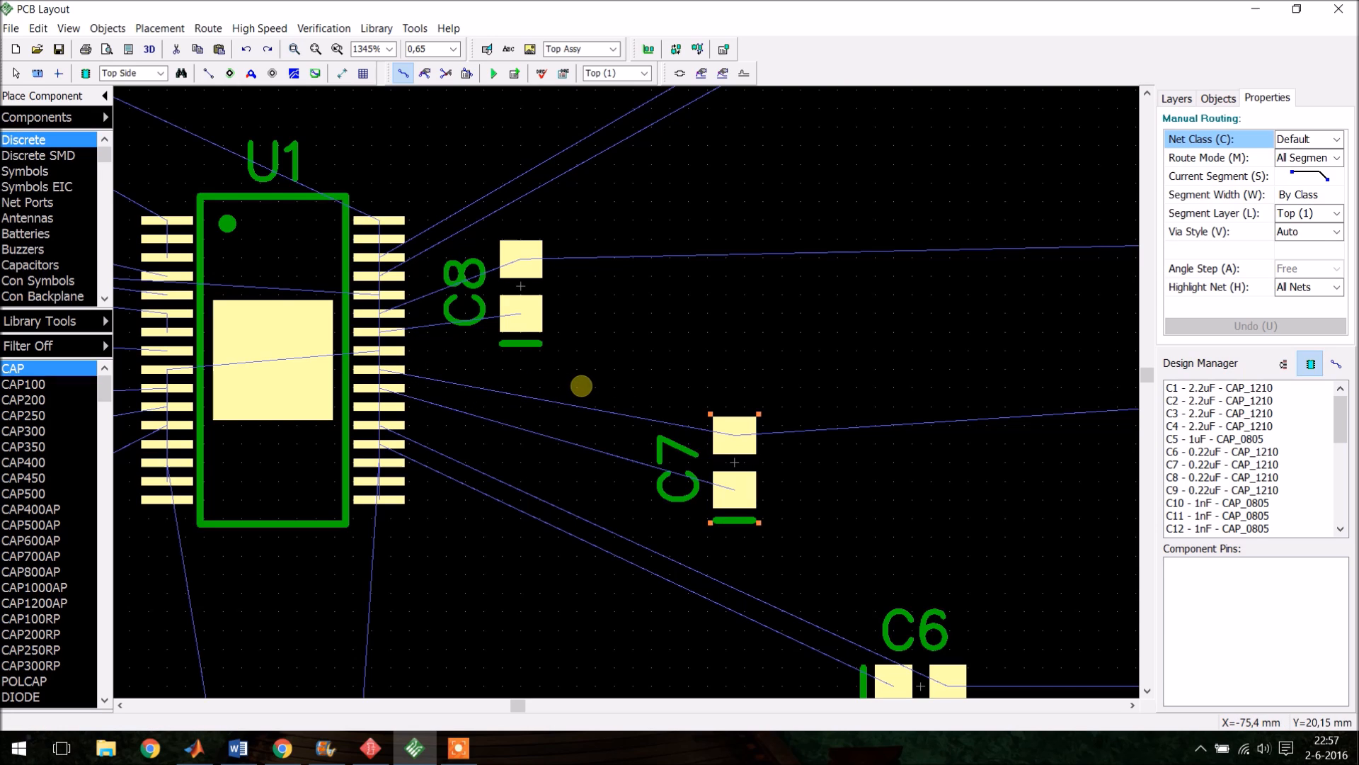
key(Escape)
- Stack C7 tightly under C8 and move C6 beneath C7 beside U1, rotating C6 90°
drag(759, 481, 536, 427)
scroll(665, 386, down, 2)
drag(834, 574, 541, 418)
scroll(661, 521, up, 3)
key(r)
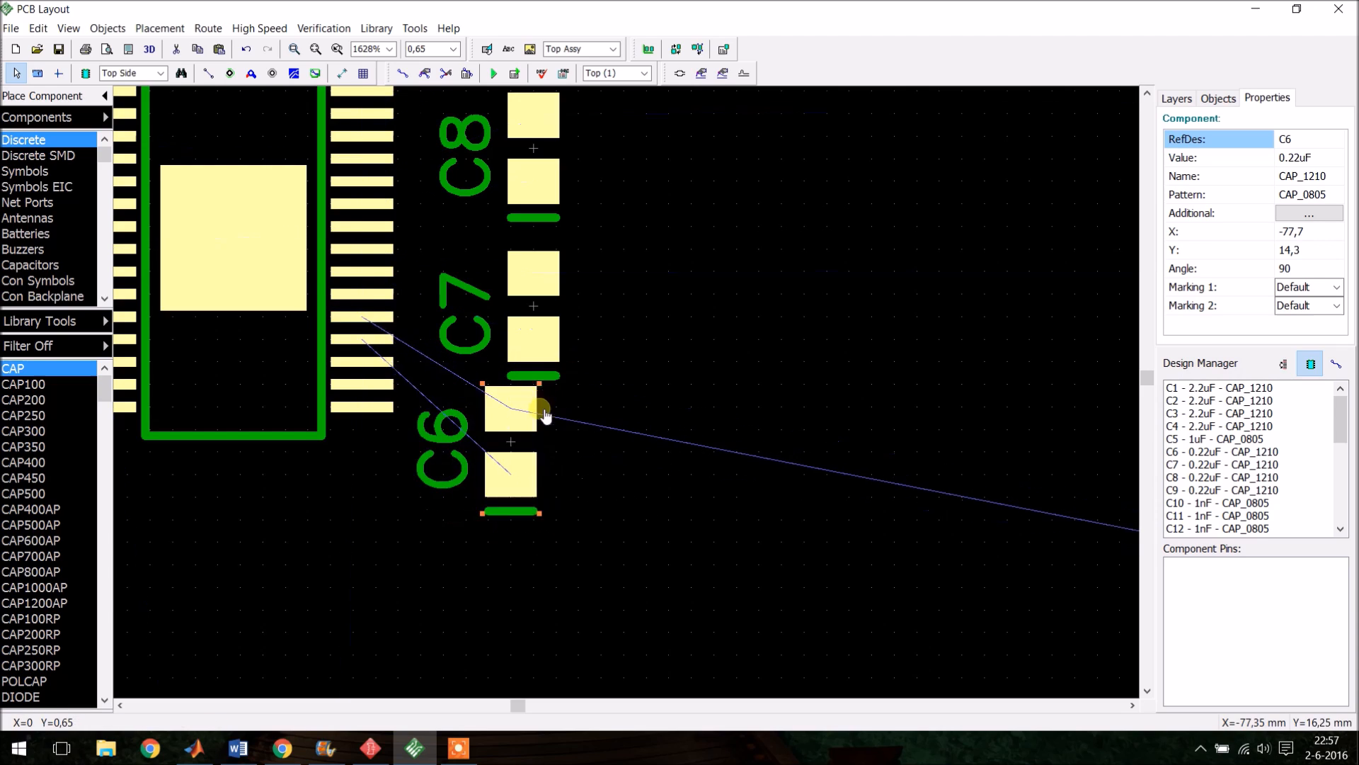
click(622, 434)
scroll(698, 282, down, 6)
scroll(628, 449, up, 3)
scroll(604, 516, up, 2)
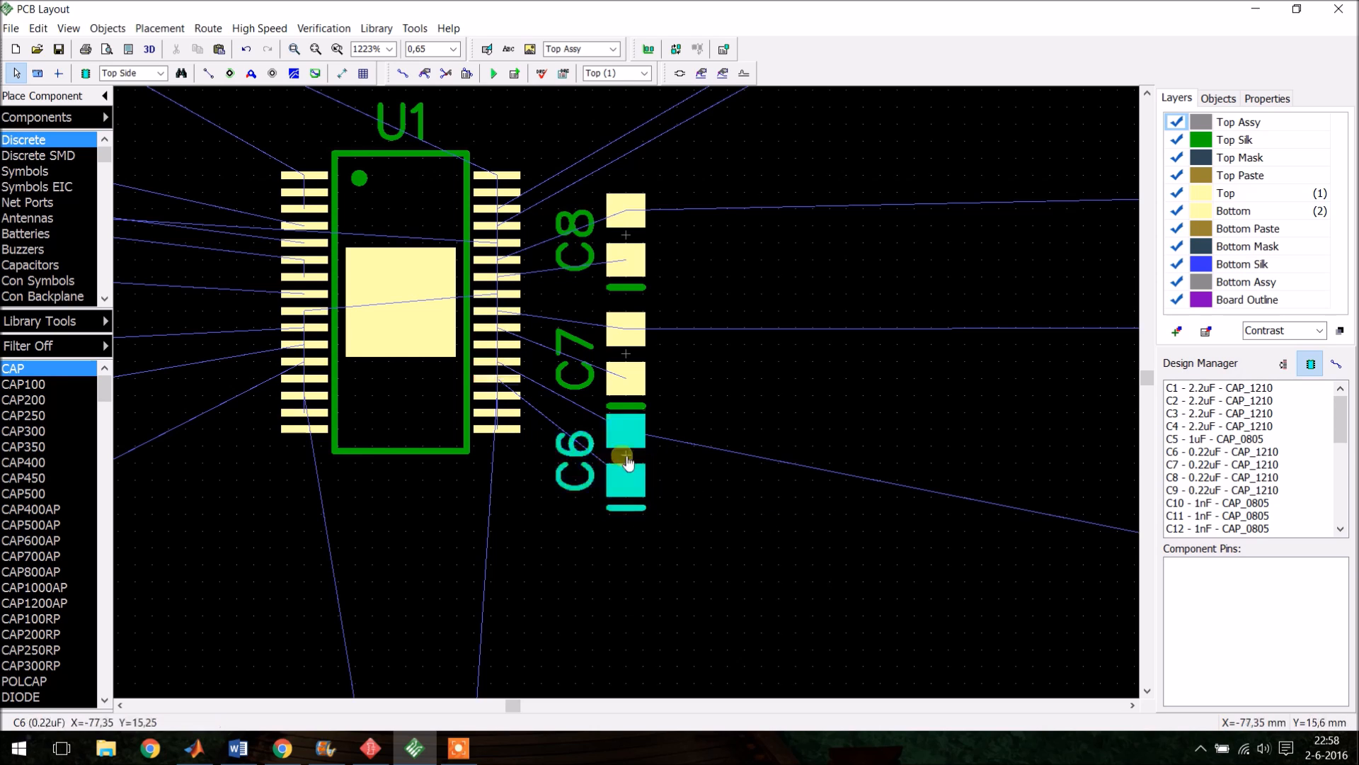
- Move electrolytic capacitor C19 further right, away from C18
scroll(673, 469, down, 2)
scroll(670, 467, down, 1)
scroll(658, 316, down, 3)
scroll(724, 396, down, 3)
scroll(904, 538, up, 3)
scroll(832, 478, up, 3)
scroll(835, 484, up, 3)
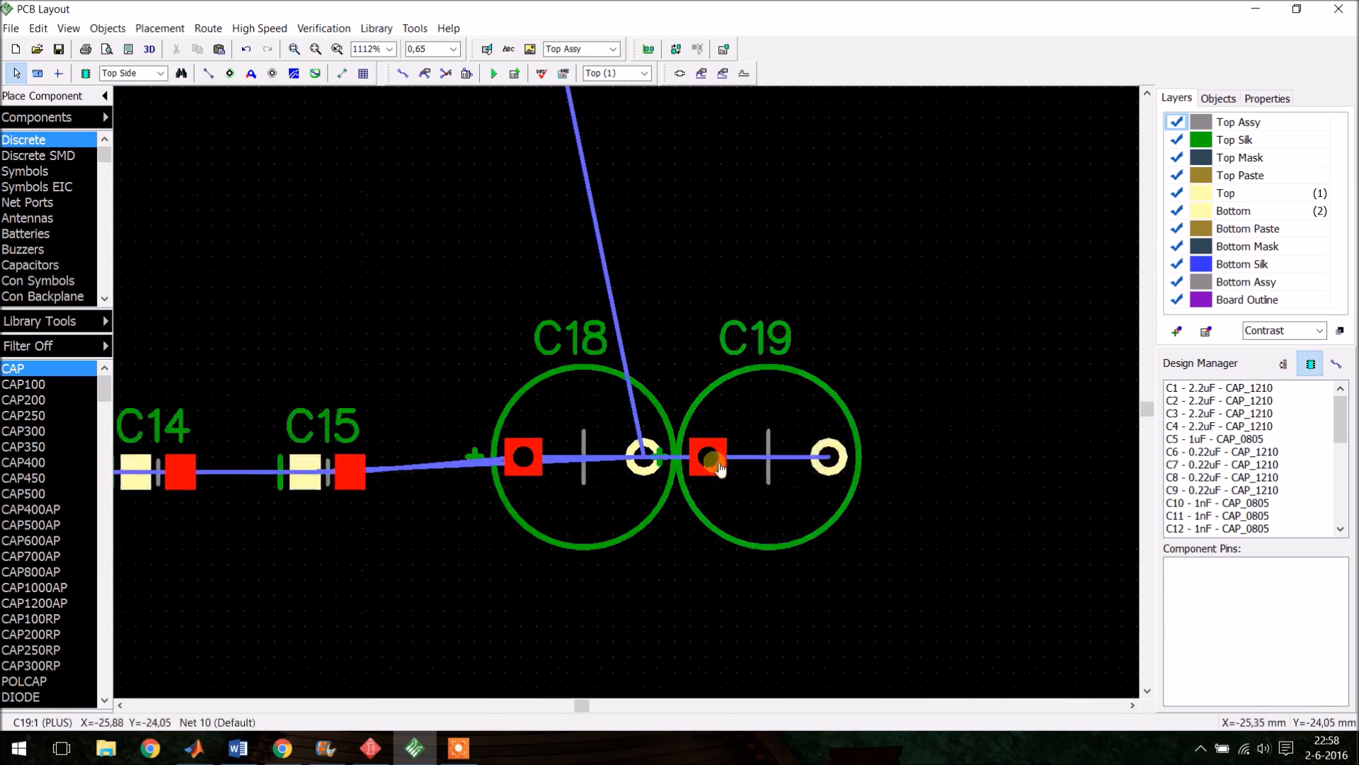
click(776, 470)
drag(775, 469, 844, 460)
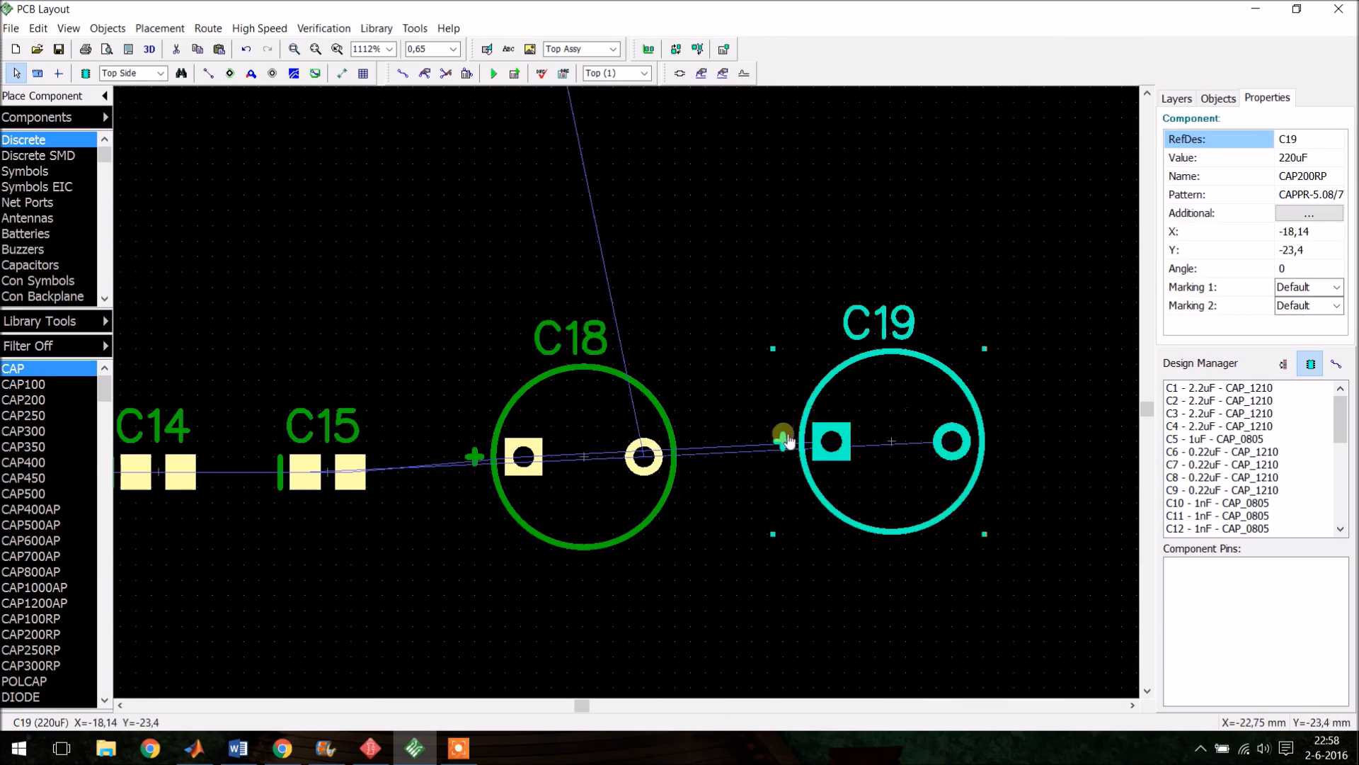
click(832, 440)
- Move capacitor C9 above C8 beside U1's right-side pins and rotate it to 270°
scroll(835, 461, down, 5)
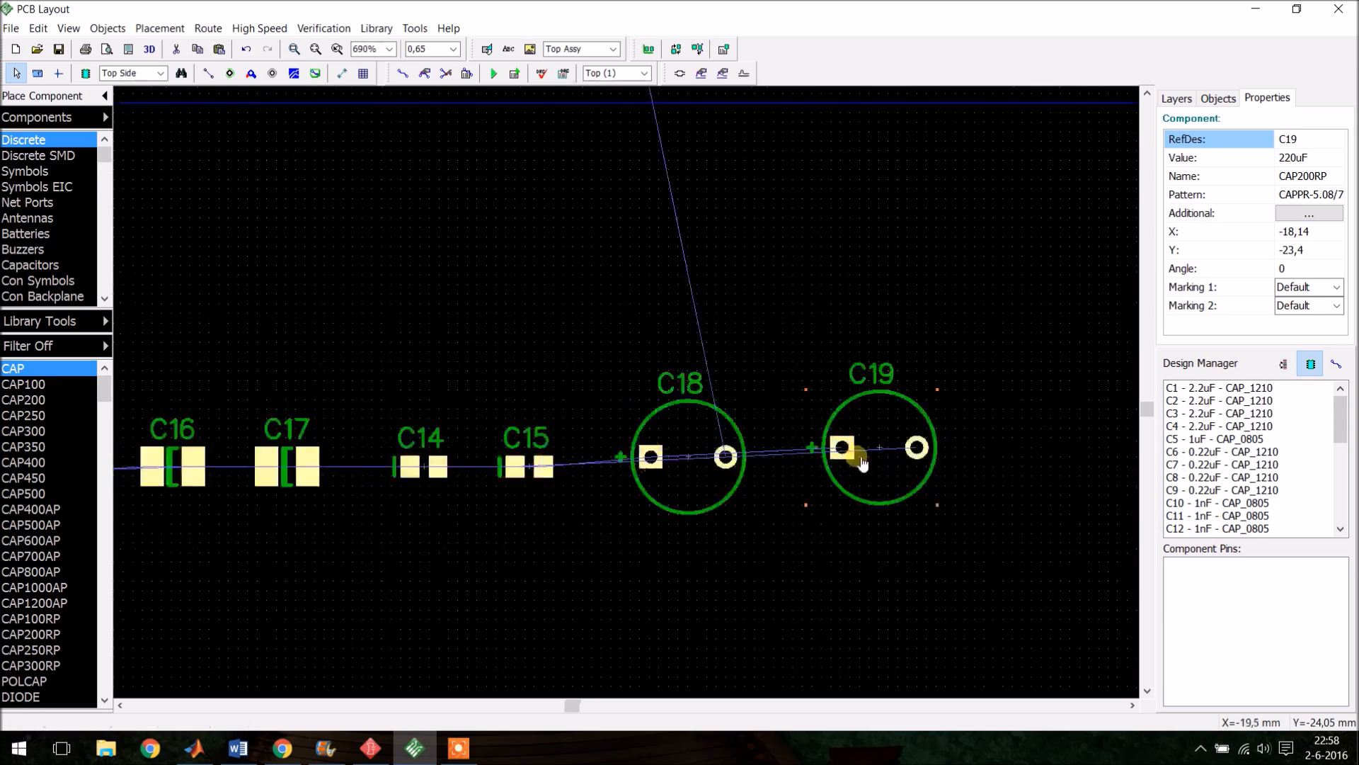
scroll(439, 247, up, 3)
scroll(446, 243, up, 3)
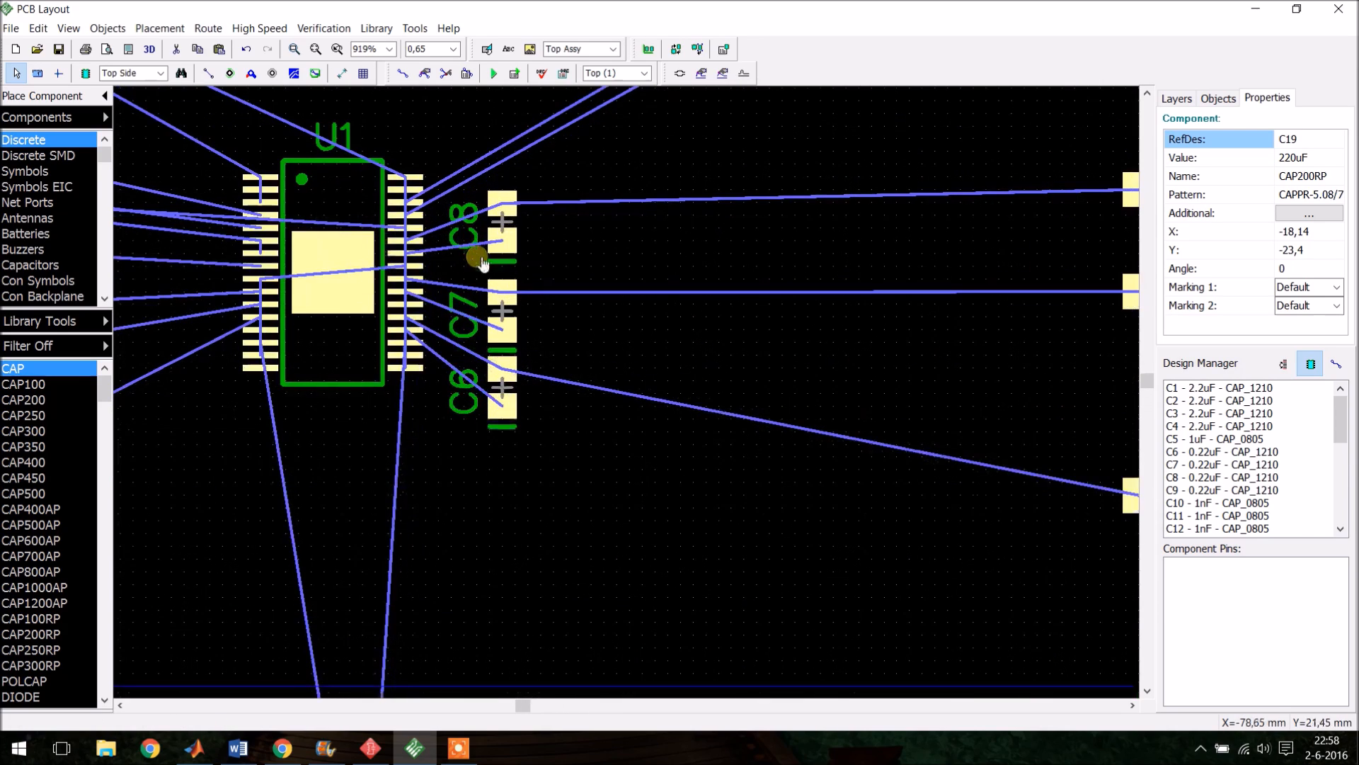
scroll(450, 296, up, 3)
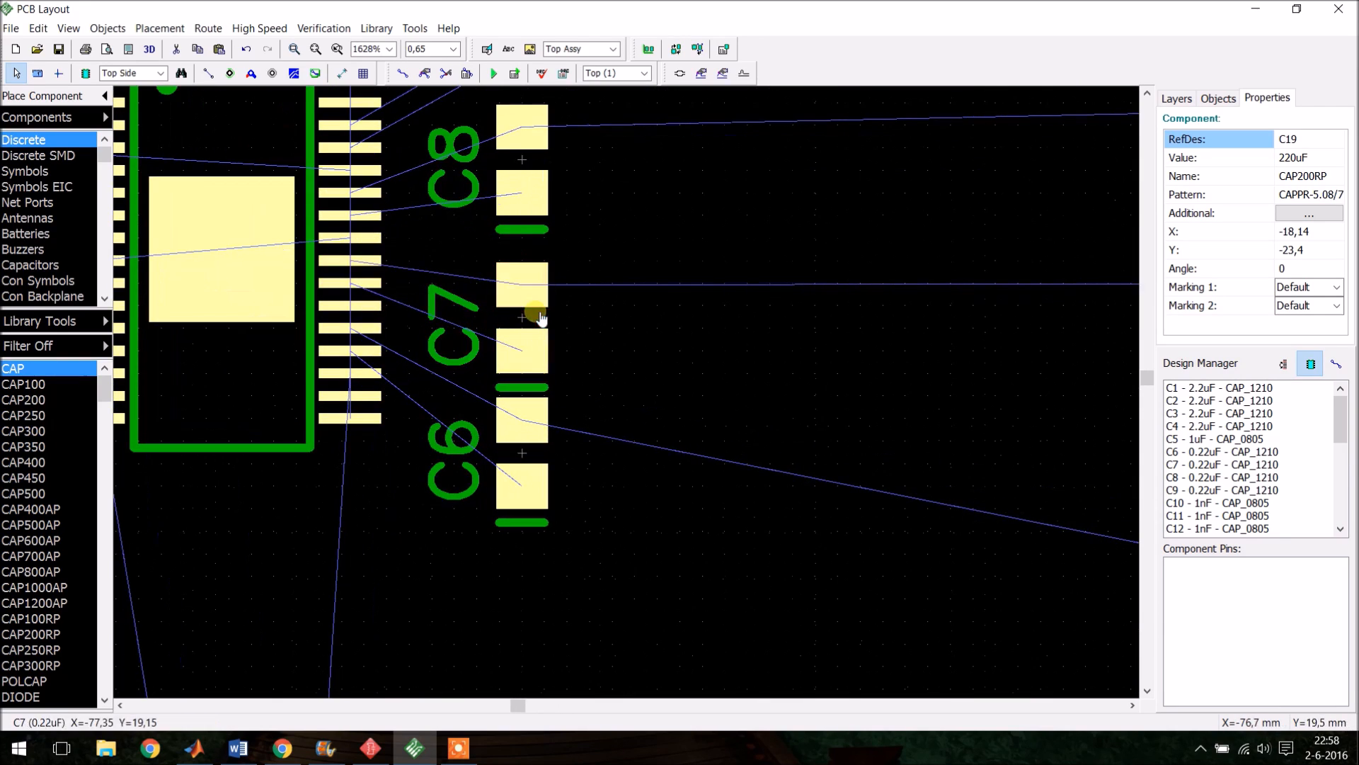
scroll(550, 458, down, 3)
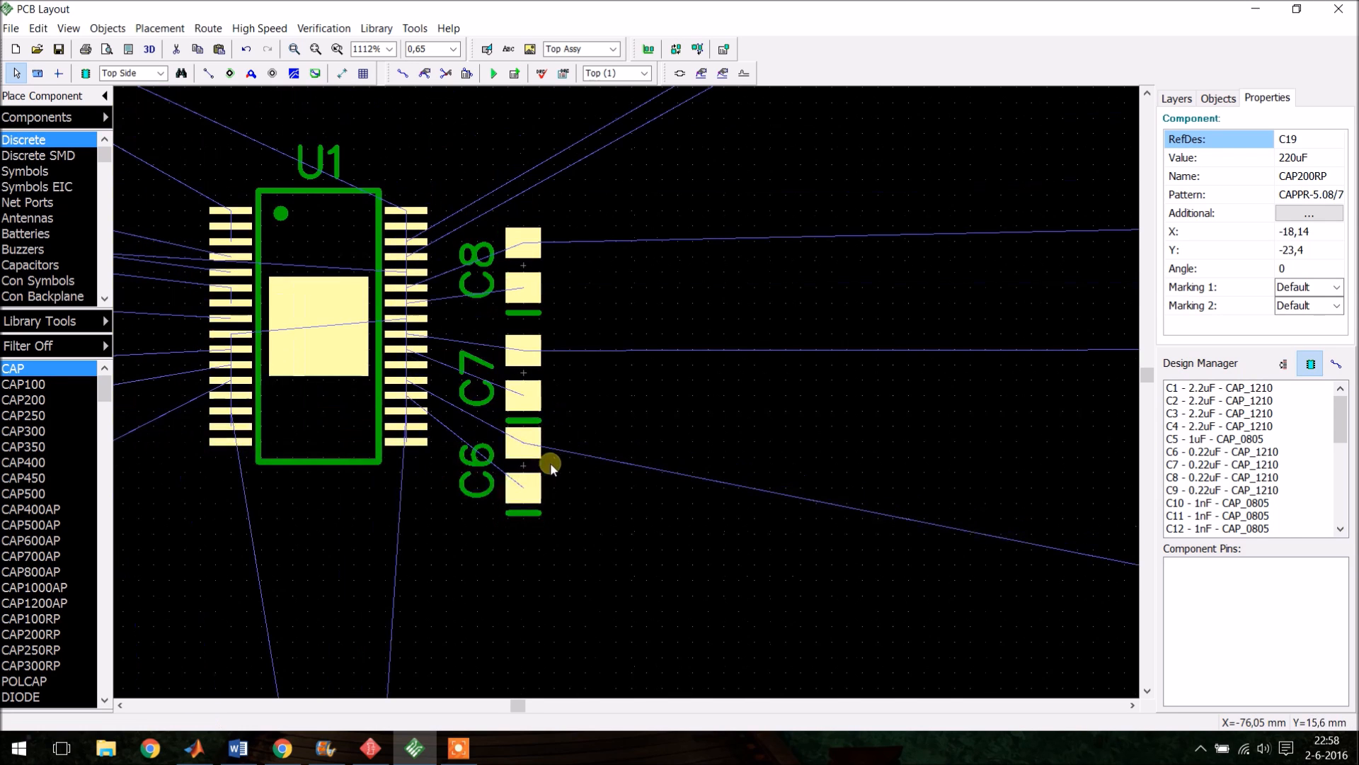
scroll(544, 440, down, 2)
scroll(587, 256, up, 2)
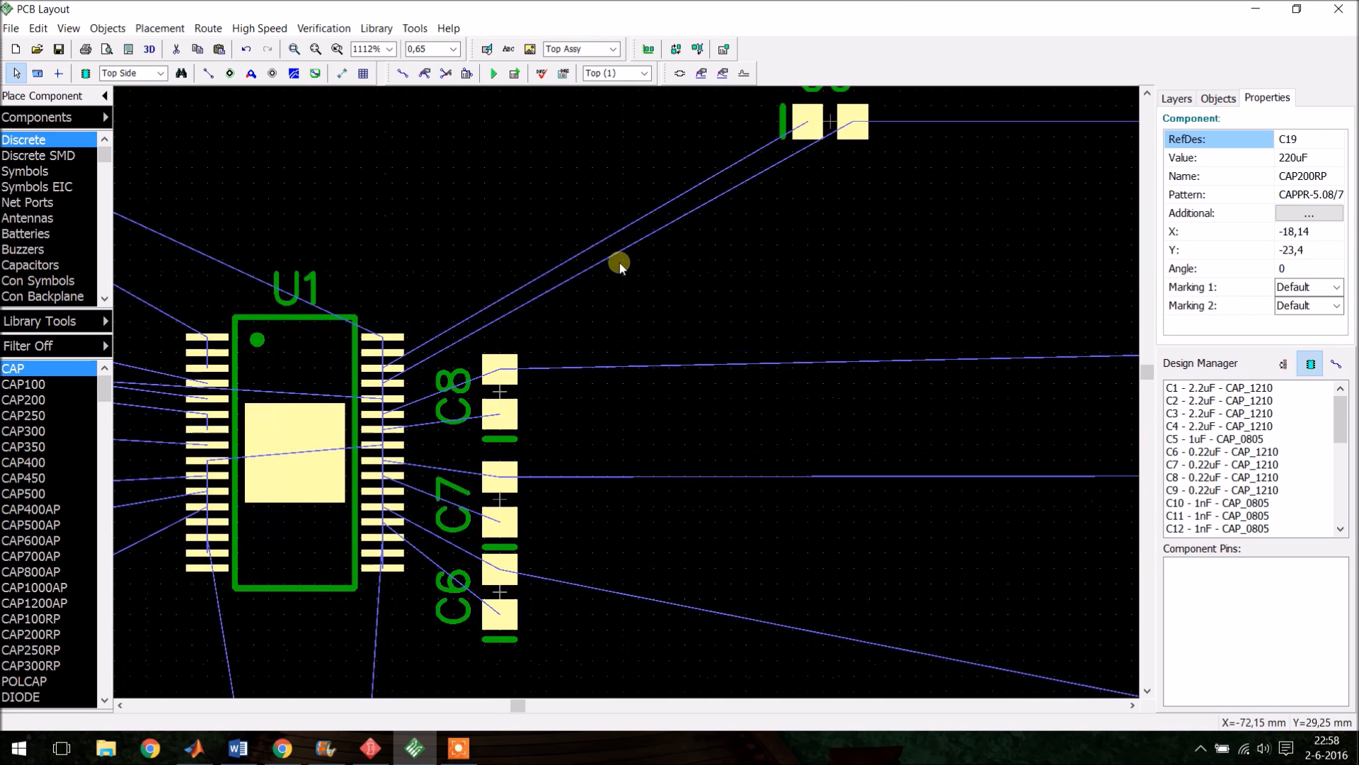
drag(814, 118, 516, 318)
key(r)
scroll(525, 279, up, 2)
key(r)
key(r)
scroll(629, 327, down, 7)
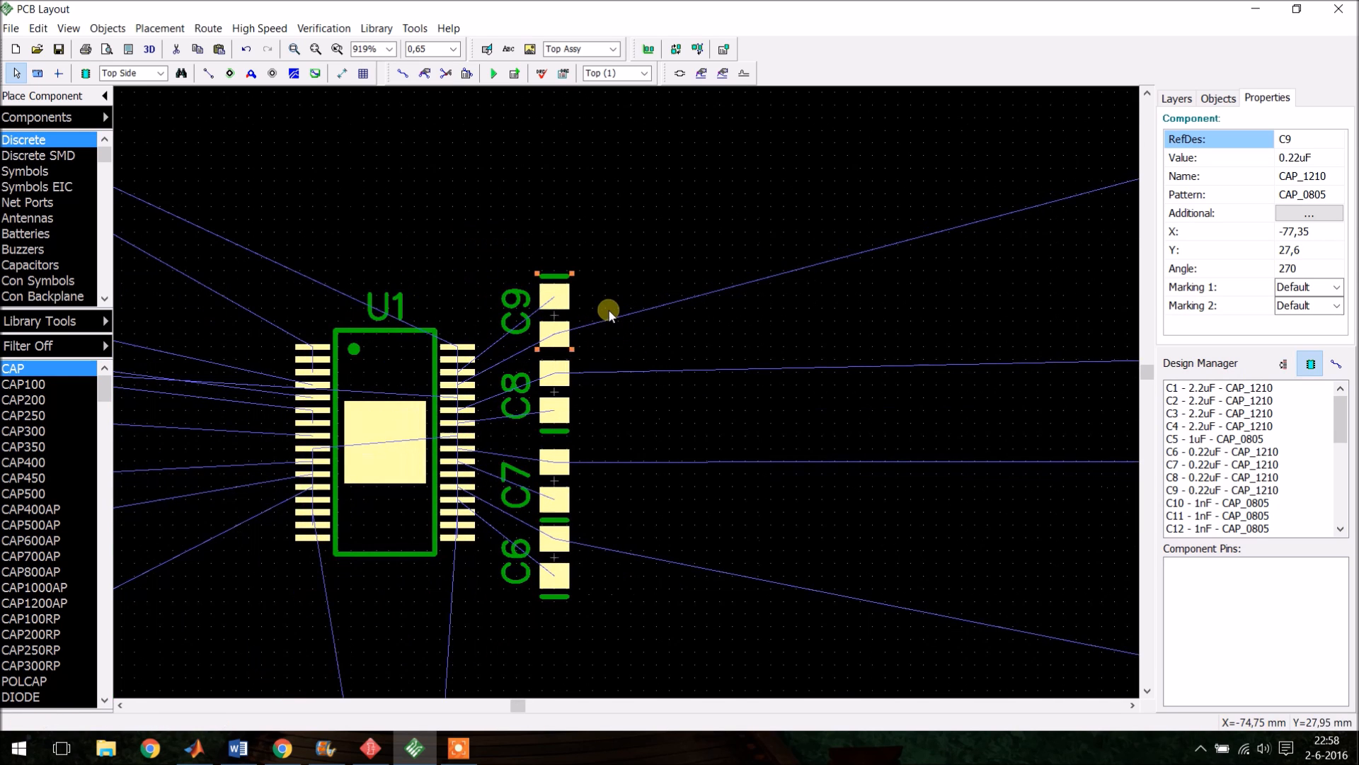
scroll(610, 307, up, 1)
scroll(561, 416, down, 3)
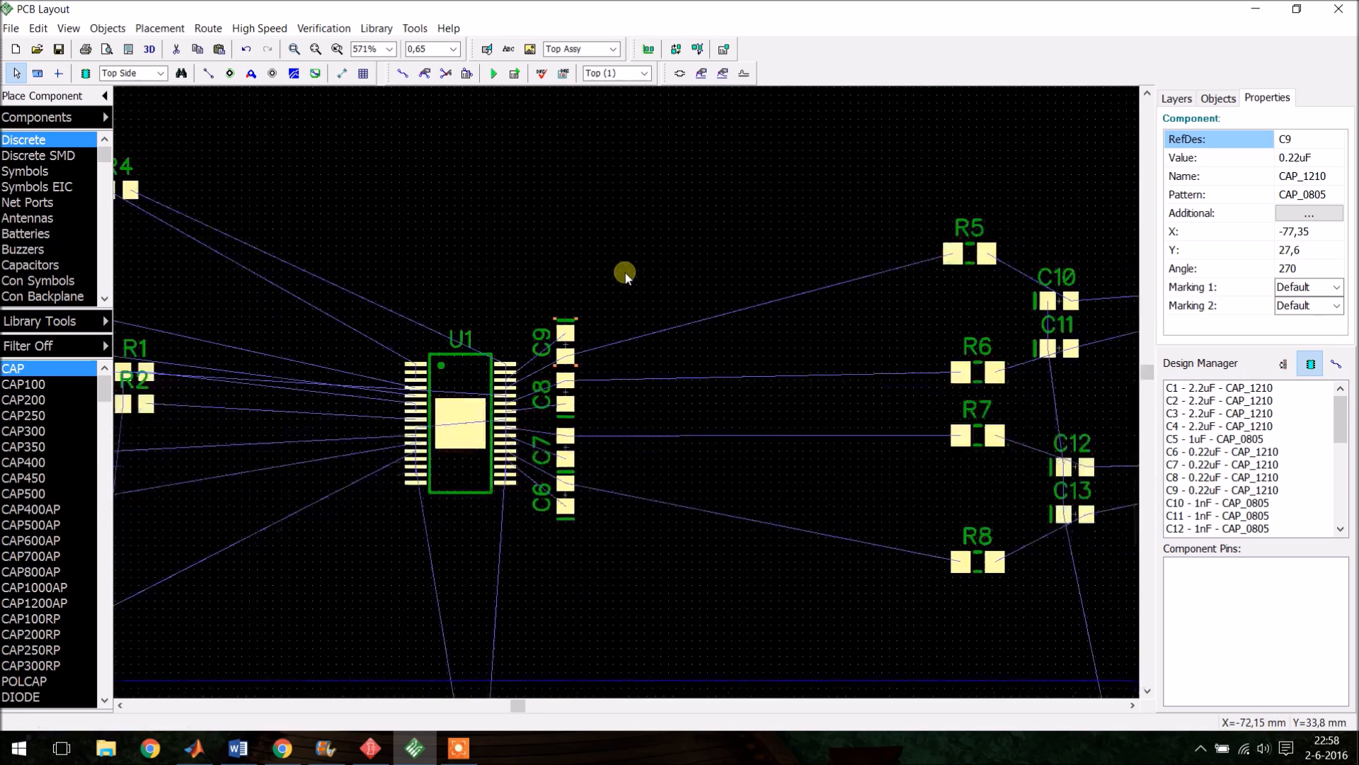
- Move resistor R5 next to C9, to the right of U1
drag(963, 244, 592, 330)
scroll(595, 345, up, 2)
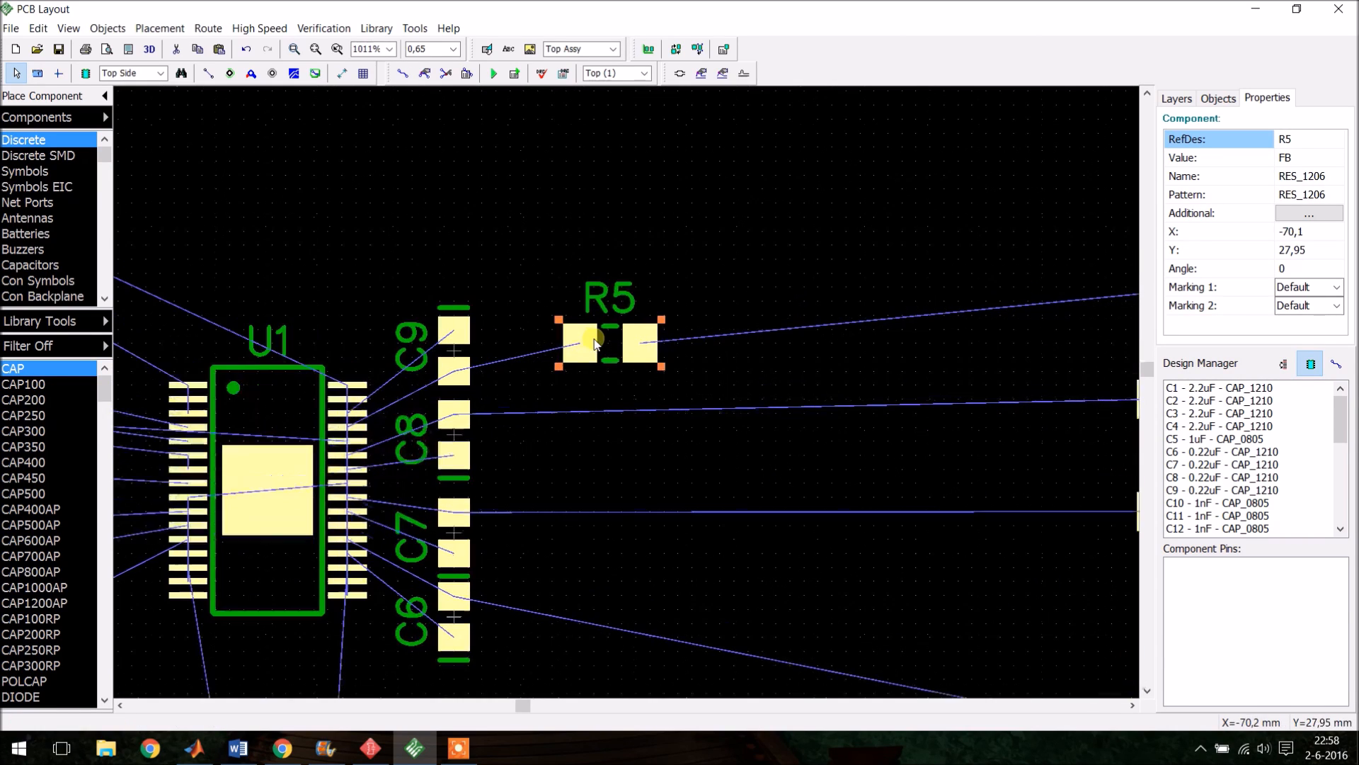
click(591, 295)
drag(616, 344, 561, 347)
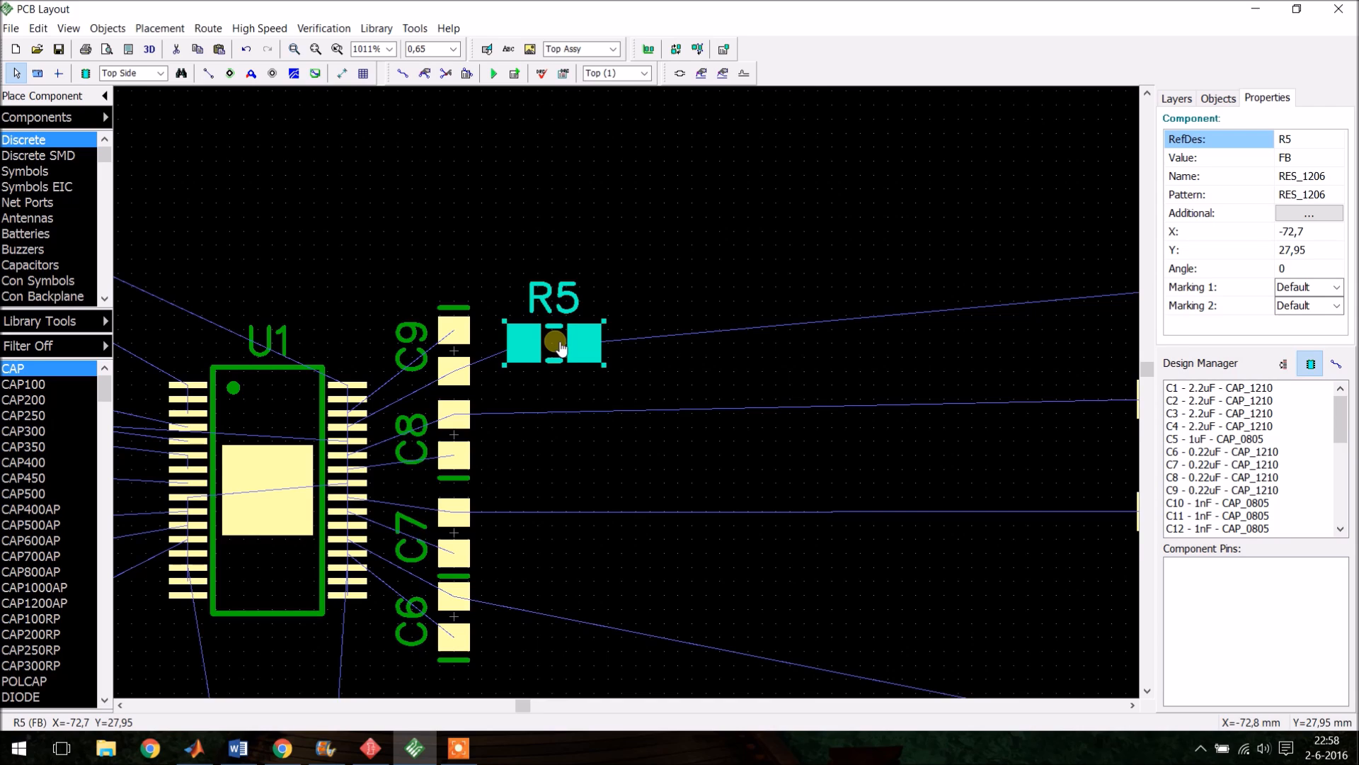
double_click(559, 347)
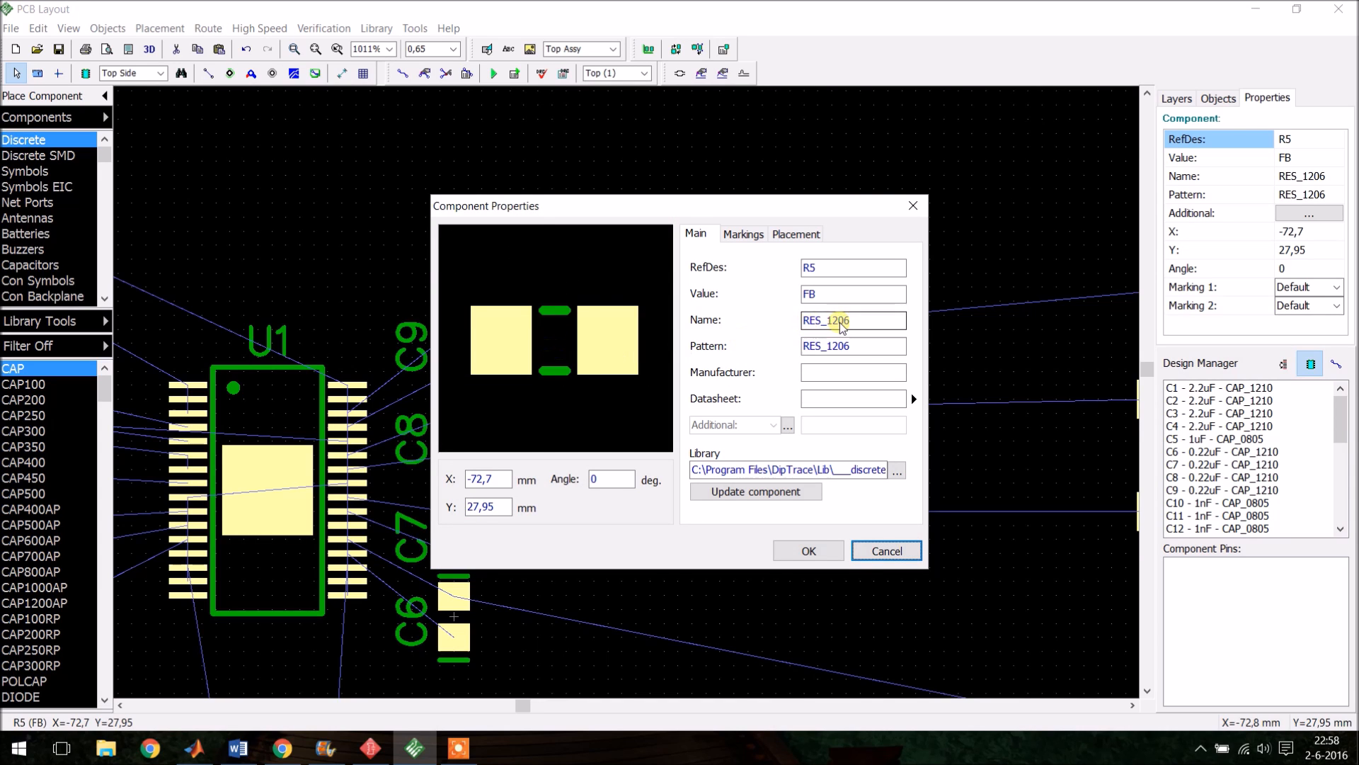
drag(827, 320, 889, 320)
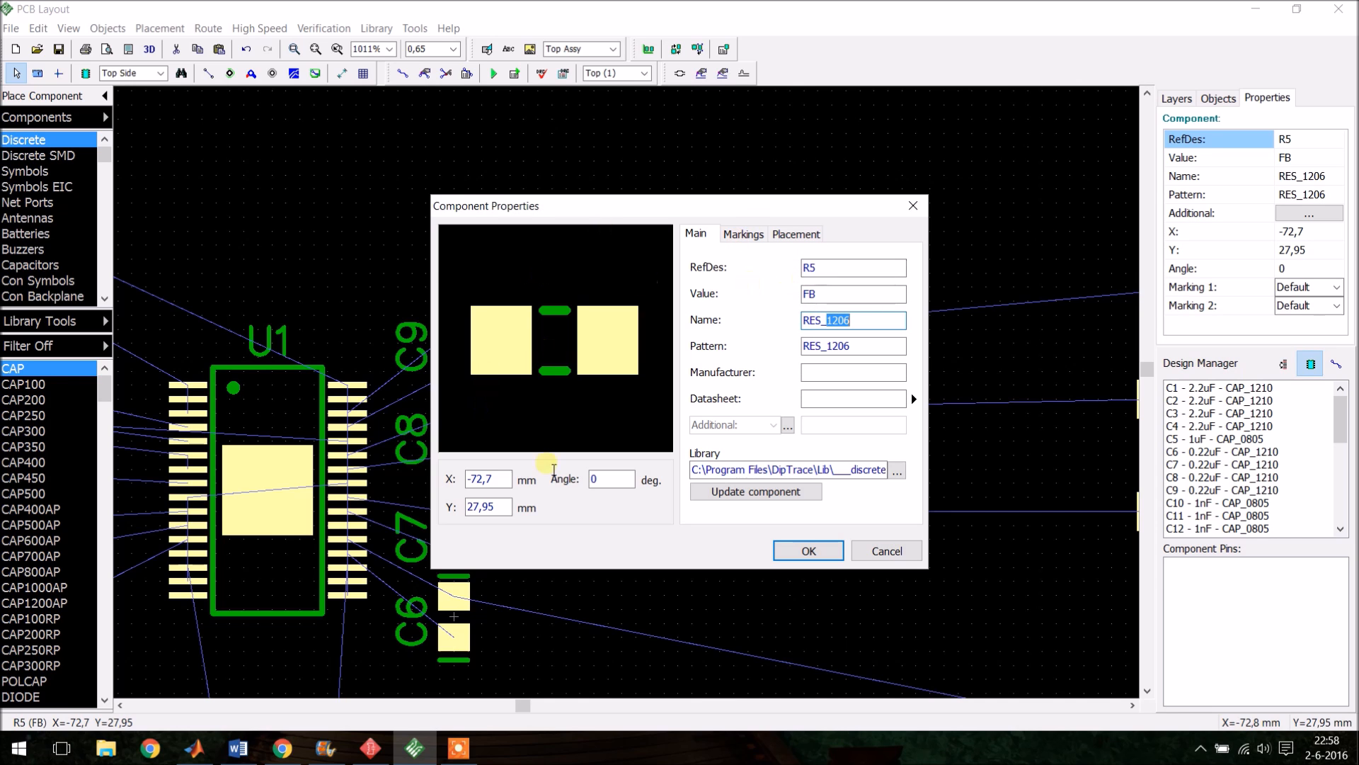
click(886, 551)
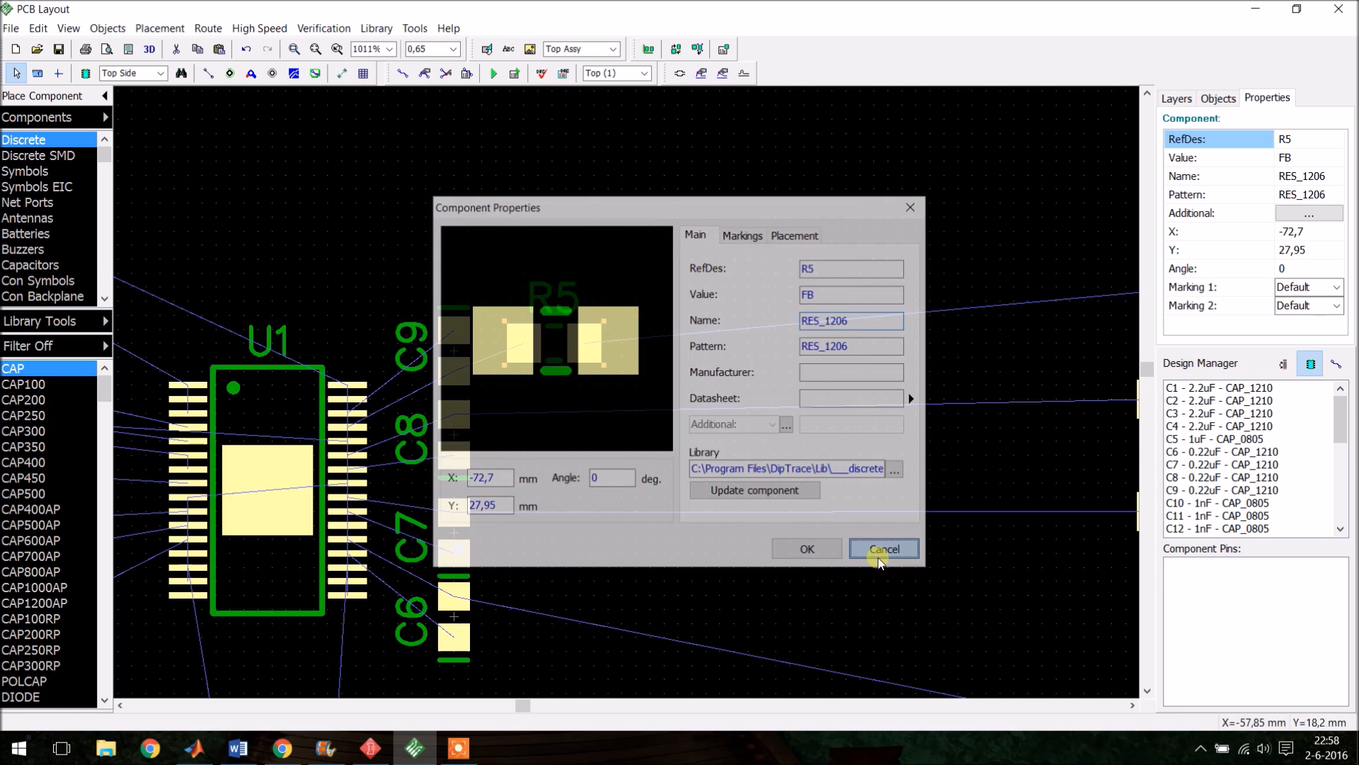
- Move resistor R6 below R5 and nudge R5 into alignment
scroll(617, 312, down, 2)
scroll(754, 300, down, 1)
scroll(899, 354, up, 3)
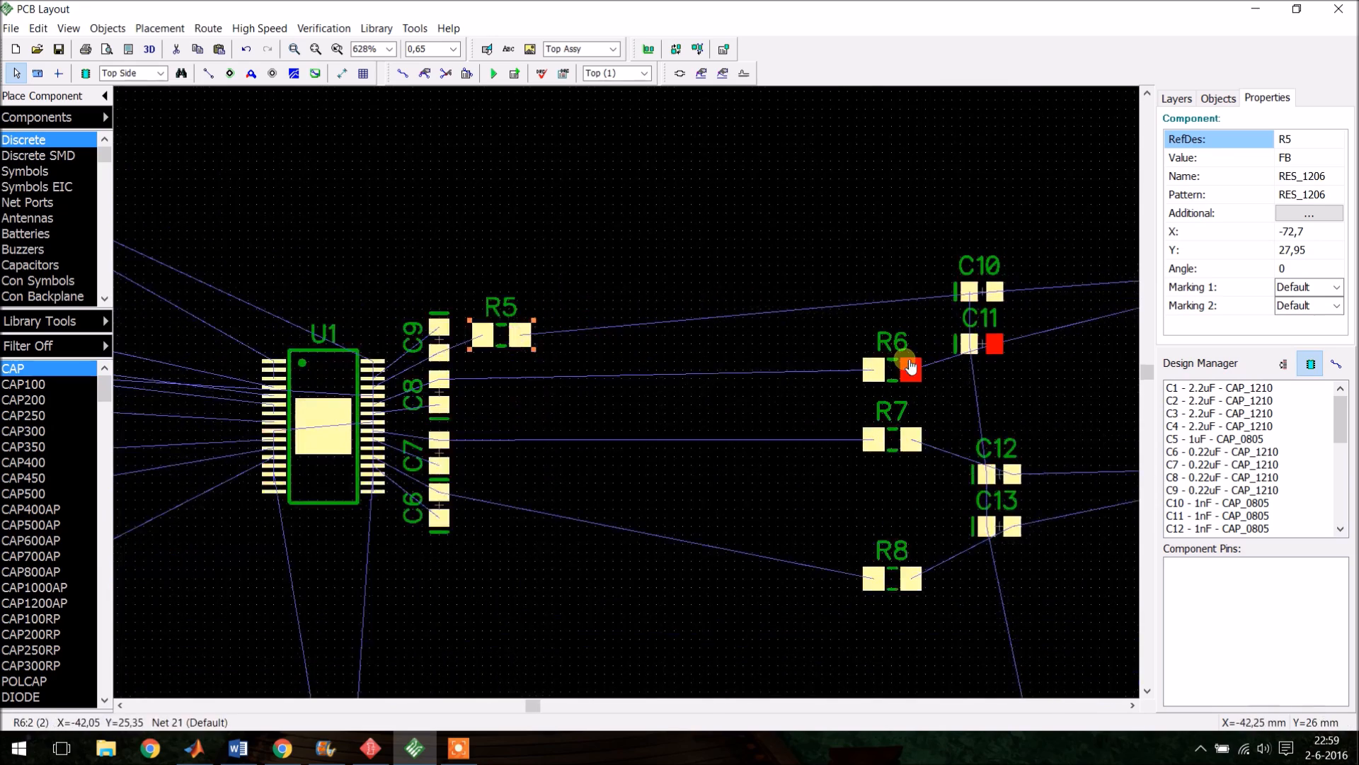
drag(881, 359, 357, 409)
scroll(358, 370, up, 3)
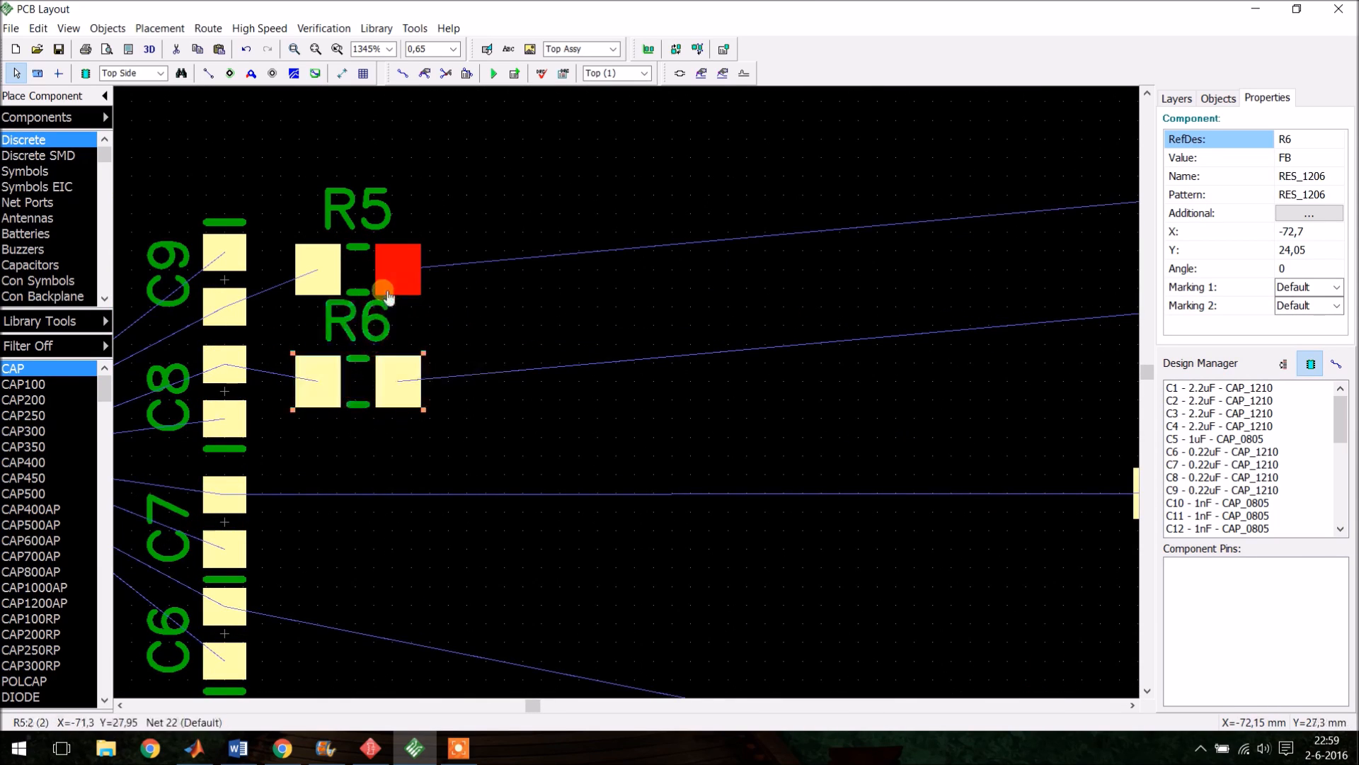
drag(358, 267, 373, 244)
click(518, 325)
- Move resistor R7 below R6, beside C7
scroll(616, 267, down, 2)
scroll(701, 304, up, 1)
click(883, 409)
drag(882, 409, 507, 403)
scroll(547, 392, up, 5)
scroll(733, 386, down, 6)
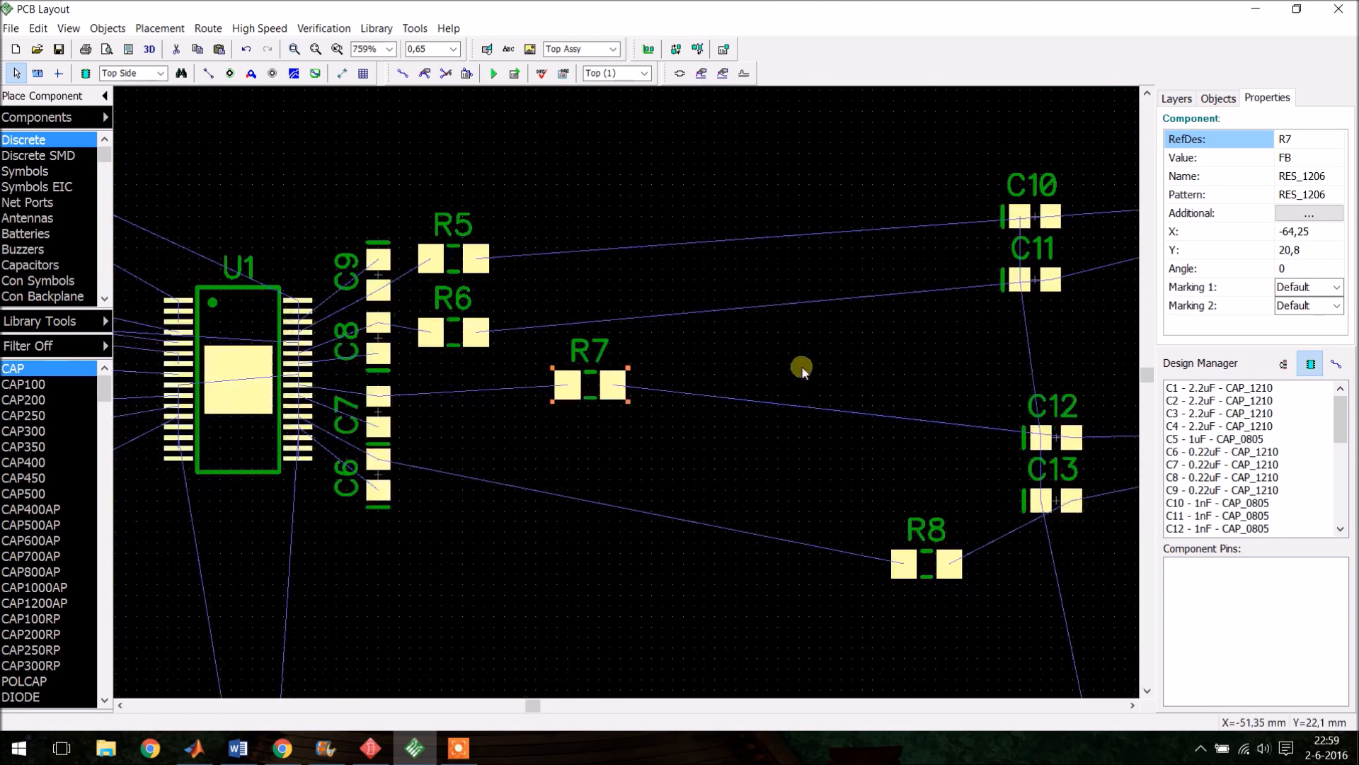
scroll(538, 360, up, 5)
drag(619, 380, 414, 411)
- Move resistor R8 below R7, beside C6
scroll(453, 418, down, 4)
drag(880, 544, 400, 480)
scroll(549, 483, up, 4)
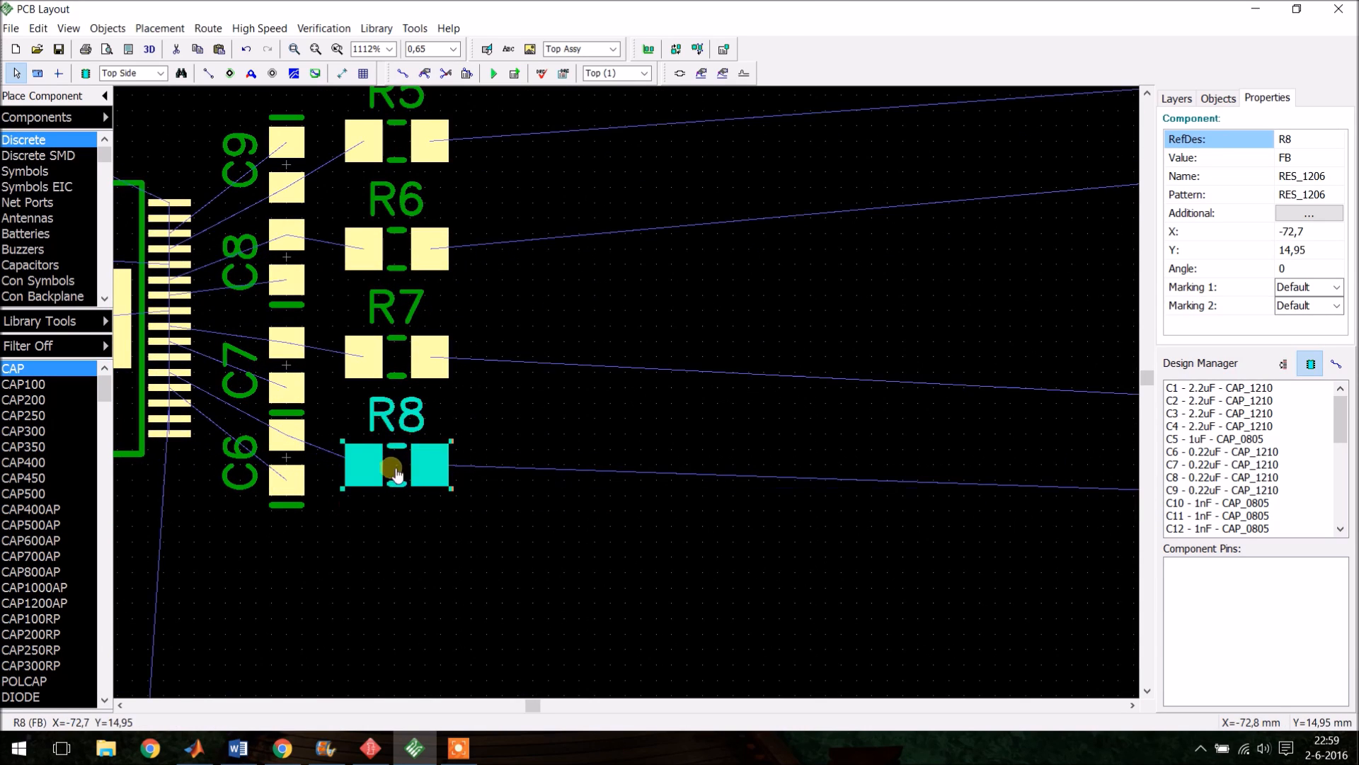
scroll(400, 467, down, 2)
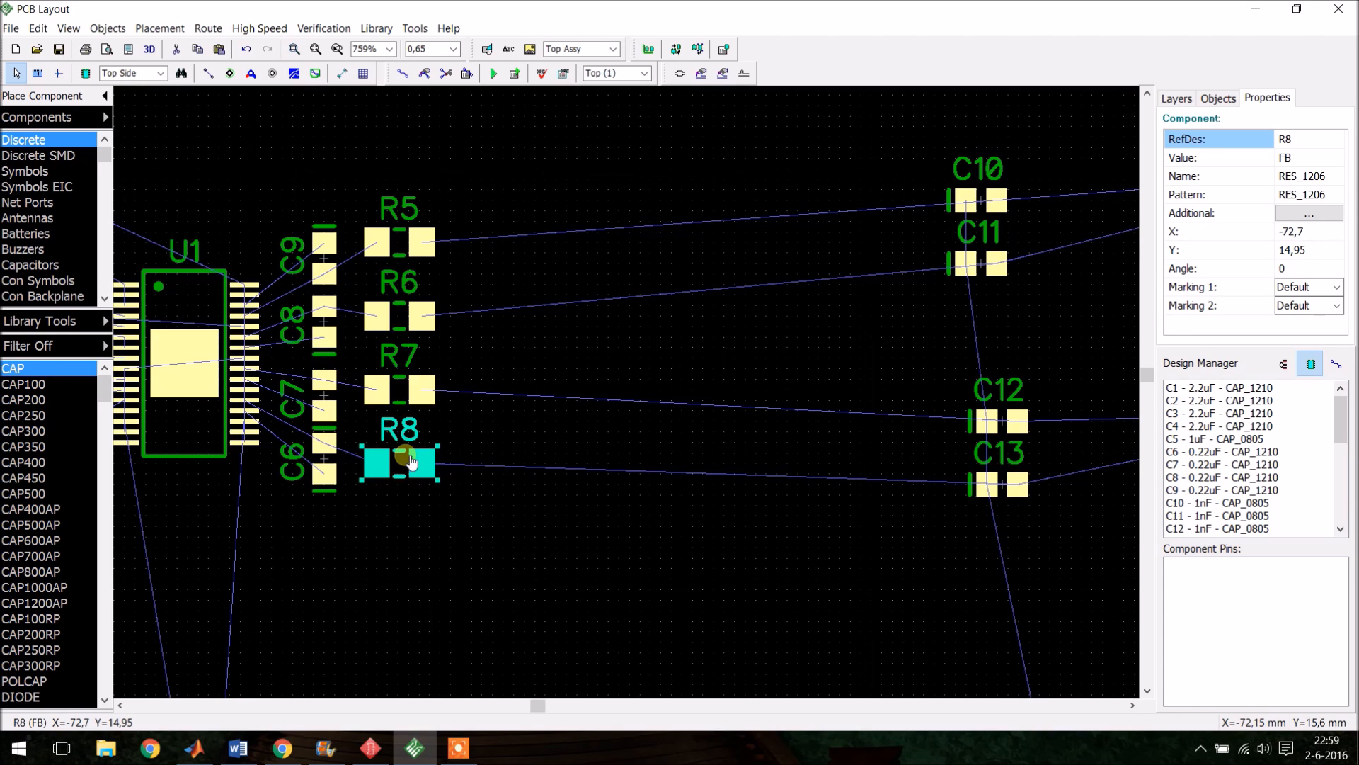
click(411, 461)
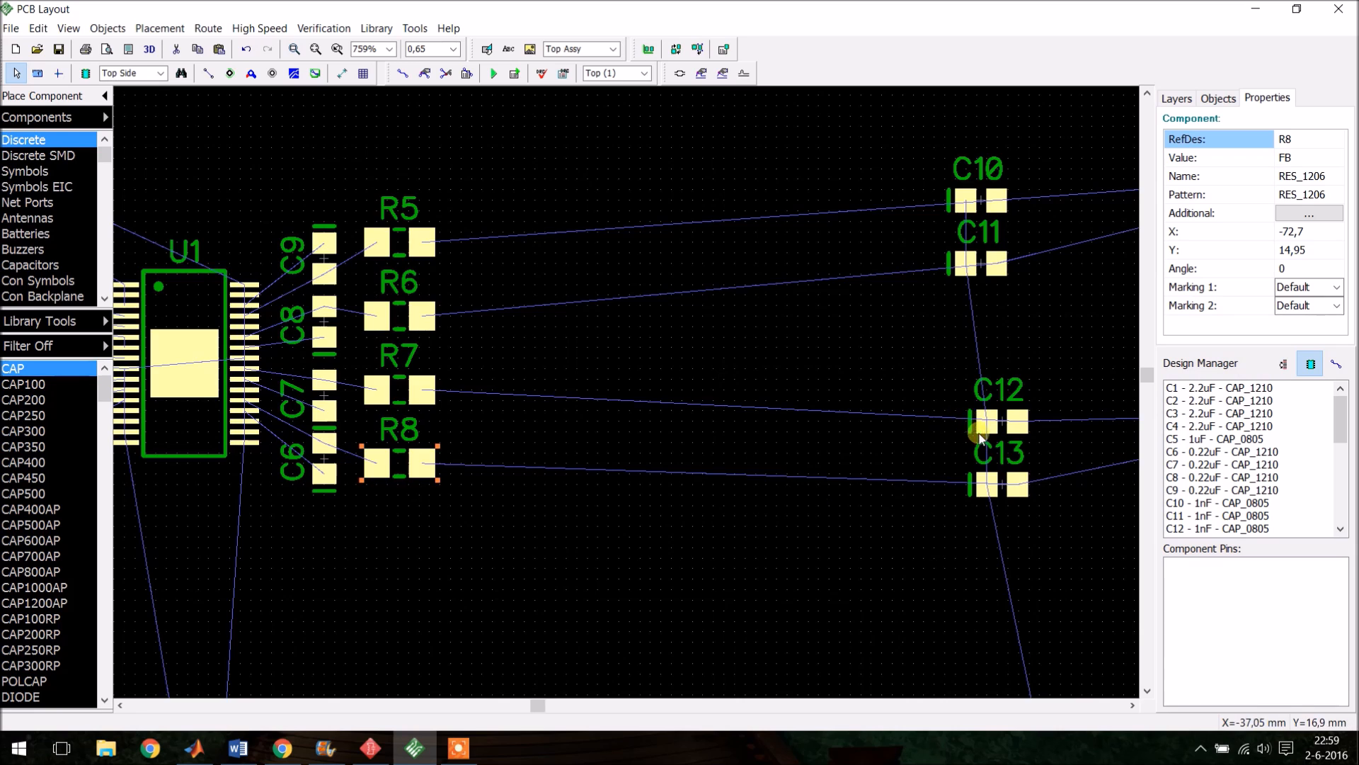
scroll(780, 441, down, 15)
scroll(779, 519, up, 5)
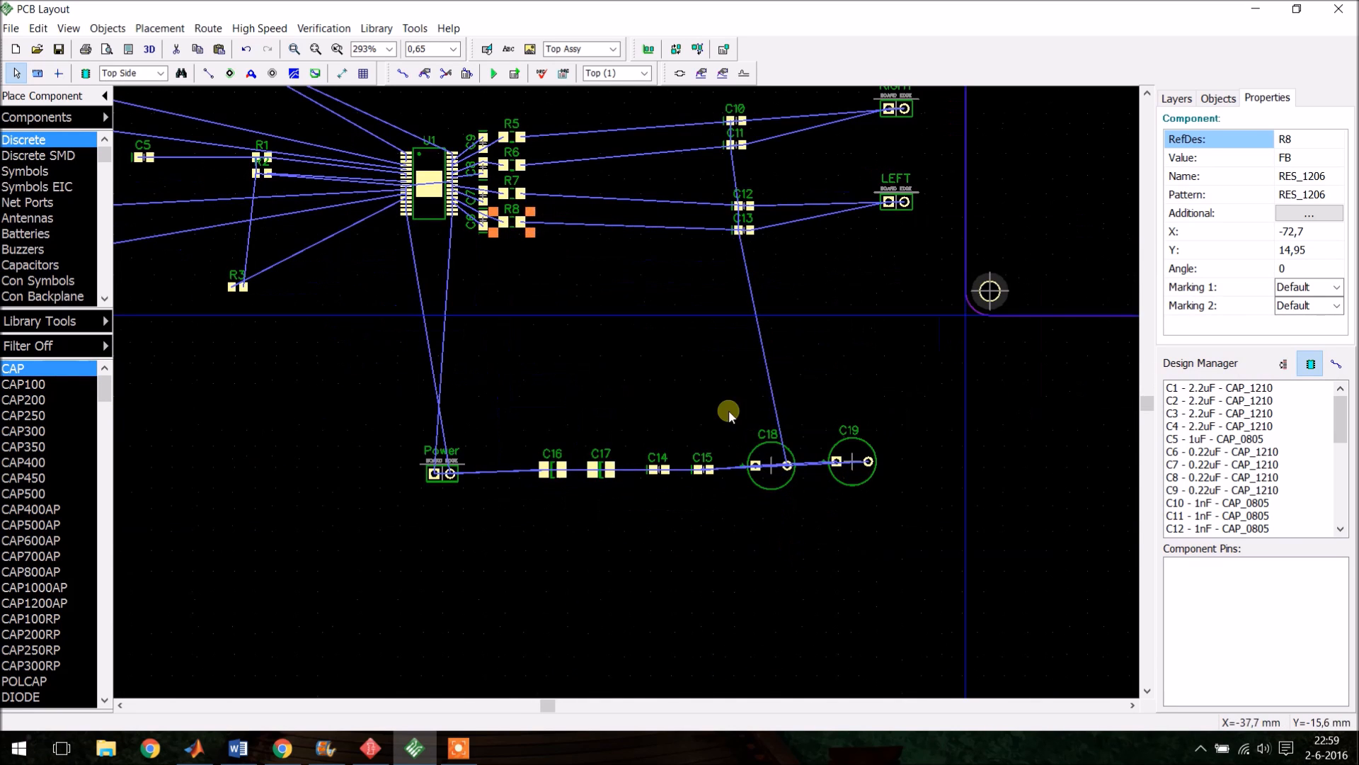
click(783, 537)
drag(776, 471, 613, 354)
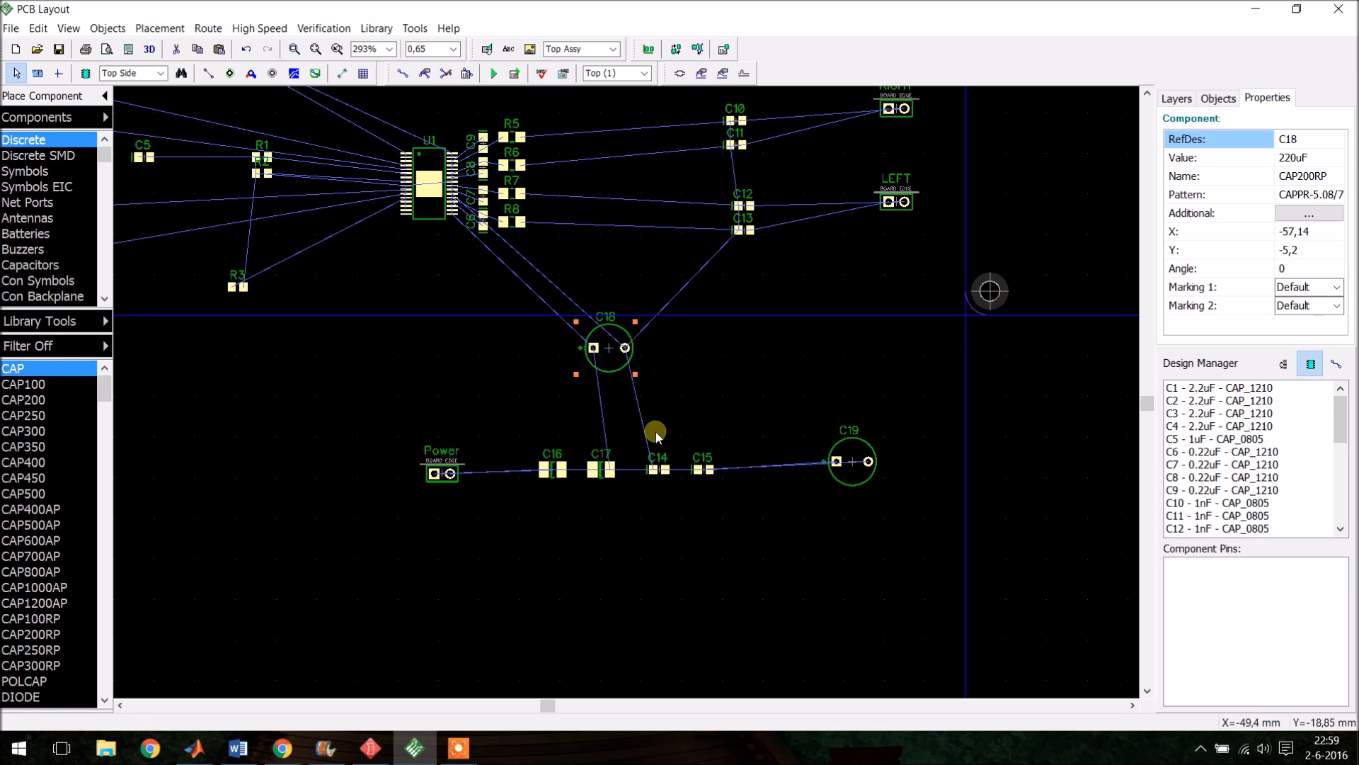
drag(600, 349, 773, 468)
- Adjust the vertical positions of resistors R5–R8 so they line up with capacitors C9–C6
scroll(864, 282, down, 2)
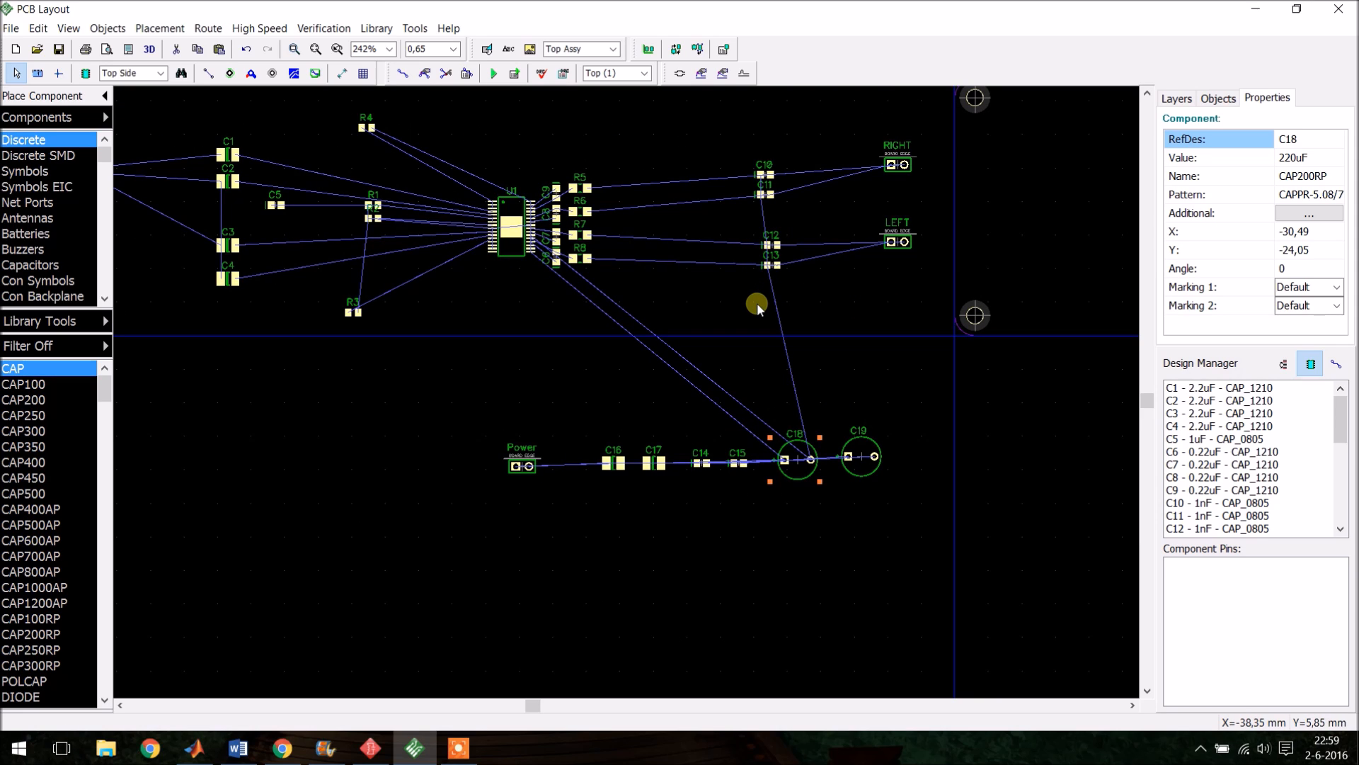
scroll(752, 248, down, 1)
scroll(735, 206, up, 6)
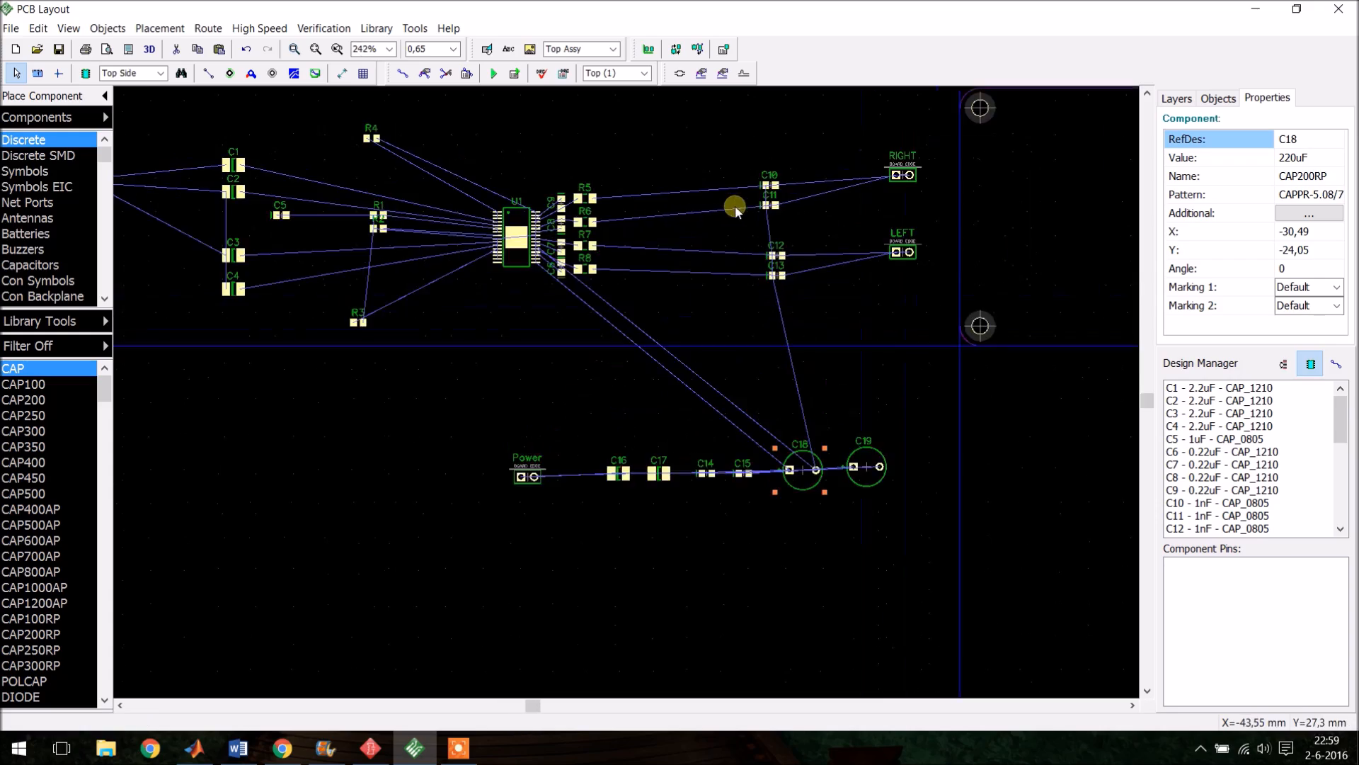
scroll(729, 294, down, 5)
scroll(756, 380, up, 14)
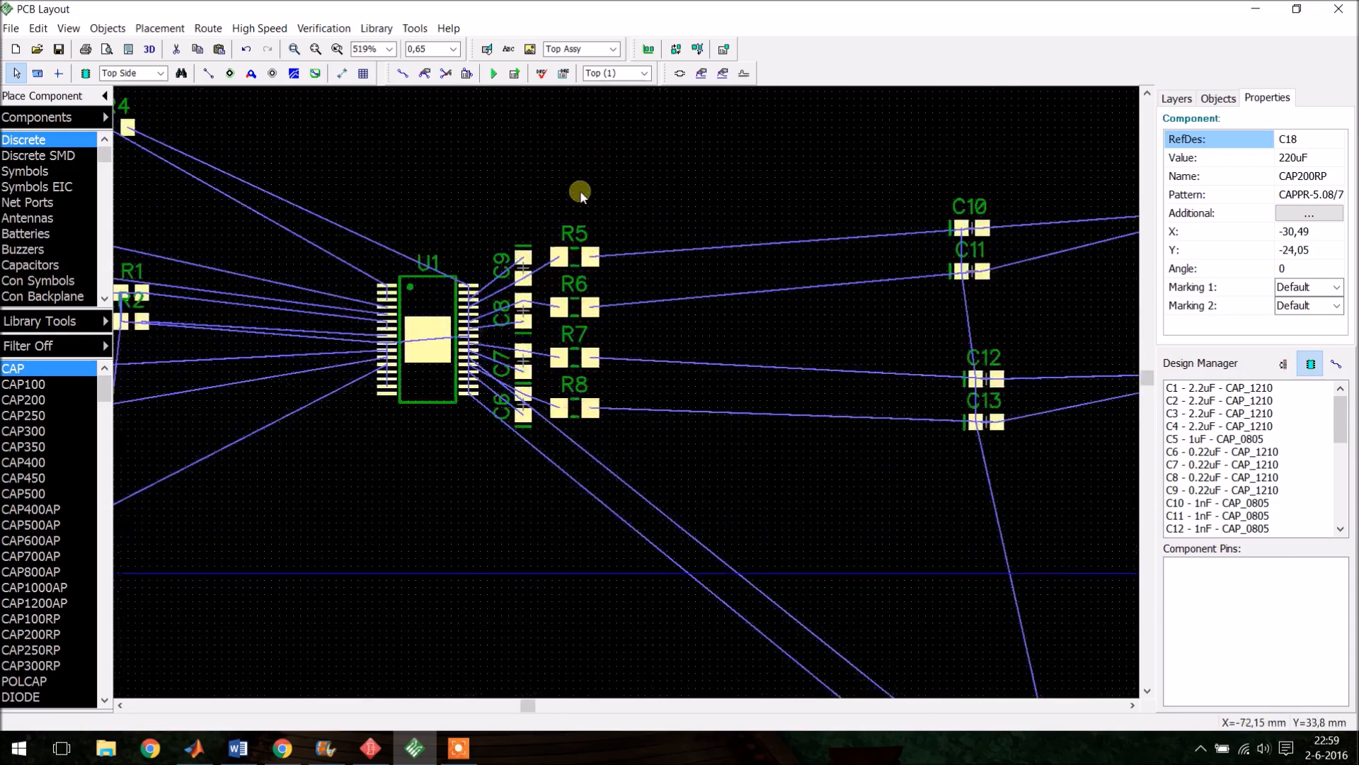
click(575, 396)
drag(578, 325, 578, 311)
drag(572, 214, 572, 201)
drag(571, 493, 572, 505)
drag(543, 426, 544, 442)
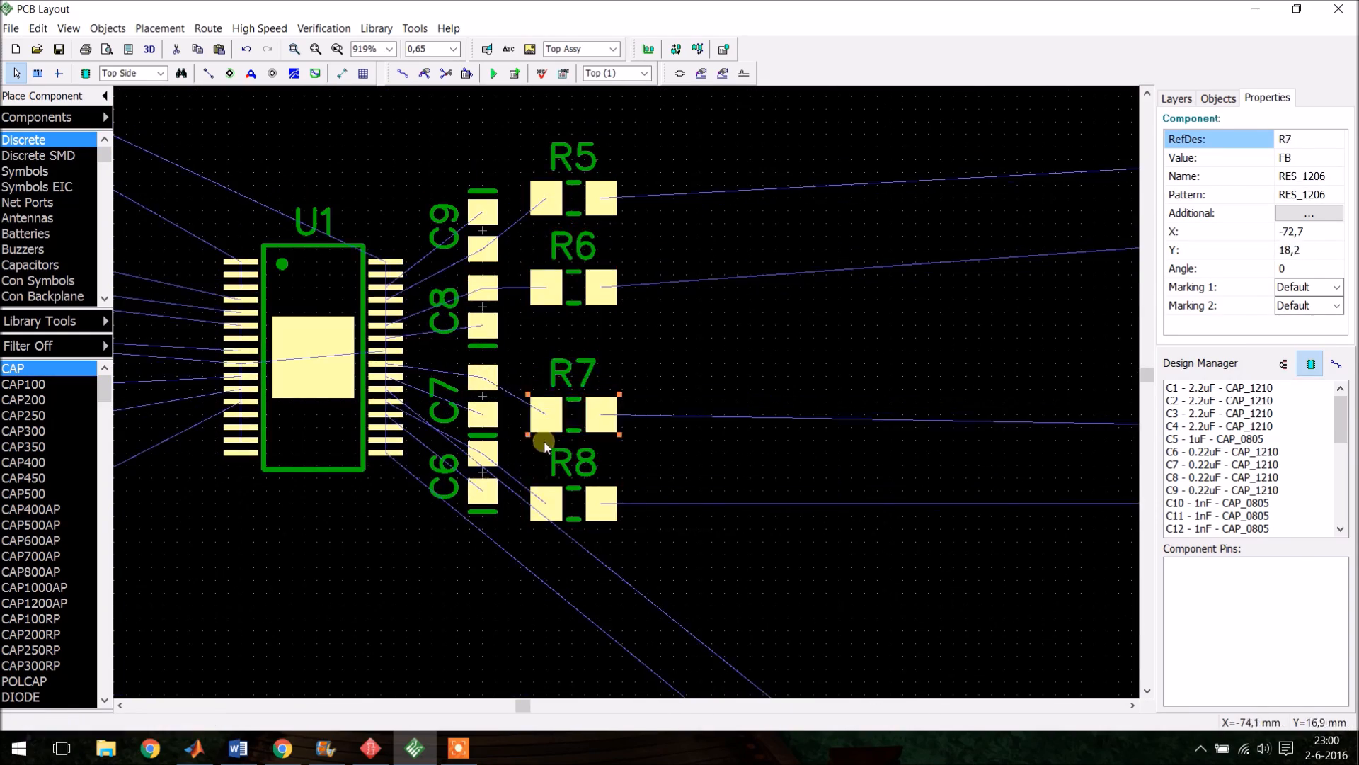
- Move capacitors C10–C13 to the right of resistors R5–R8
scroll(405, 359, down, 8)
drag(810, 265, 586, 278)
drag(772, 284, 857, 453)
drag(819, 425, 593, 450)
- Move the RIGHT and LEFT connectors beside capacitors C10–C13, rotating each 90°
drag(1045, 248, 708, 288)
key(r)
drag(1045, 384, 693, 416)
key(r)
scroll(699, 431, up, 5)
scroll(649, 348, down, 8)
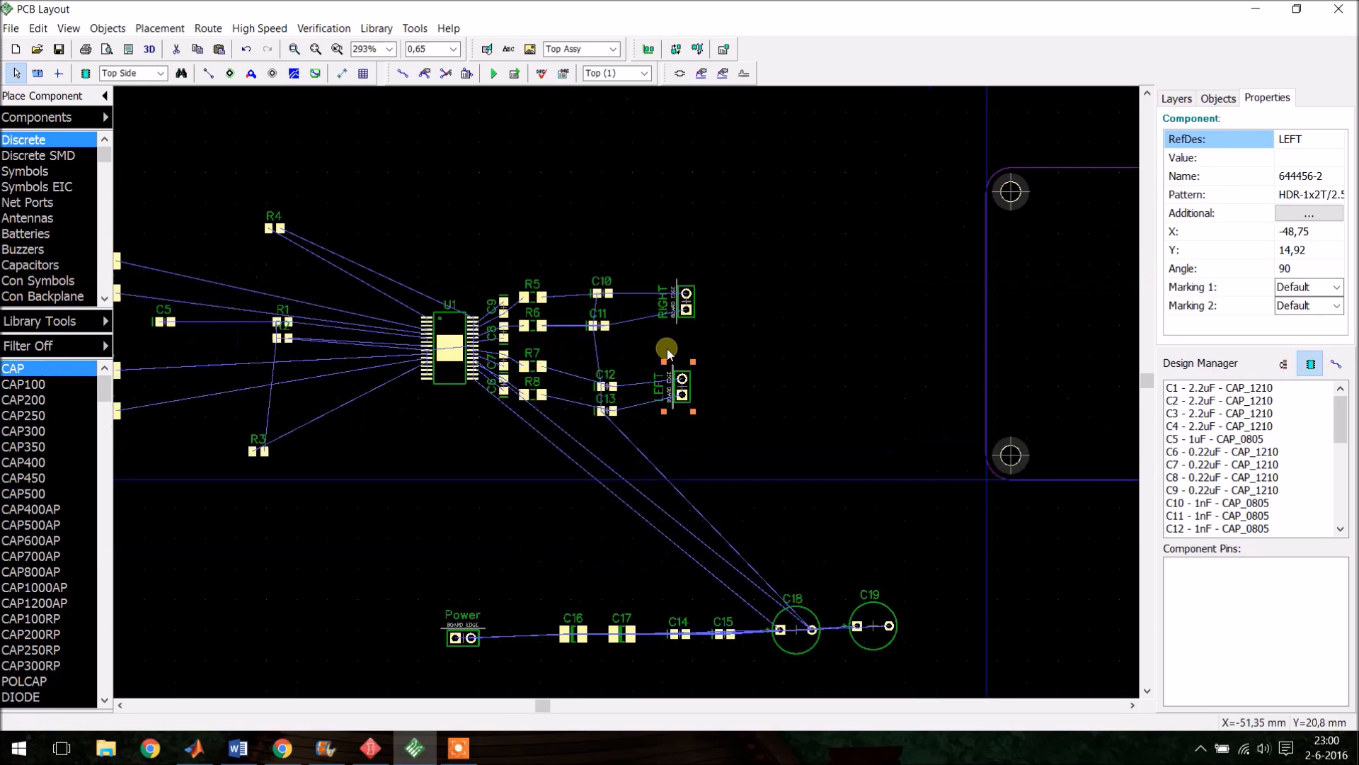
- Shift the LEFT and RIGHT connectors slightly closer to capacitors C10–C13
scroll(723, 313, down, 2)
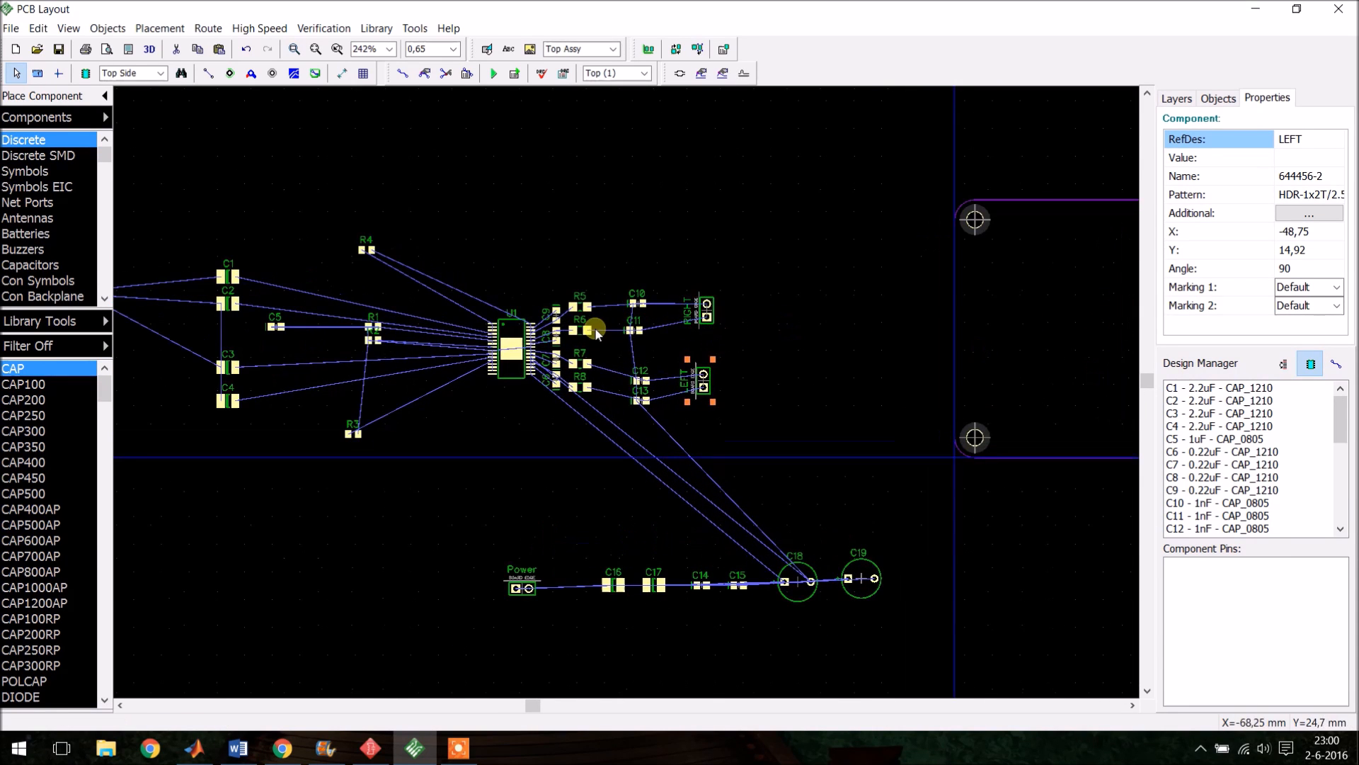
scroll(700, 343, up, 6)
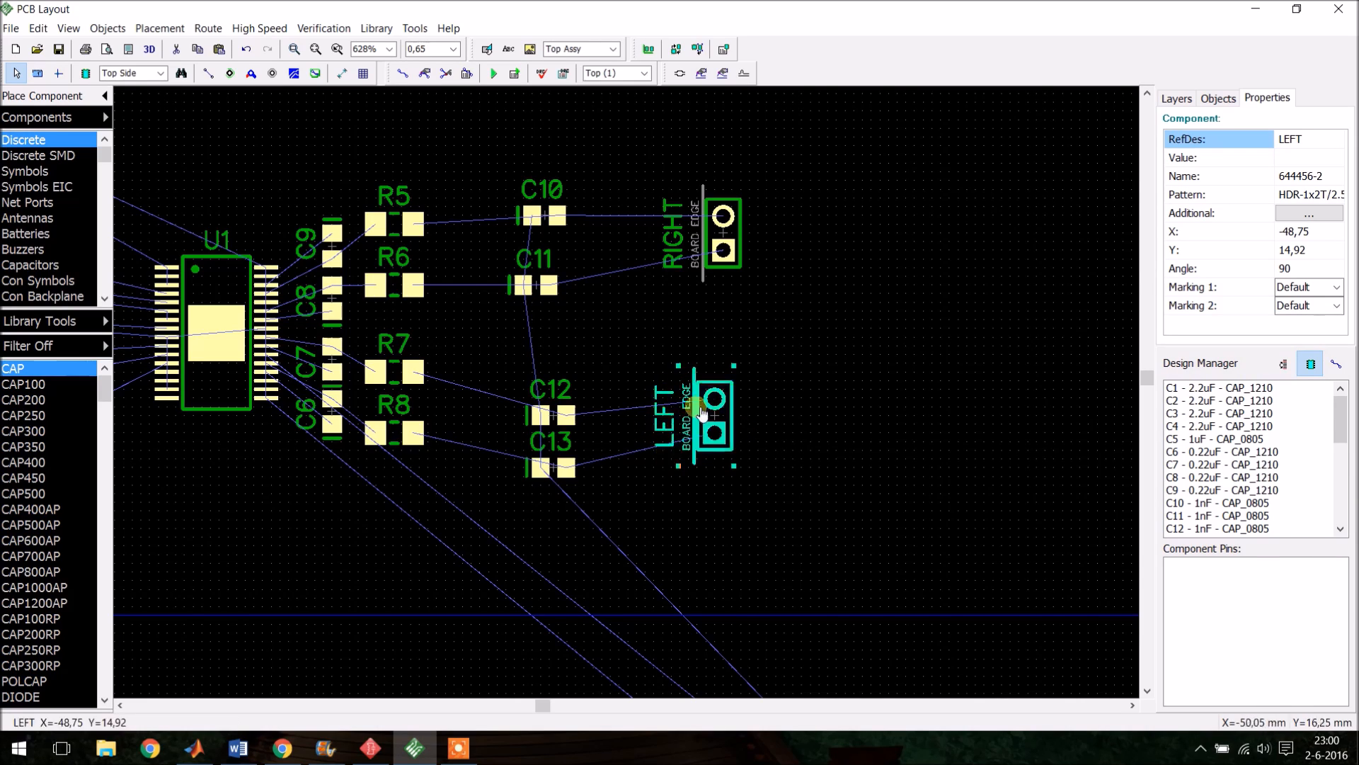
scroll(770, 354, down, 3)
scroll(666, 348, up, 2)
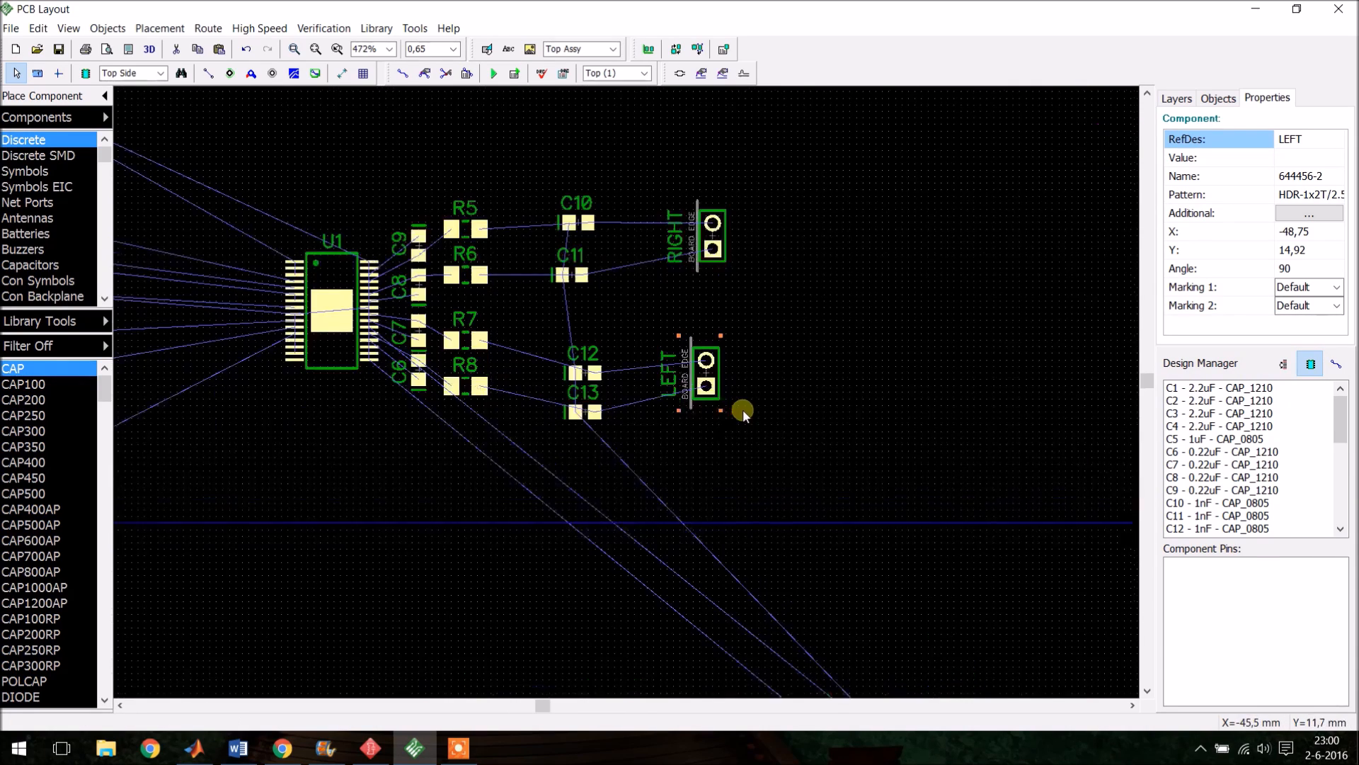
drag(634, 319, 745, 444)
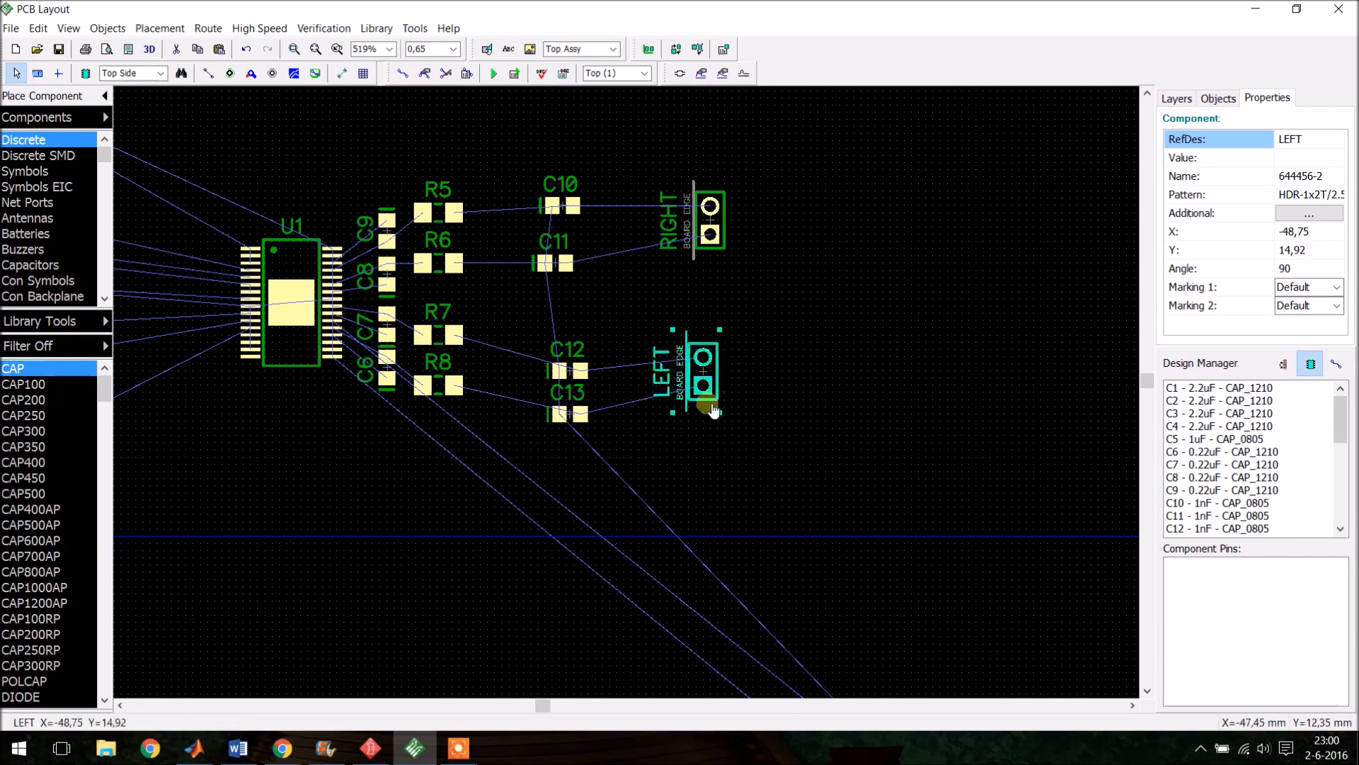
drag(703, 374, 667, 388)
drag(729, 238, 691, 241)
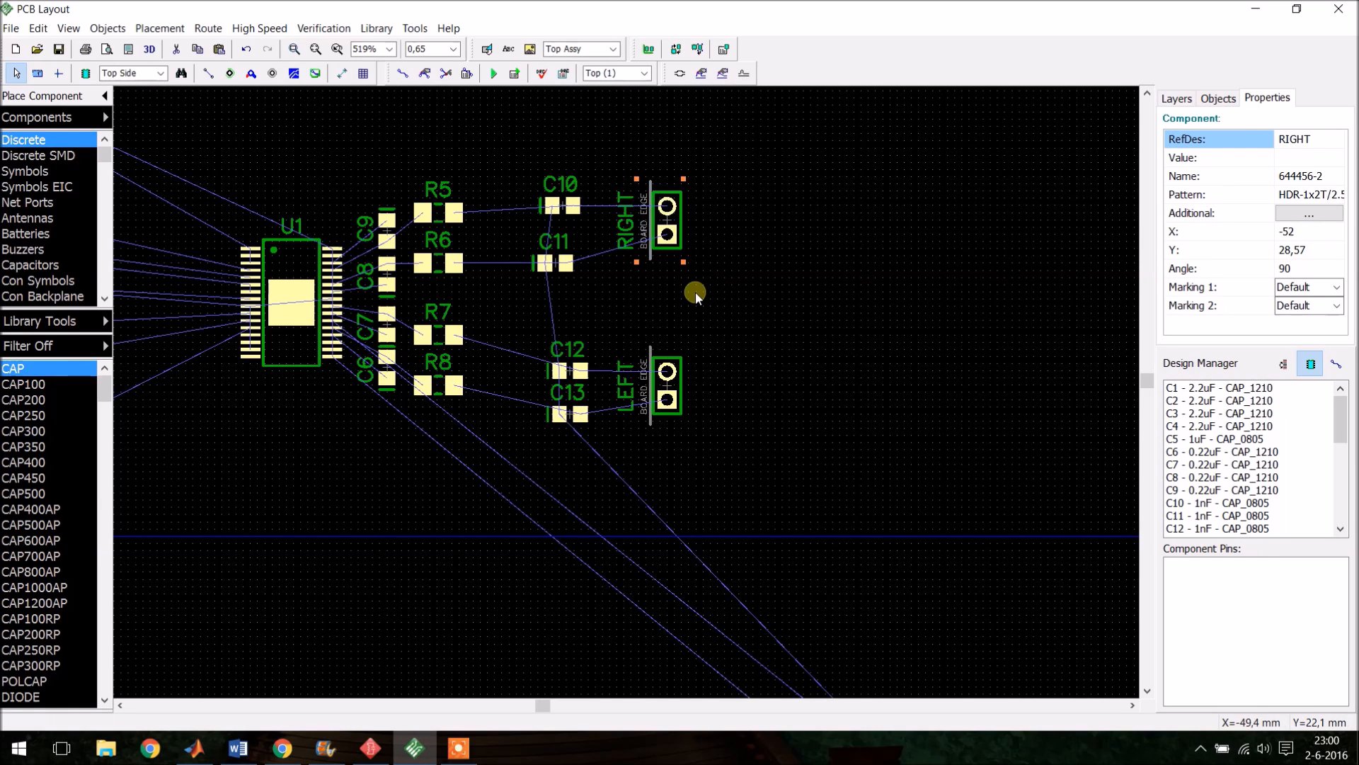
drag(629, 152, 733, 482)
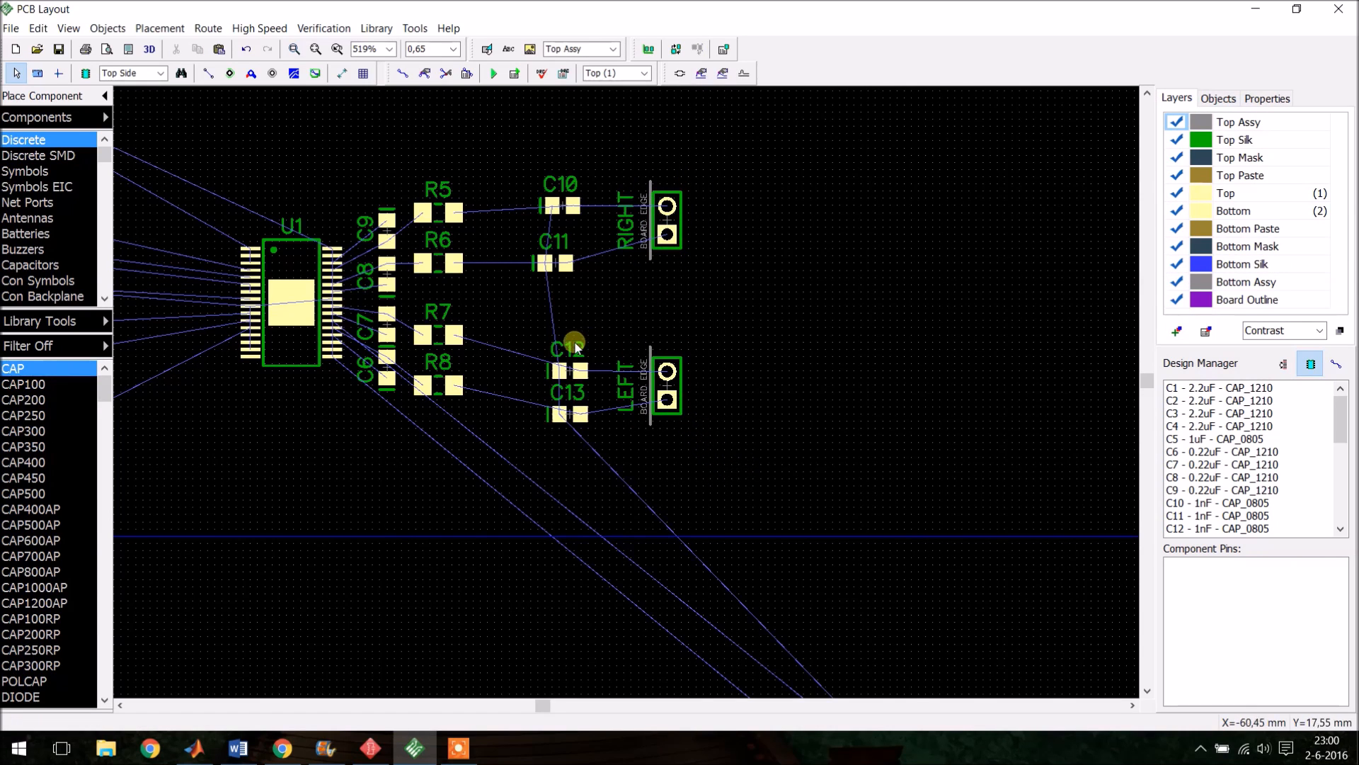
scroll(575, 347, down, 2)
scroll(522, 207, up, 4)
click(422, 212)
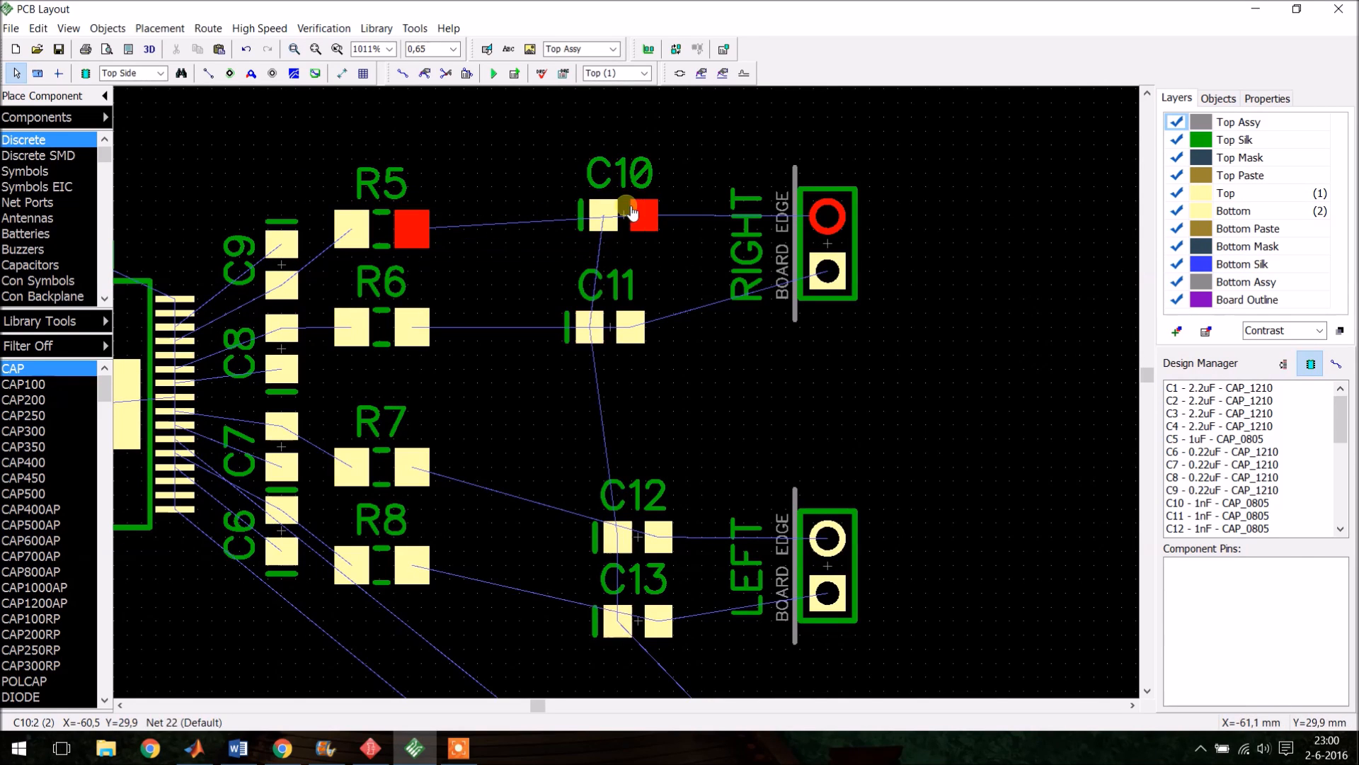
- Move C10 and C11 left beside resistors R5 and R6, rotating each 90° into a vertical orientation
drag(641, 218, 505, 231)
key(r)
click(588, 328)
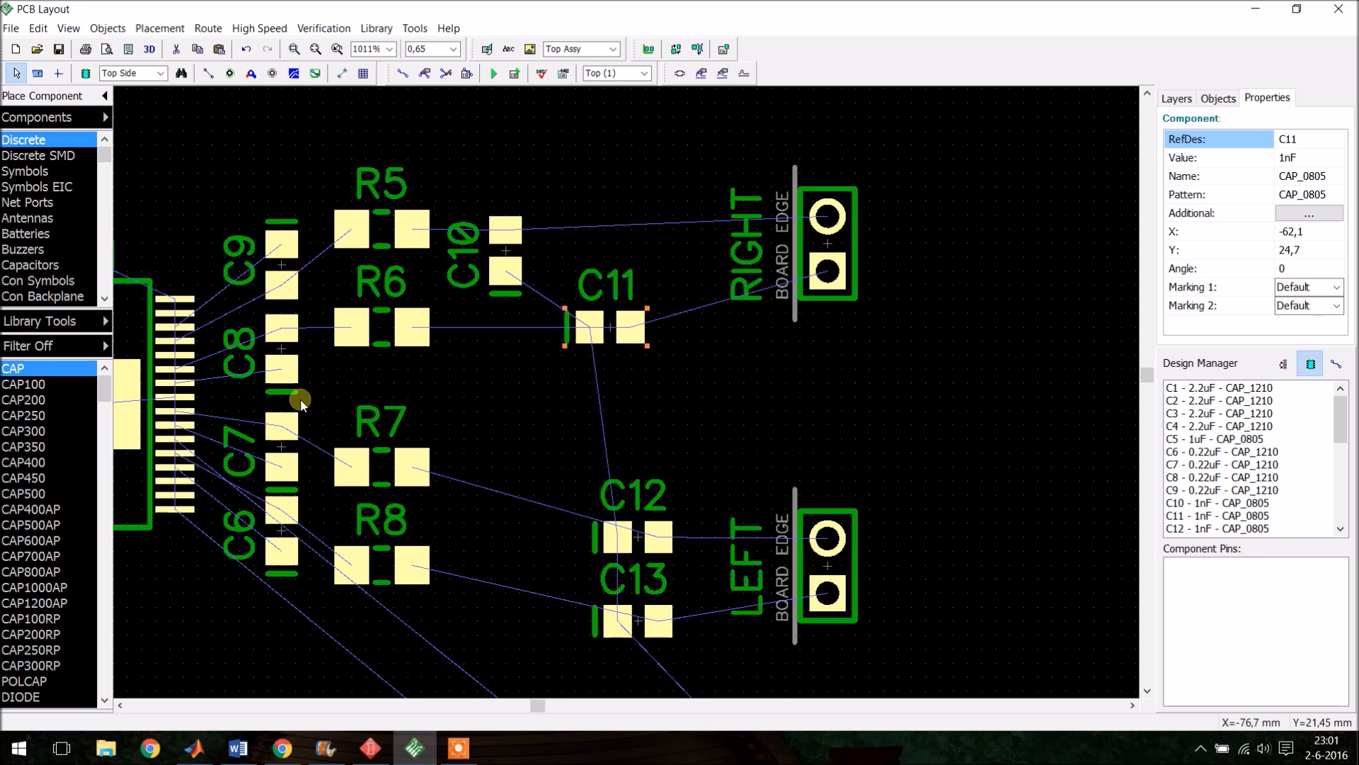
drag(593, 327, 526, 356)
key(r)
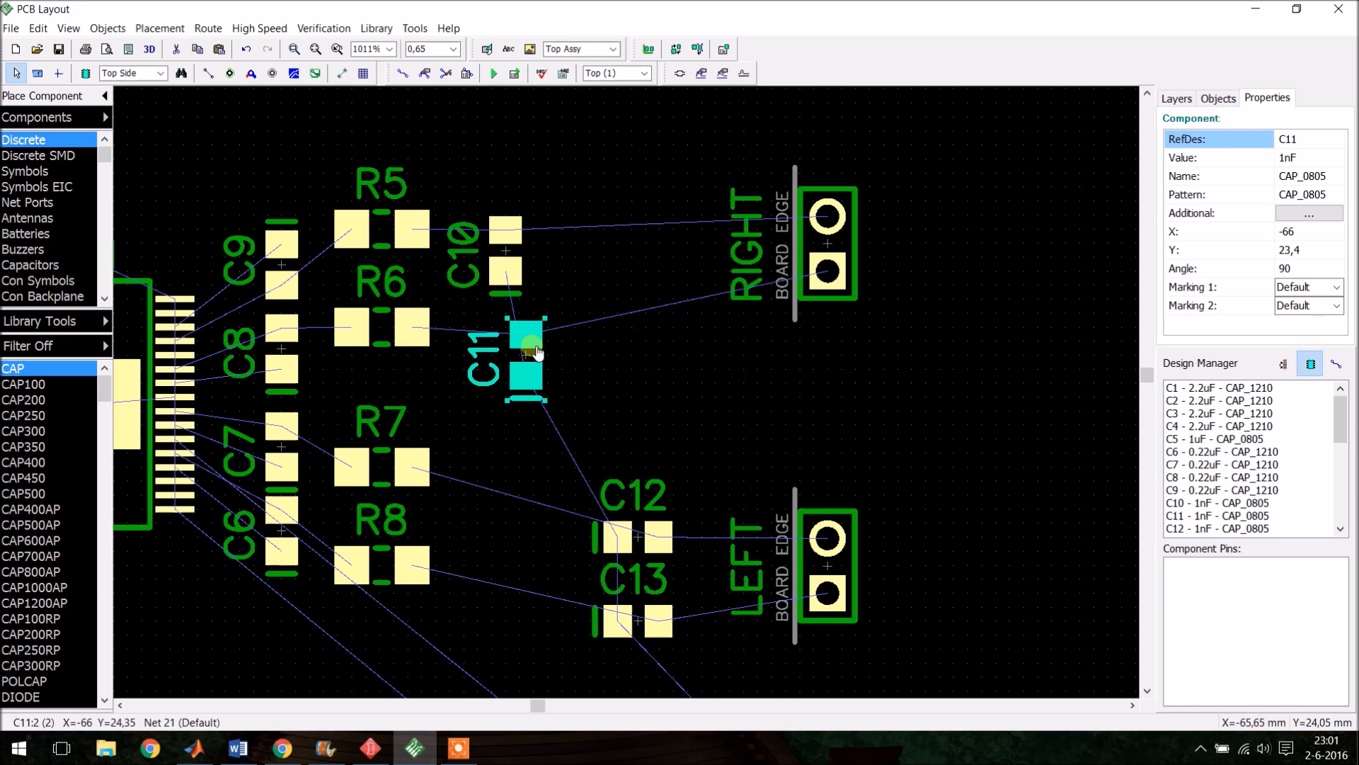
drag(522, 333, 523, 337)
- Move C12 and C13 up into the same vertical column below C10 and C11, rotated to match
click(637, 564)
key(r)
key(r)
key(r)
scroll(534, 485, up, 2)
drag(626, 546, 518, 431)
scroll(520, 439, down, 1)
key(r)
drag(641, 622, 461, 537)
scroll(574, 671, down, 1)
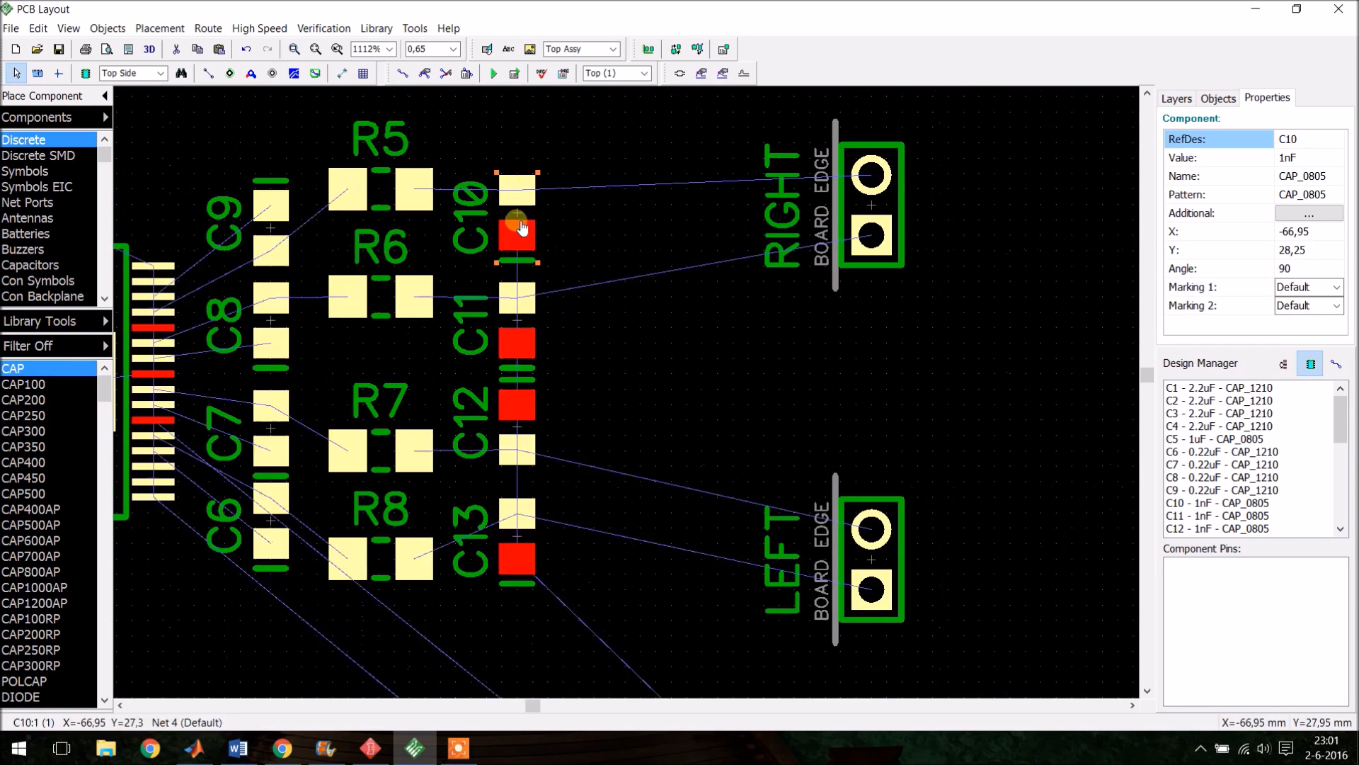
- Route a trace from a U1 pin to the upper pad of capacitor C9
click(559, 584)
scroll(623, 152, down, 2)
scroll(361, 166, up, 1)
key(m)
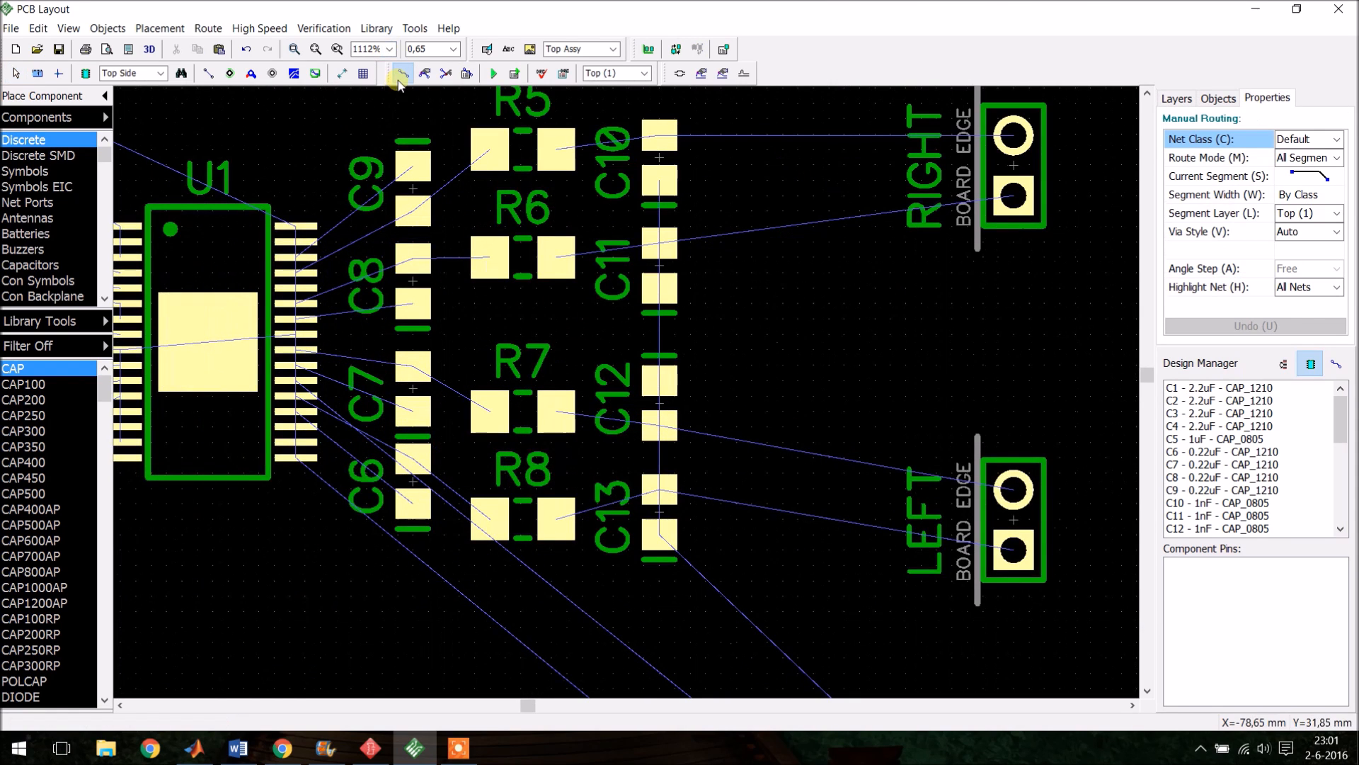
click(304, 273)
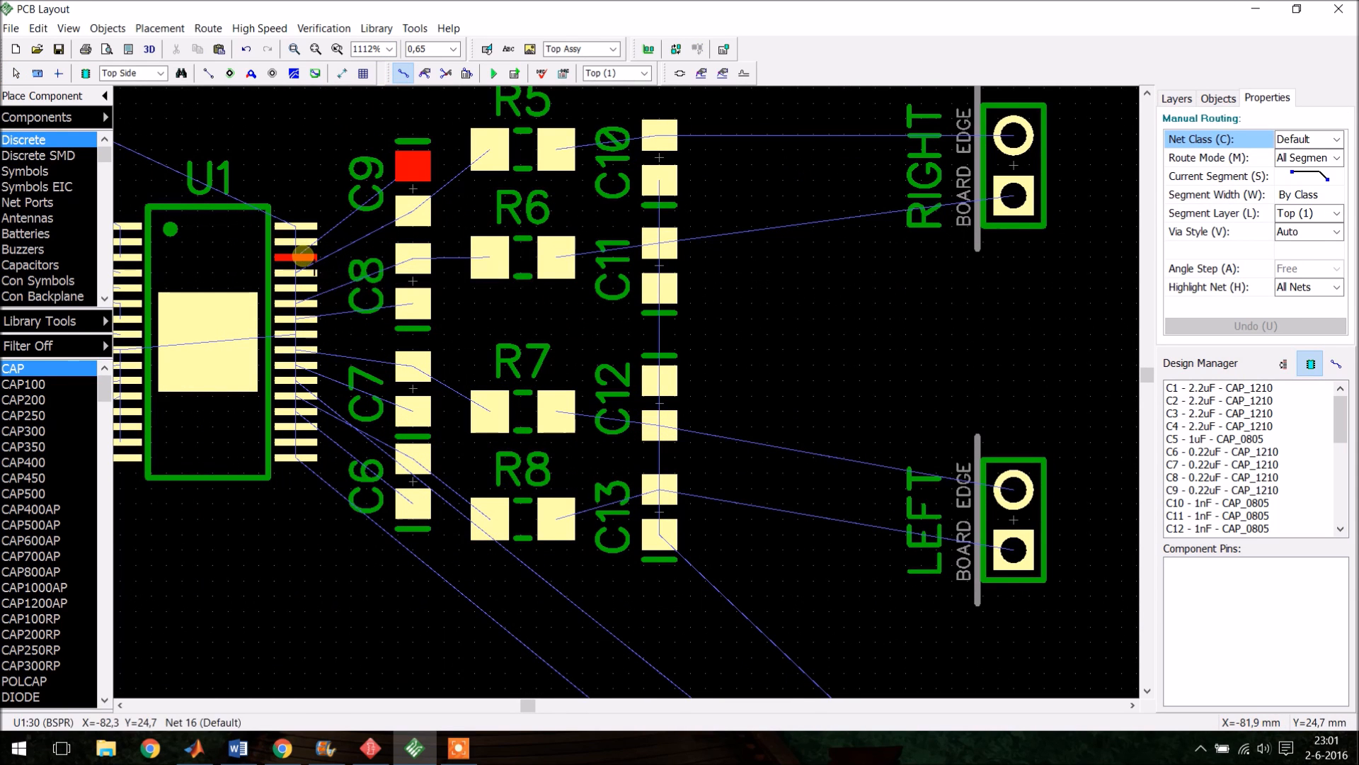
click(306, 258)
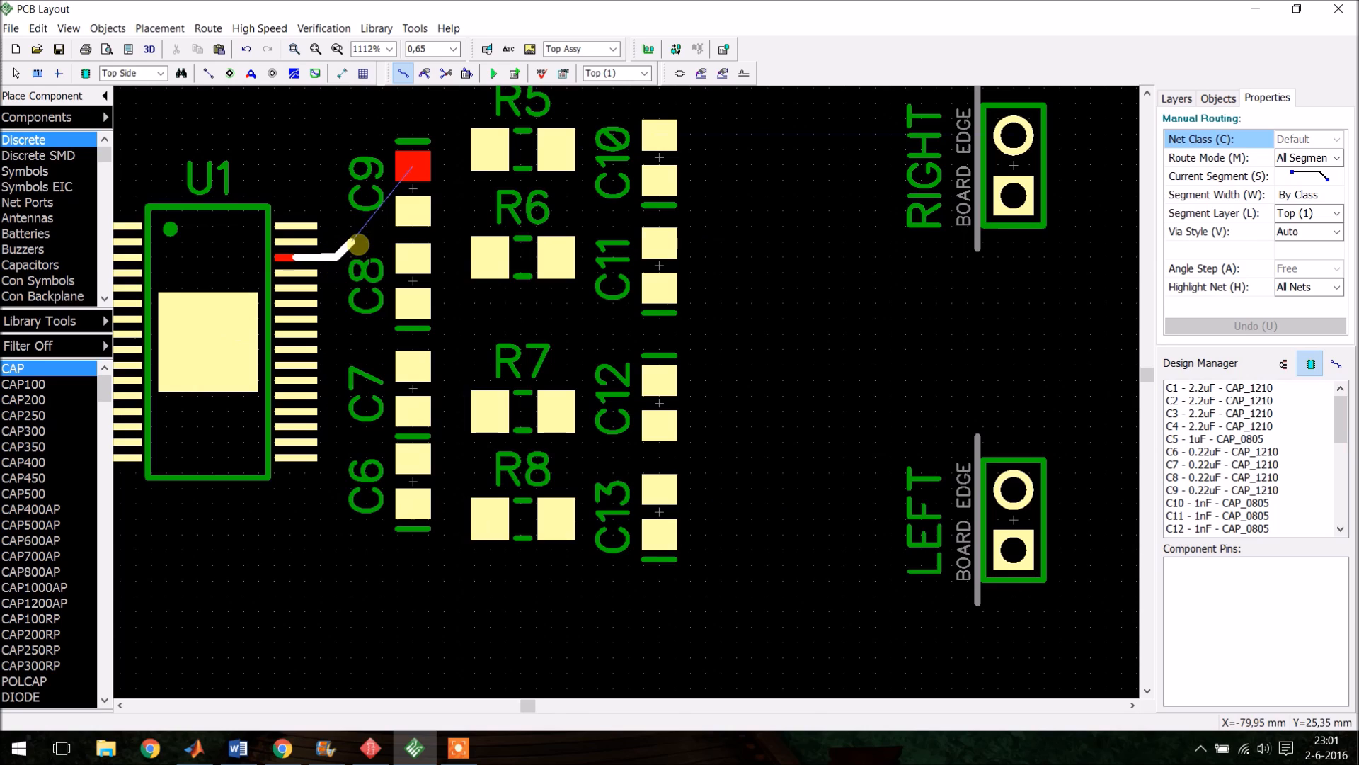
click(370, 181)
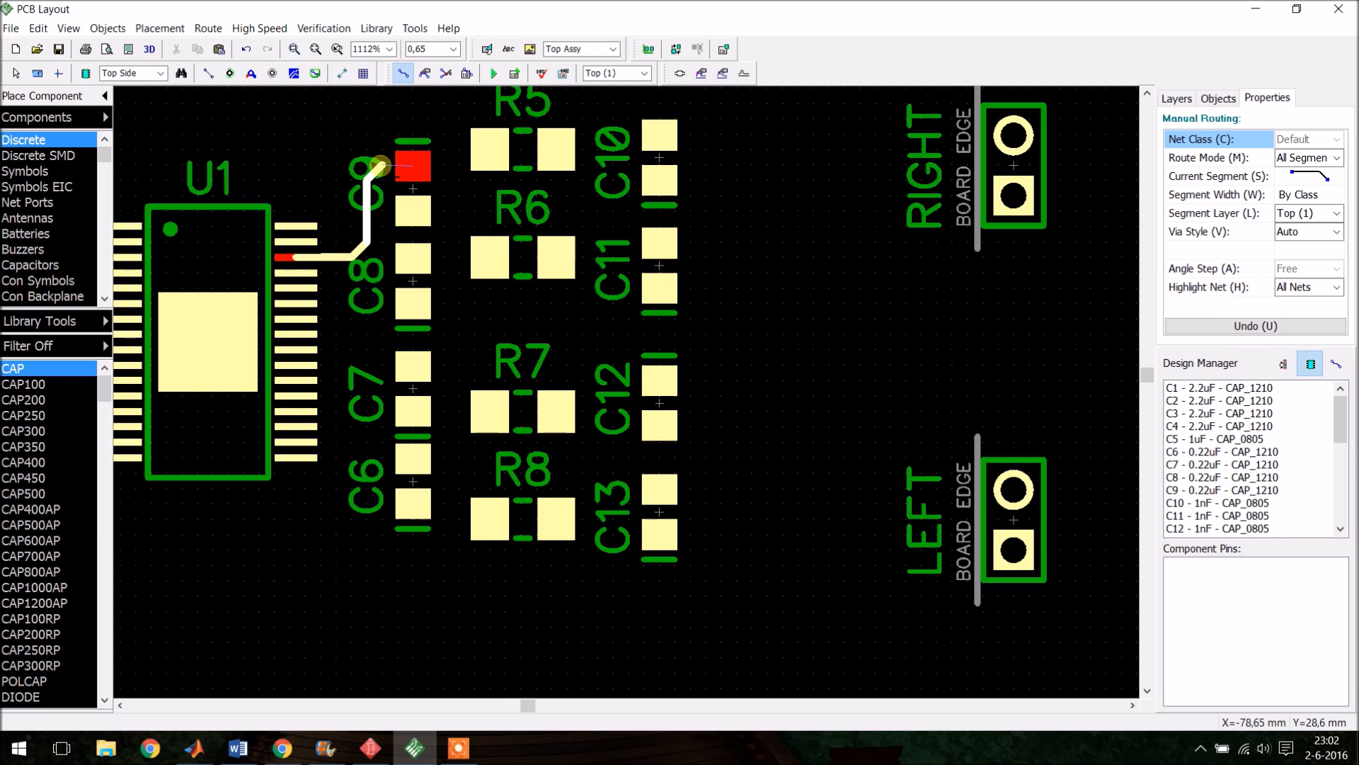
click(411, 167)
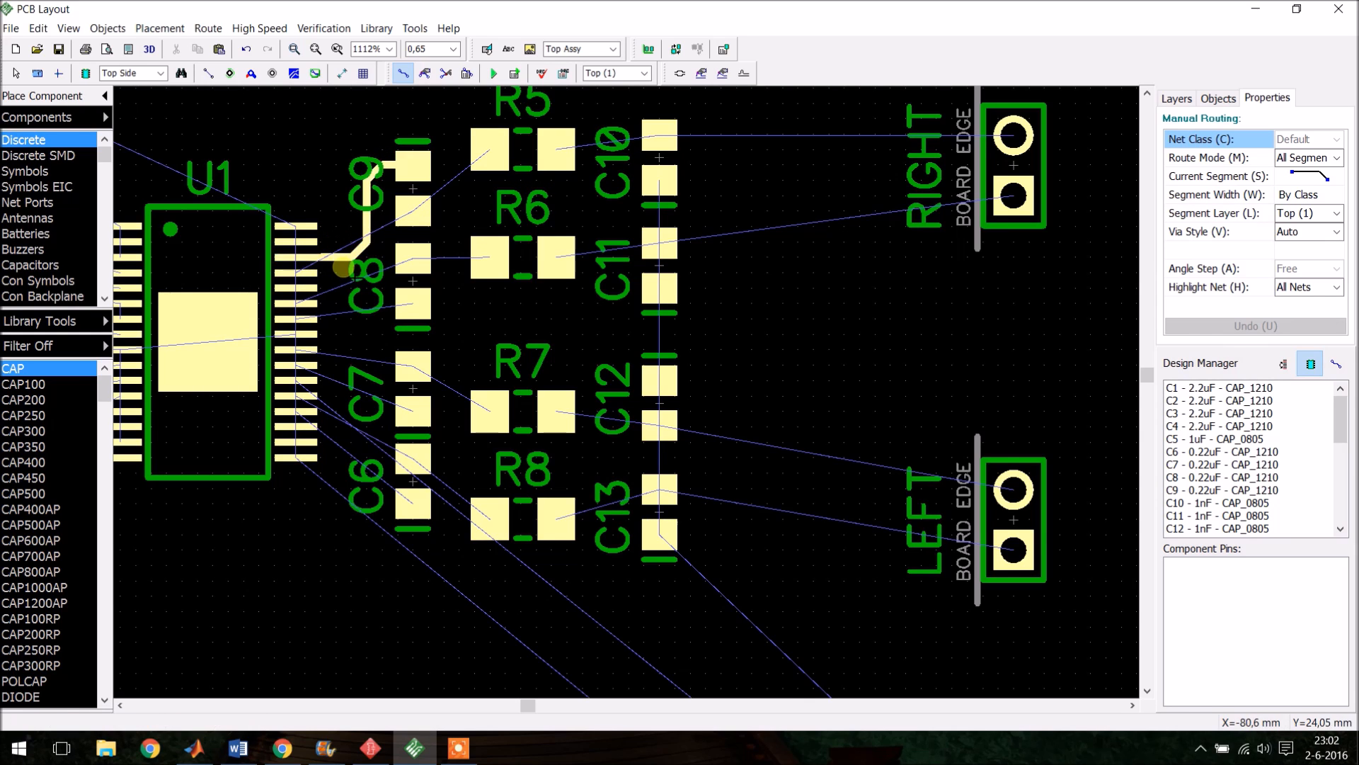
key(Escape)
- Set the width of the new U1-to-C9 trace to 0,33 mm
click(338, 262)
right_click(335, 258)
mouse_move(410, 373)
click(525, 392)
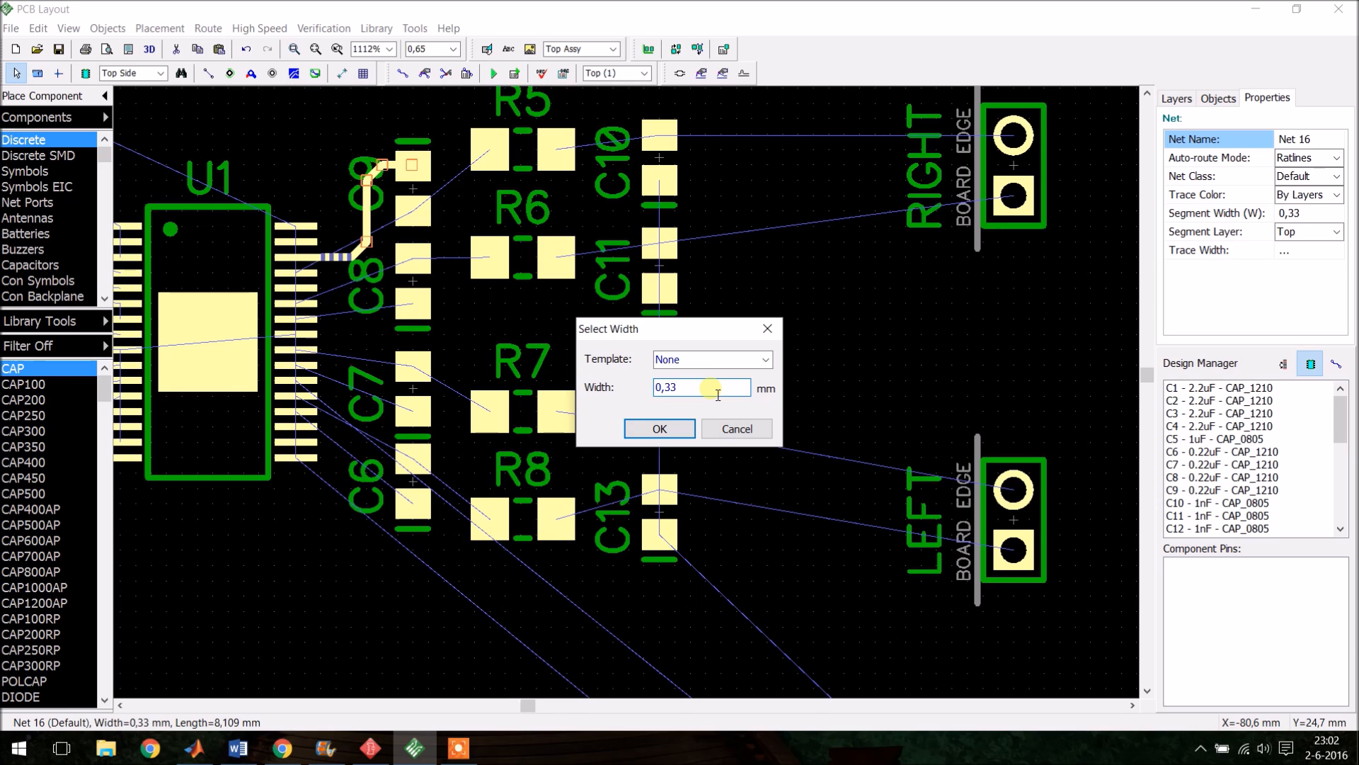
key(Return)
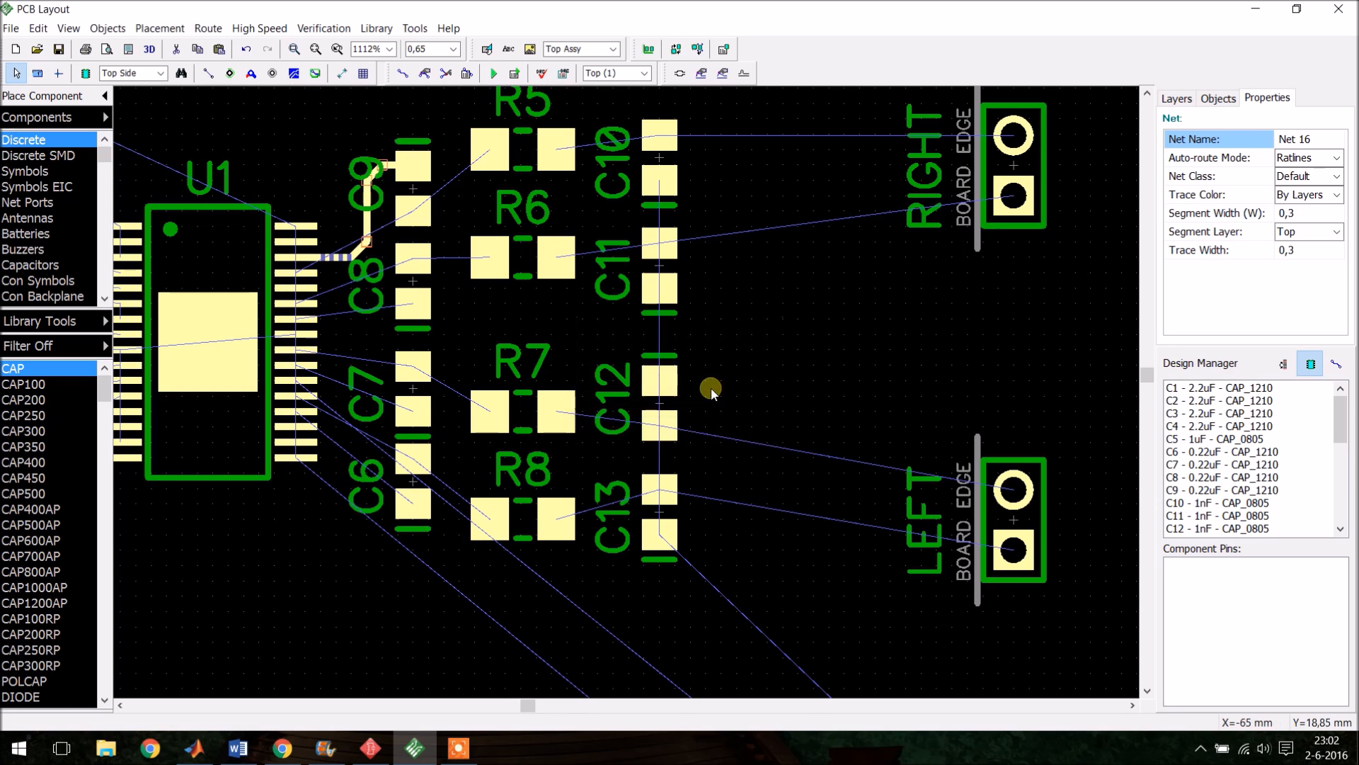
- Open the net class settings to review the default trace width and clearance
click(273, 153)
scroll(335, 281, up, 3)
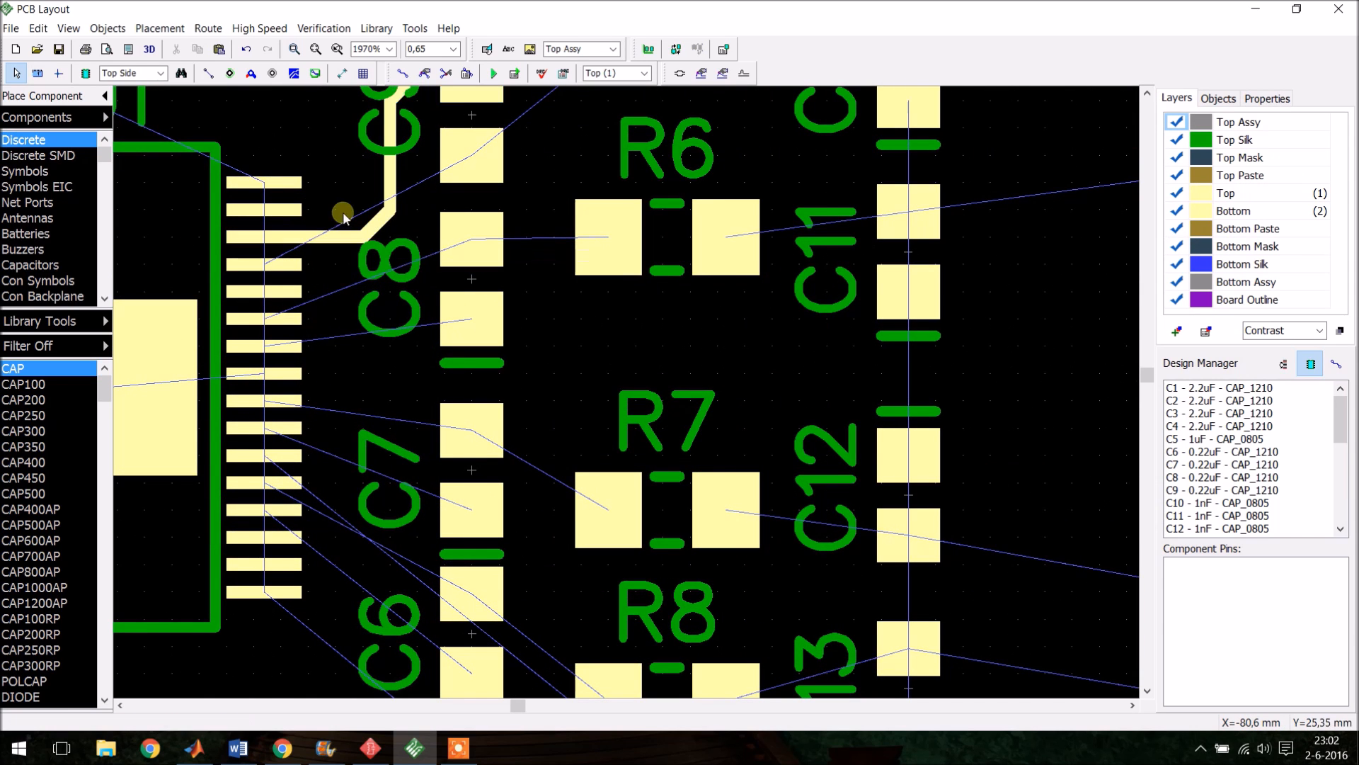
click(211, 28)
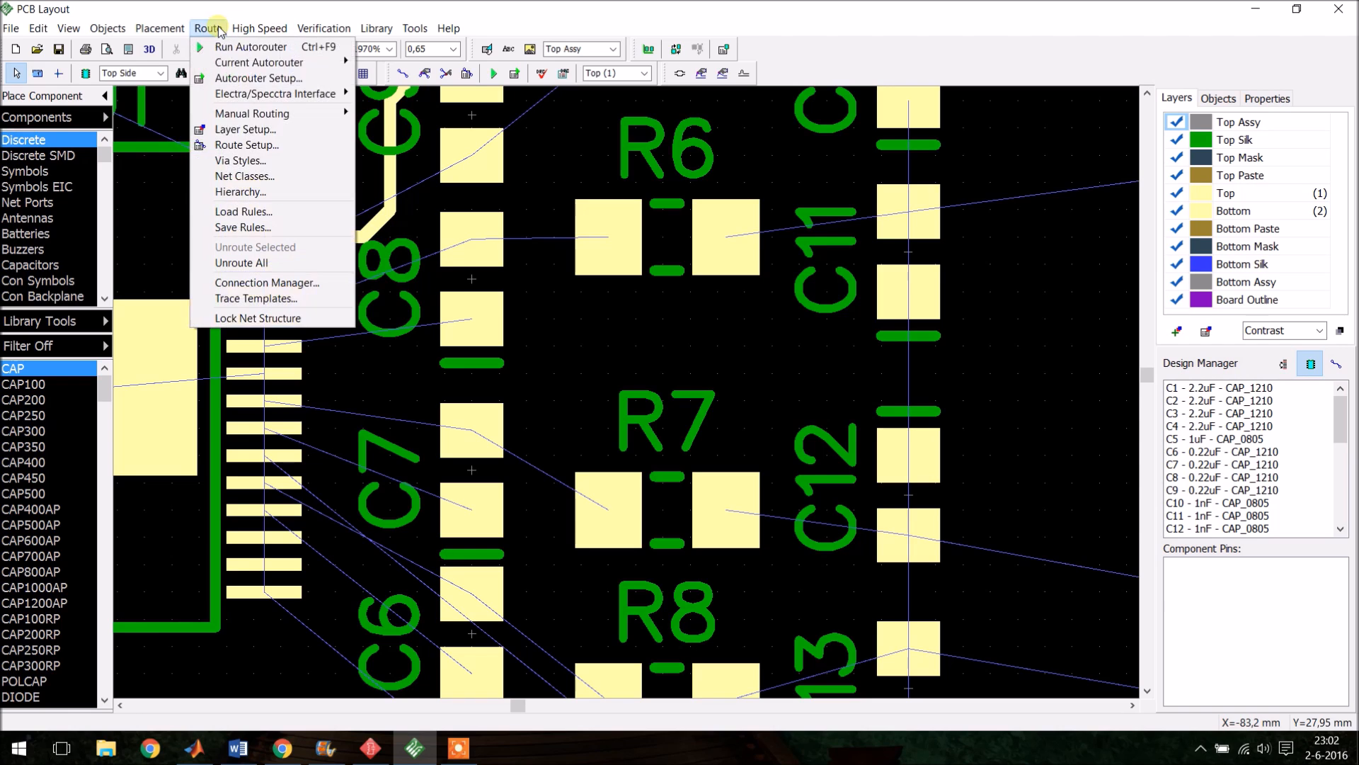
click(259, 176)
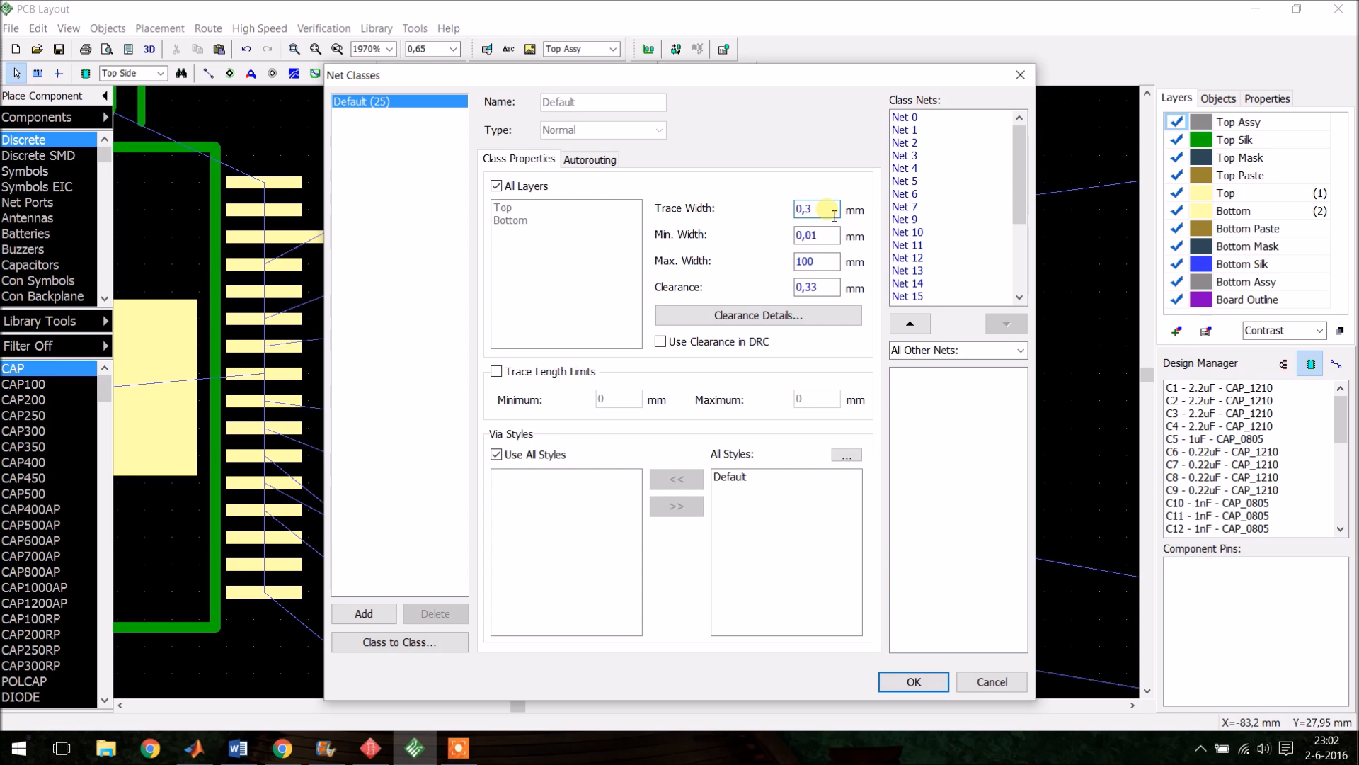
click(920, 681)
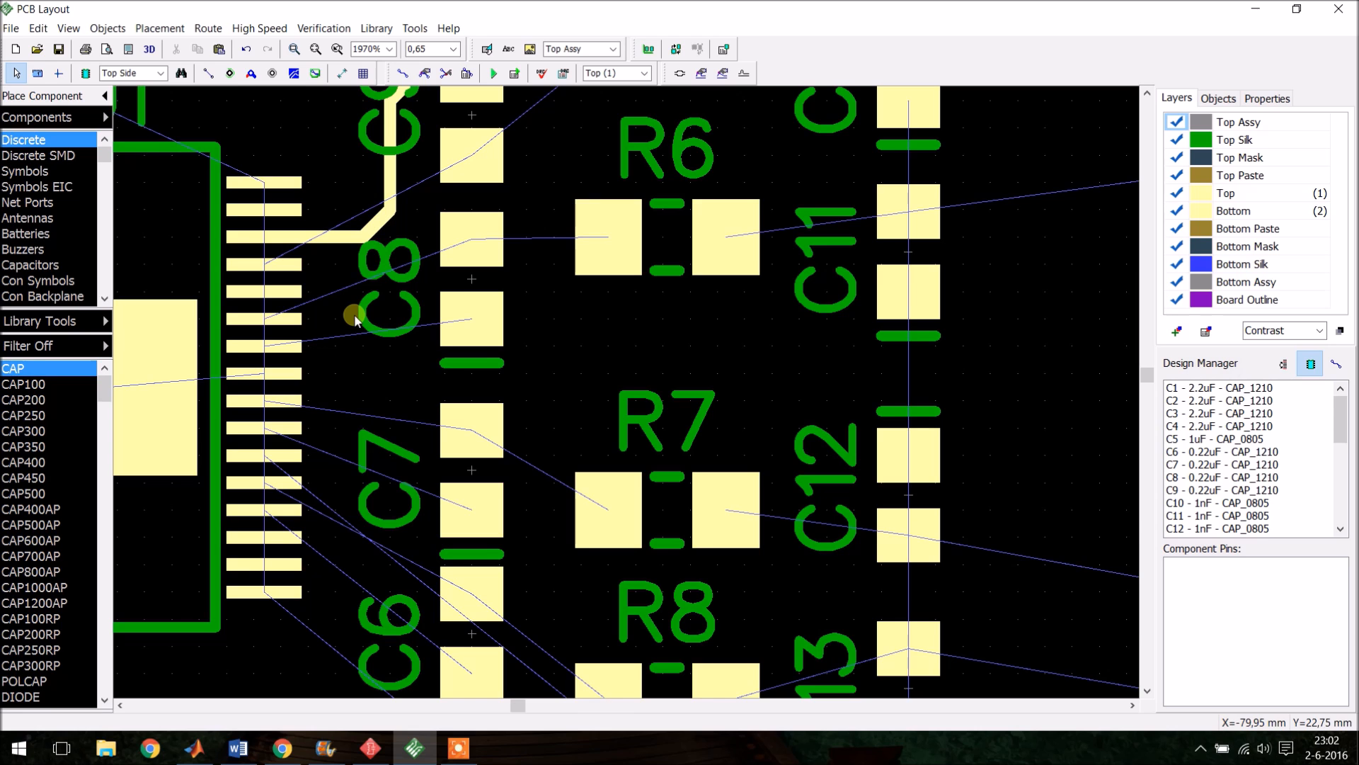
- Route traces from U1 pins to the pads of capacitors C6 and C7
click(275, 236)
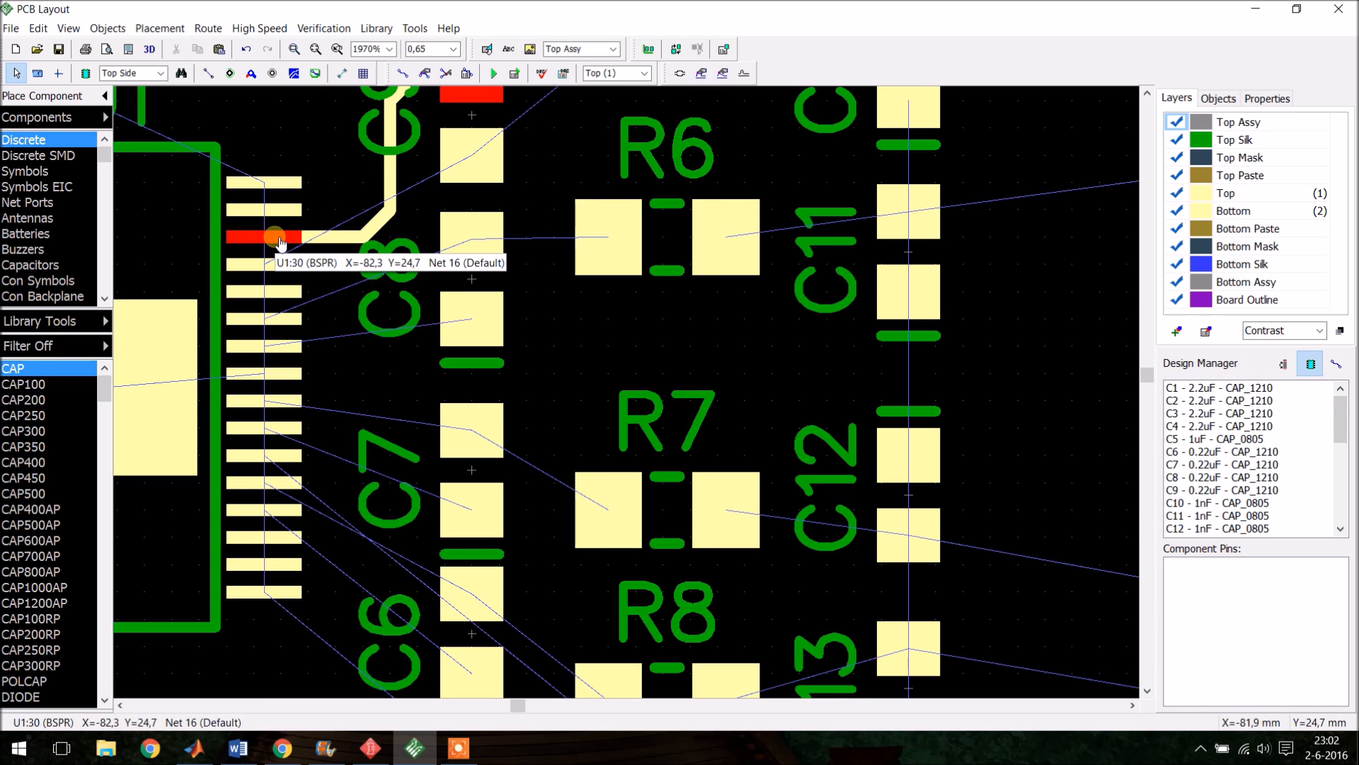
scroll(306, 128, down, 5)
scroll(358, 108, up, 4)
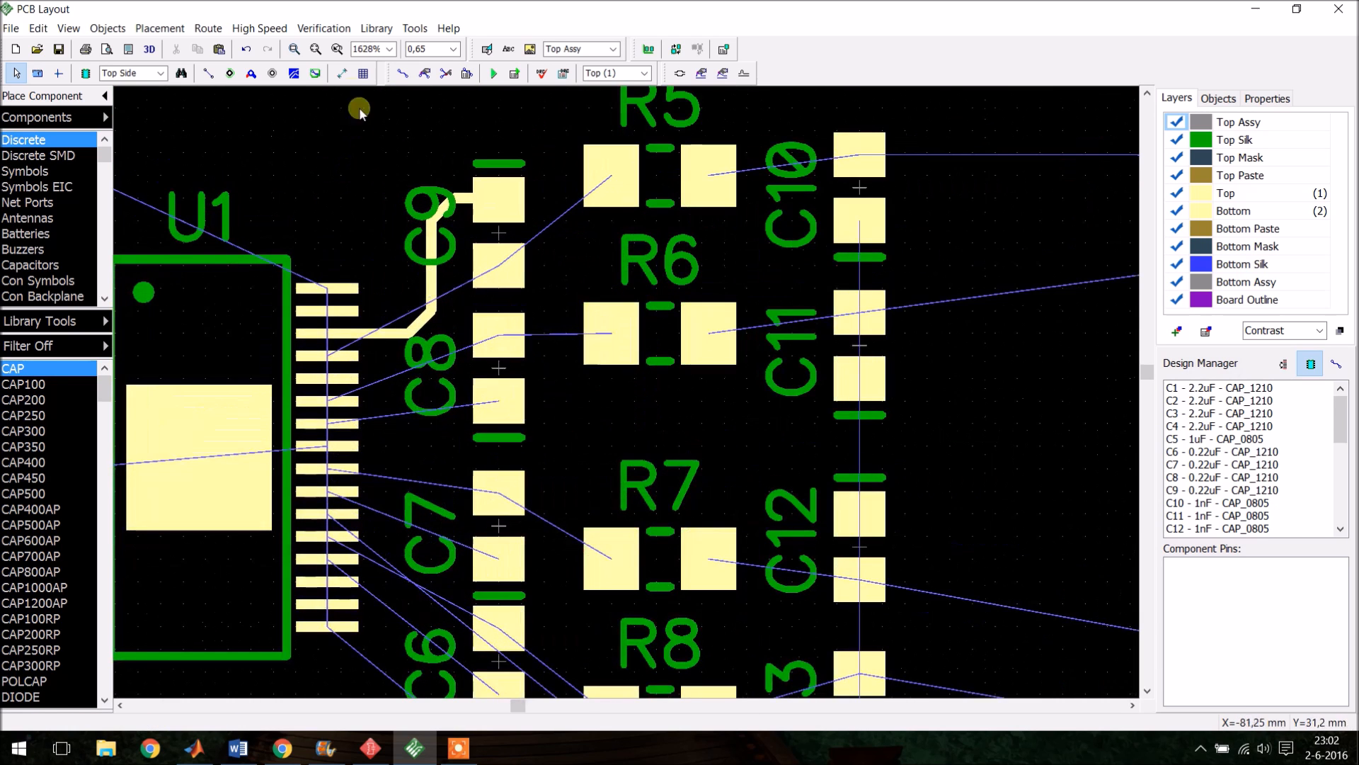
click(403, 74)
scroll(427, 211, down, 2)
scroll(384, 478, up, 2)
click(376, 350)
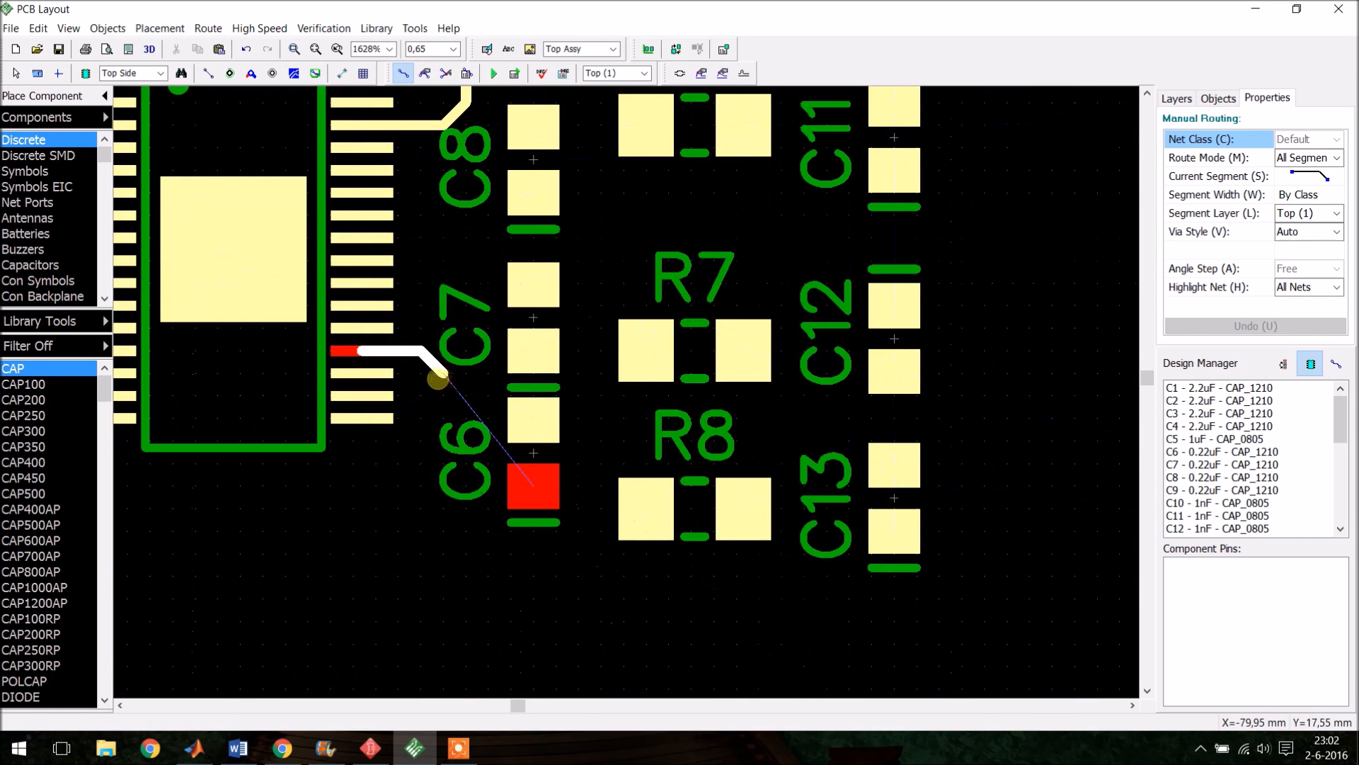
click(443, 376)
click(488, 486)
click(525, 486)
click(525, 425)
click(354, 282)
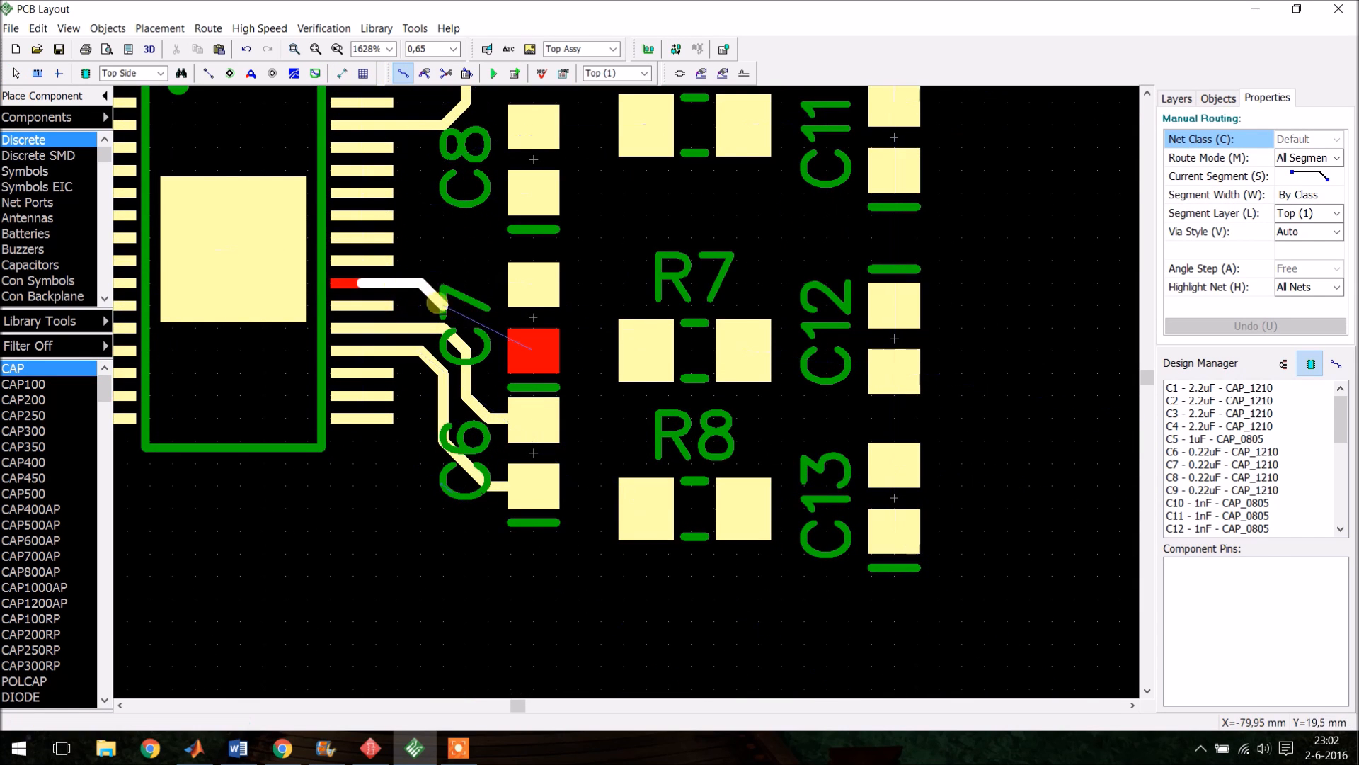
click(512, 352)
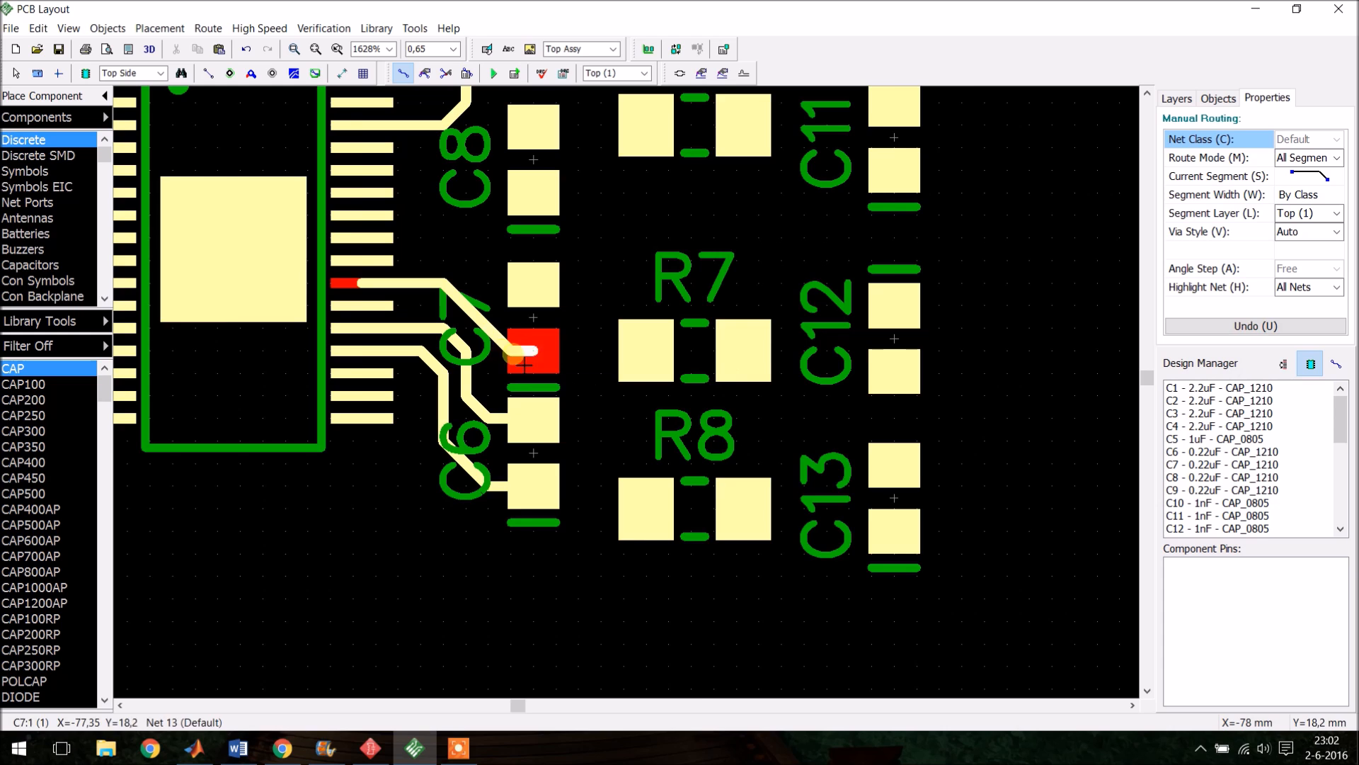
- Route the remaining traces between U1, capacitors C6–C9 and resistors R5–R8
scroll(440, 394, up, 1)
click(427, 306)
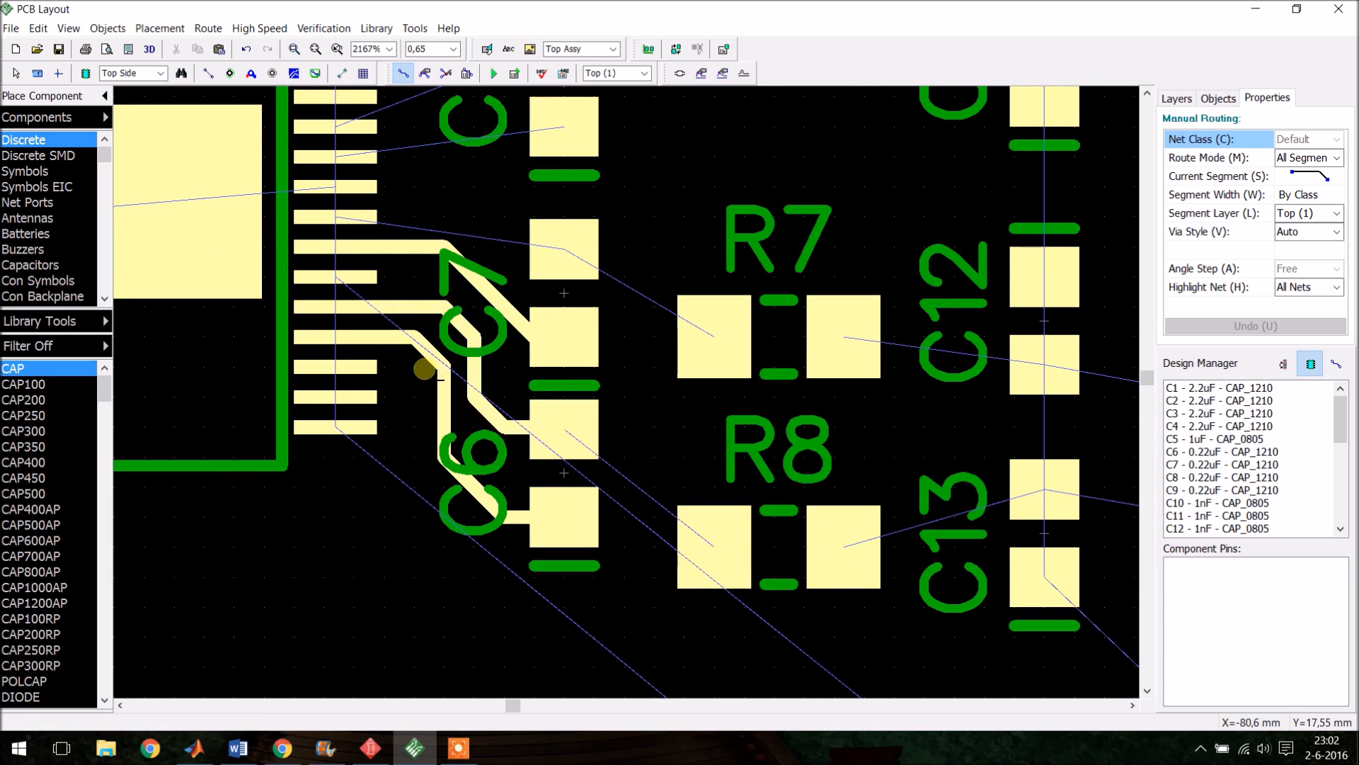
scroll(432, 288, up, 1)
click(367, 388)
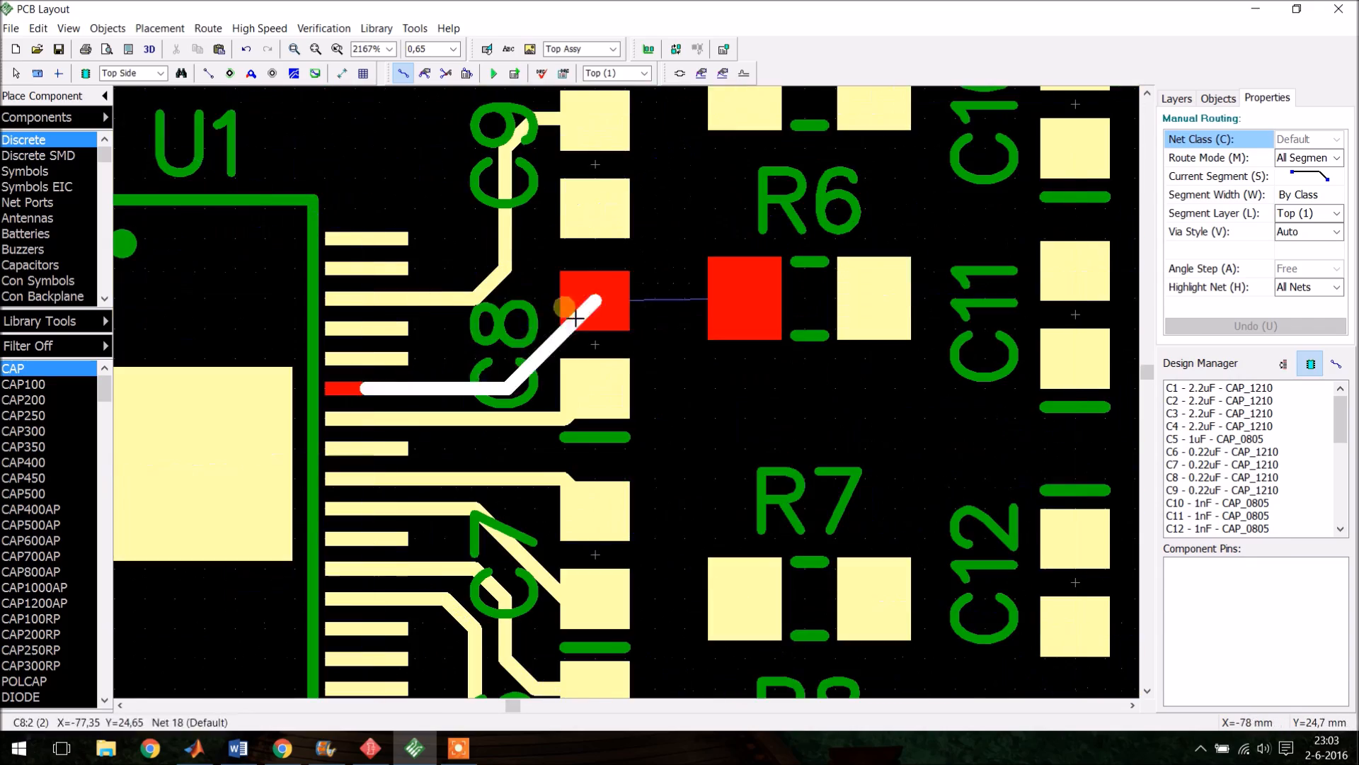
click(564, 307)
click(366, 327)
click(507, 269)
click(570, 208)
click(367, 388)
click(567, 303)
scroll(552, 312, down, 4)
click(556, 437)
click(655, 476)
click(655, 518)
scroll(655, 515, down, 4)
scroll(608, 238, up, 4)
click(577, 246)
click(673, 216)
click(673, 169)
scroll(674, 213, down, 2)
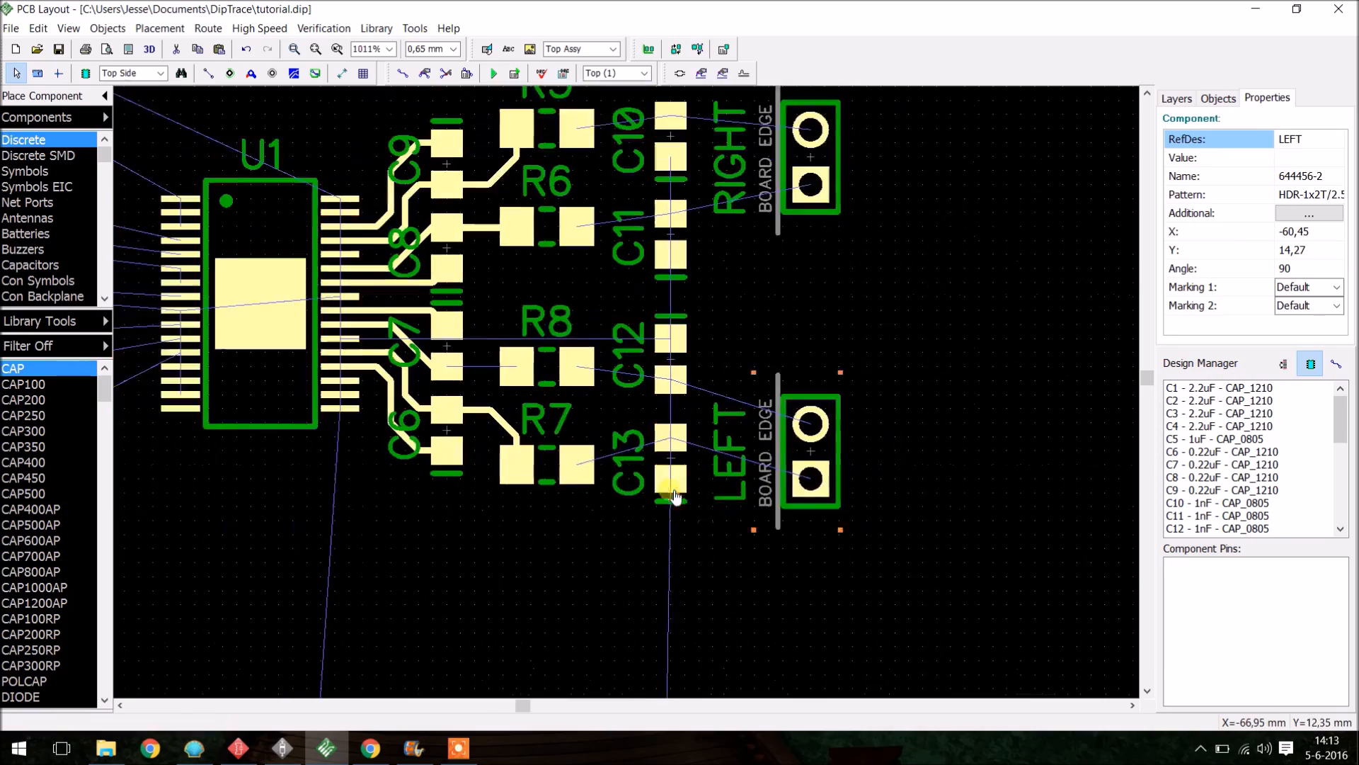
- Route wide traces from resistors and capacitors C10–C13 to the RIGHT and LEFT connector pads
click(403, 73)
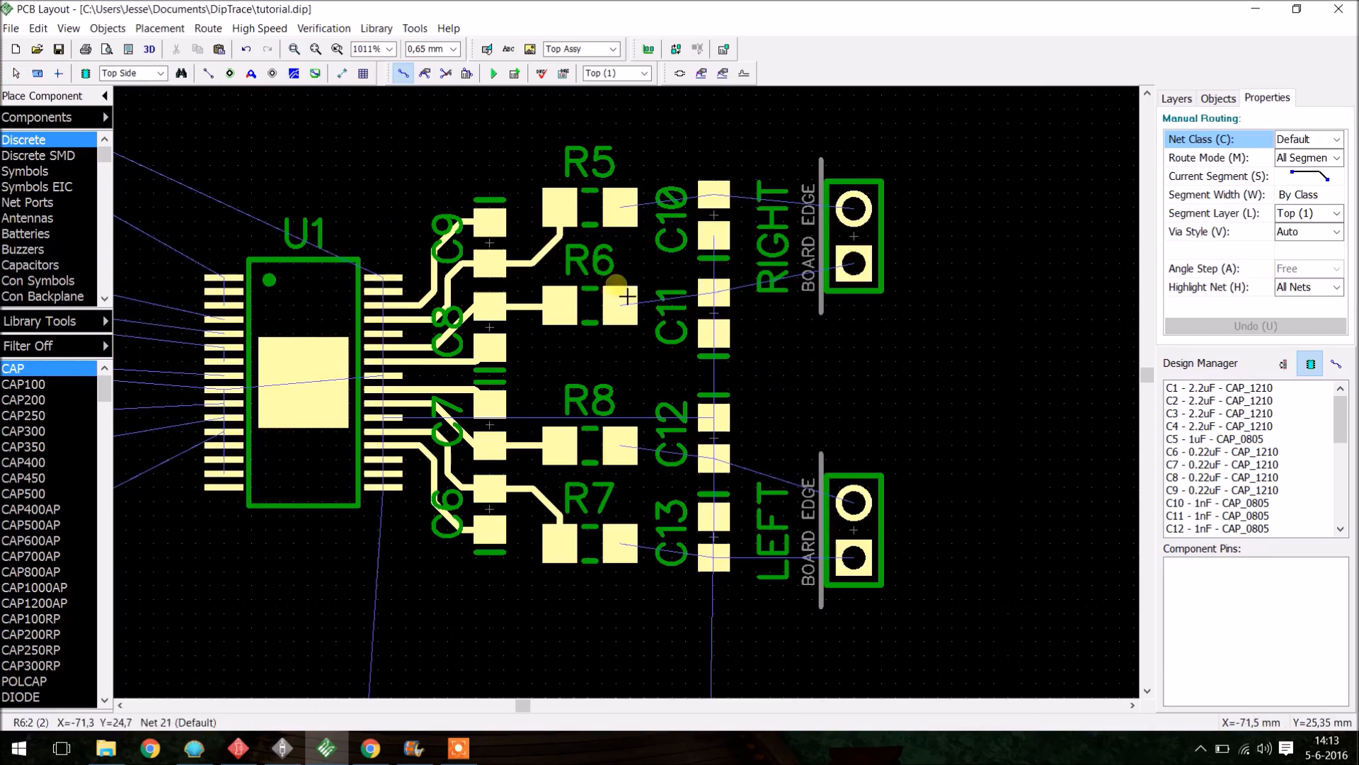
click(627, 296)
click(853, 263)
click(620, 207)
click(854, 209)
scroll(783, 314, up, 1)
click(604, 458)
drag(860, 552, 861, 537)
click(402, 73)
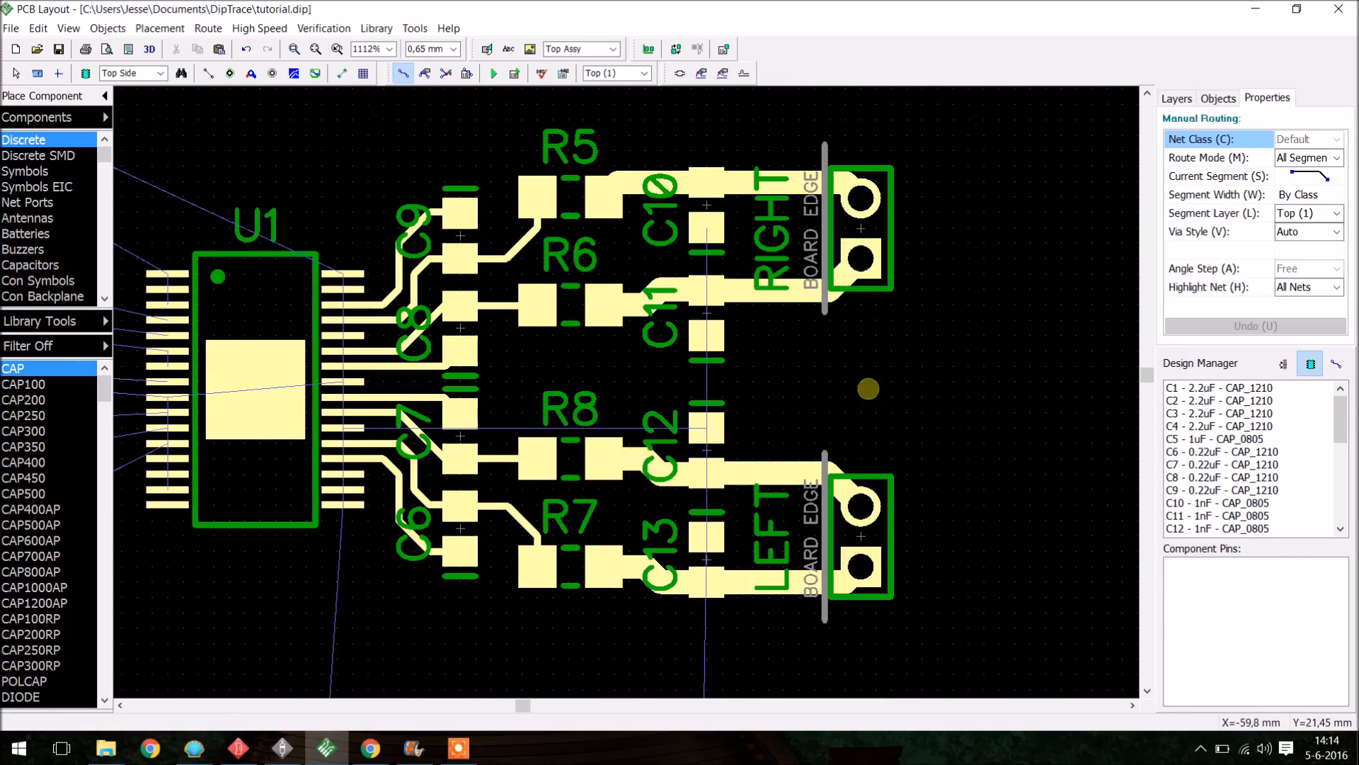
- Route the traces linking capacitors C9 and C6 to resistors R5 and R7
click(460, 258)
click(537, 197)
click(460, 505)
click(537, 565)
right_click(501, 306)
click(585, 561)
- Route a shared net from U1 branching to the inner pads of capacitors C10–C13
click(208, 29)
click(403, 73)
click(698, 227)
click(627, 258)
click(344, 382)
click(706, 536)
click(552, 381)
click(706, 336)
click(707, 428)
scroll(776, 509, down, 2)
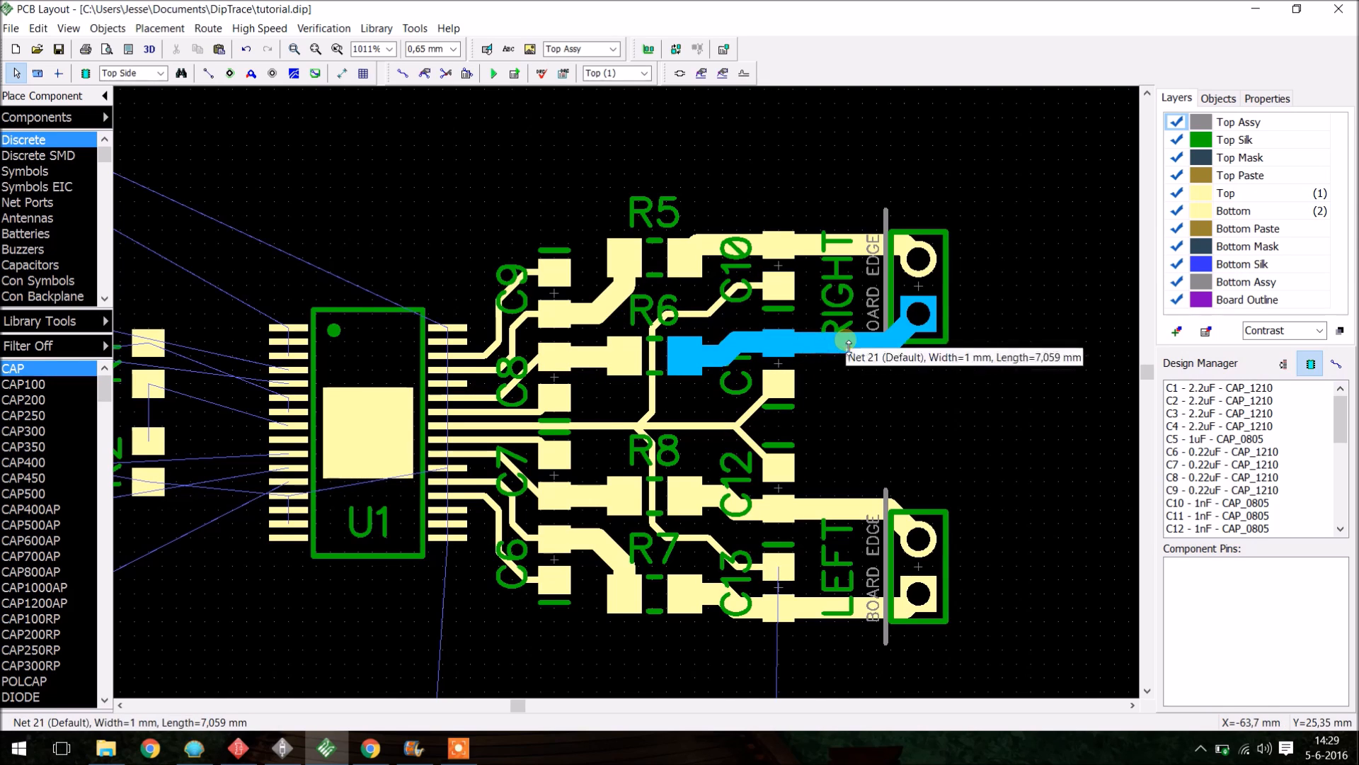
- Place C5 rotated 90° beside R1 and R2 left of U1, and nudge R1 slightly downward
scroll(845, 490, down, 1)
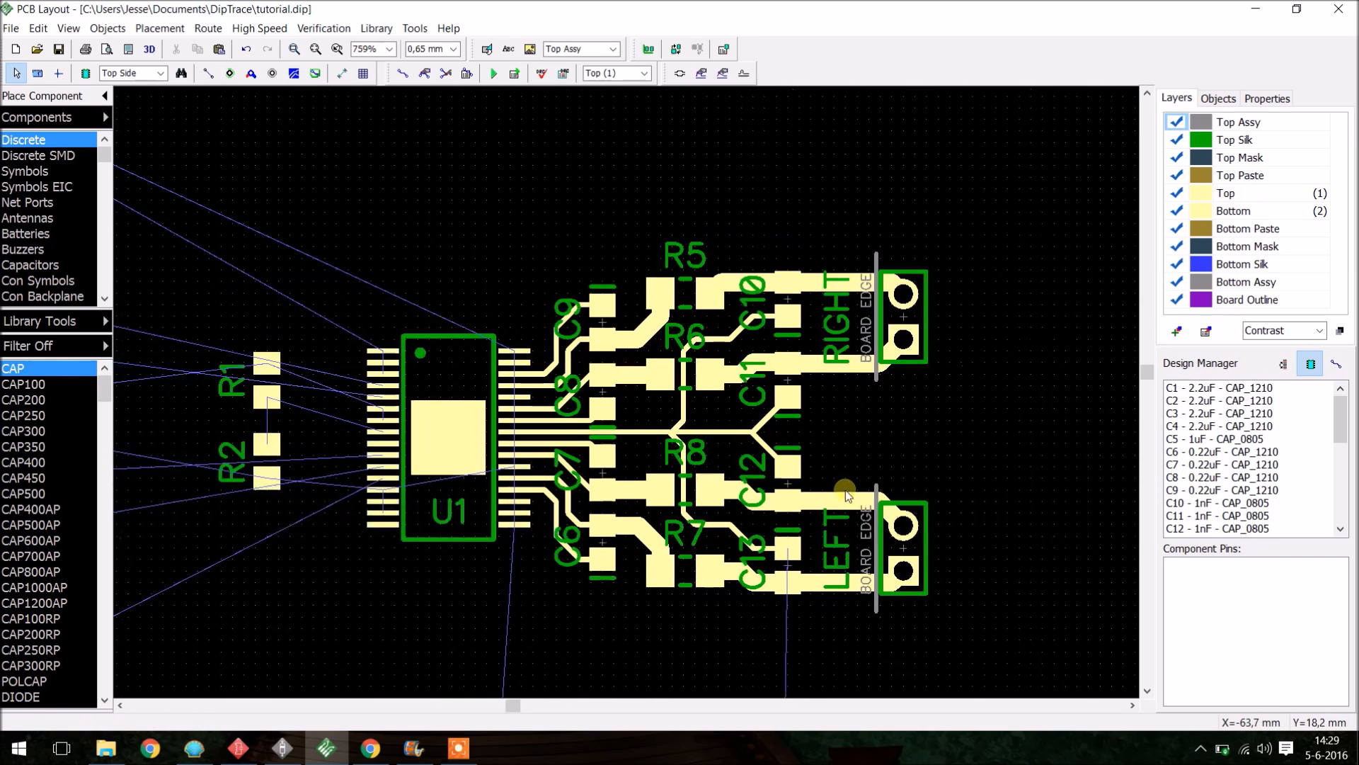
scroll(903, 449, up, 1)
scroll(906, 444, down, 5)
scroll(299, 374, up, 1)
scroll(482, 379, up, 3)
scroll(471, 379, down, 5)
scroll(396, 393, up, 5)
scroll(471, 384, down, 3)
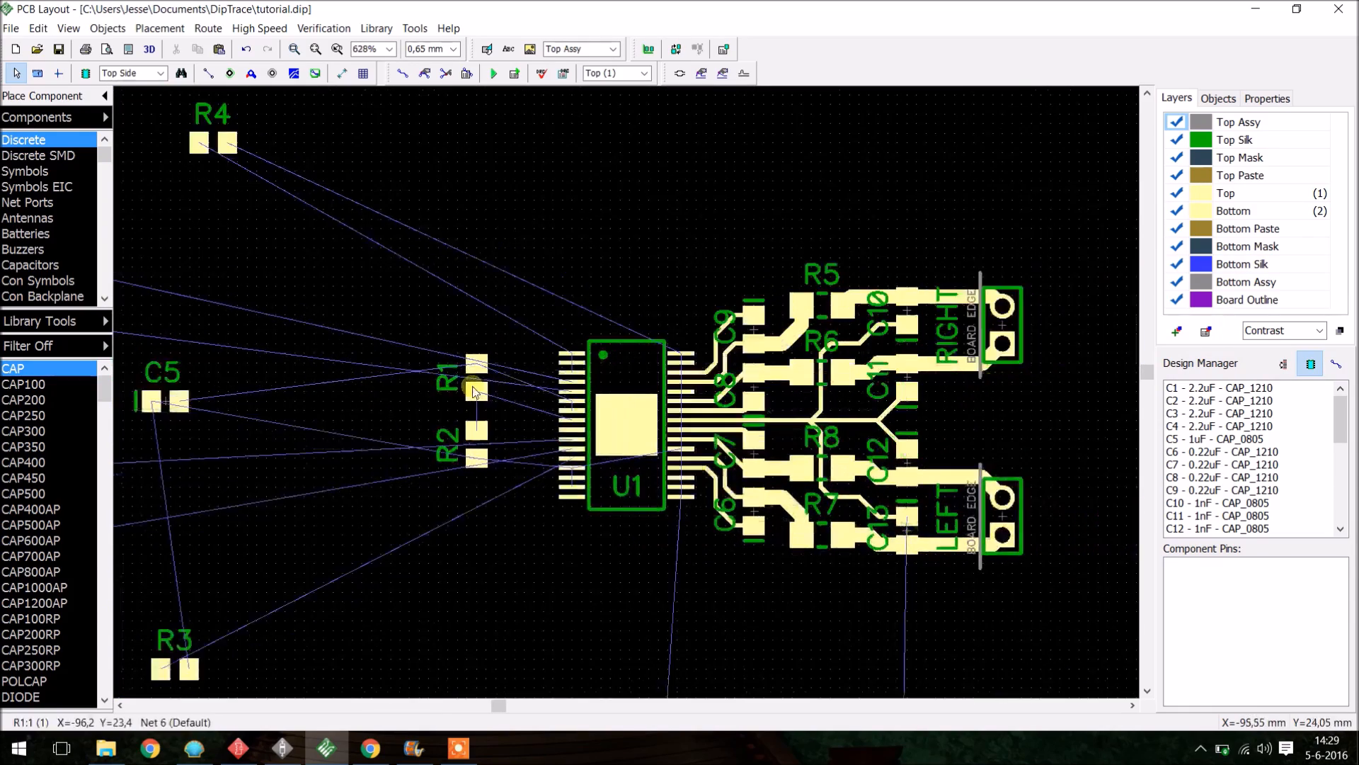
drag(346, 385, 501, 471)
click(441, 462)
drag(188, 403, 435, 397)
scroll(390, 403, up, 3)
key(r)
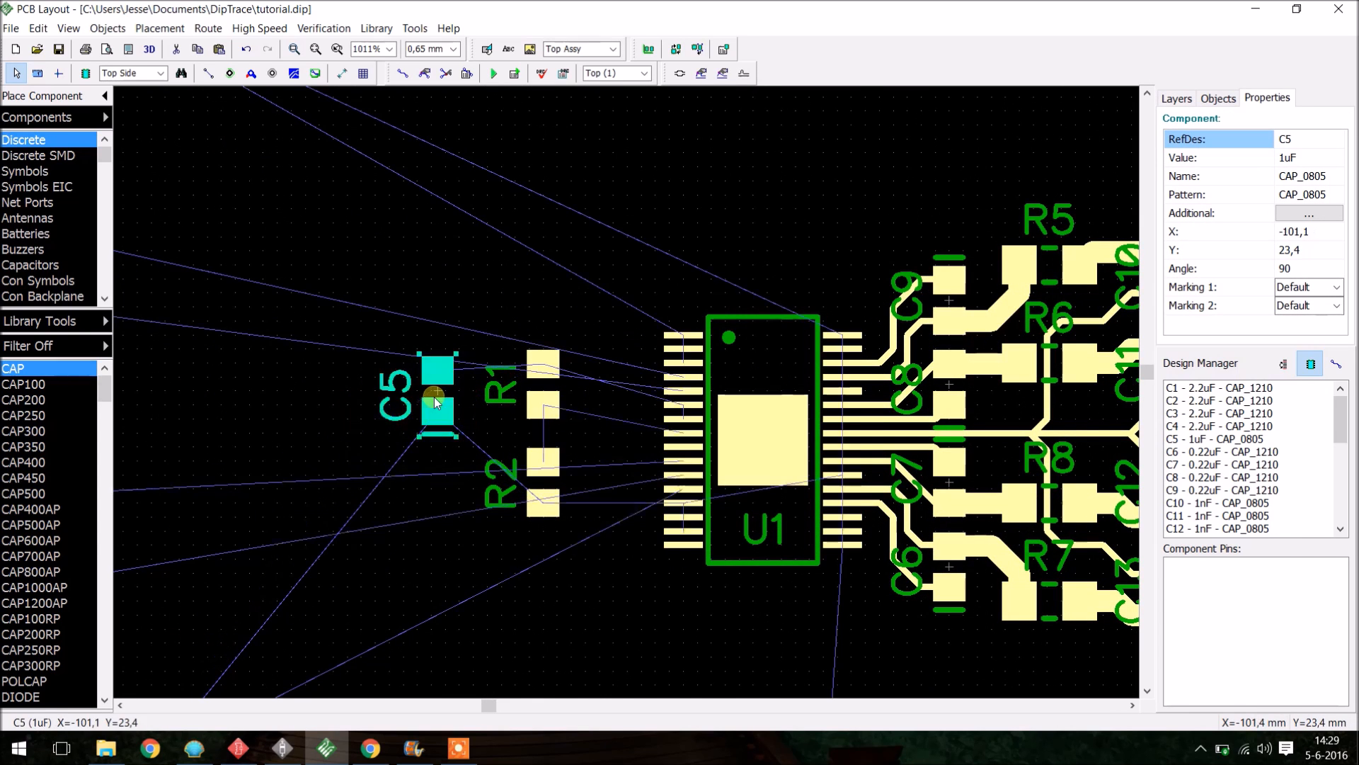
scroll(479, 409, up, 1)
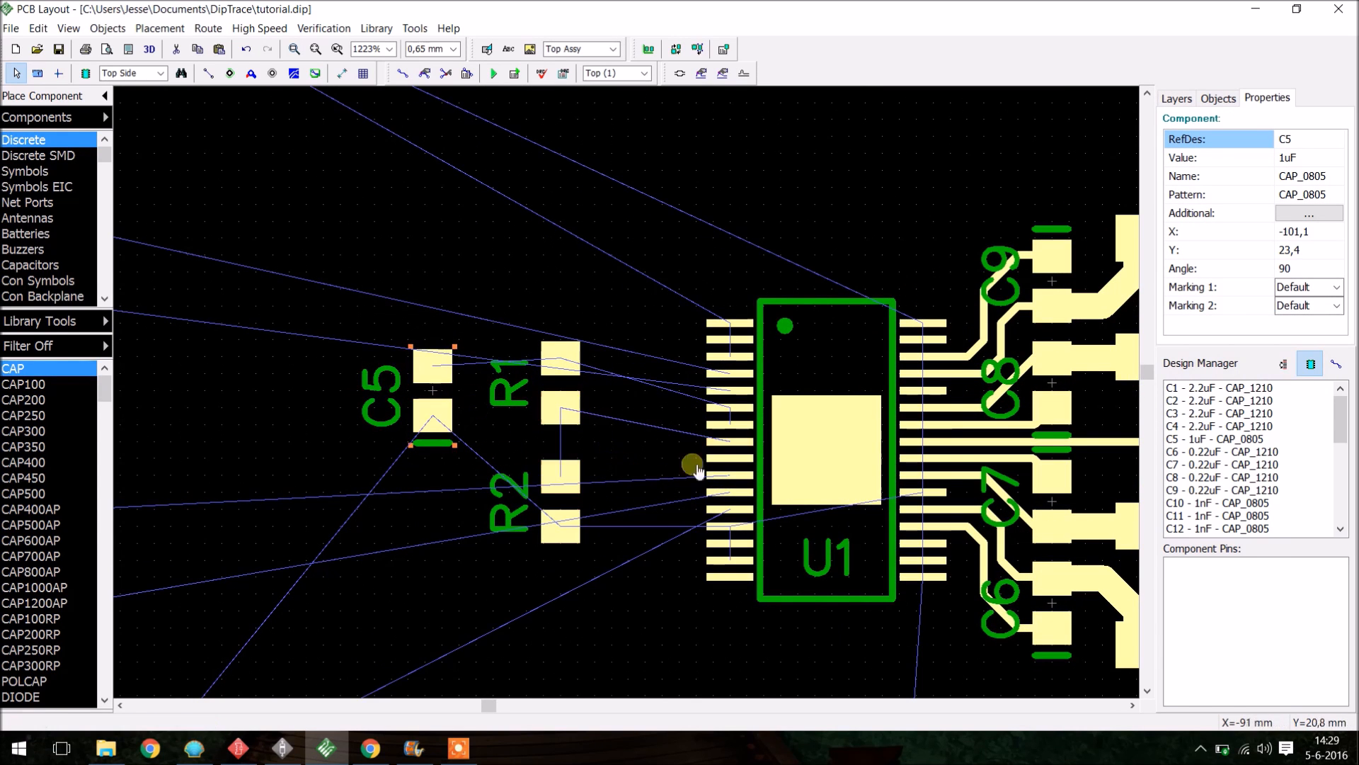
drag(560, 405, 562, 423)
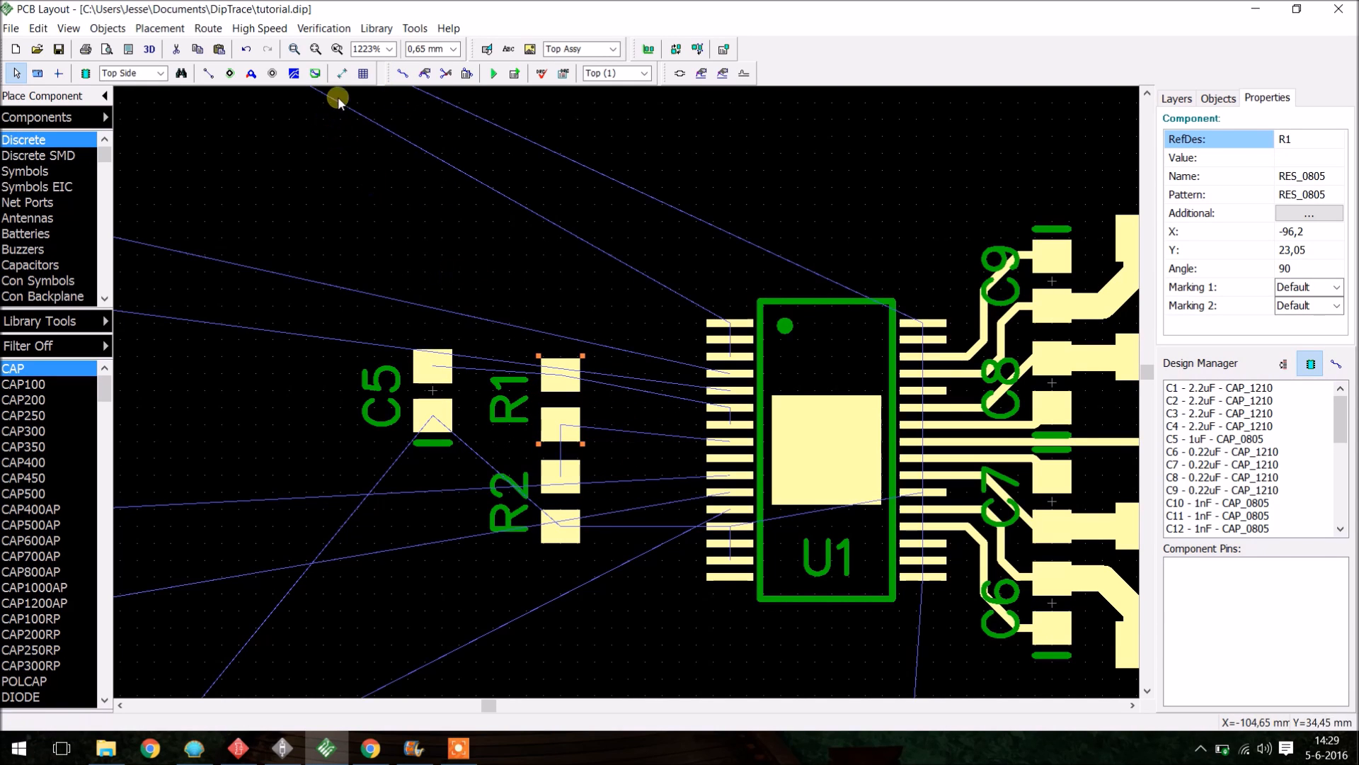
click(403, 73)
click(723, 442)
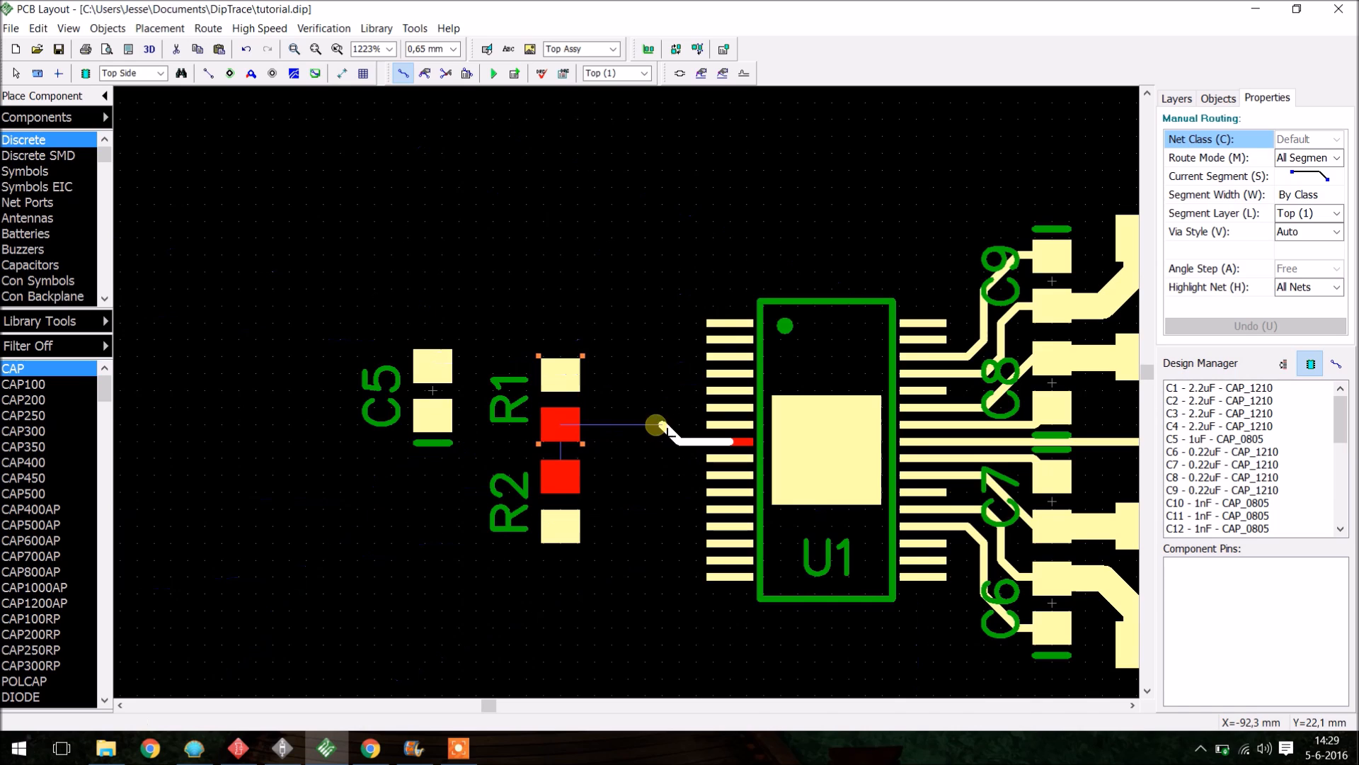
key(Escape)
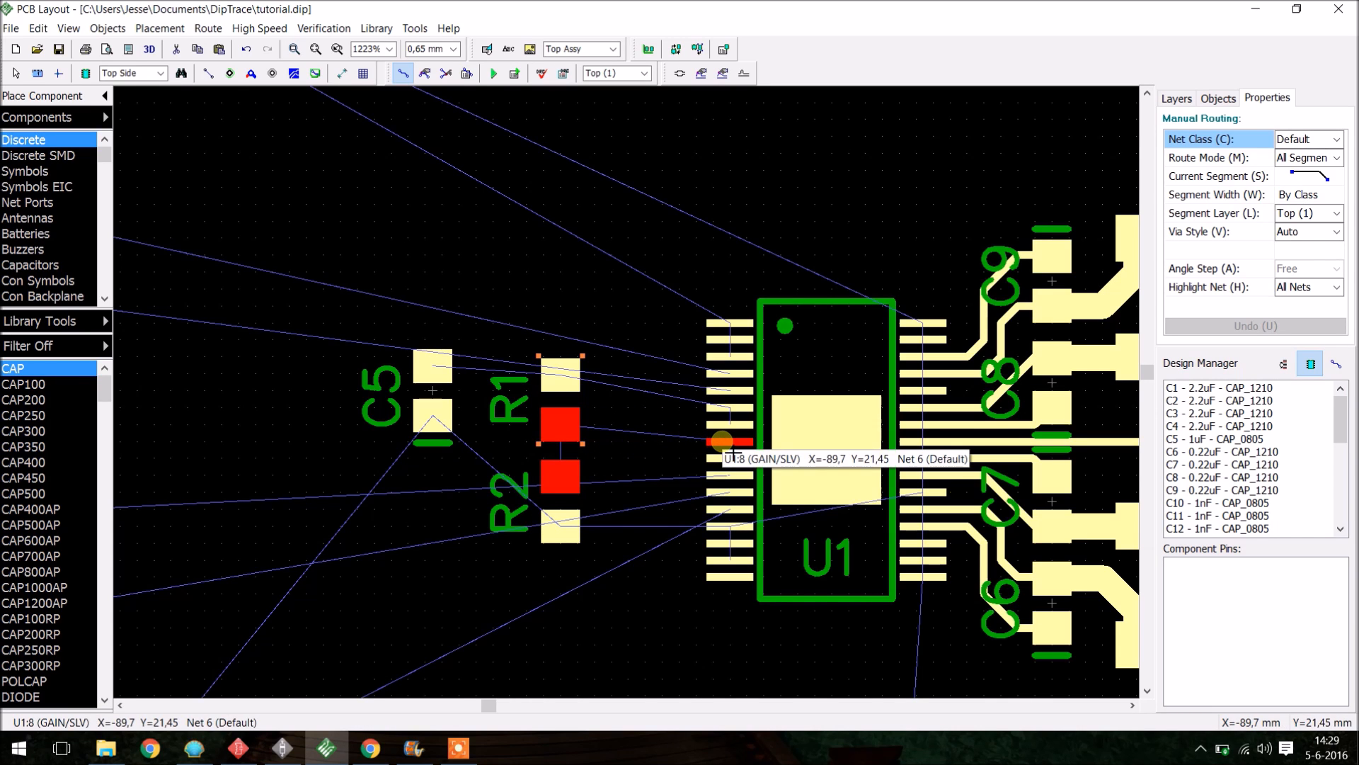
- Rotate and realign R1, R2 and C5 beside U1's left-side pins
key(r)
key(r)
mouse_move(569, 383)
mouse_down()
mouse_move(569, 400)
mouse_move(552, 366)
mouse_up()
scroll(630, 453, down, 5)
scroll(609, 462, up, 6)
key(r)
- Move R3 below U1 and R4 above U1, rotating them to fit next to its pins
key(r)
mouse_move(715, 349)
mouse_down()
mouse_move(677, 367)
mouse_move(716, 347)
mouse_up()
drag(685, 493, 696, 481)
drag(570, 379, 560, 367)
drag(464, 265, 750, 545)
drag(693, 497, 712, 518)
scroll(712, 495, down, 3)
key(r)
drag(709, 463, 955, 366)
key(r)
key(r)
scroll(952, 346, down, 3)
drag(647, 206, 1095, 417)
key(r)
scroll(876, 482, up, 3)
drag(876, 482, 866, 451)
scroll(865, 450, down, 3)
click(793, 500)
scroll(802, 478, down, 5)
scroll(810, 434, up, 3)
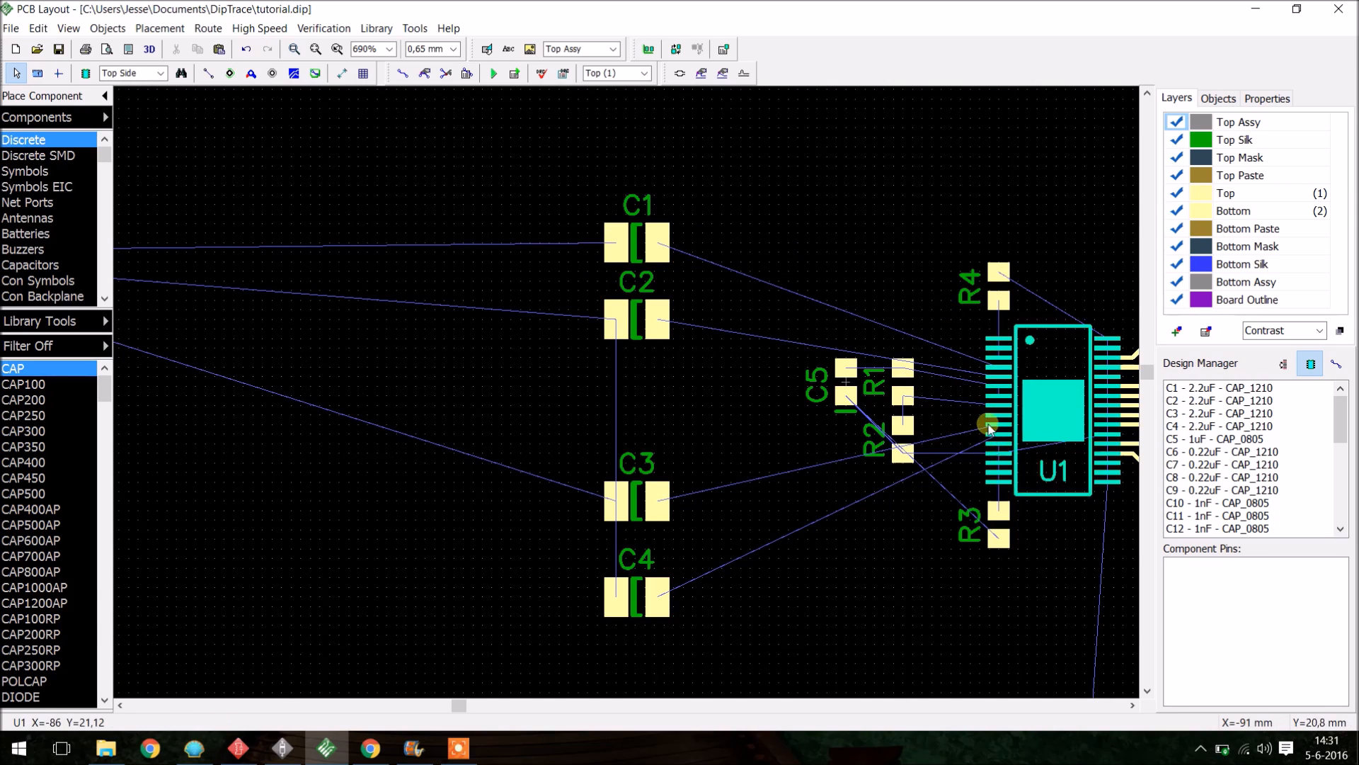
- Select the whole amplifier group from the INPUT connector to the output connectors and move it inside the board outline
scroll(736, 419, down, 3)
scroll(686, 357, up, 2)
drag(620, 259, 692, 510)
click(549, 433)
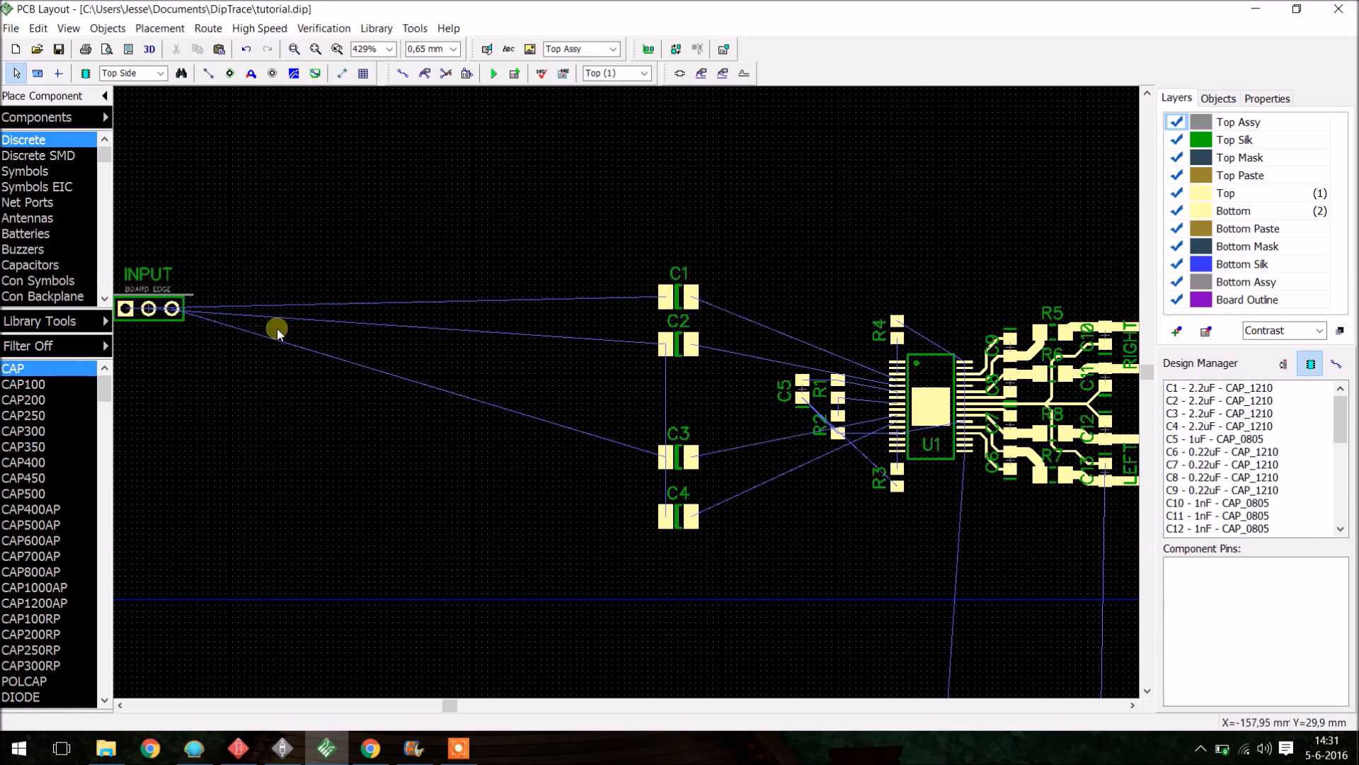
scroll(495, 340, down, 1)
drag(242, 315, 548, 386)
key(space)
drag(429, 217, 1001, 531)
scroll(554, 339, down, 4)
scroll(788, 363, up, 4)
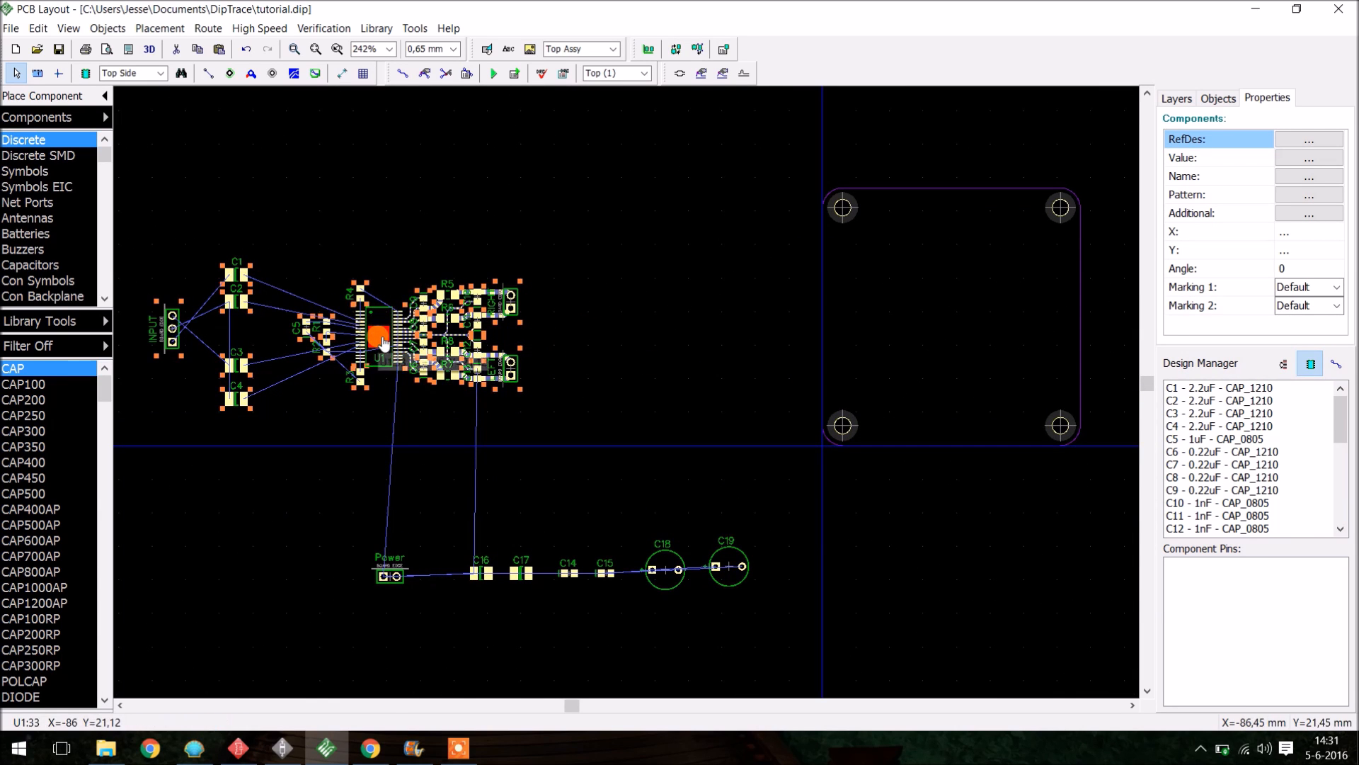
drag(664, 454, 138, 242)
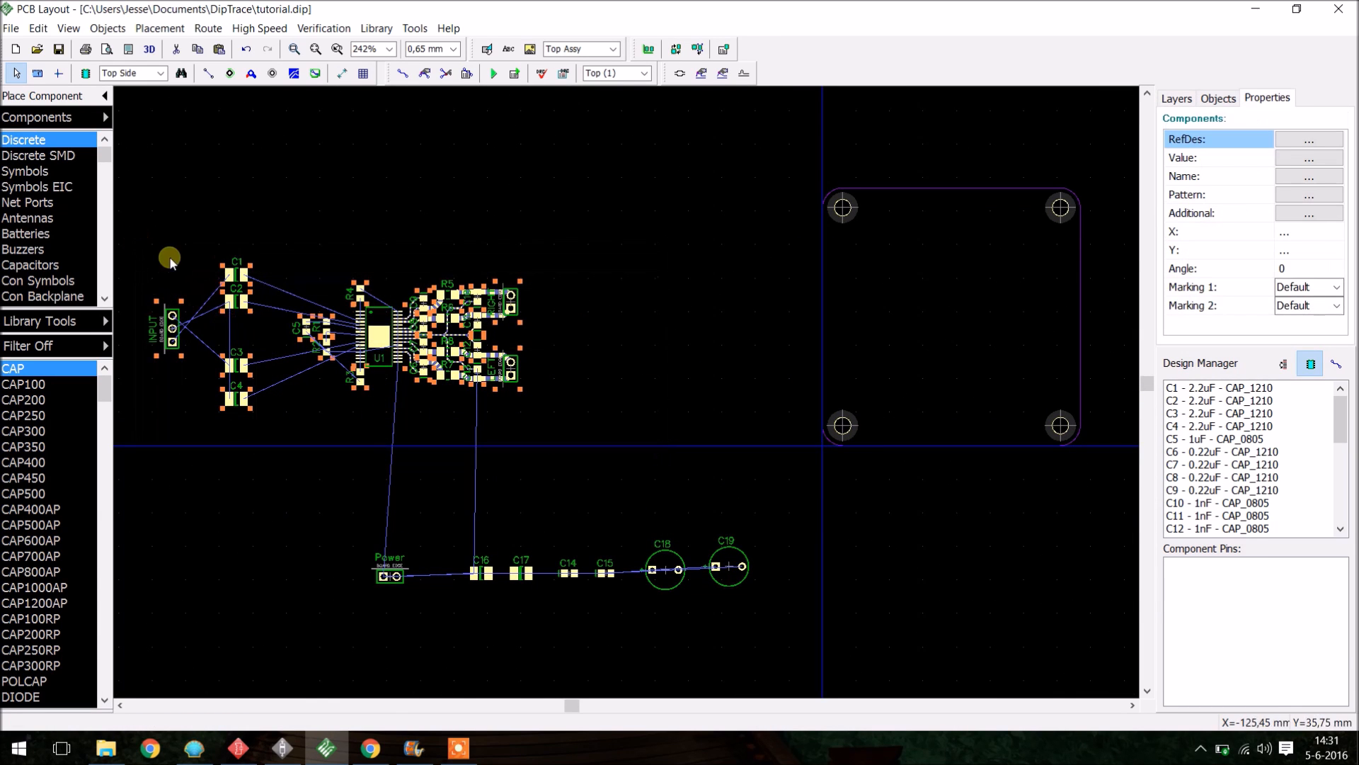
drag(373, 351, 951, 319)
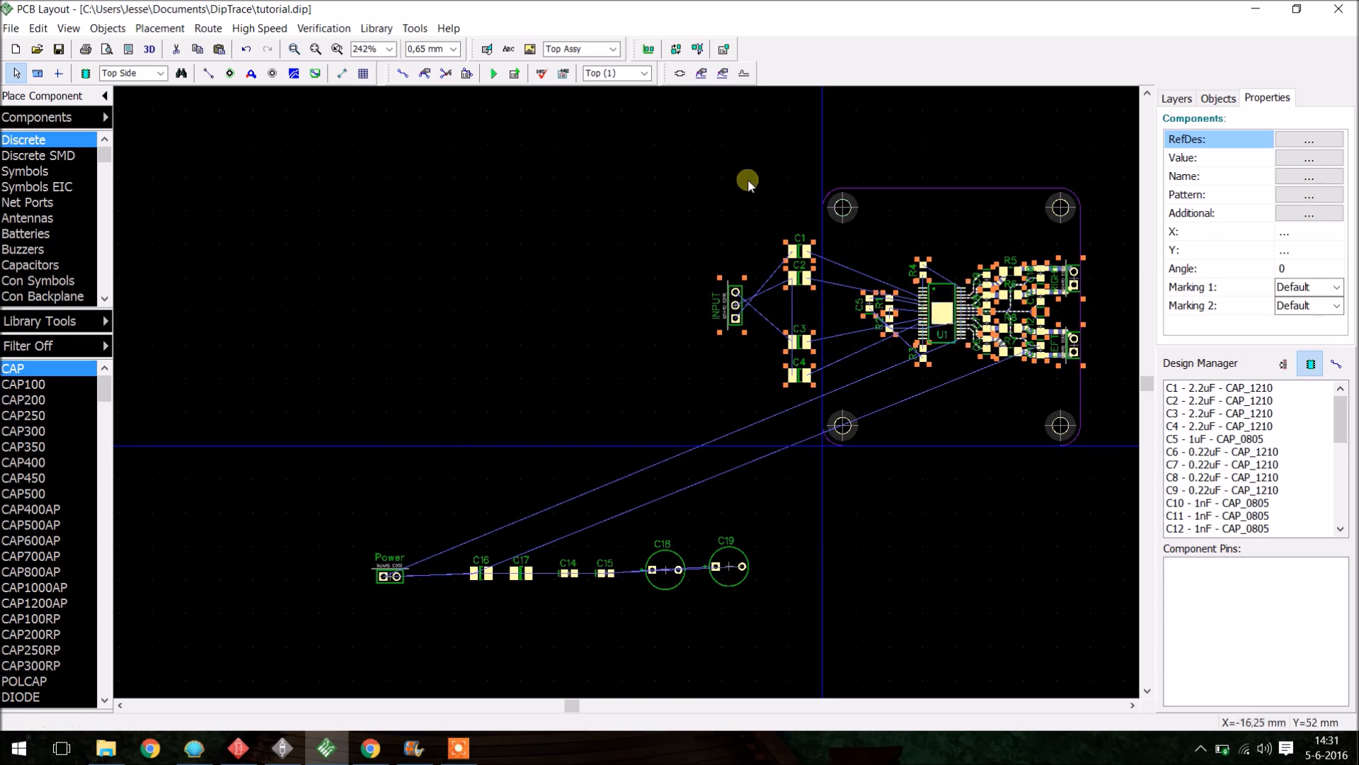
- Move capacitors C1 and C2 inside the board outline, stacked to the upper left of U1
click(687, 176)
scroll(1001, 253, down, 1)
scroll(1034, 260, up, 3)
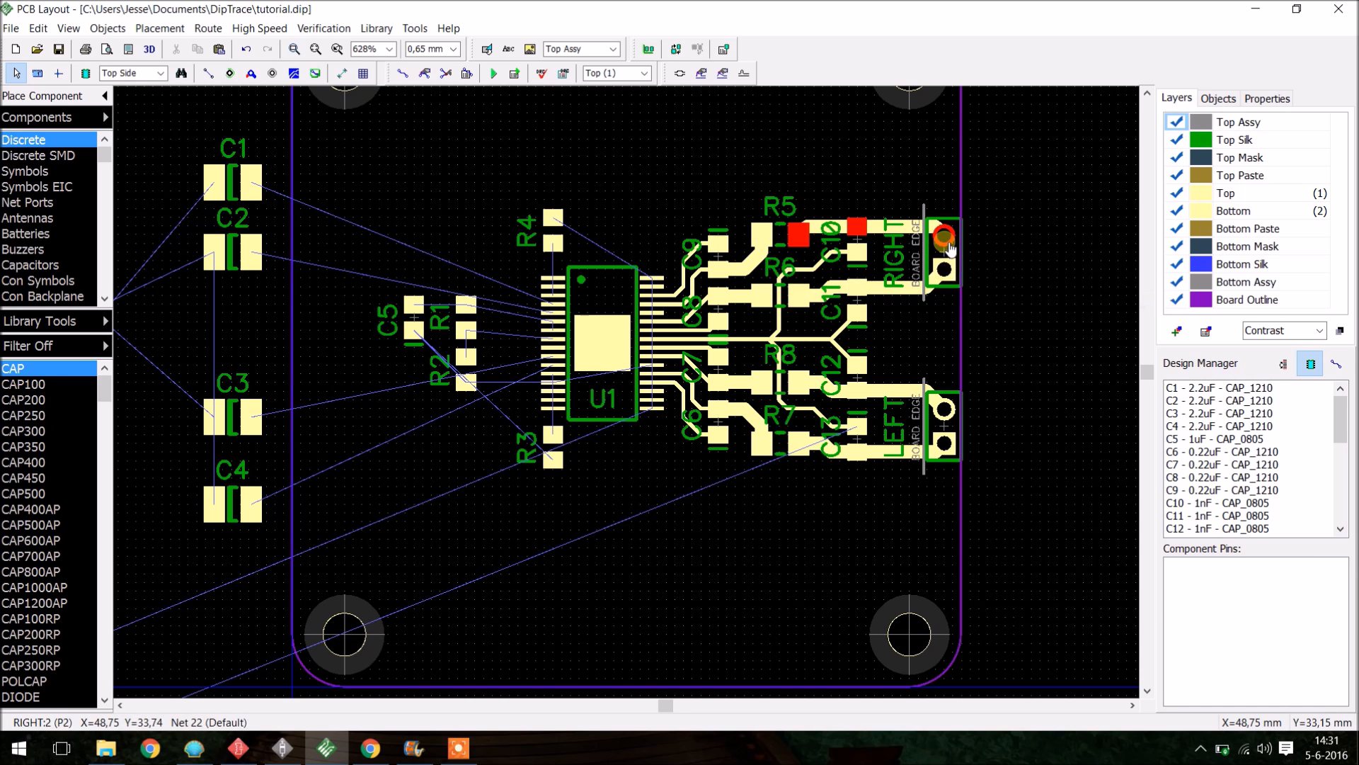
scroll(528, 407, down, 1)
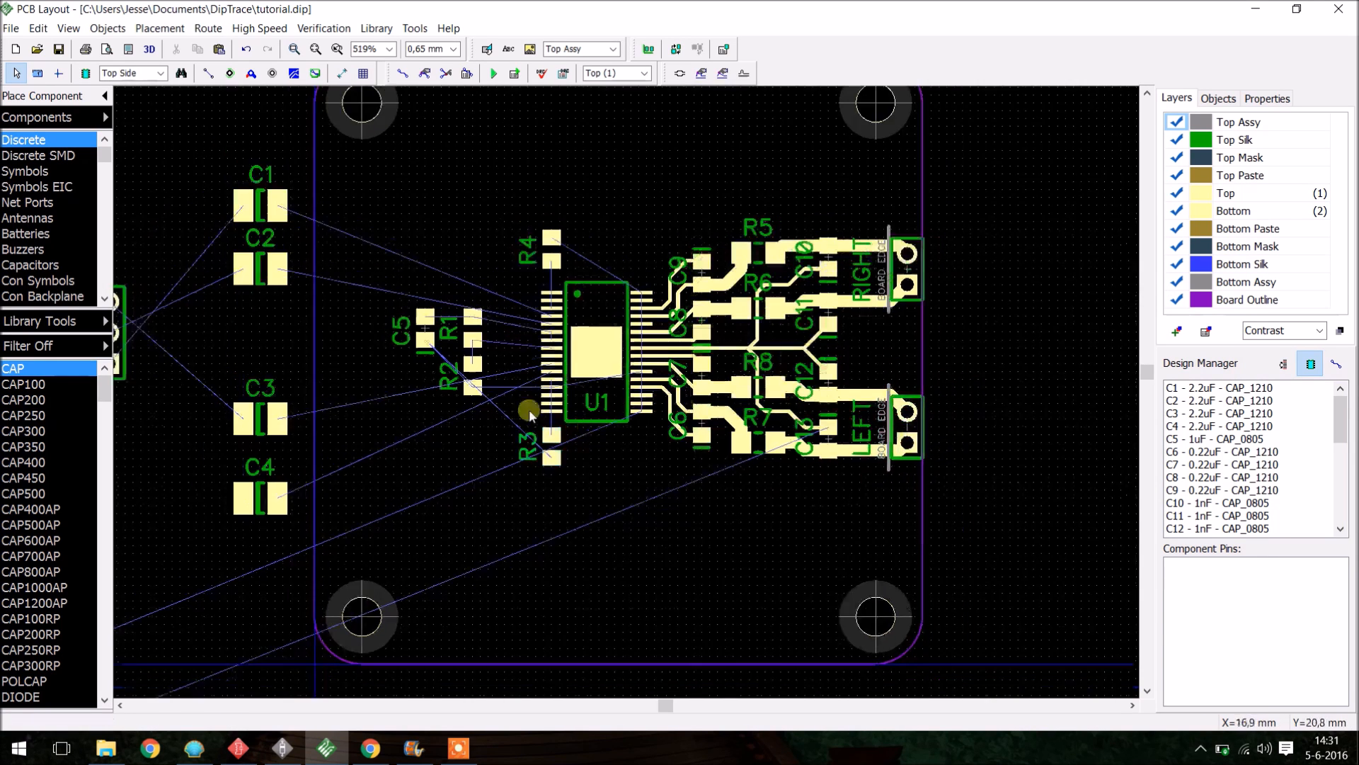
drag(304, 238, 415, 263)
drag(317, 287, 403, 311)
drag(417, 260, 417, 234)
drag(409, 311, 434, 285)
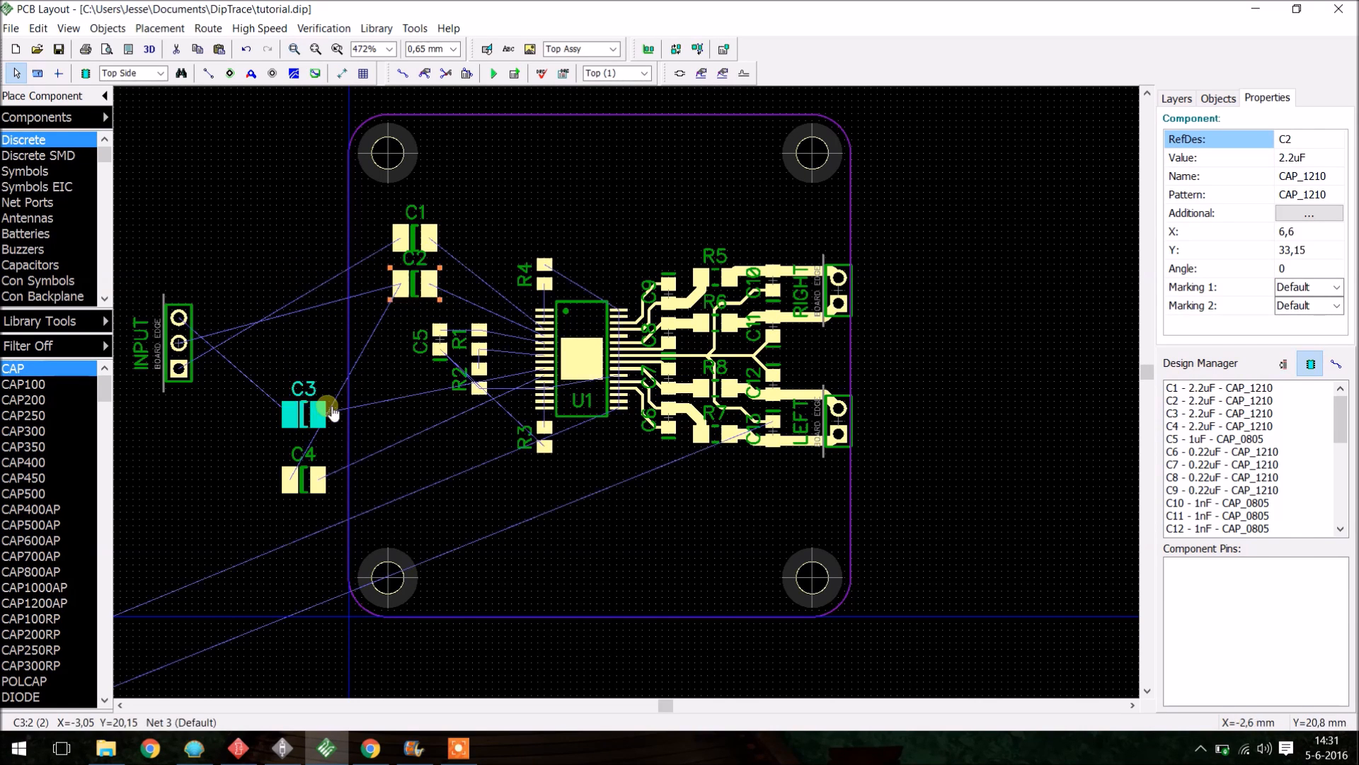
- Move C3, C4 and the INPUT connector inside the board outline on its left side
drag(320, 419, 425, 425)
drag(308, 481, 426, 488)
drag(206, 340, 377, 361)
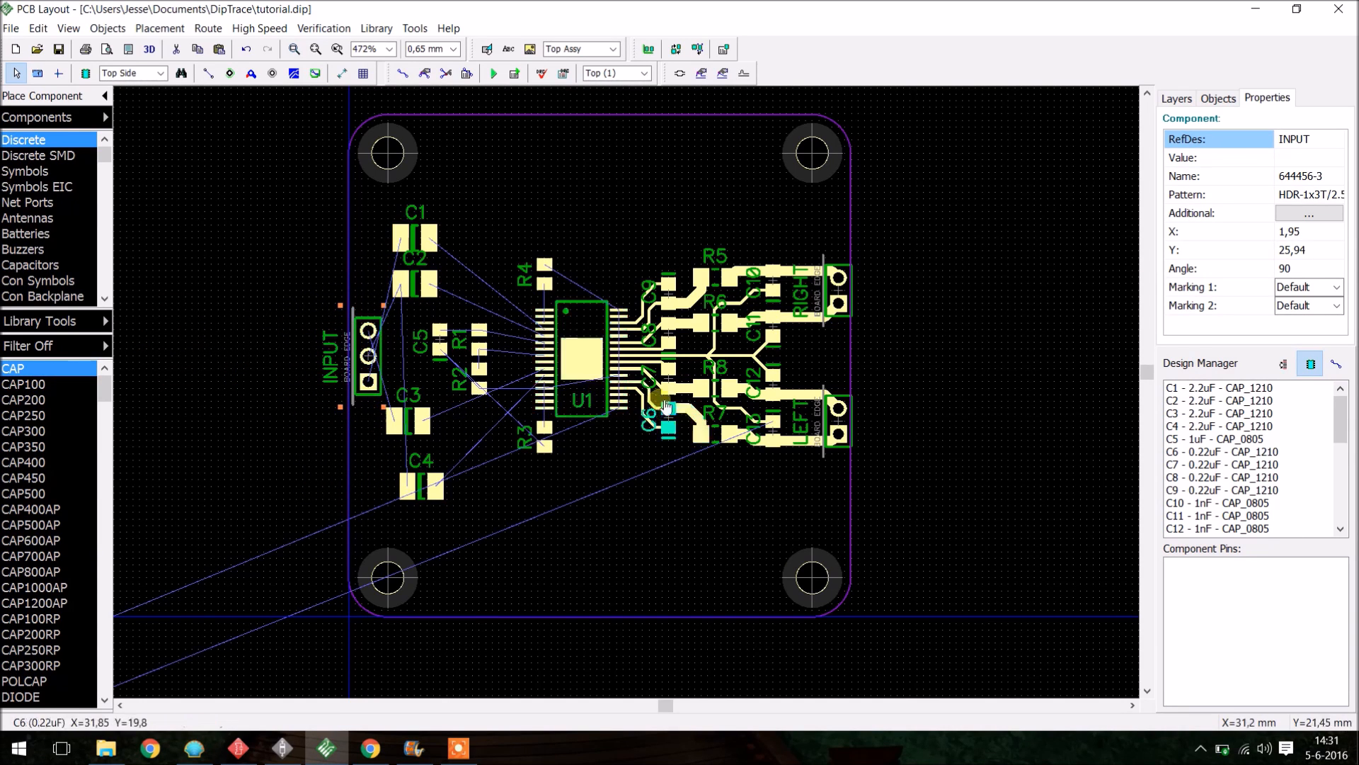
- Fine-tune the positions of C1–C4 and the INPUT connector around the left side of the board
scroll(468, 374, up, 5)
drag(405, 461, 447, 462)
drag(411, 555, 431, 534)
drag(396, 230, 429, 251)
drag(398, 157, 429, 168)
drag(427, 249, 427, 228)
drag(437, 186, 439, 168)
scroll(623, 524, down, 2)
drag(464, 540, 464, 548)
click(515, 520)
scroll(515, 519, up, 5)
scroll(282, 354, up, 4)
drag(288, 392, 308, 391)
scroll(287, 290, down, 4)
click(304, 226)
scroll(303, 225, down, 3)
- Route traces from two of U1's upper-left pins to the pads of C1 and C2
click(403, 73)
click(399, 171)
key(Escape)
click(552, 329)
click(523, 319)
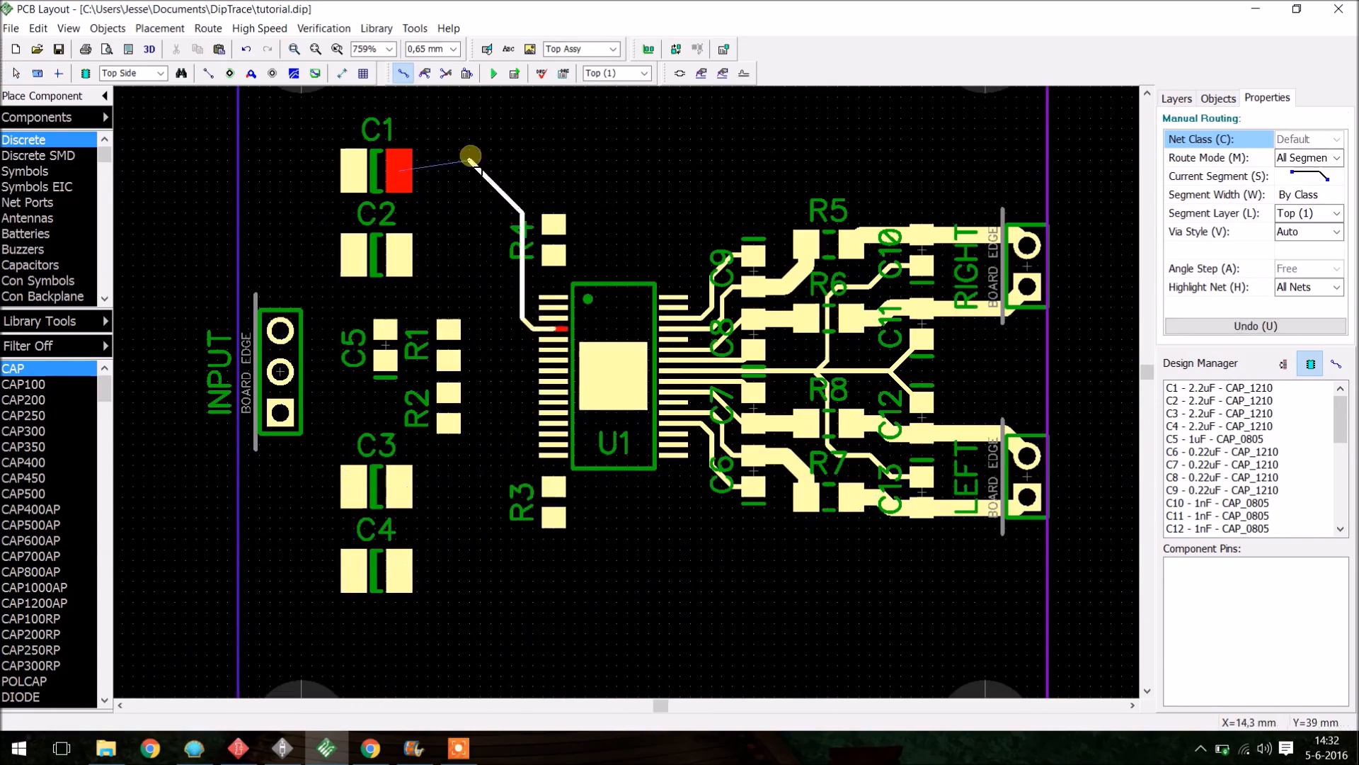
click(480, 171)
click(400, 171)
click(547, 340)
click(512, 329)
click(501, 255)
click(400, 255)
- Route traces from U1's lower-left pins to the pads of C4 and C3
click(552, 392)
key(Escape)
click(551, 402)
click(523, 413)
click(482, 570)
click(400, 571)
click(553, 392)
click(512, 402)
click(502, 486)
click(399, 486)
- Route two more traces from U1's left-side pins to the nearby resistors R1/R2 and R4
click(552, 370)
click(448, 361)
click(446, 390)
scroll(405, 371, up, 2)
click(555, 350)
click(696, 330)
click(695, 330)
click(572, 290)
click(490, 291)
scroll(602, 371, down, 1)
scroll(477, 435, down, 7)
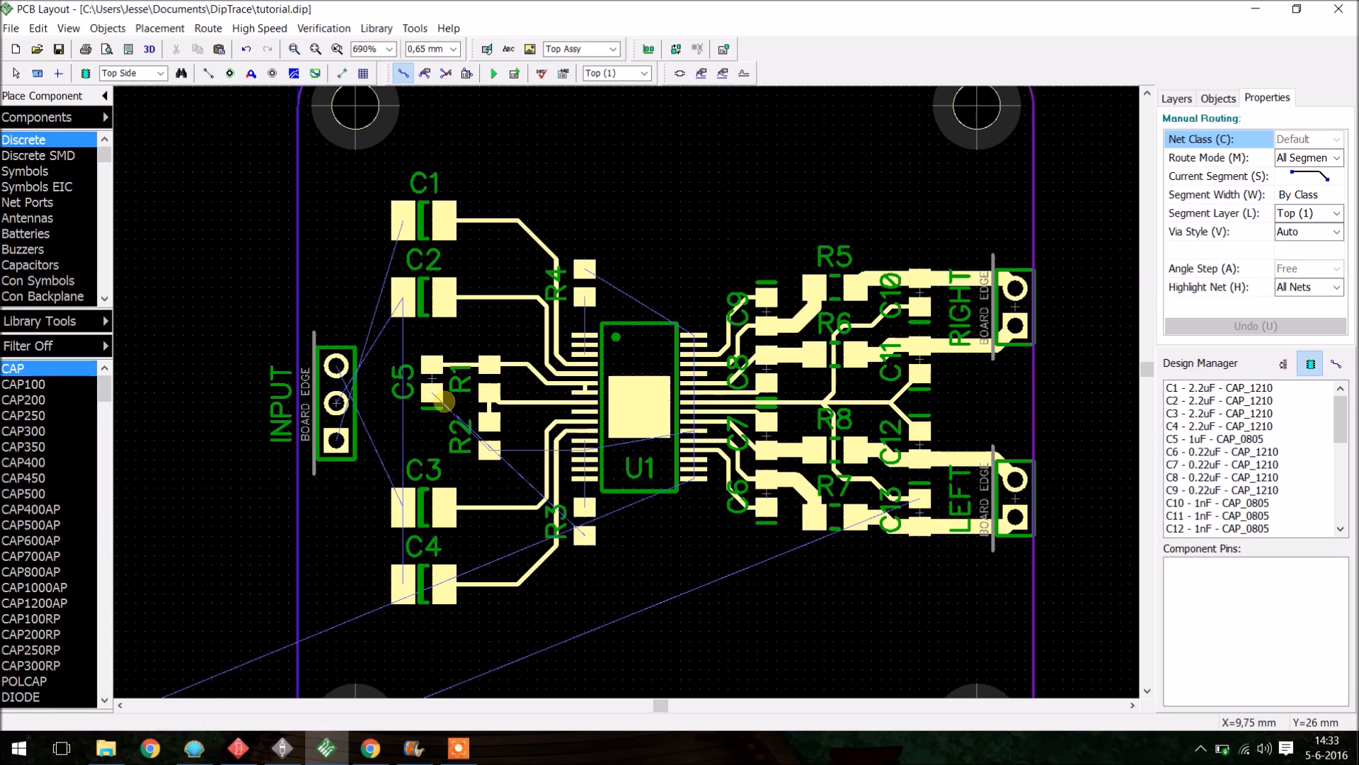
- Rotate the INPUT connector 180° and route a trace from C3 to its bottom pin
key(r)
click(403, 507)
click(335, 487)
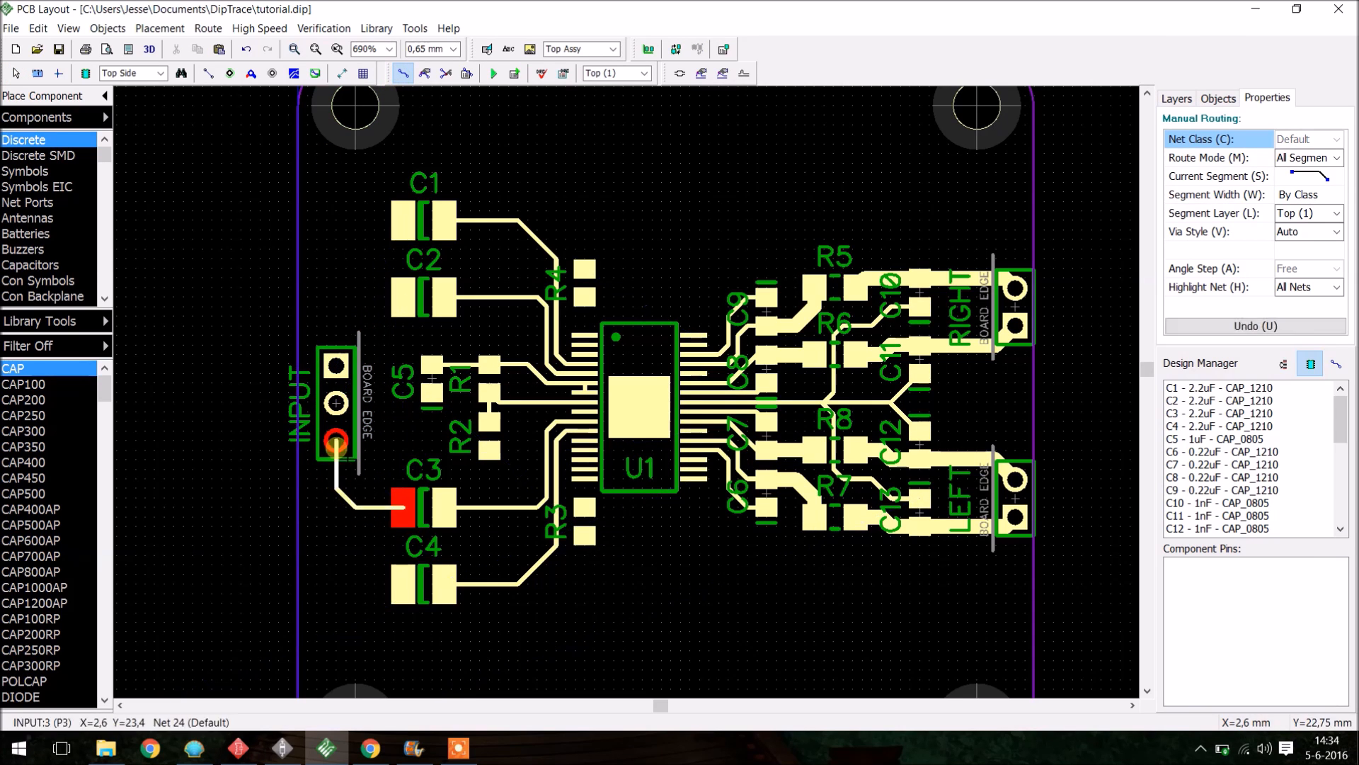
click(336, 441)
- Route traces from C4 and C2 to the remaining pins of the INPUT connector
click(402, 584)
click(307, 555)
click(337, 403)
click(403, 220)
click(342, 239)
click(336, 365)
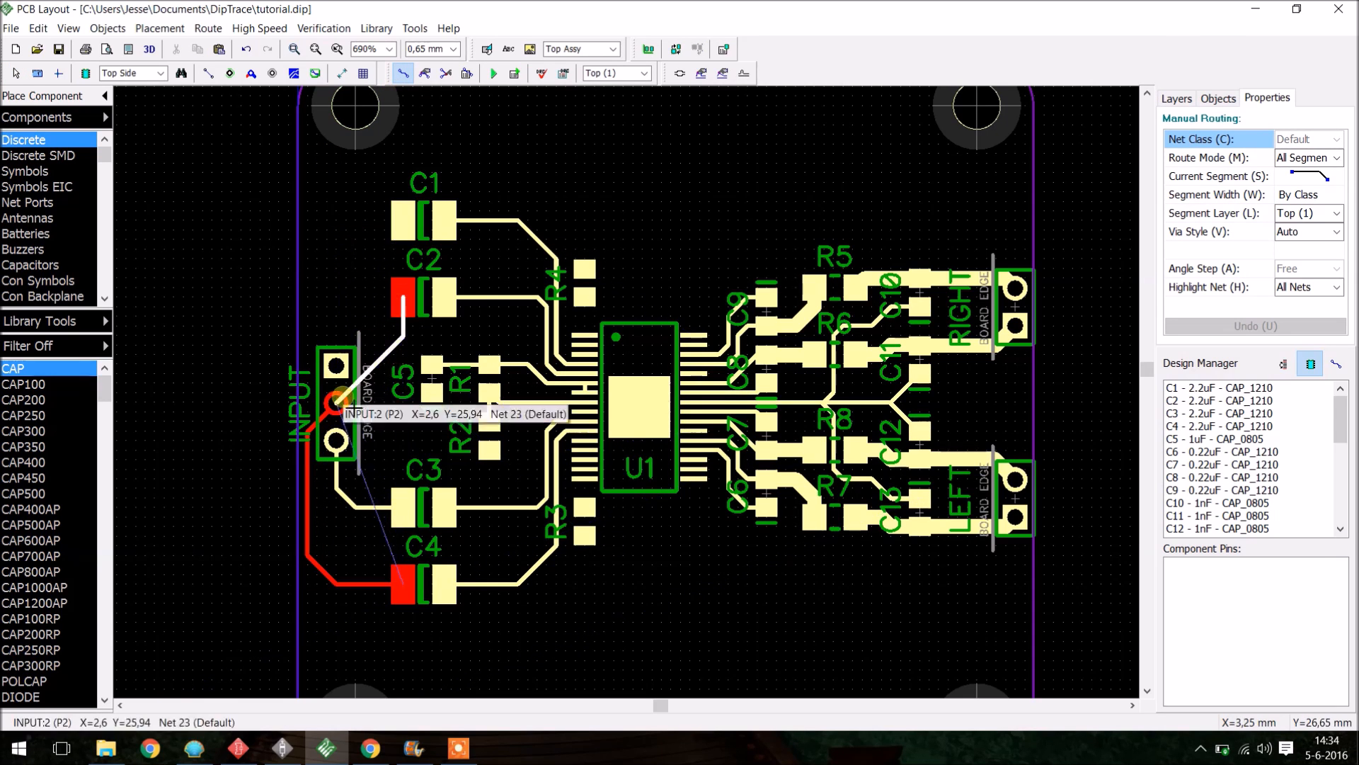
- Select the trace running from C2 to U1 and adjust its path
scroll(572, 514, up, 2)
click(541, 306)
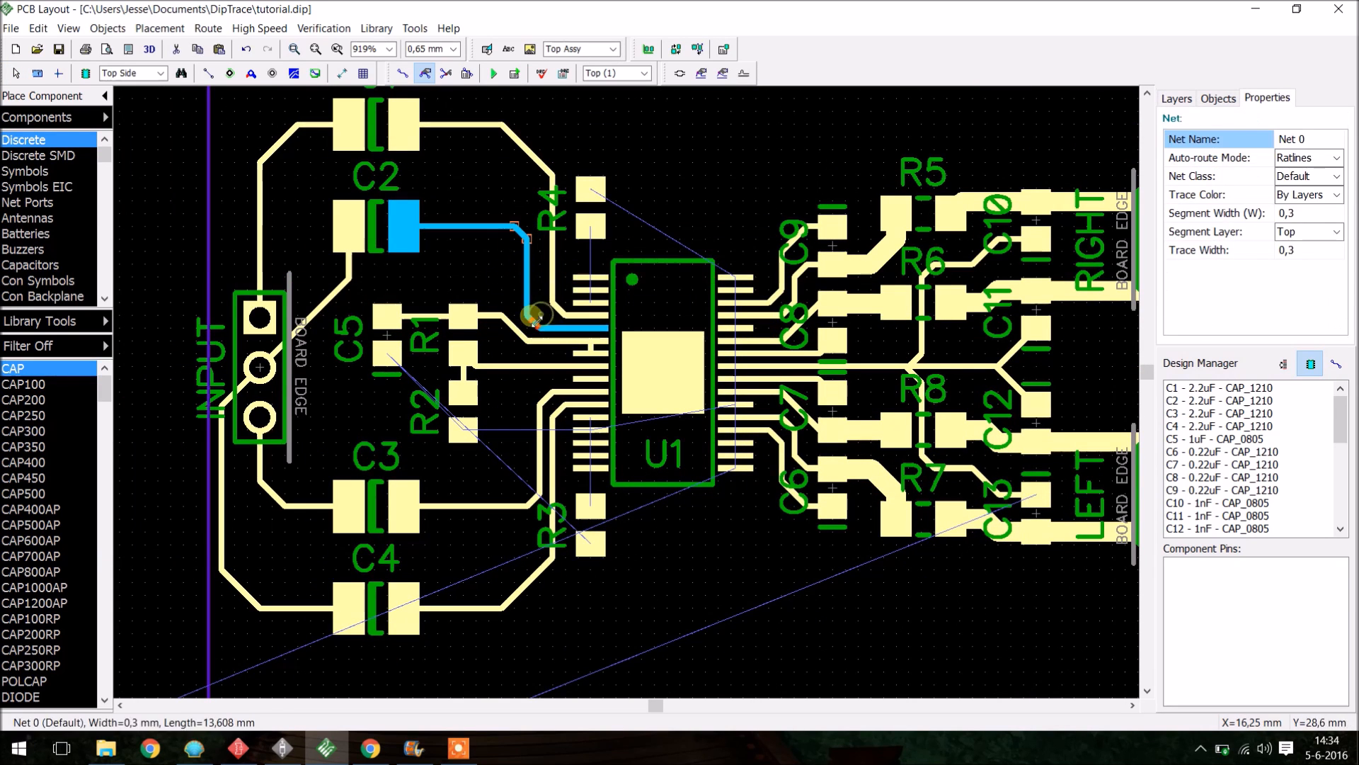
drag(533, 444, 540, 455)
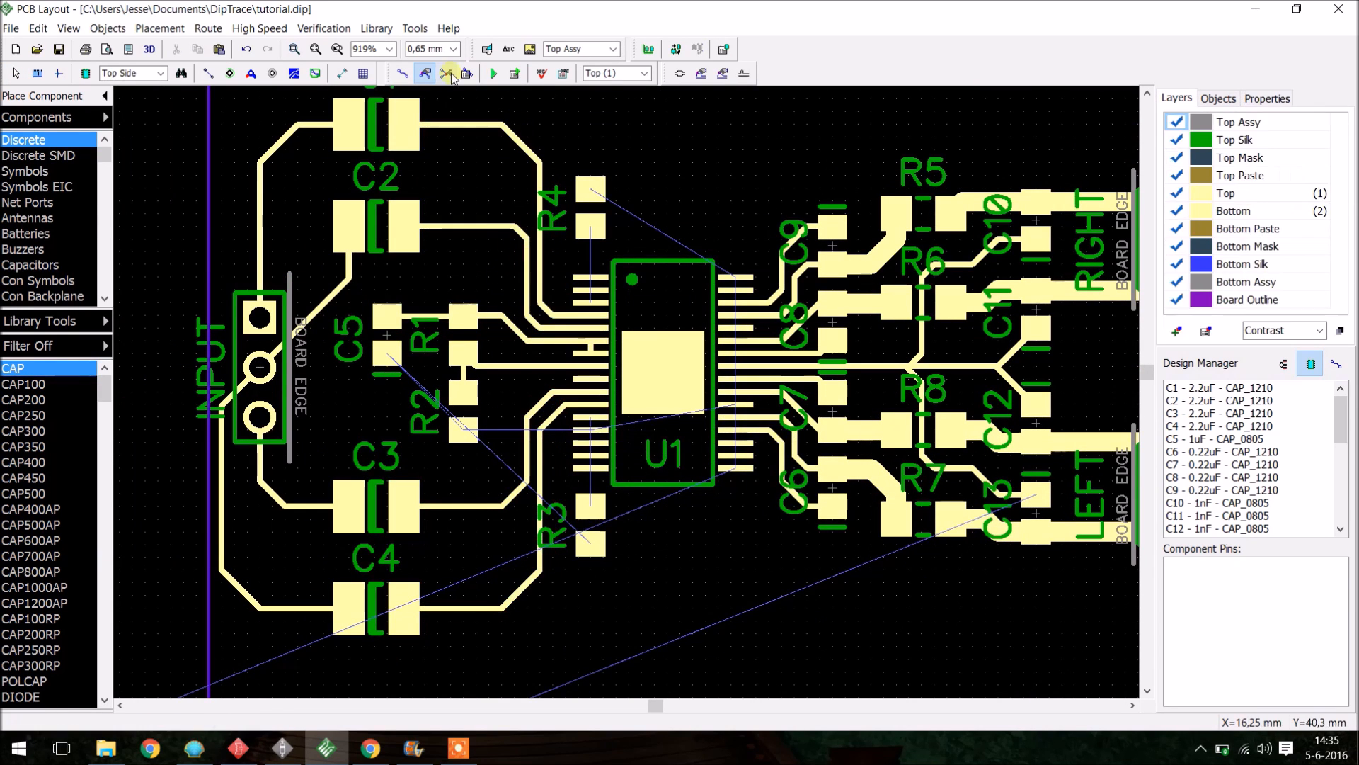
- Route the remaining connections between U1's left-side pins and resistors R3 and R4
click(403, 73)
click(590, 417)
click(553, 431)
click(566, 506)
click(589, 508)
scroll(596, 520, down, 3)
click(601, 320)
scroll(598, 323, up, 5)
click(598, 400)
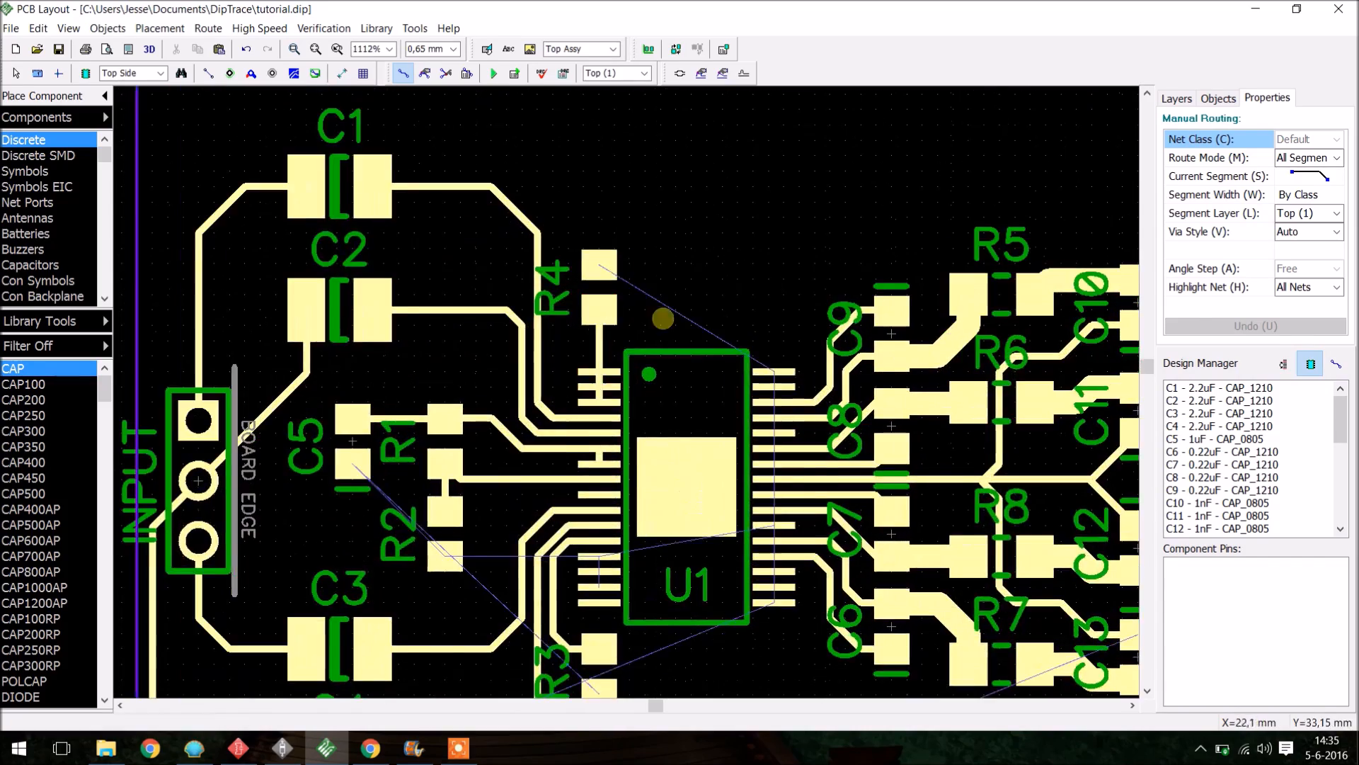
scroll(660, 339, down, 6)
right_click(522, 456)
scroll(521, 460, up, 3)
scroll(520, 471, down, 2)
right_drag(621, 650, 596, 525)
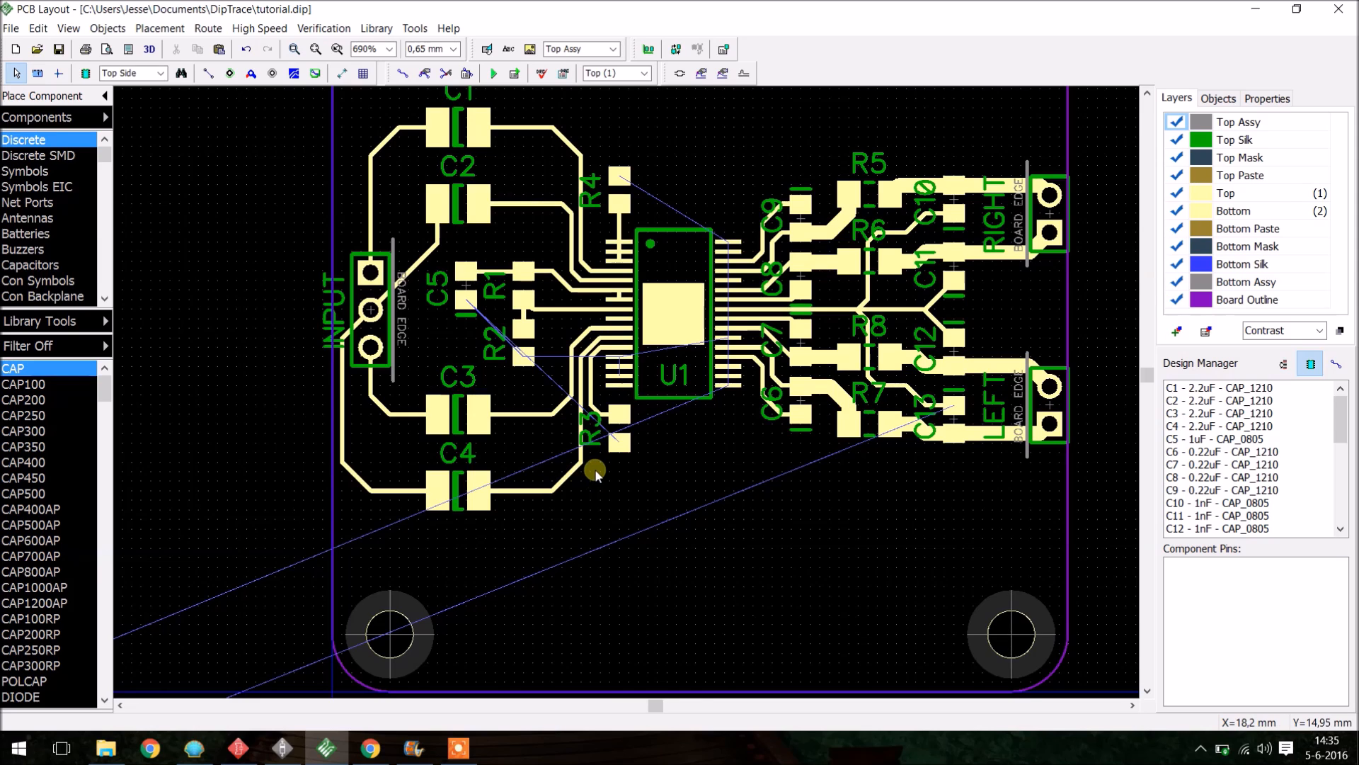
- Move C14 and C15 from the power group up into the board just below U1
scroll(599, 296, down, 2)
scroll(459, 434, down, 3)
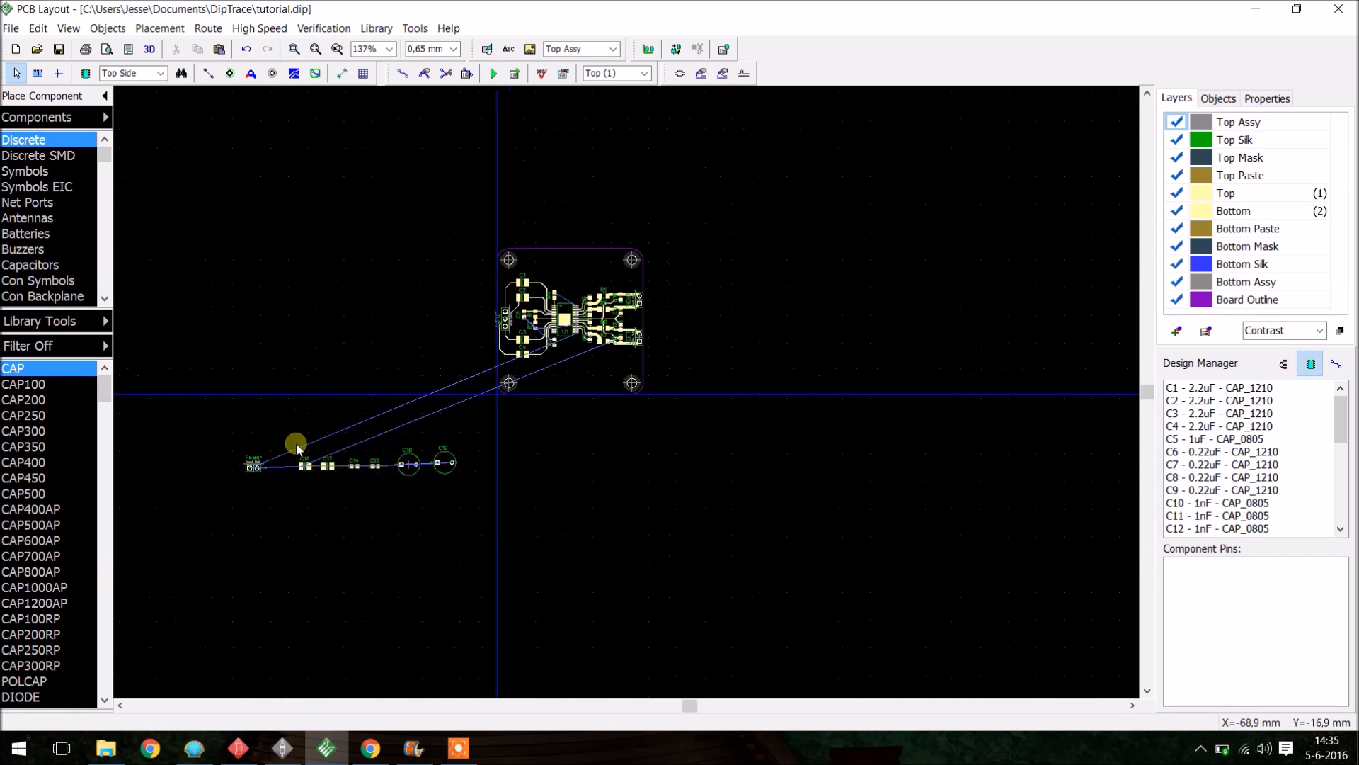
scroll(251, 443, up, 4)
drag(203, 442, 907, 425)
click(835, 386)
scroll(734, 360, up, 2)
scroll(736, 447, up, 1)
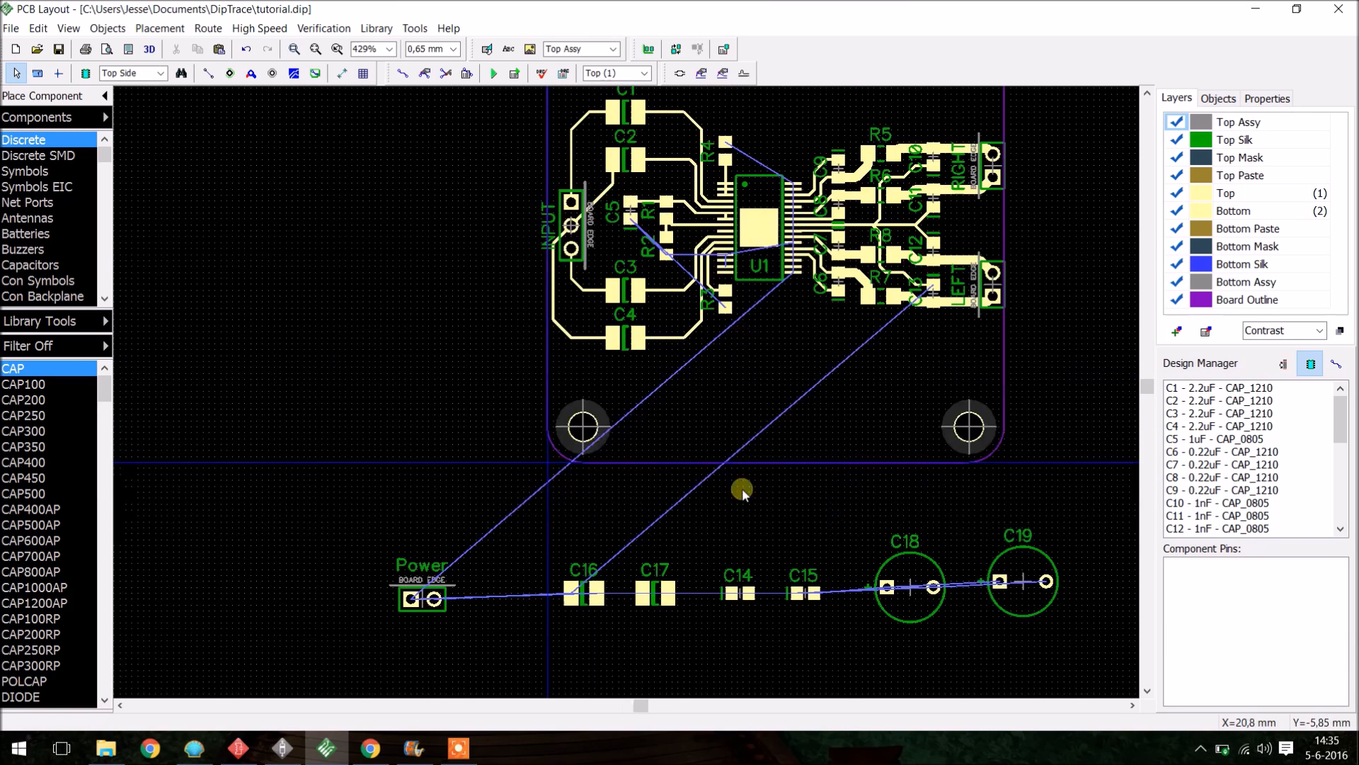
drag(738, 580, 791, 332)
drag(813, 593, 800, 387)
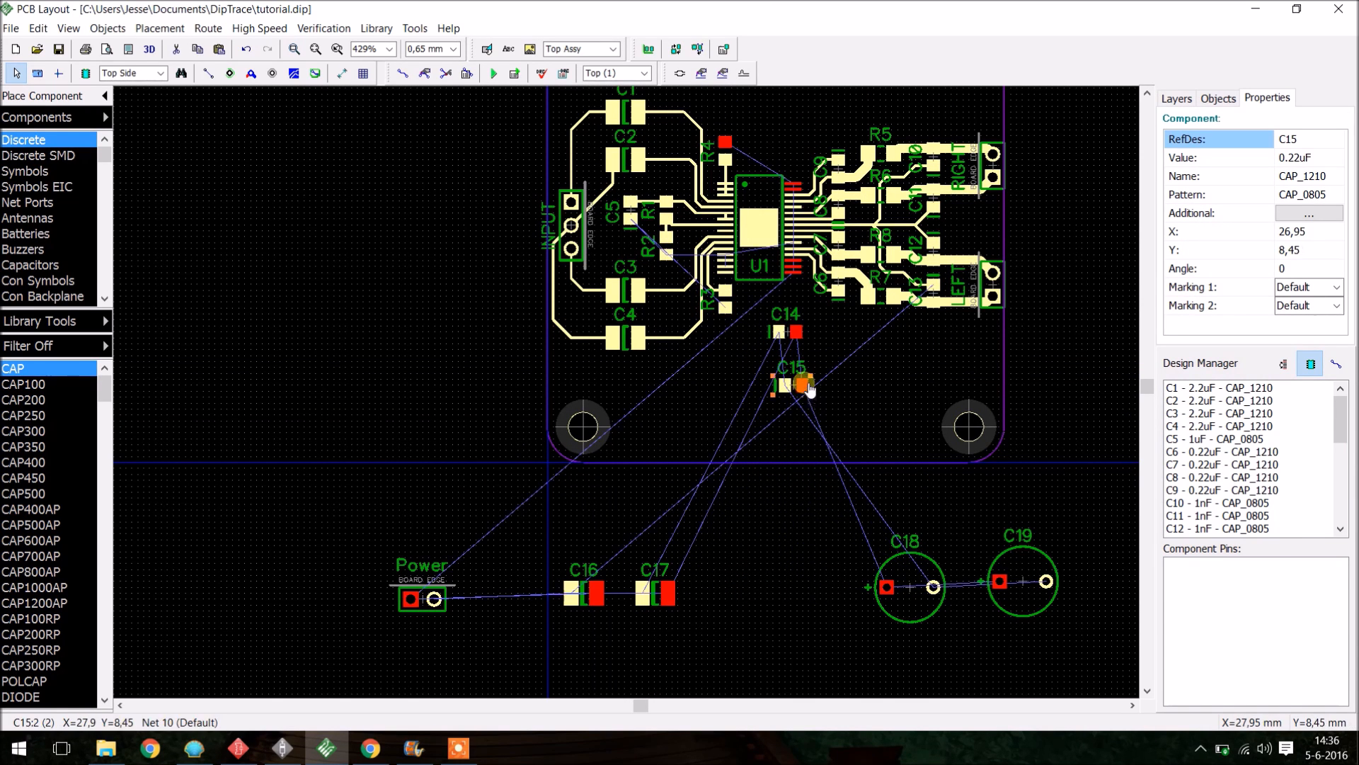
- Move C14 up closer to the underside of U1
scroll(796, 329, up, 3)
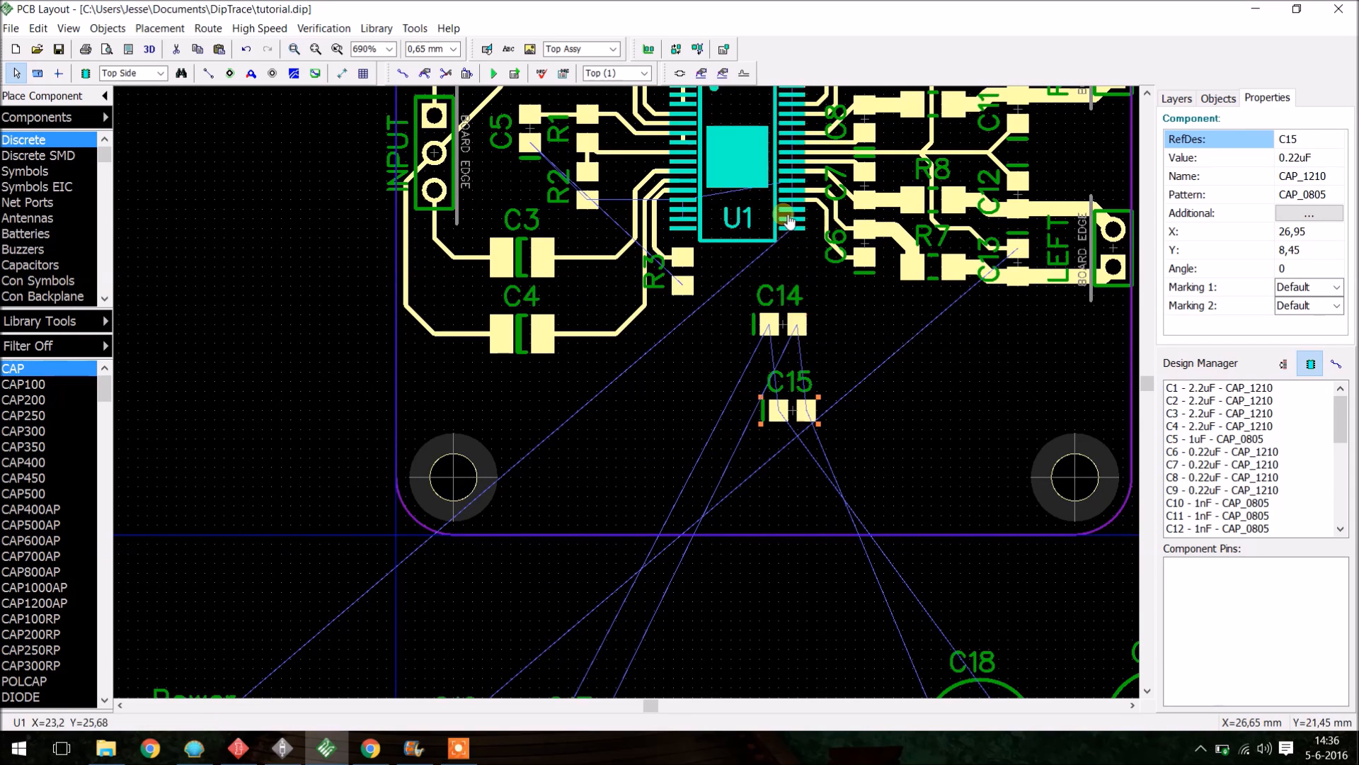
click(820, 332)
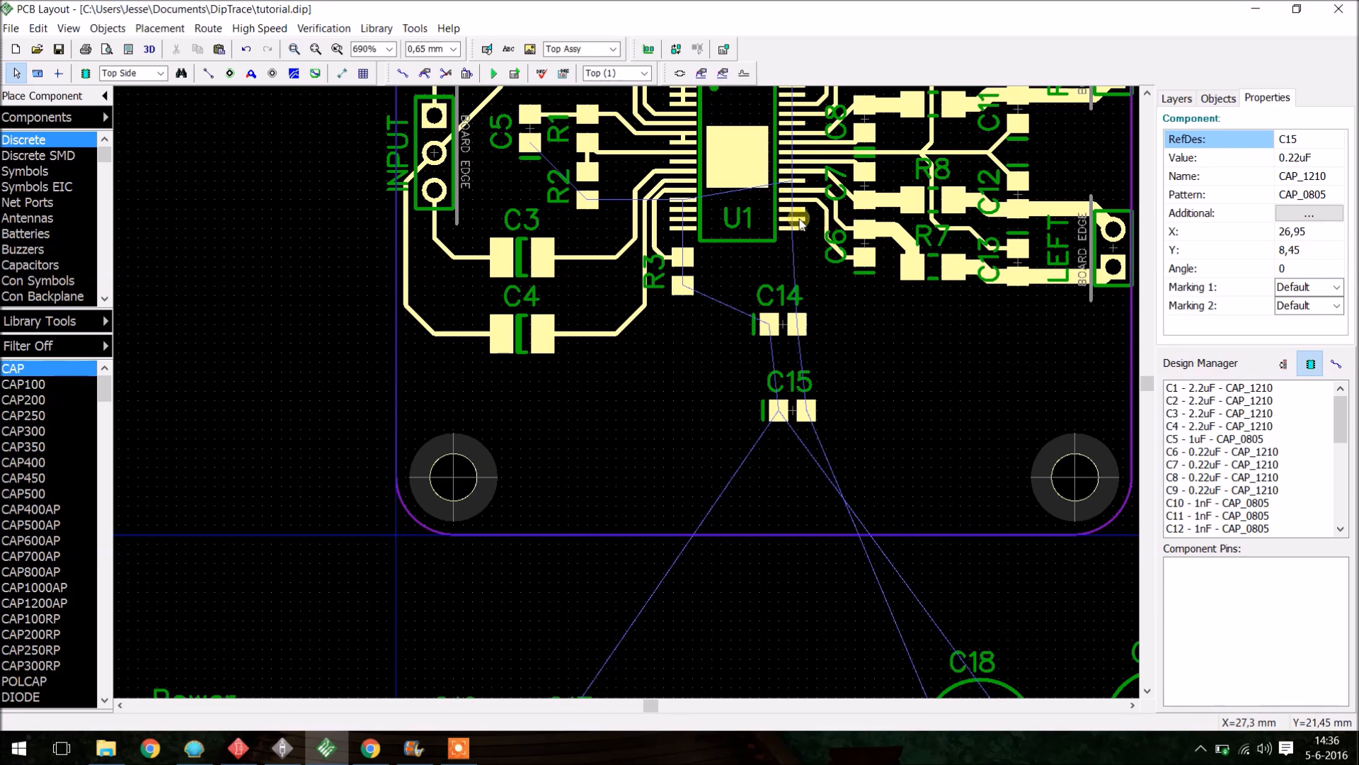
click(796, 325)
drag(797, 324, 797, 286)
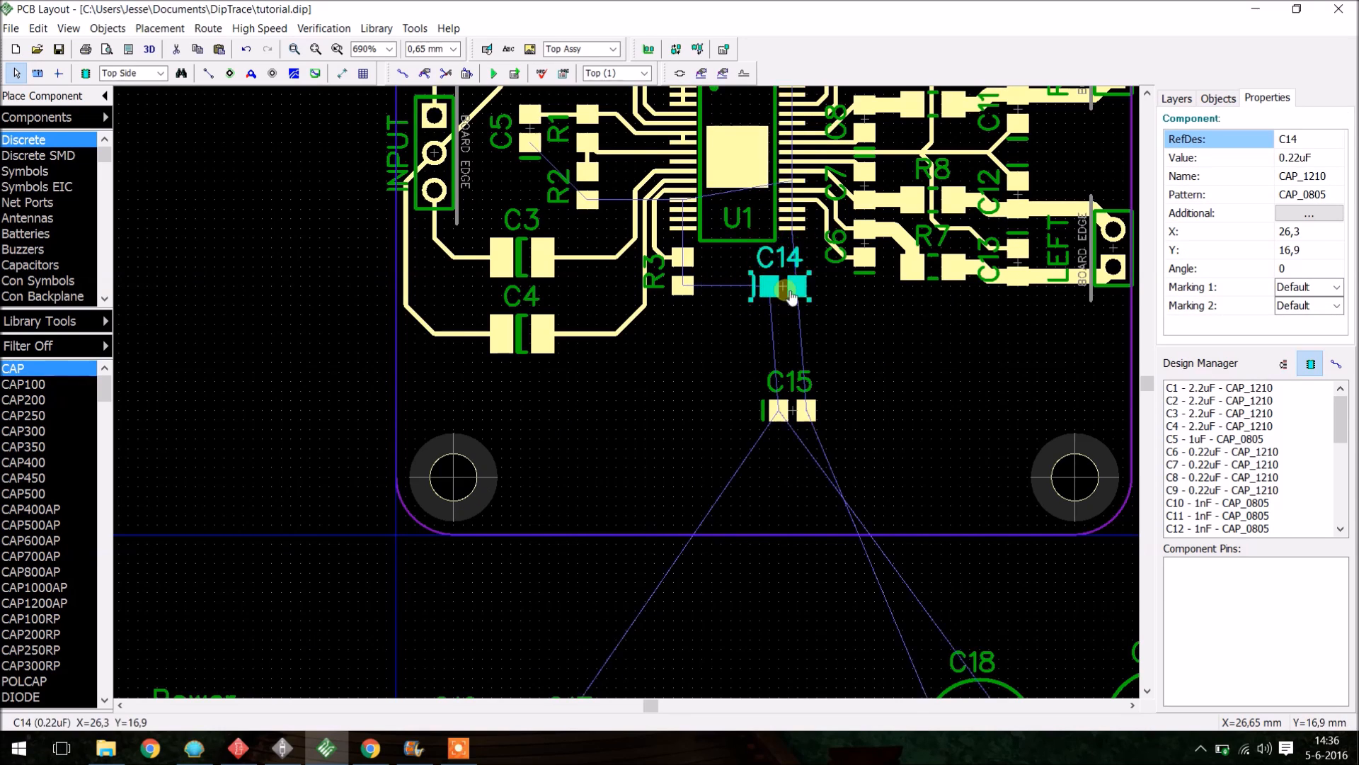
- Move C15 above U1 next to its upper-right pins
scroll(810, 405, down, 3)
scroll(800, 213, up, 3)
scroll(835, 297, up, 2)
drag(848, 639, 822, 257)
drag(825, 639, 722, 616)
drag(812, 213, 718, 259)
right_click(796, 196)
scroll(802, 207, up, 2)
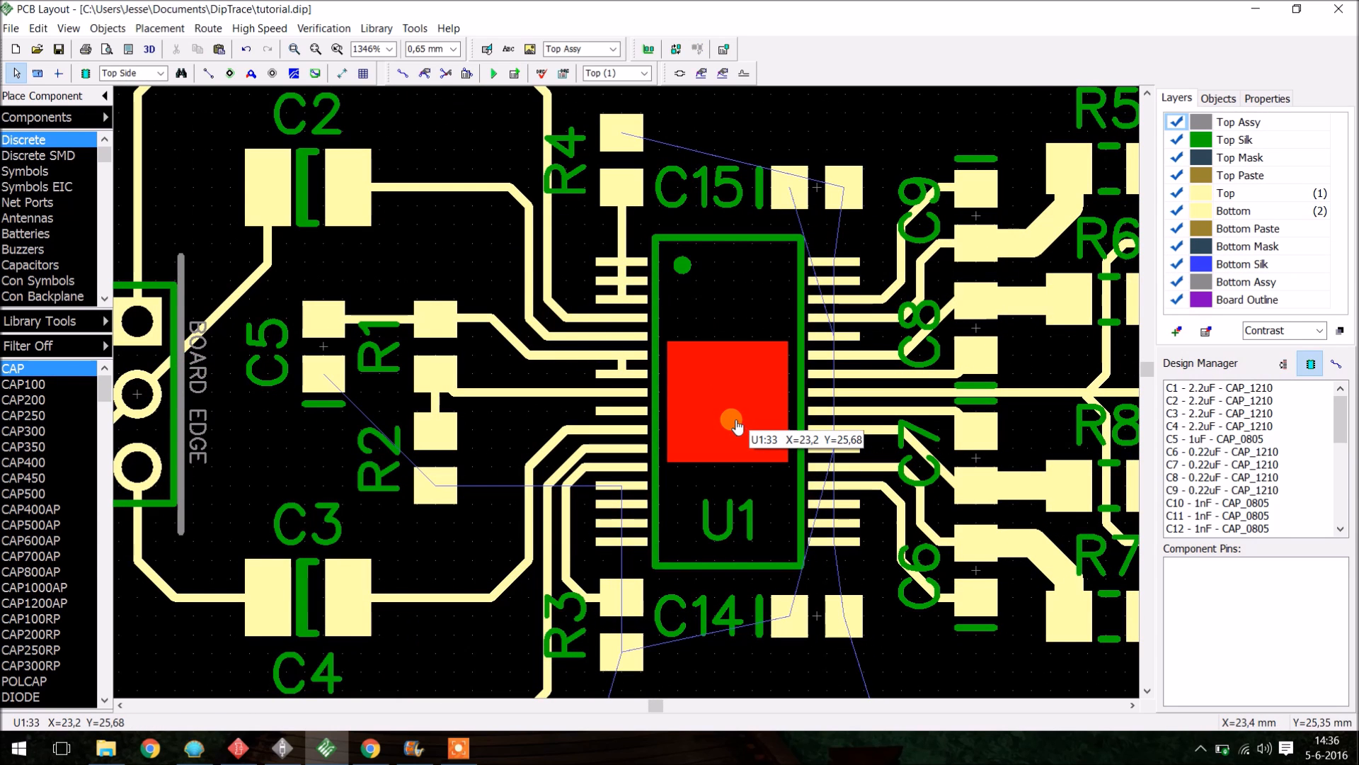
- Try to route a trace from C15 to U1's ground pad
click(403, 73)
click(841, 335)
click(750, 375)
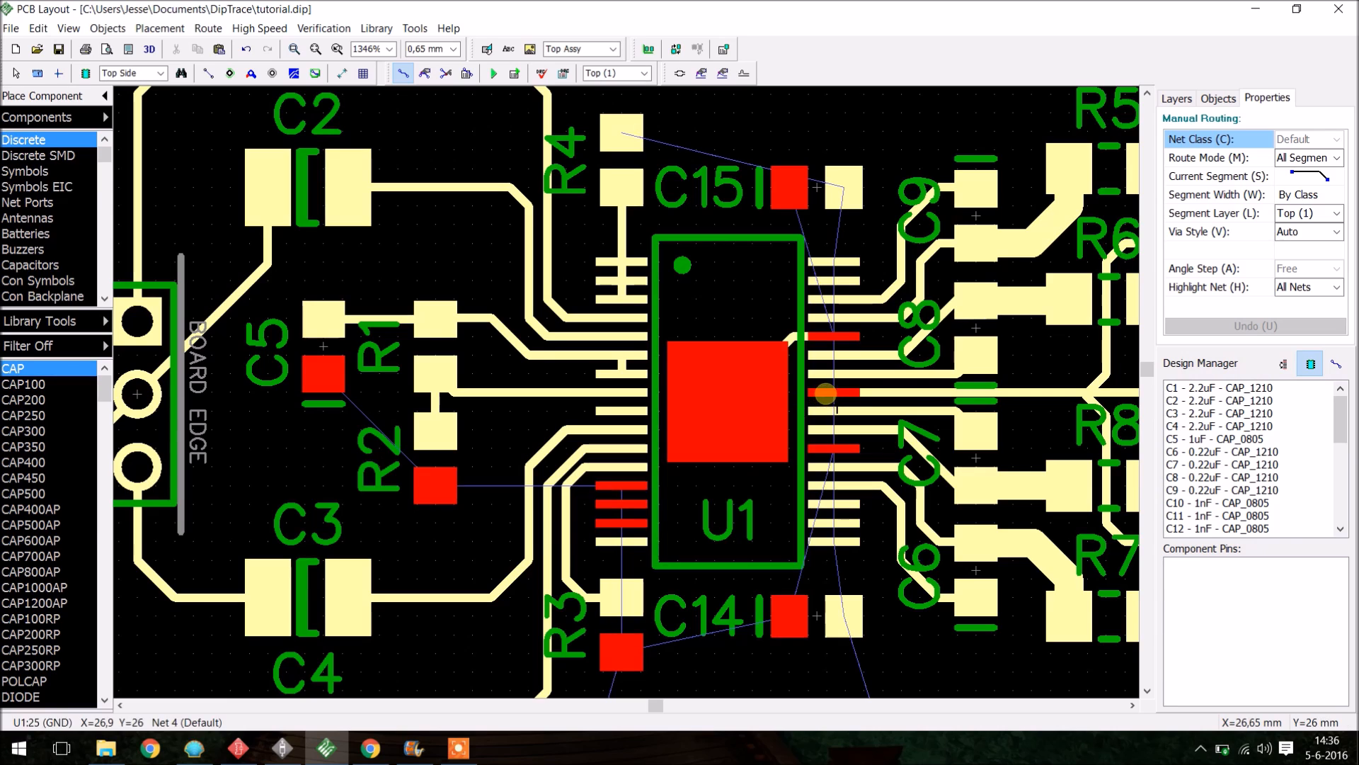
right_click(734, 395)
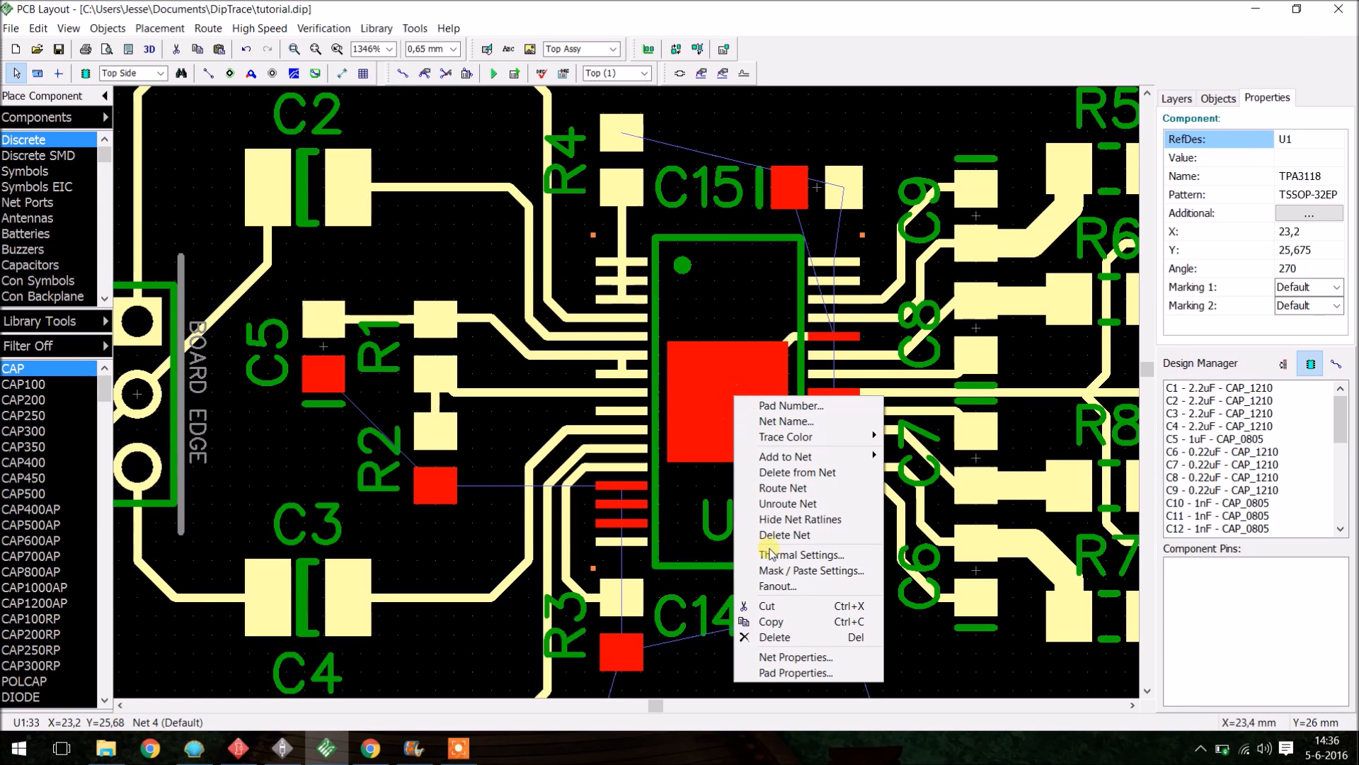
mouse_move(823, 455)
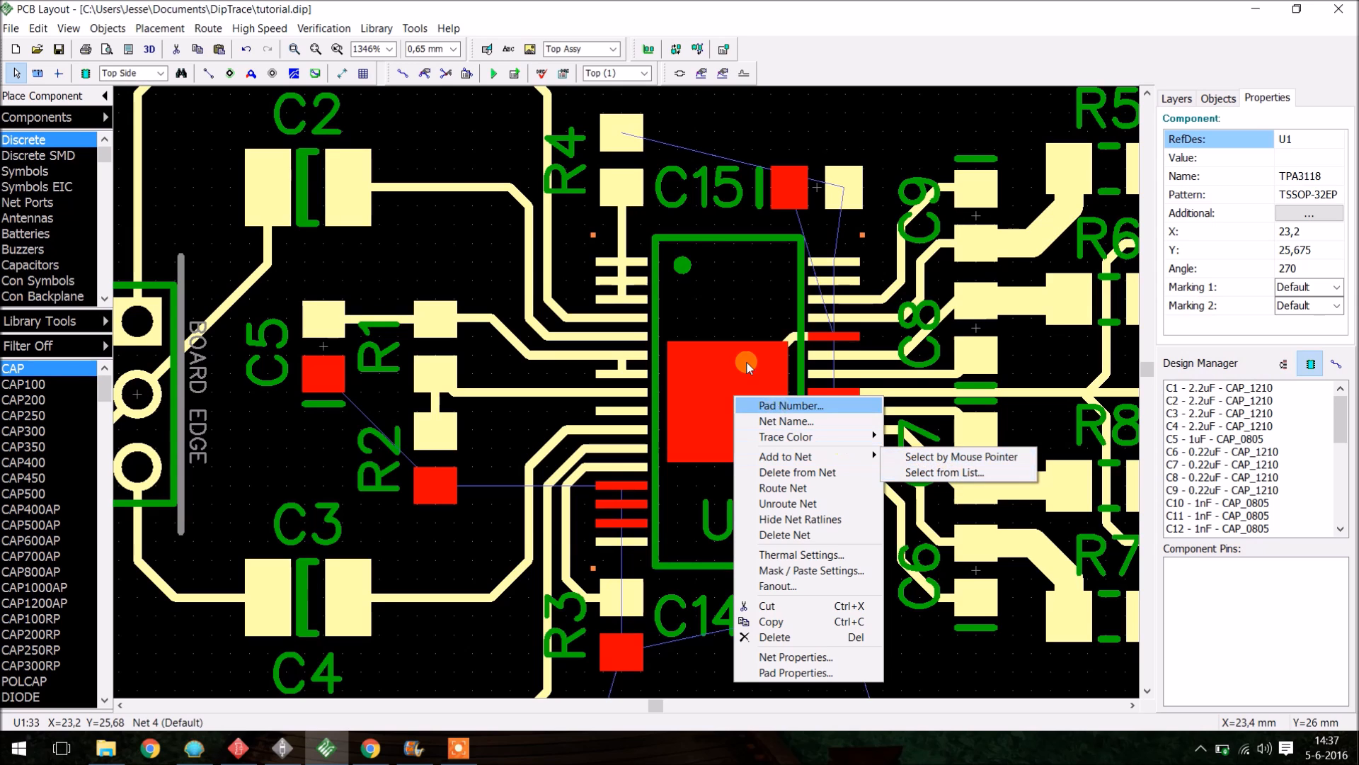
click(801, 371)
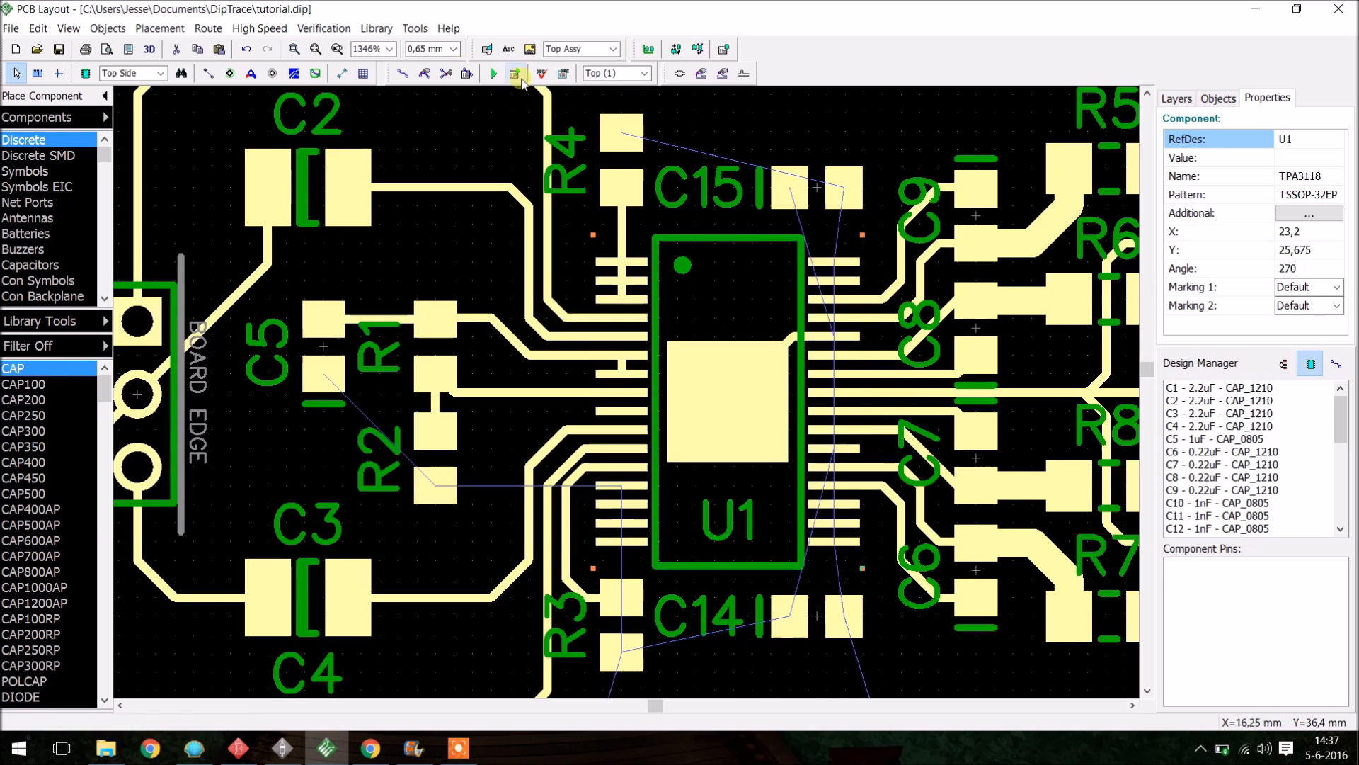
- Route a short trace between R3 and U1's lower-left pin
click(403, 73)
click(623, 525)
click(621, 487)
scroll(685, 531, down, 9)
right_click(710, 396)
- Move C16 above C15 and C17 below C14 beside U1
scroll(710, 397, down, 6)
scroll(651, 651, up, 5)
mouse_move(617, 665)
mouse_down()
mouse_move(729, 483)
mouse_move(808, 308)
mouse_move(799, 295)
mouse_move(797, 307)
mouse_up()
scroll(755, 393, up, 3)
drag(798, 257, 732, 306)
scroll(746, 393, down, 3)
drag(534, 668, 756, 559)
scroll(786, 376, down, 3)
scroll(785, 198, up, 3)
drag(767, 490, 779, 214)
scroll(788, 202, up, 6)
scroll(825, 239, down, 4)
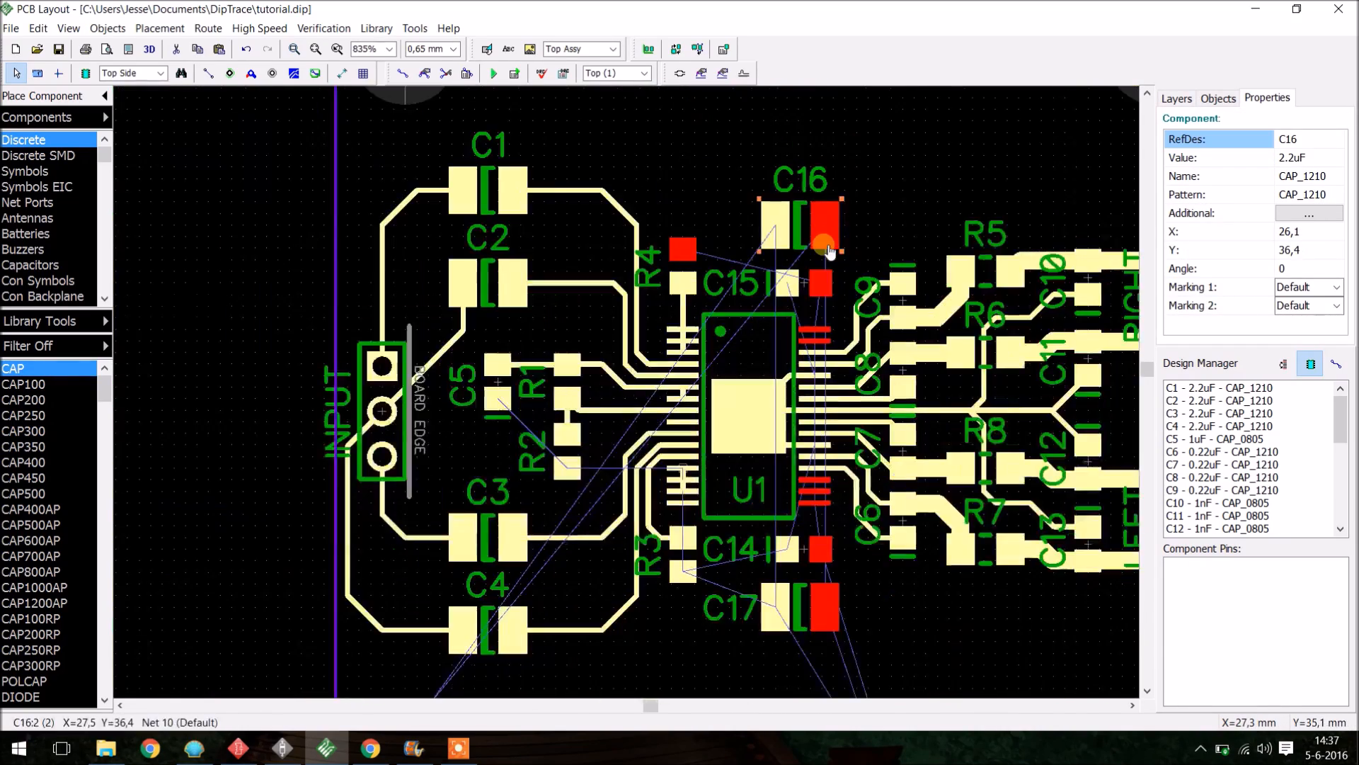
- Move C18 below C17 inside the board and rotate it 180°
scroll(830, 251, up, 2)
scroll(788, 541, down, 5)
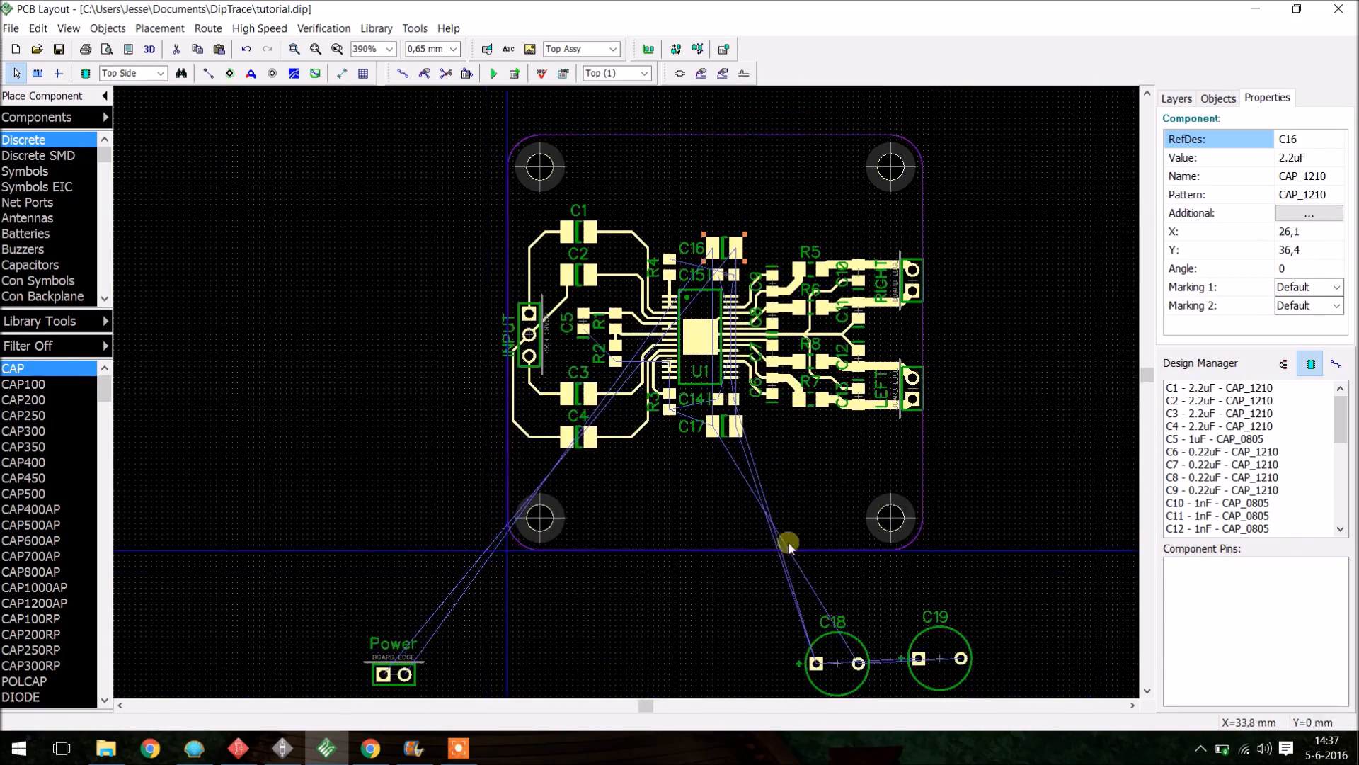
scroll(725, 483, up, 4)
drag(840, 655, 717, 486)
scroll(744, 482, up, 4)
key(r)
key(r)
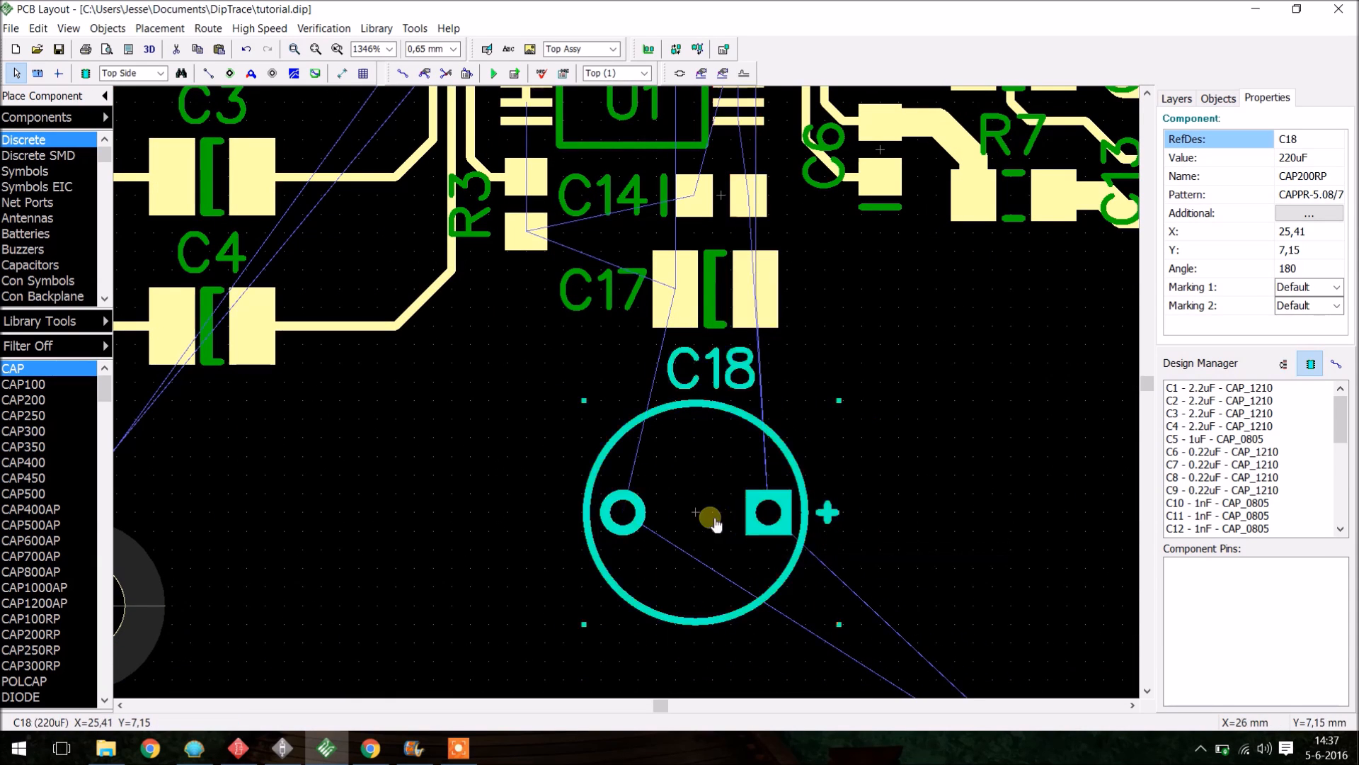
scroll(722, 520, up, 2)
scroll(768, 495, down, 3)
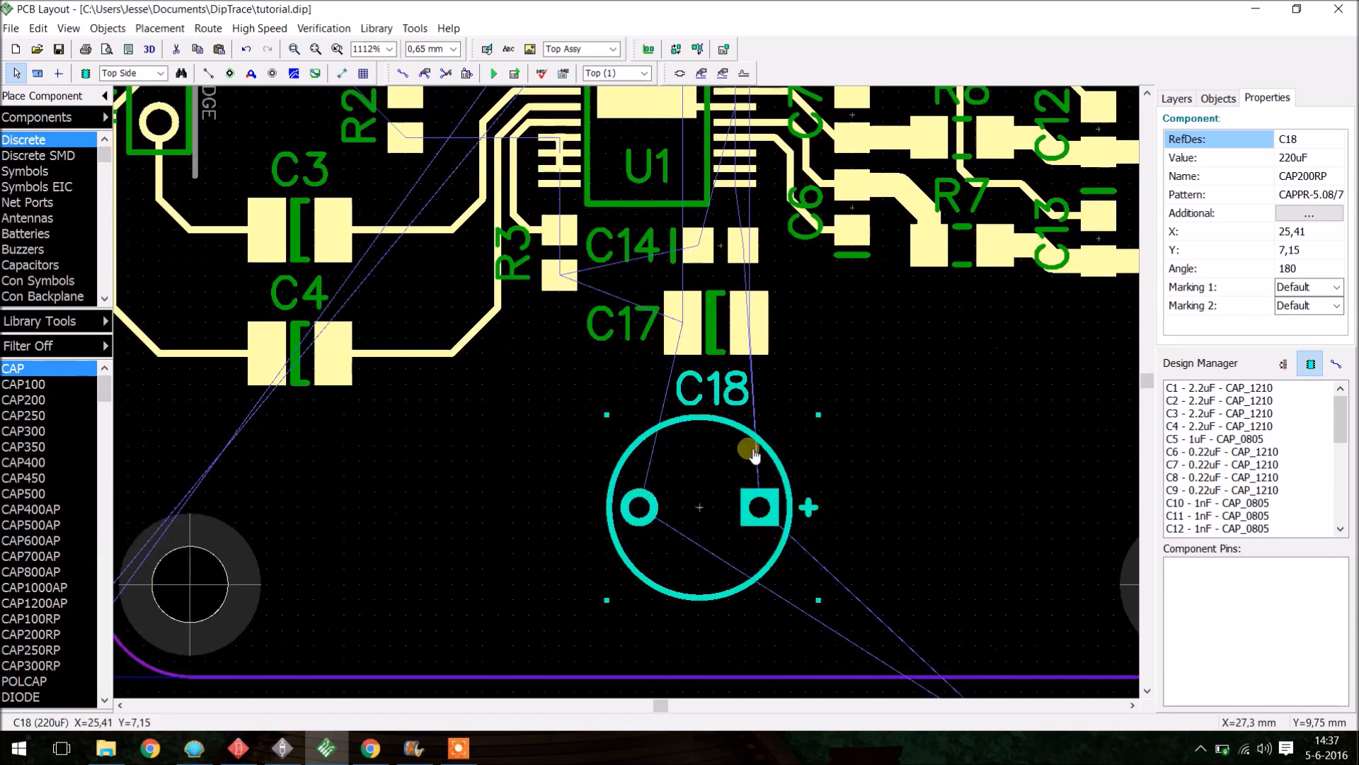
drag(729, 490, 739, 452)
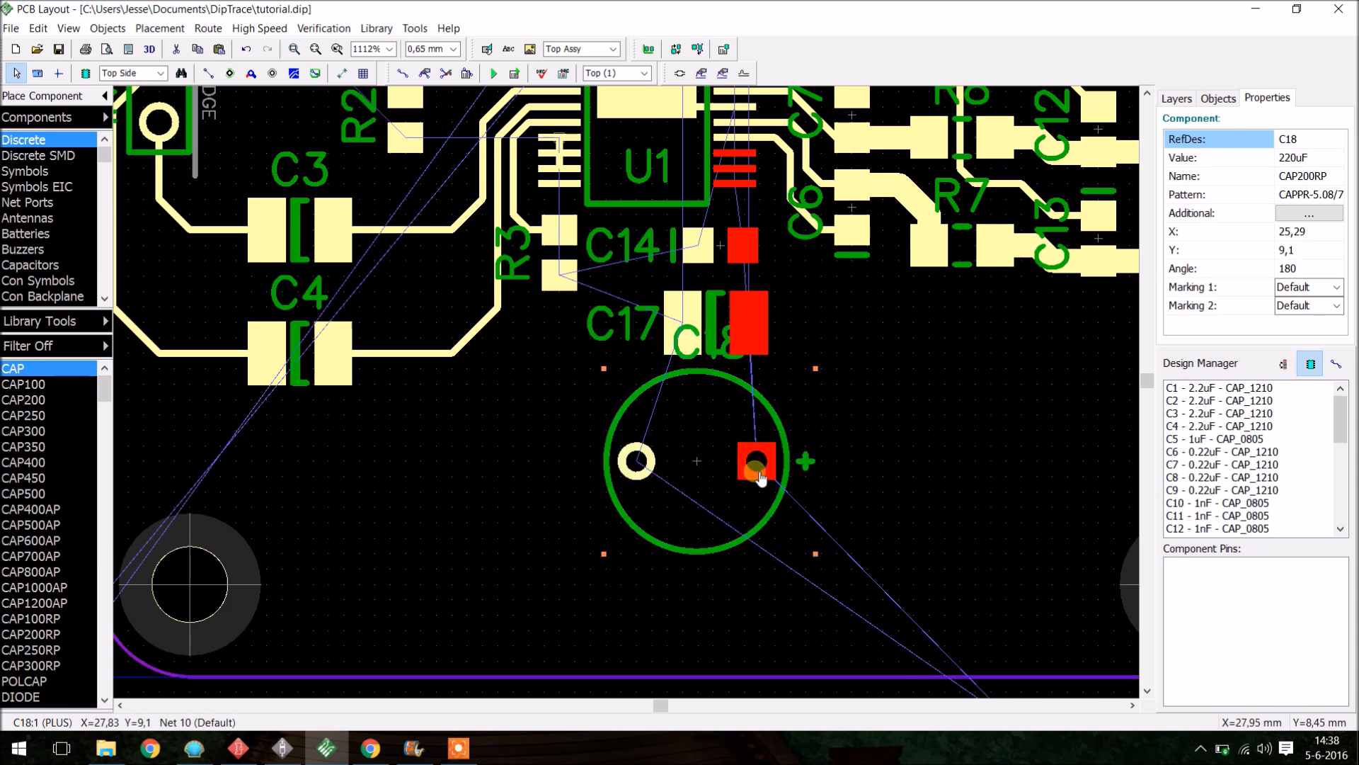
click(757, 471)
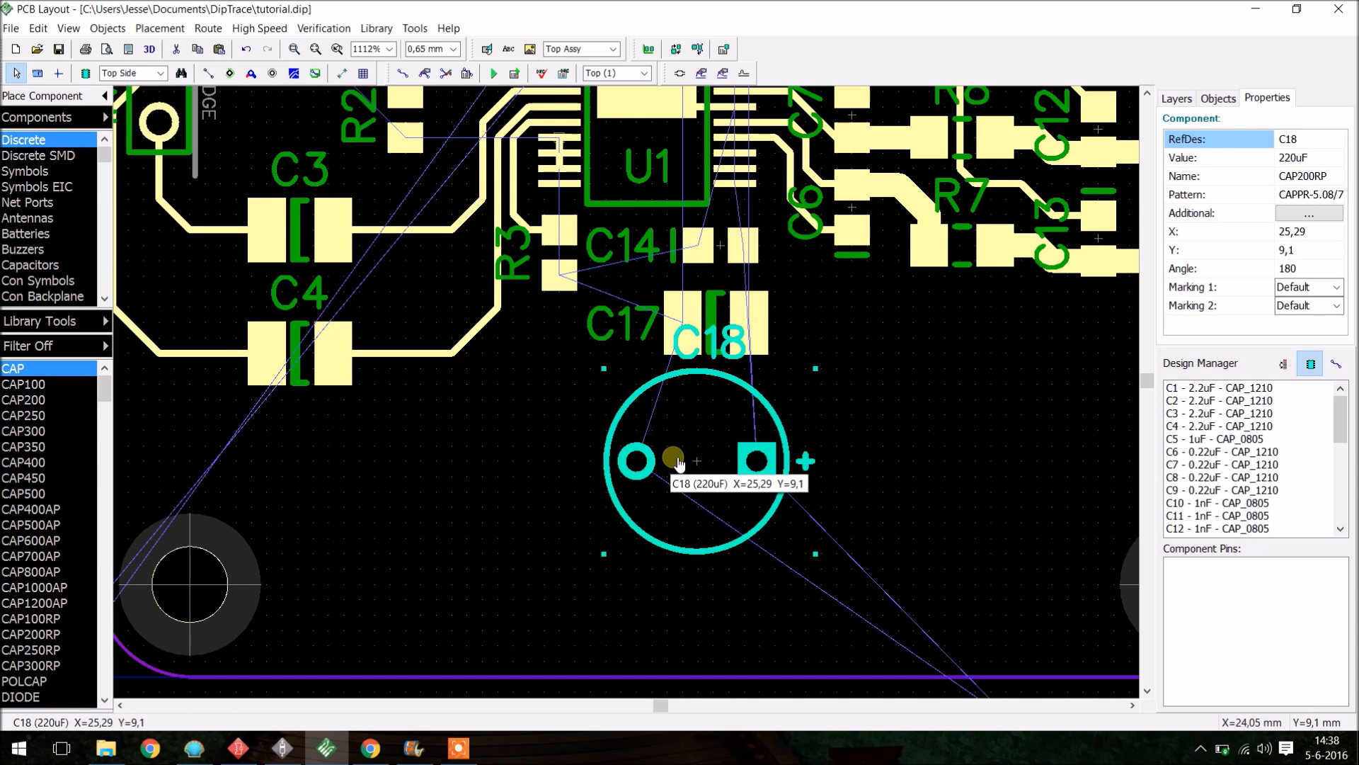
- Reposition the C18 and C17 reference labels to the left of their parts
mouse_move(722, 348)
mouse_down()
mouse_move(575, 407)
mouse_move(600, 381)
mouse_up()
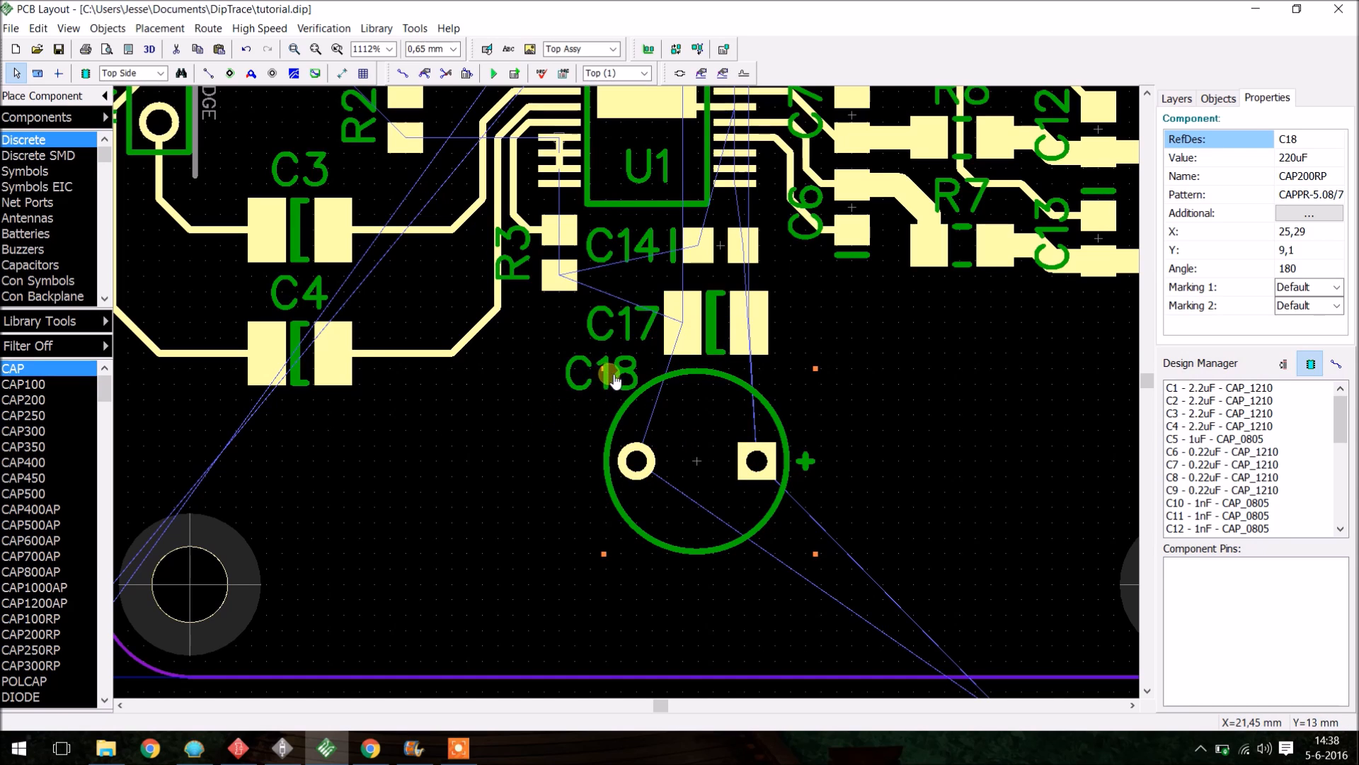
drag(630, 392, 593, 391)
drag(597, 333, 610, 335)
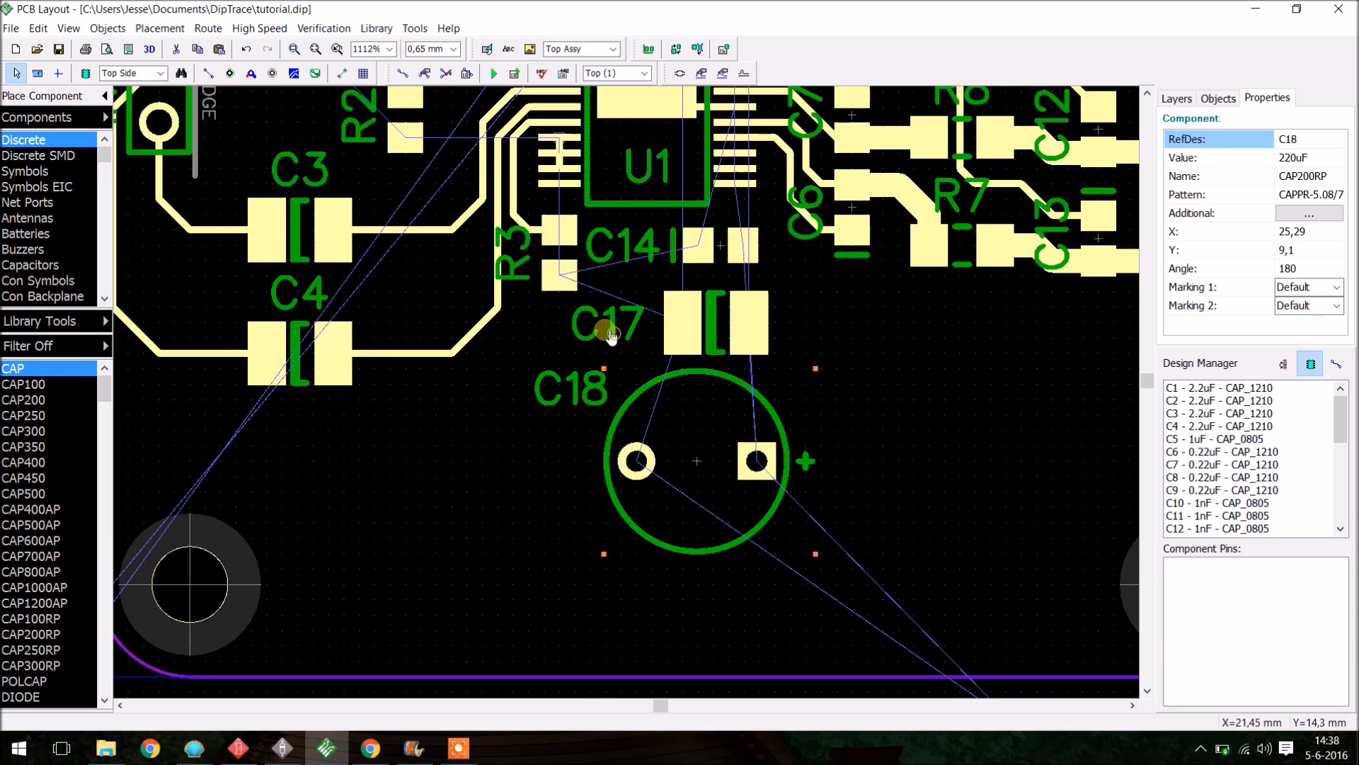
- Move C19 above C16 near the board's top edge and rotate it 180°
scroll(611, 371, down, 3)
scroll(695, 229, up, 2)
scroll(681, 207, down, 1)
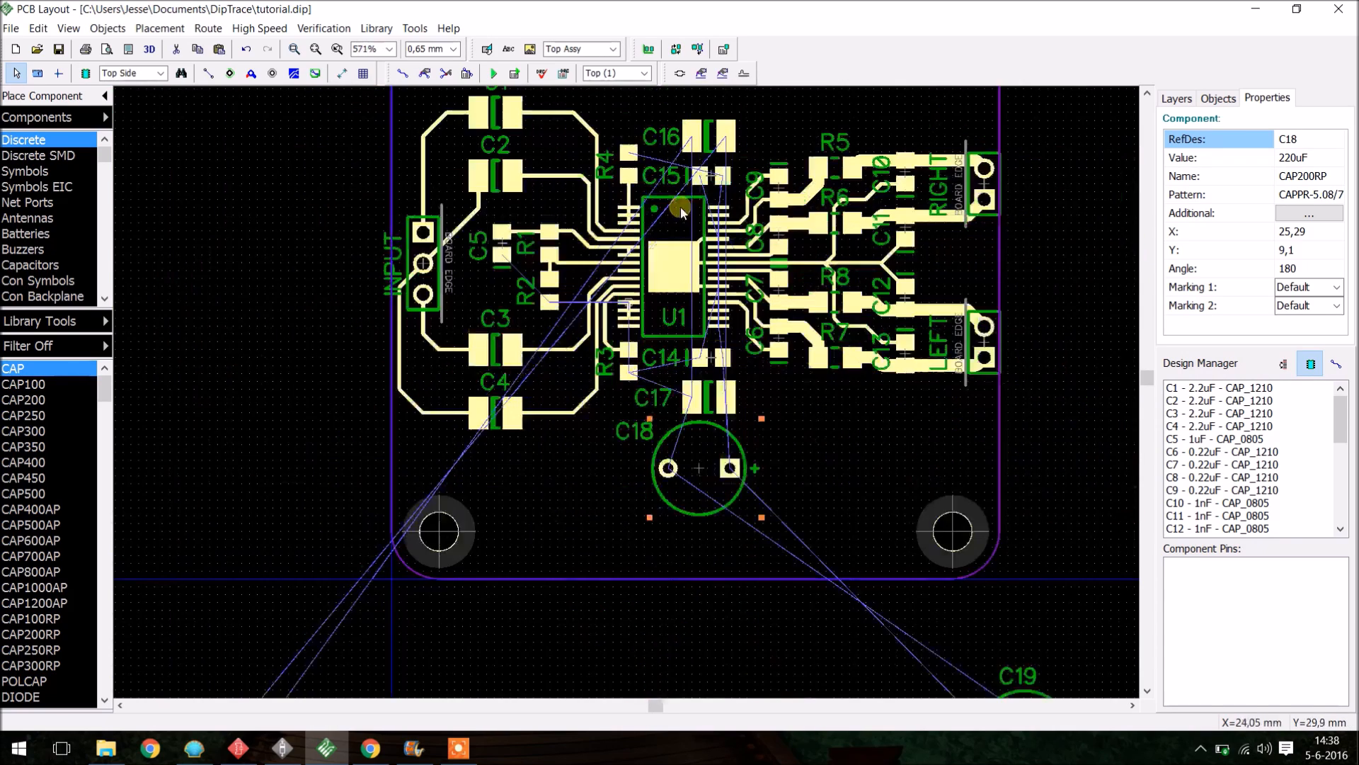
scroll(738, 503, down, 2)
drag(895, 623, 689, 253)
scroll(772, 241, up, 2)
scroll(689, 253, up, 2)
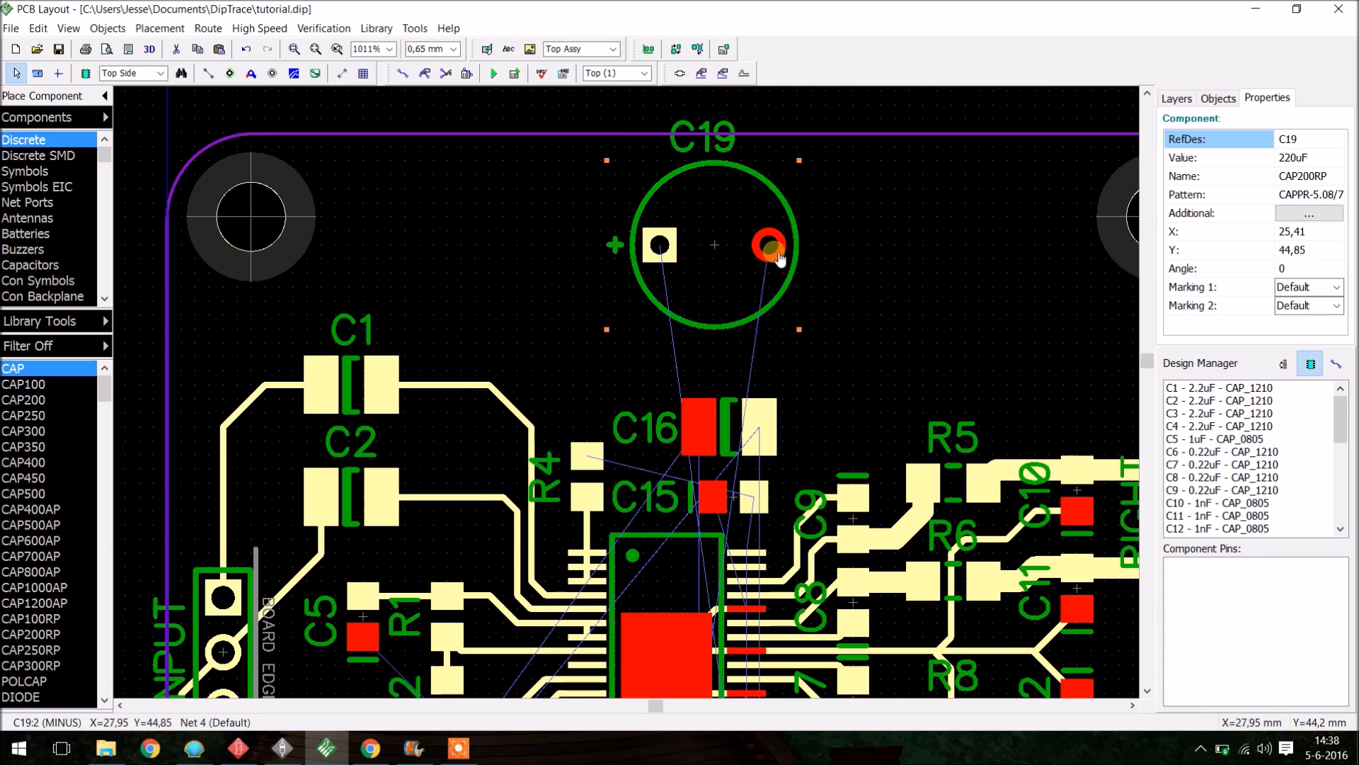
scroll(713, 290, up, 1)
drag(706, 270, 717, 322)
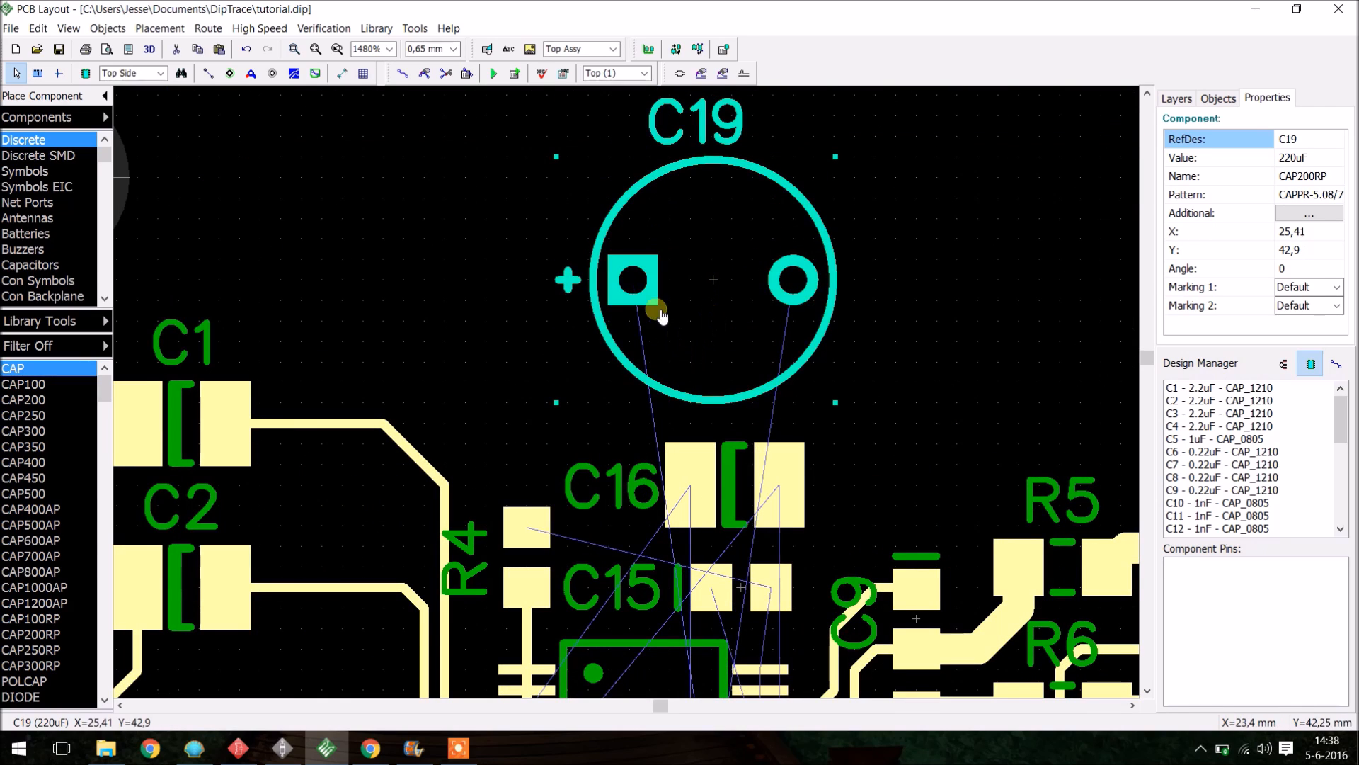
key(r)
key(r)
scroll(692, 298, down, 3)
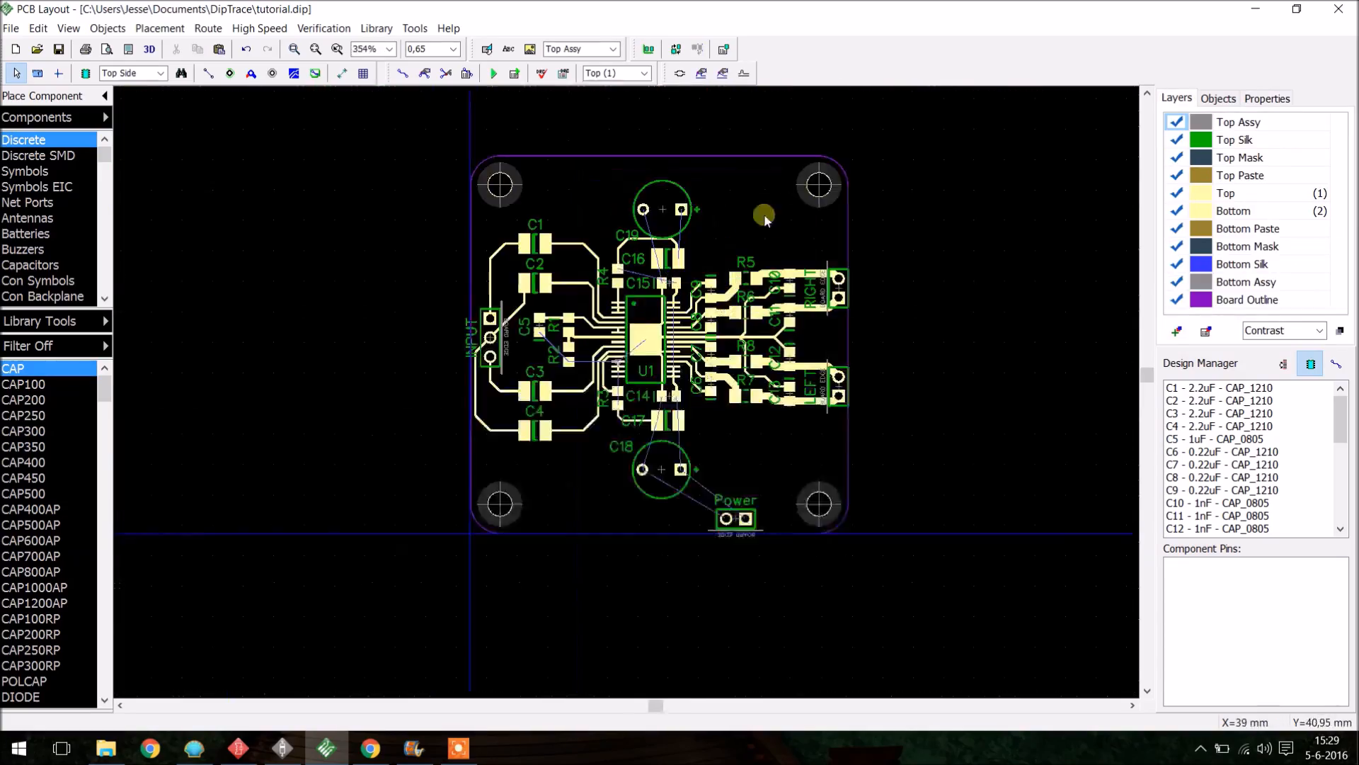
- Route the supply traces from the capacitors beside U1 down through C17 and C18 to the Power connector
scroll(719, 366, up, 4)
click(208, 28)
click(245, 175)
scroll(718, 425, up, 3)
click(403, 73)
scroll(623, 449, up, 3)
scroll(649, 549, down, 5)
click(641, 273)
click(650, 155)
click(644, 355)
click(646, 507)
click(561, 355)
click(588, 277)
scroll(600, 271, down, 2)
scroll(637, 318, down, 2)
right_click(413, 174)
click(403, 73)
click(761, 558)
click(647, 471)
right_click(787, 511)
- Set the Default net class trace width to 4 mm
click(108, 28)
click(244, 176)
drag(814, 210, 655, 212)
text(4)
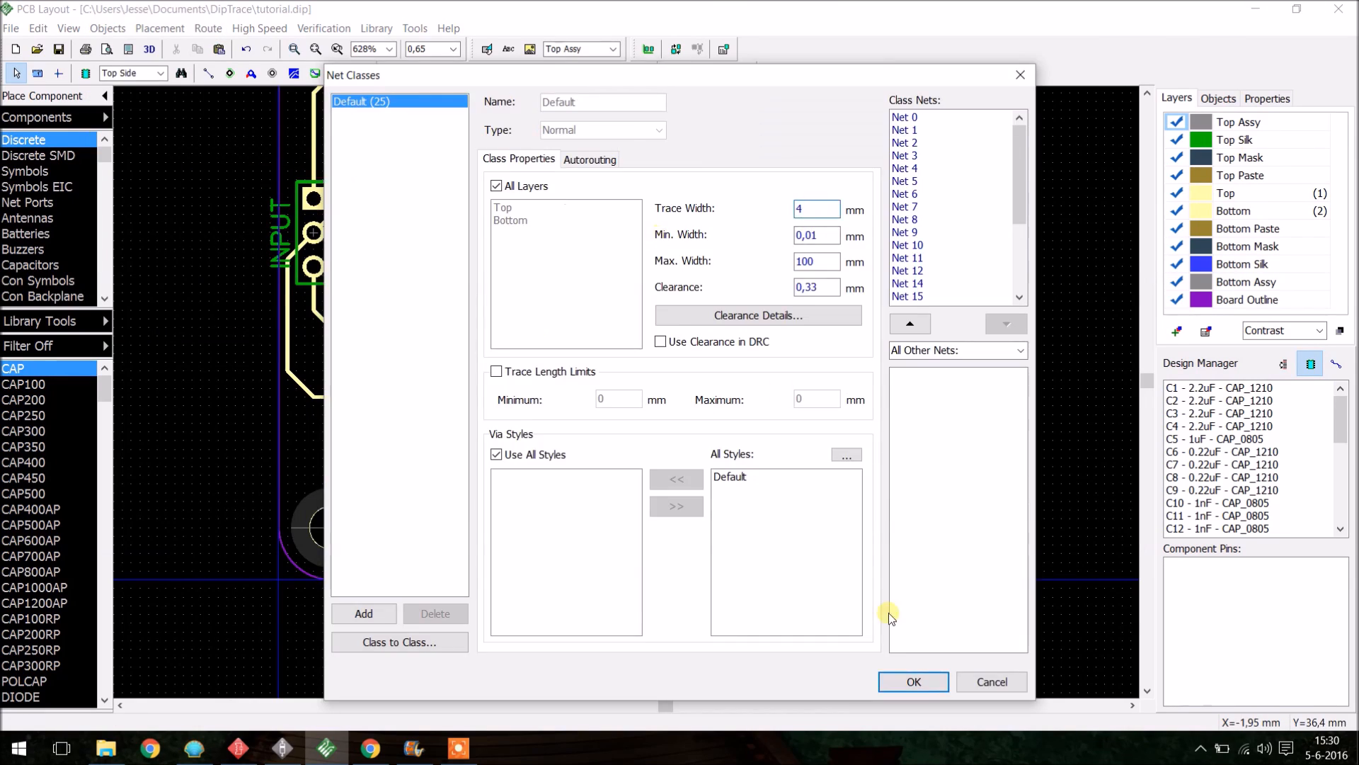
click(913, 681)
- Switch to the bottom layer and route a wide trace from the Power connector up along the board's right side
click(403, 73)
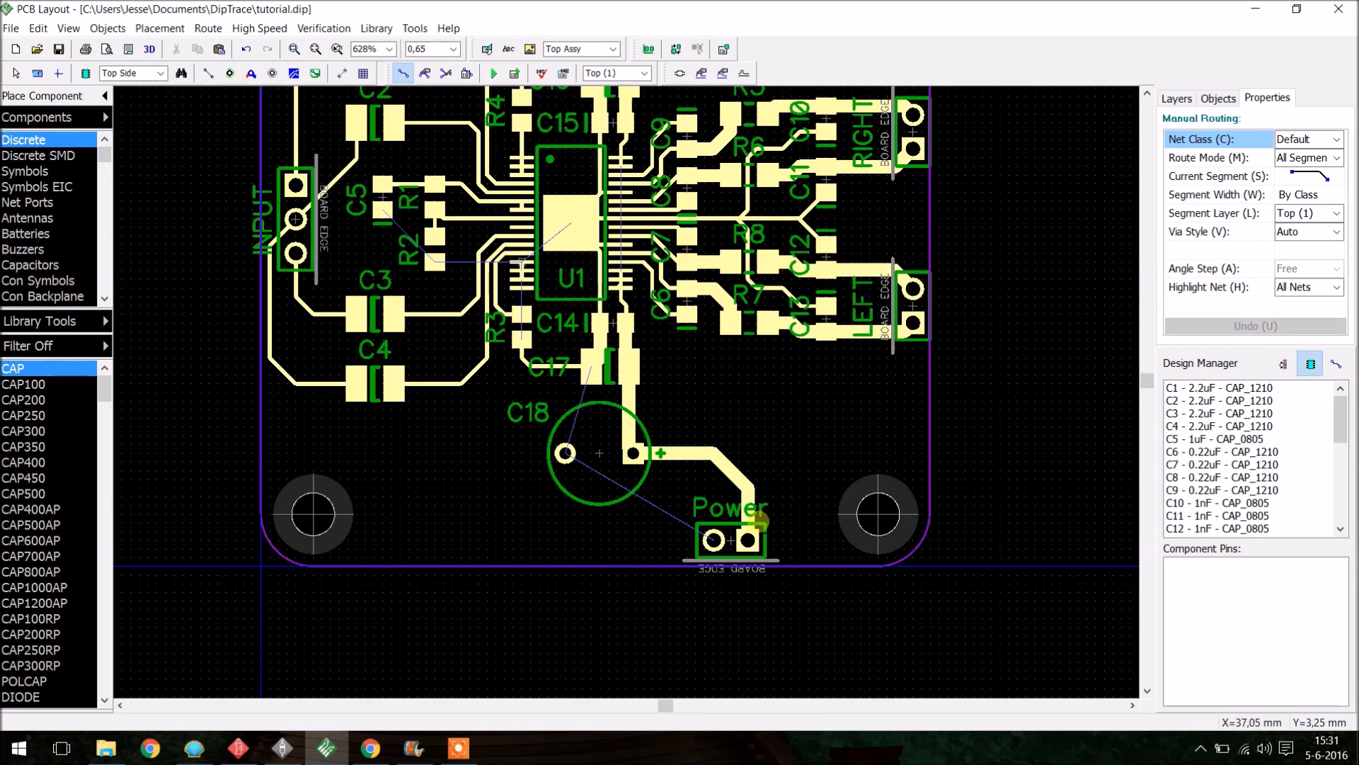
scroll(624, 342, down, 3)
scroll(623, 301, up, 3)
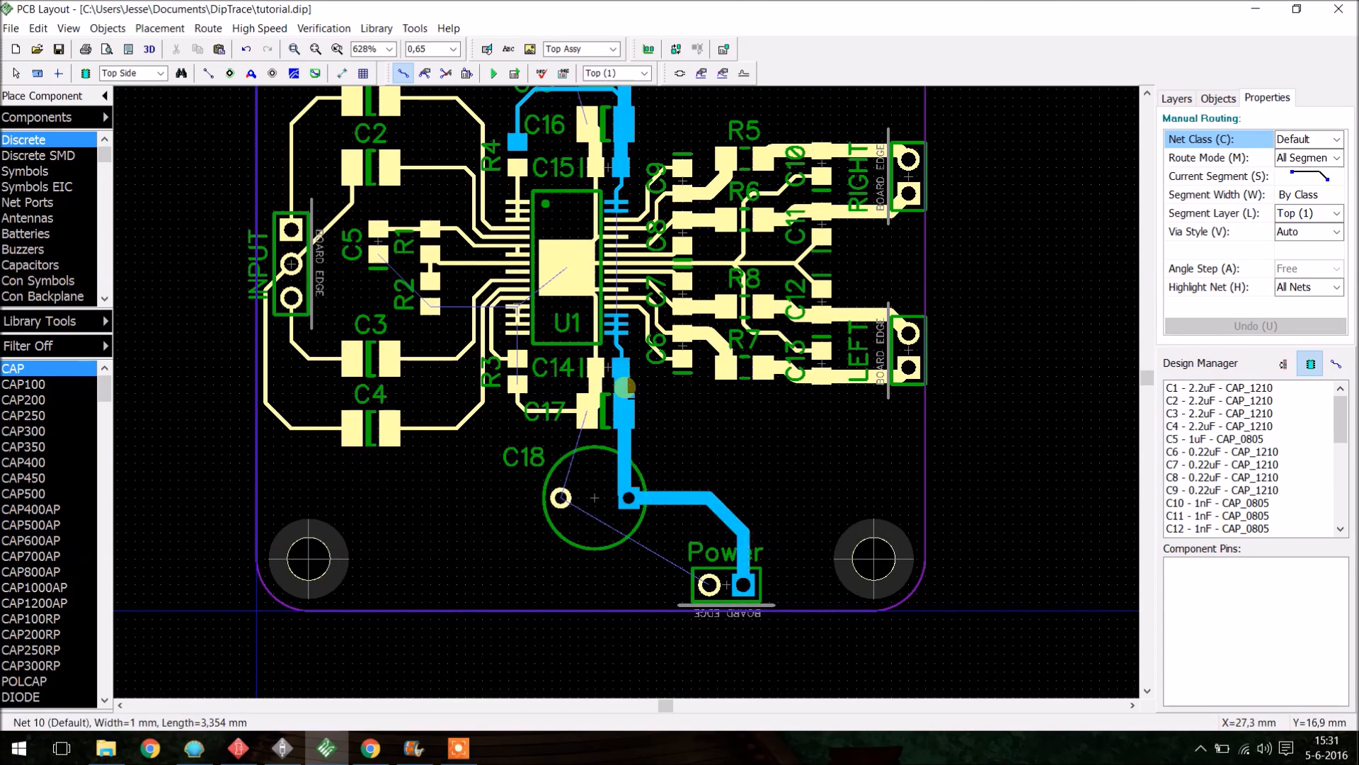
click(622, 372)
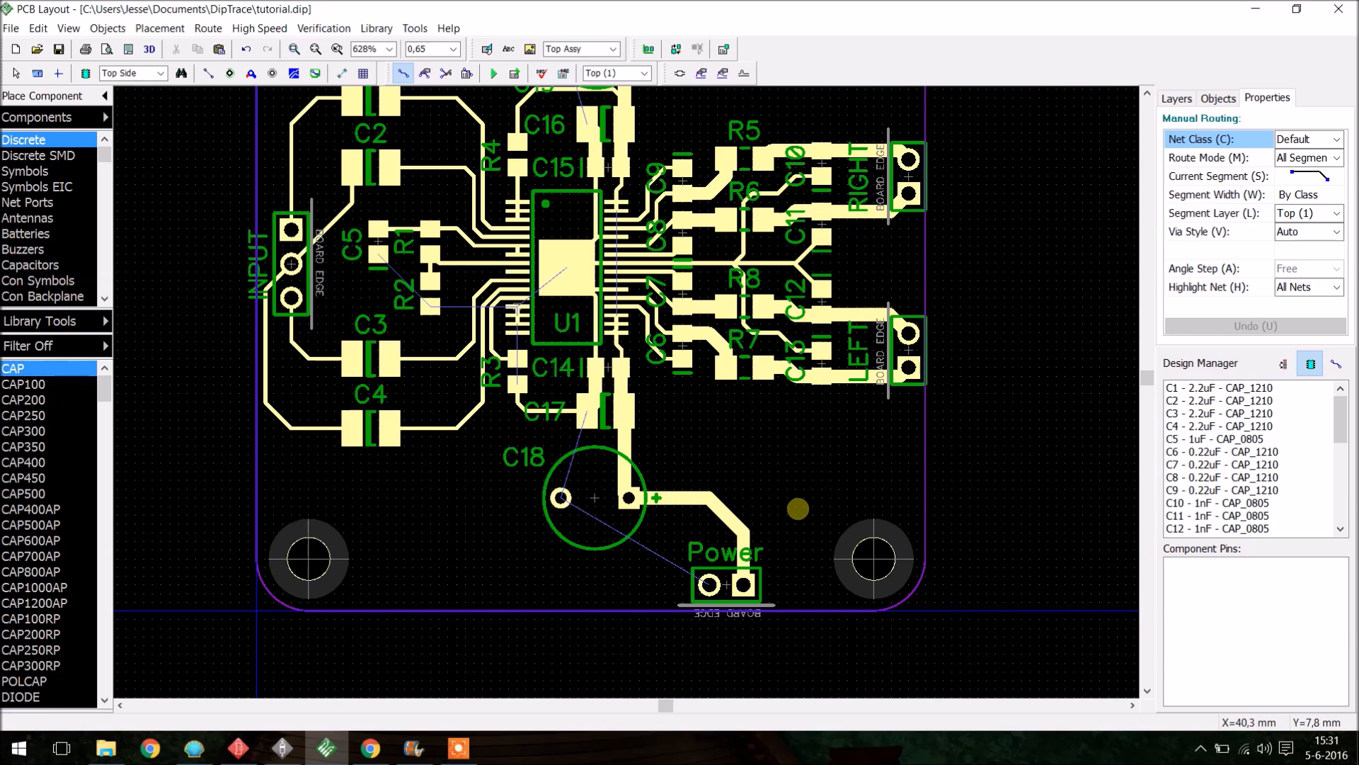
key(b)
scroll(779, 453, down, 5)
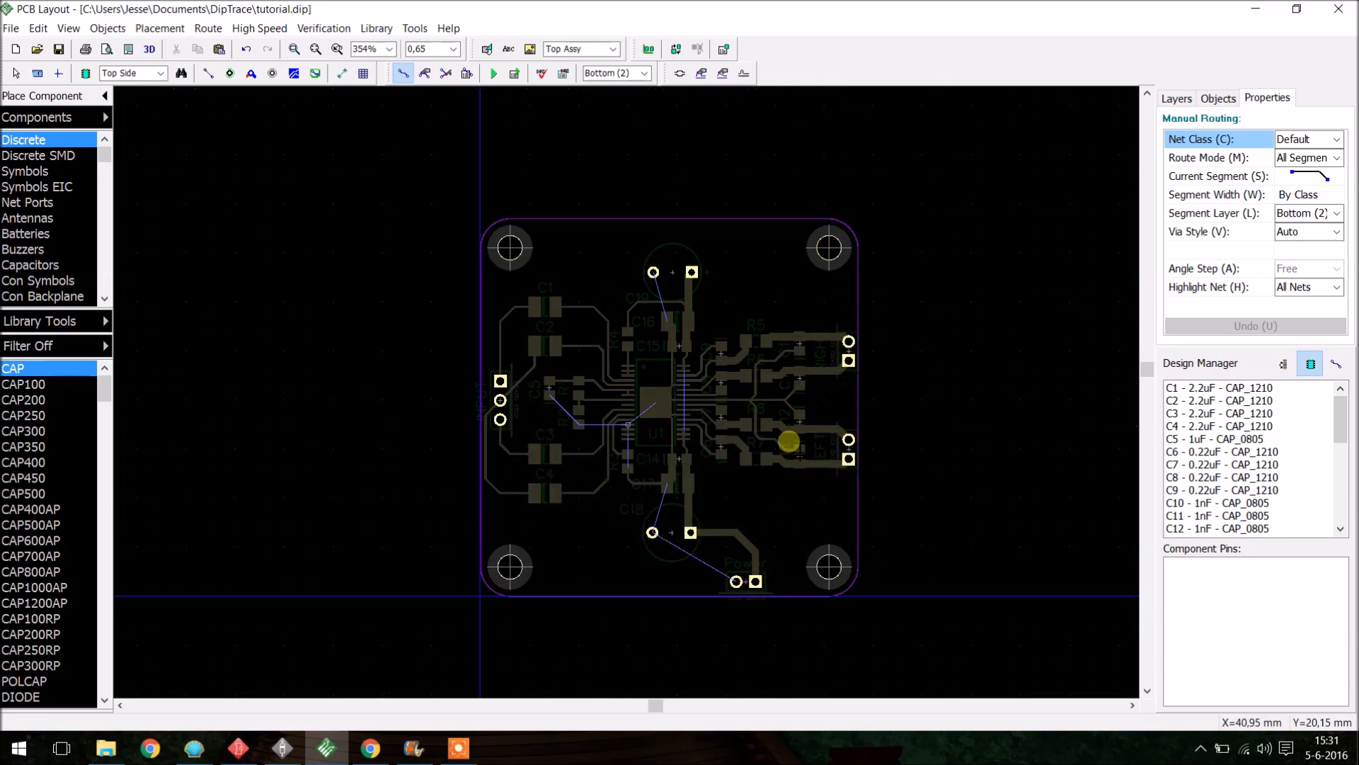
scroll(778, 552, up, 5)
click(730, 650)
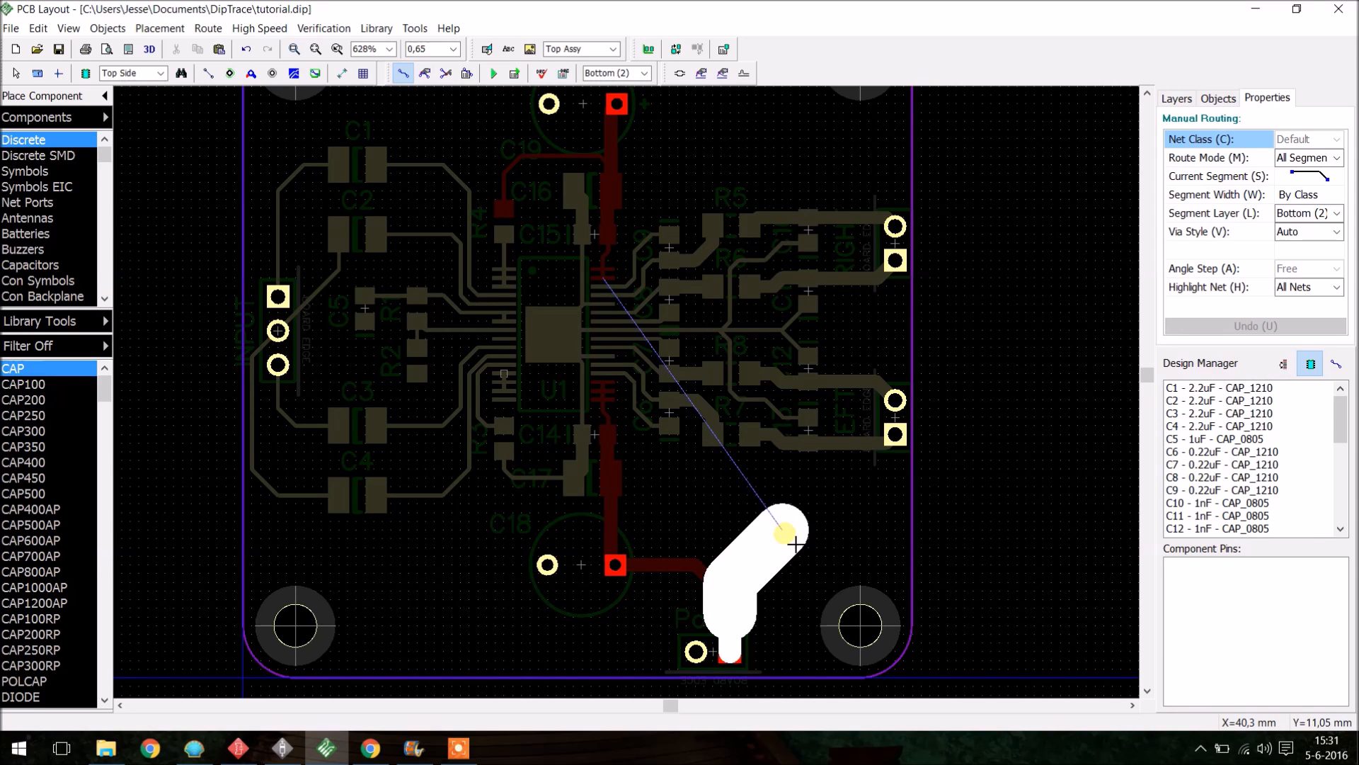
click(801, 554)
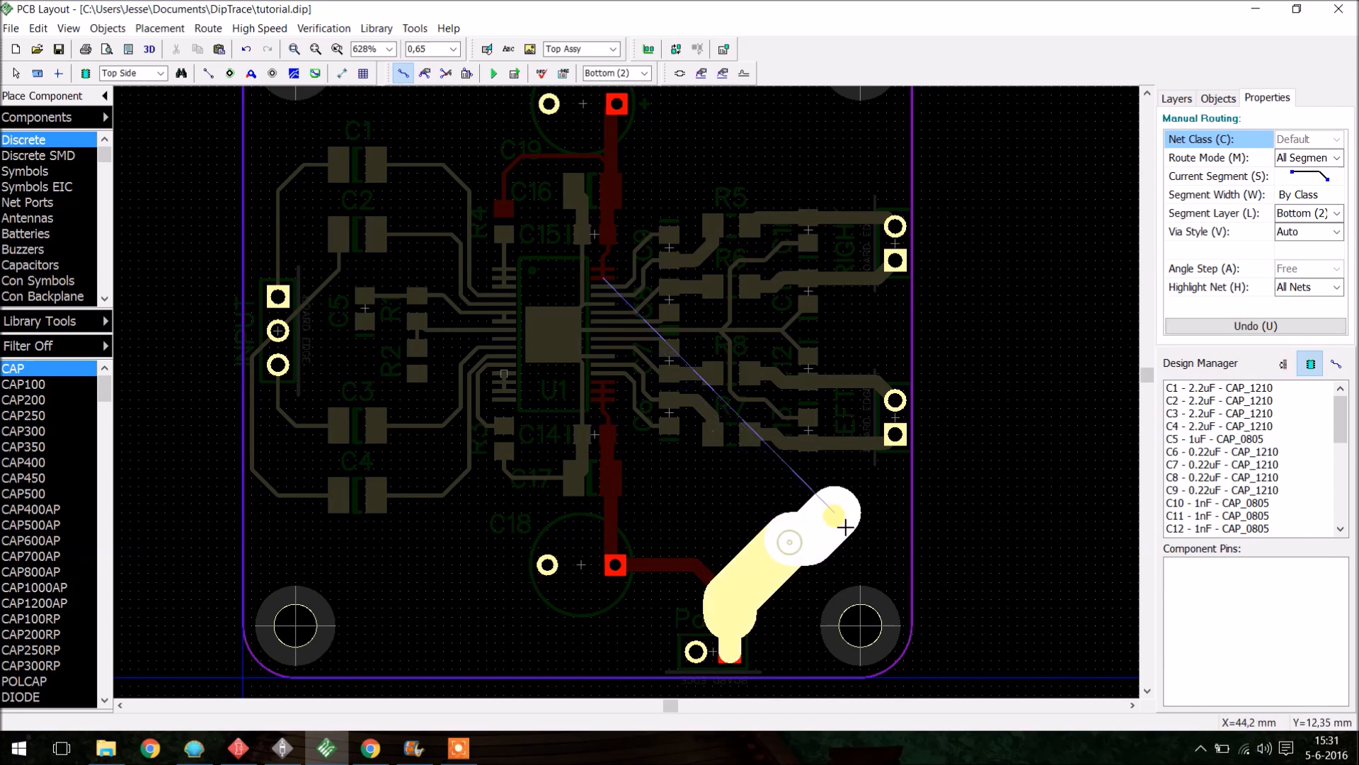
click(855, 495)
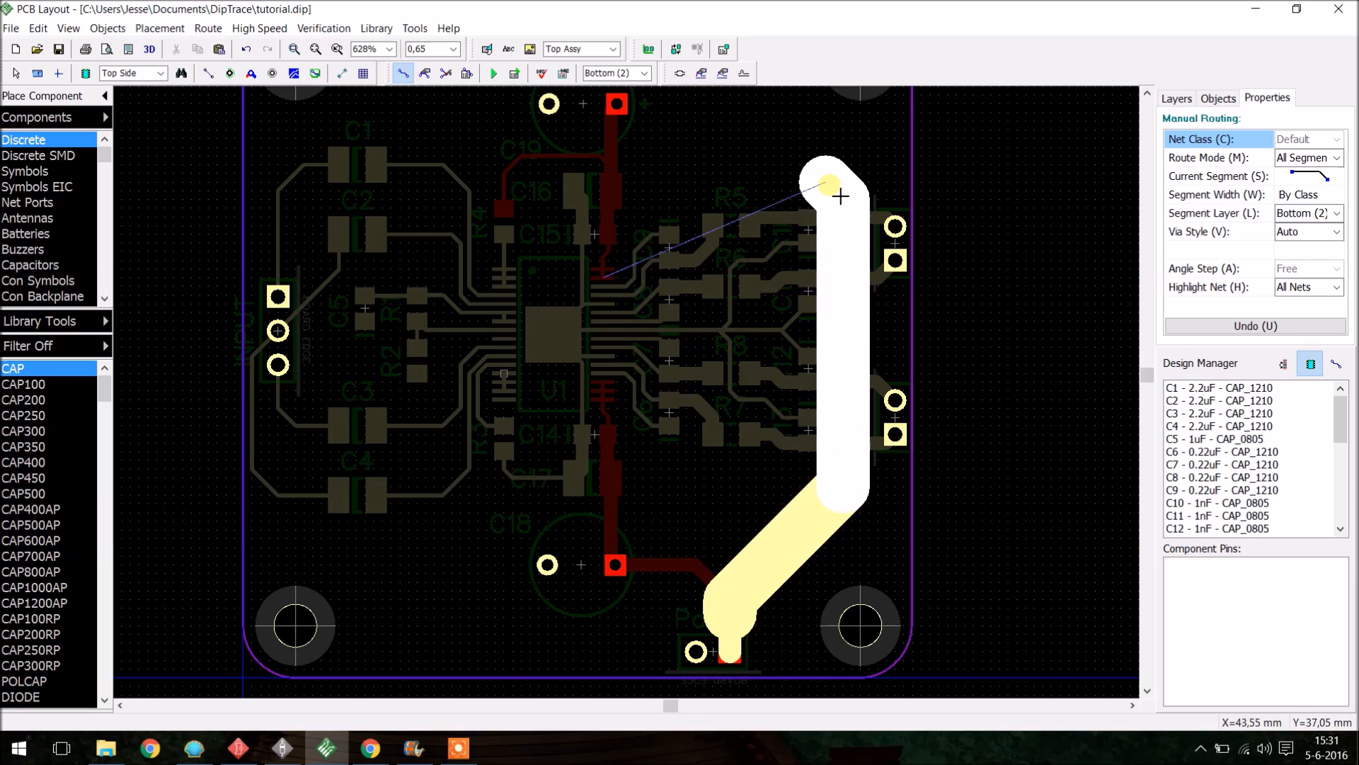
- Finish the bottom-layer trace at C19's positive pad and leave routing on the top layer
scroll(821, 195, down, 2)
scroll(821, 199, up, 1)
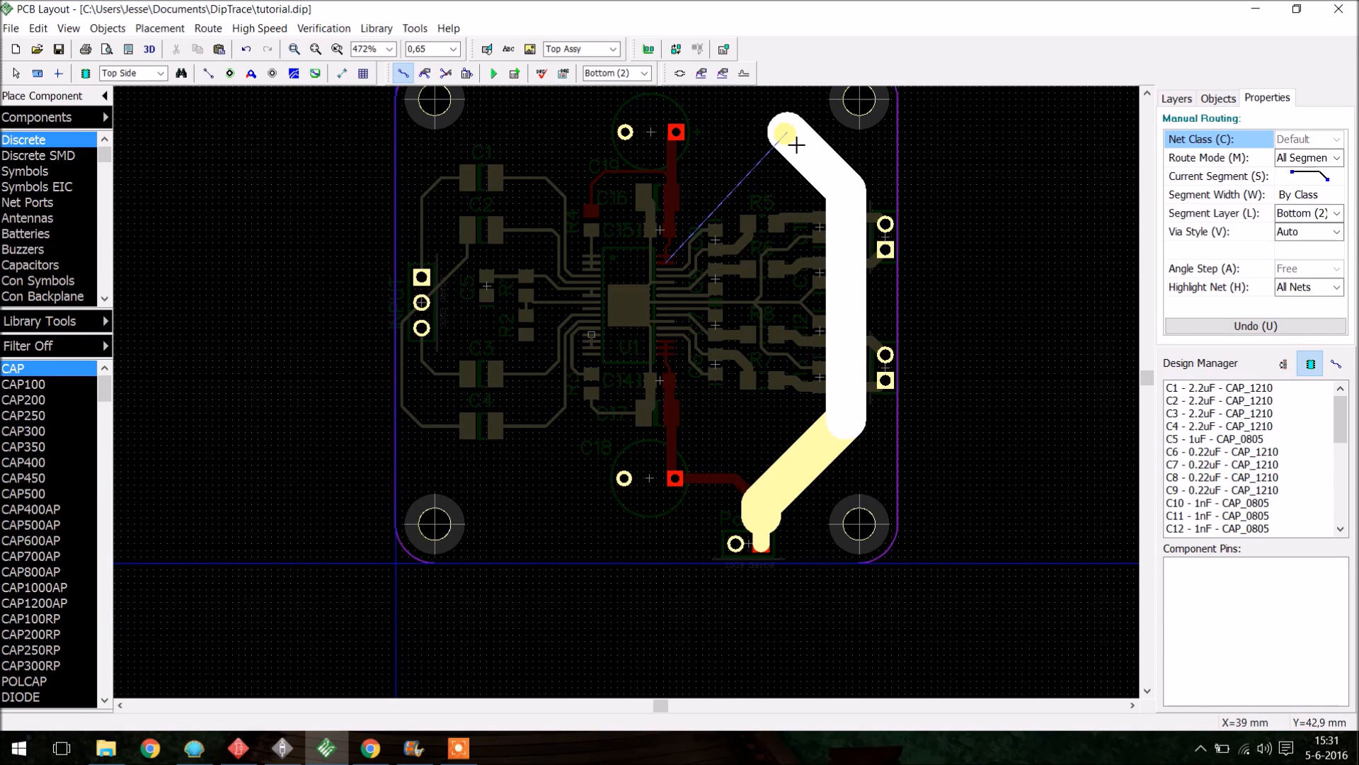
click(785, 134)
click(679, 133)
scroll(742, 332, down, 6)
scroll(742, 333, up, 3)
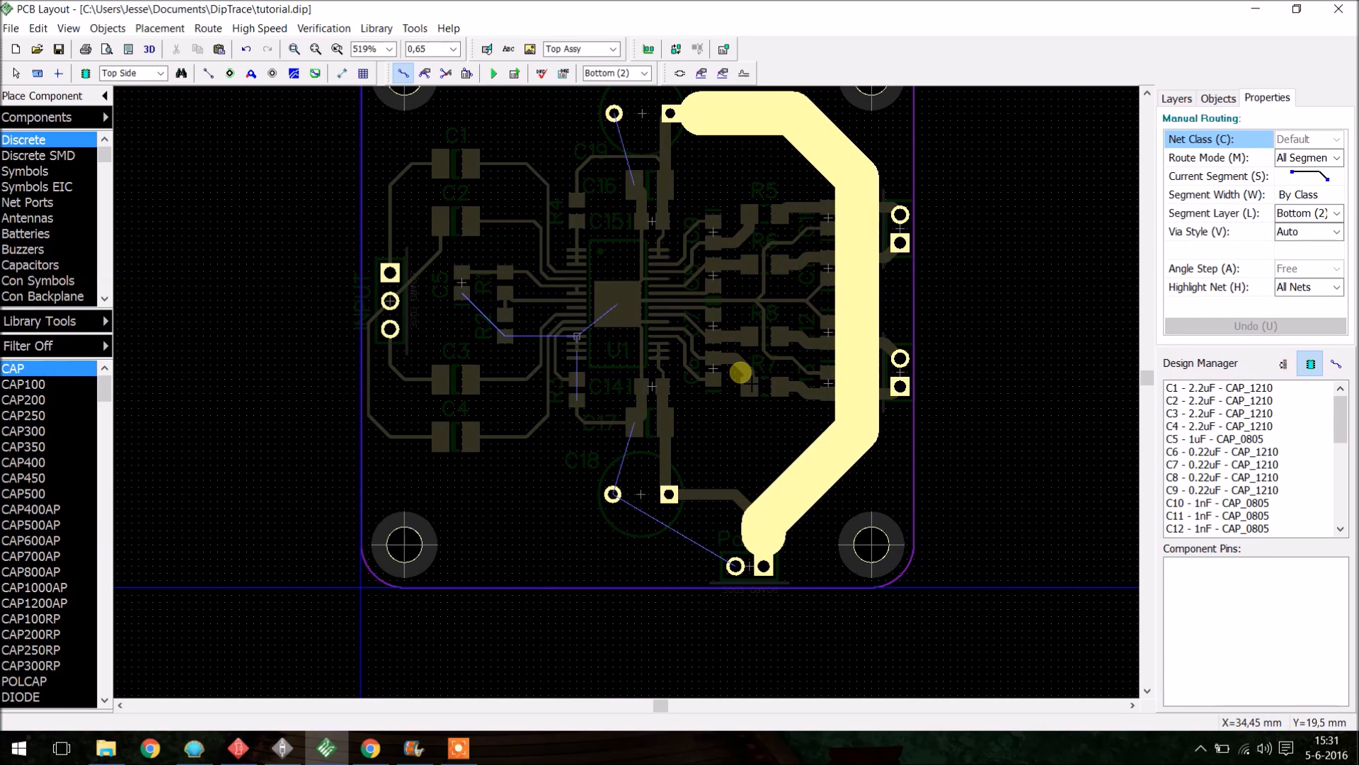
key(l)
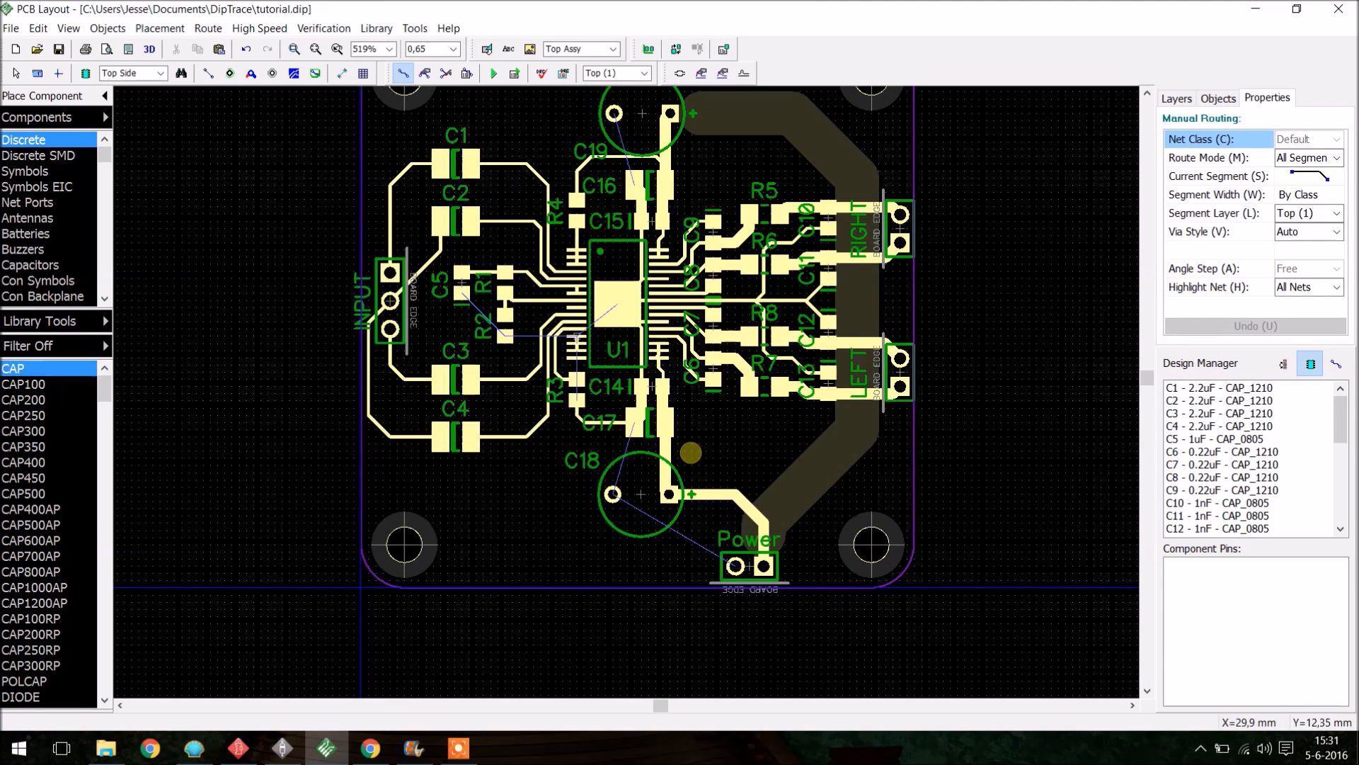
key(Escape)
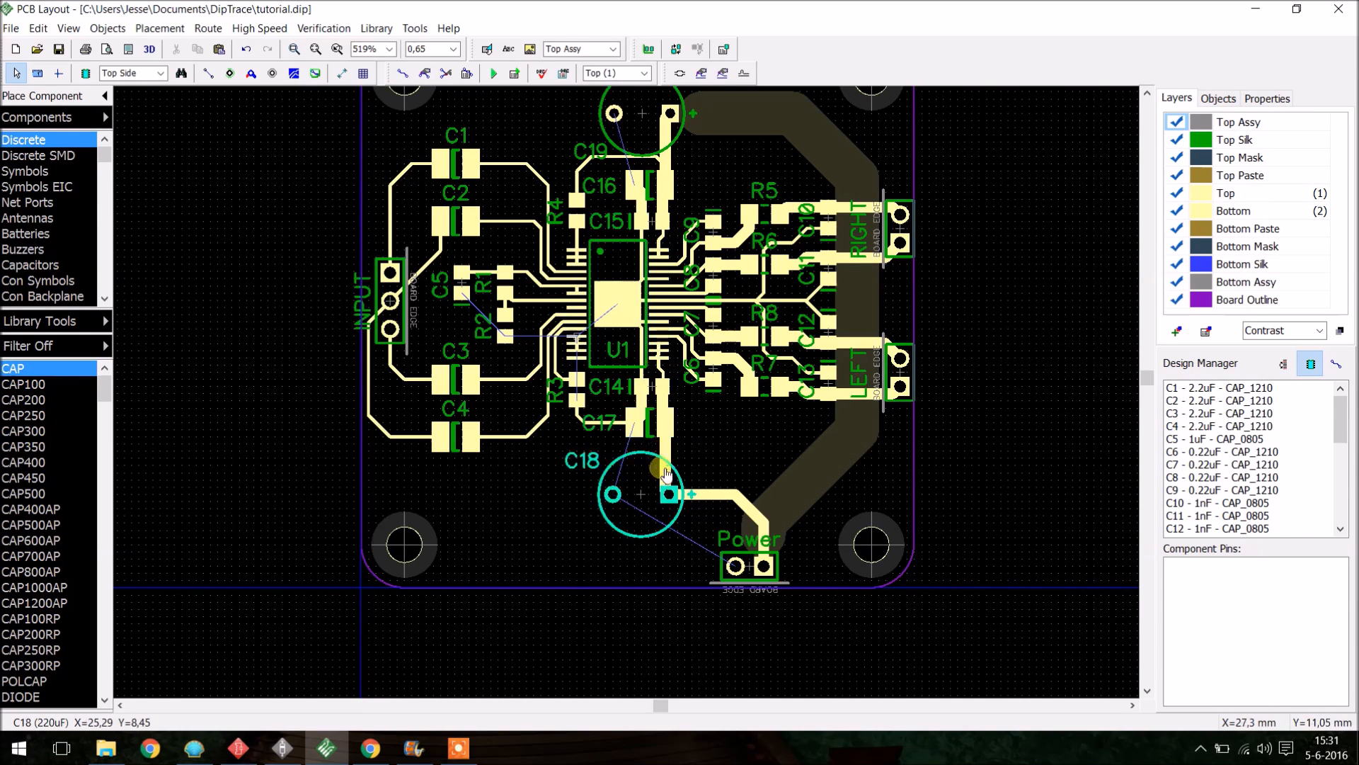
- Place three static vias just outside the board's right edge
scroll(666, 473, up, 2)
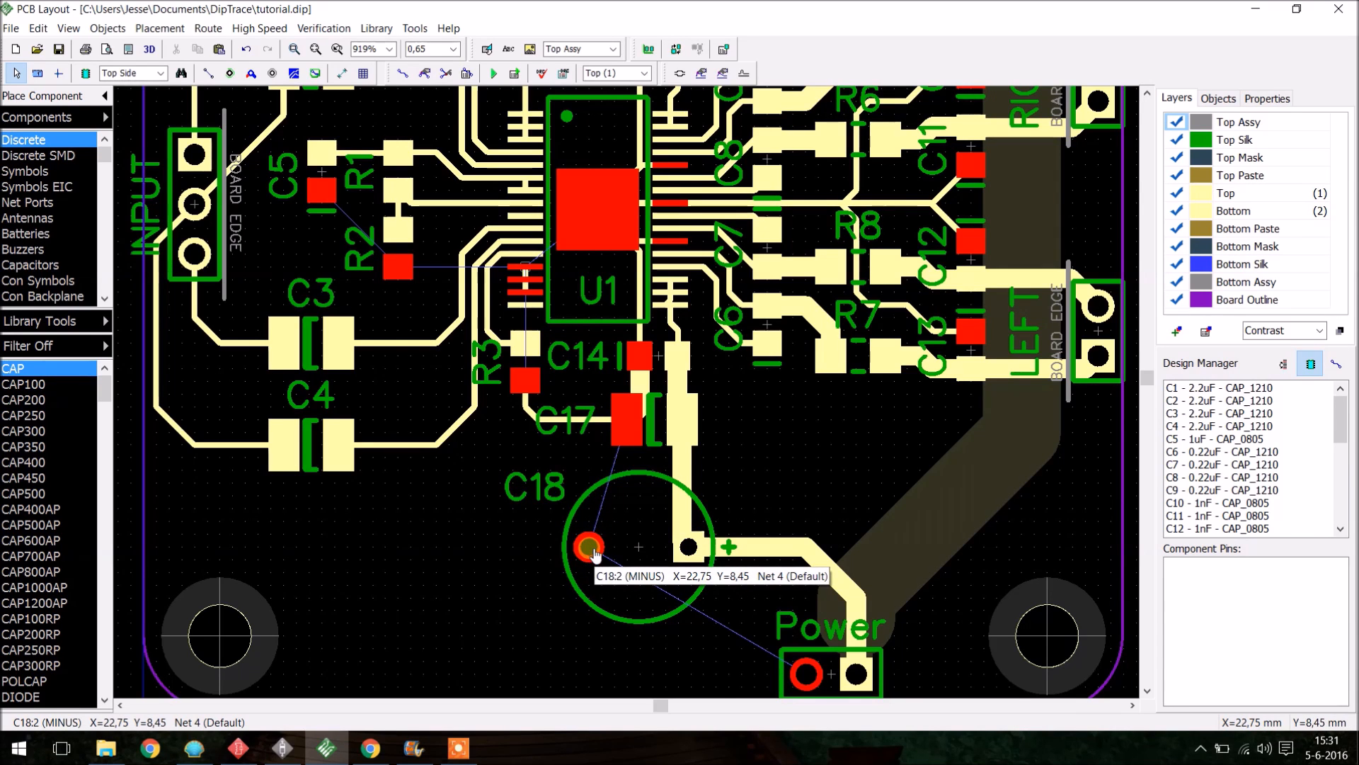
scroll(594, 549, down, 1)
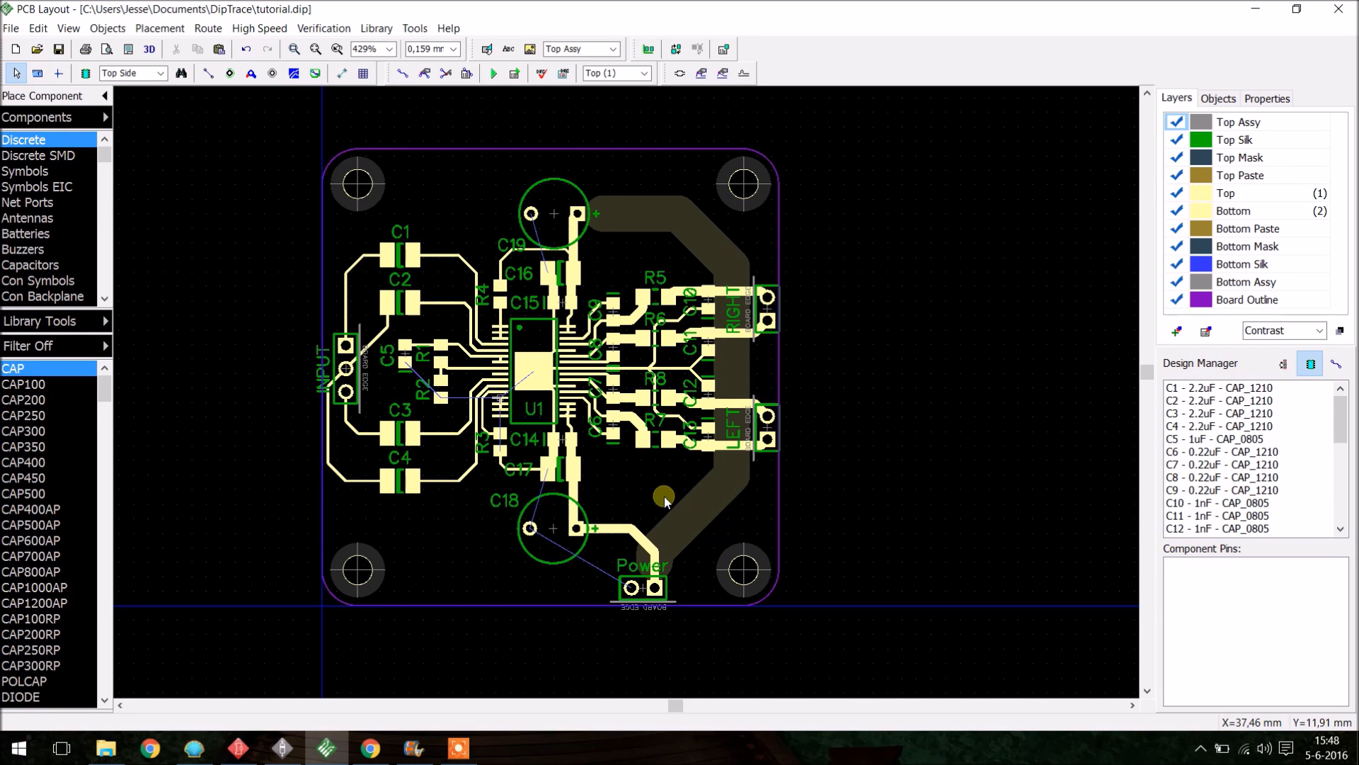
click(252, 73)
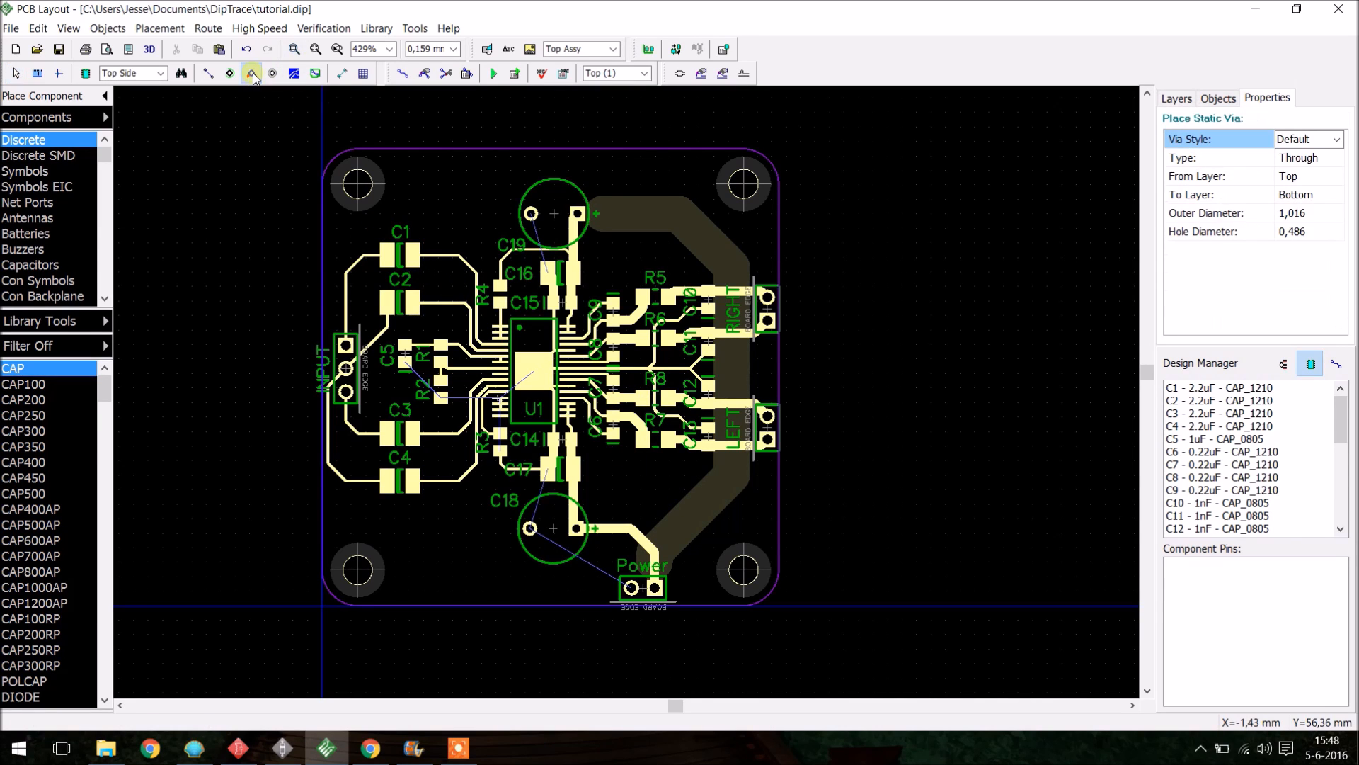
right_click(863, 322)
click(841, 303)
drag(860, 323, 876, 293)
- Copy and paste the vias to build a 3×3 via grid
scroll(873, 323, up, 2)
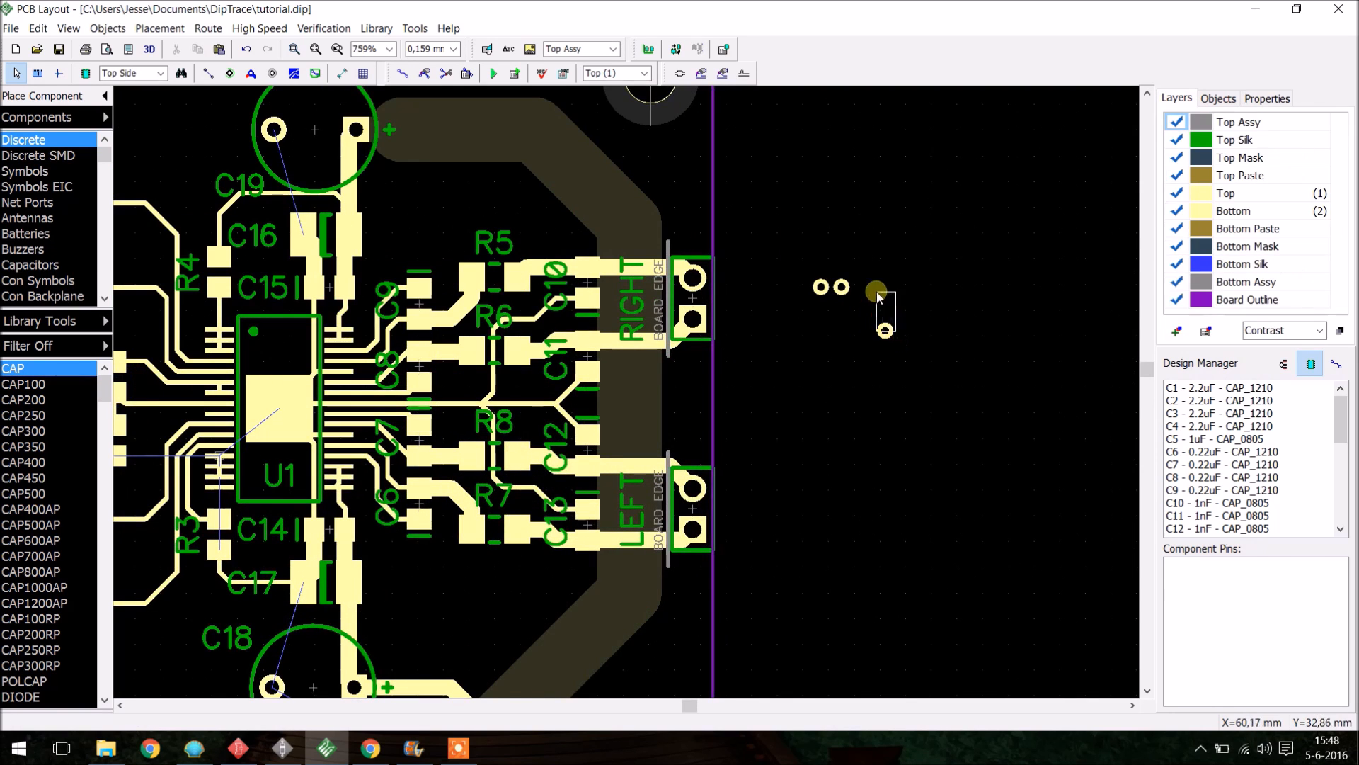
scroll(874, 291, up, 2)
drag(892, 356, 858, 283)
key(ctrl+c)
key(ctrl+v)
drag(933, 353, 871, 325)
click(898, 379)
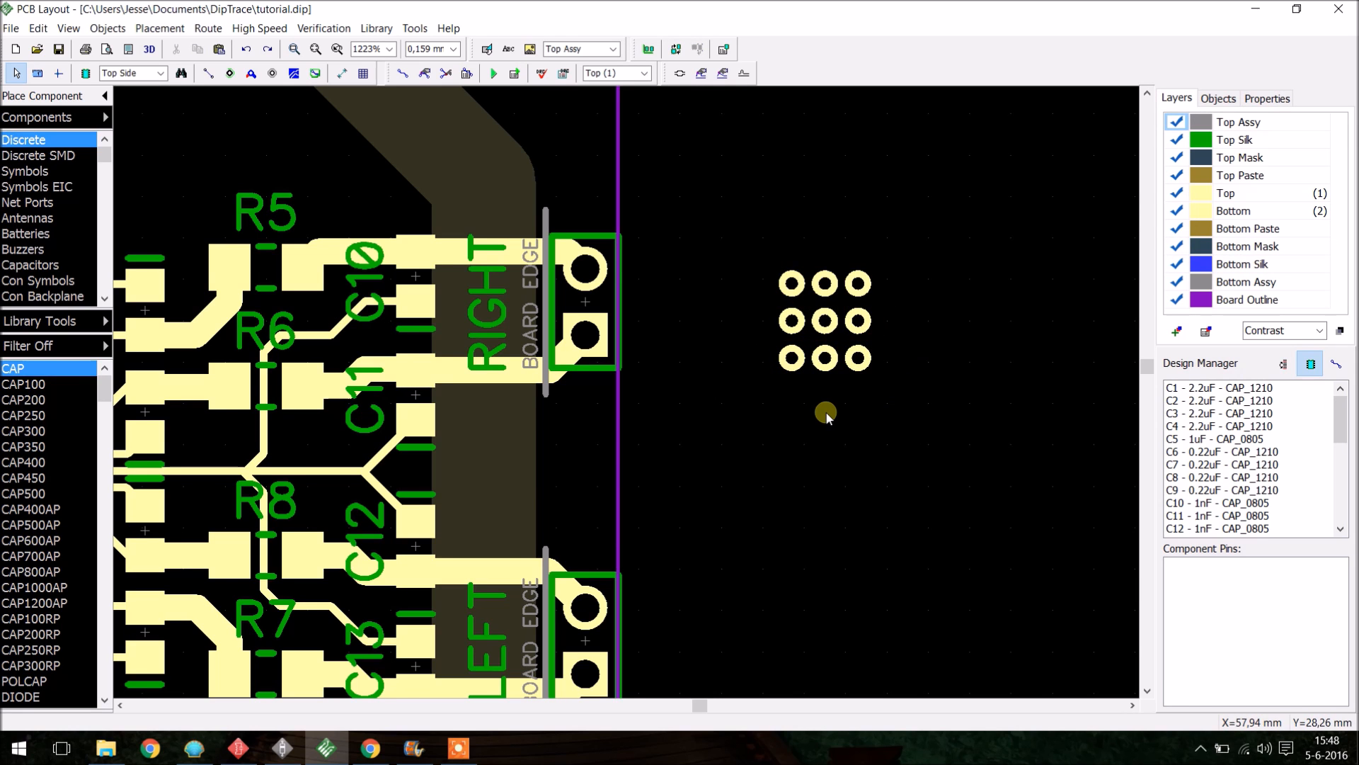
- Select the via grid and add the selected vias to Net 4
scroll(825, 410, down, 4)
scroll(825, 334, up, 3)
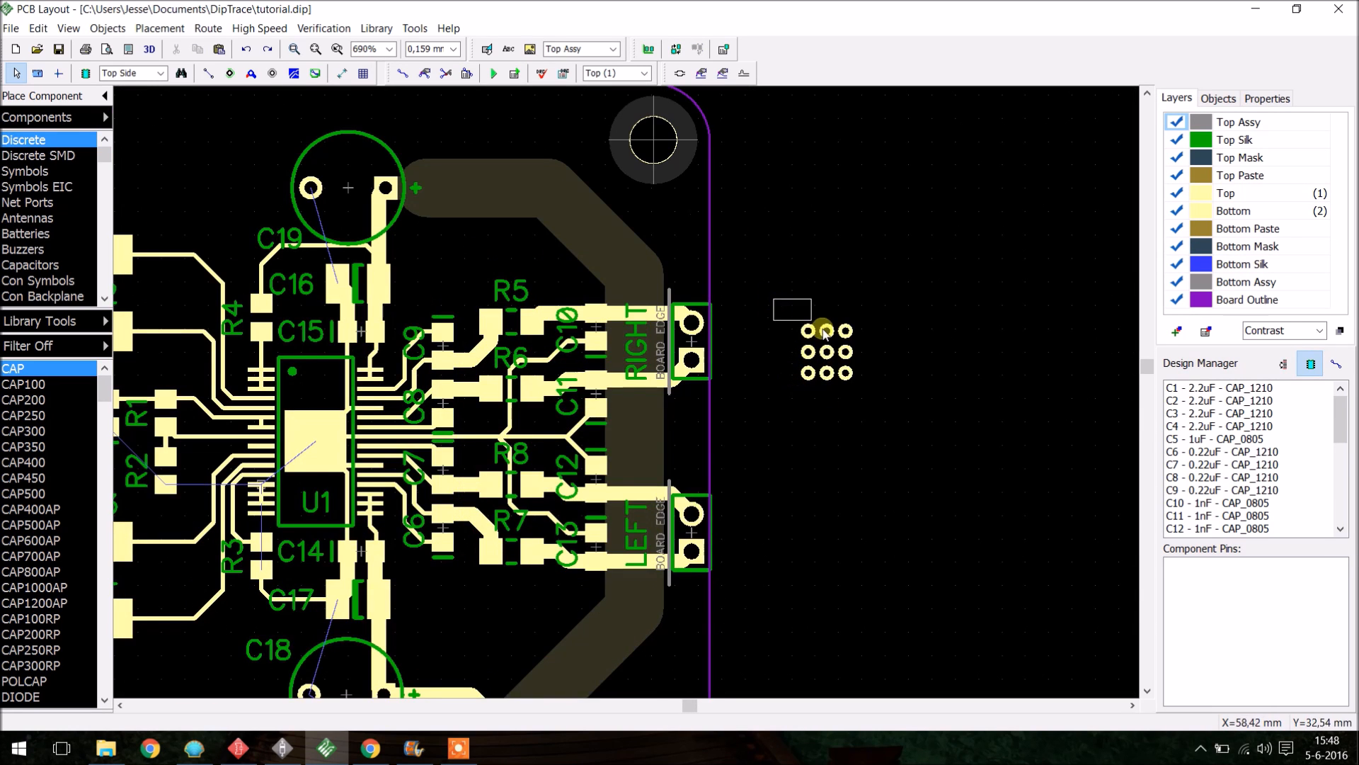
drag(823, 331, 903, 421)
drag(856, 379, 805, 433)
click(860, 372)
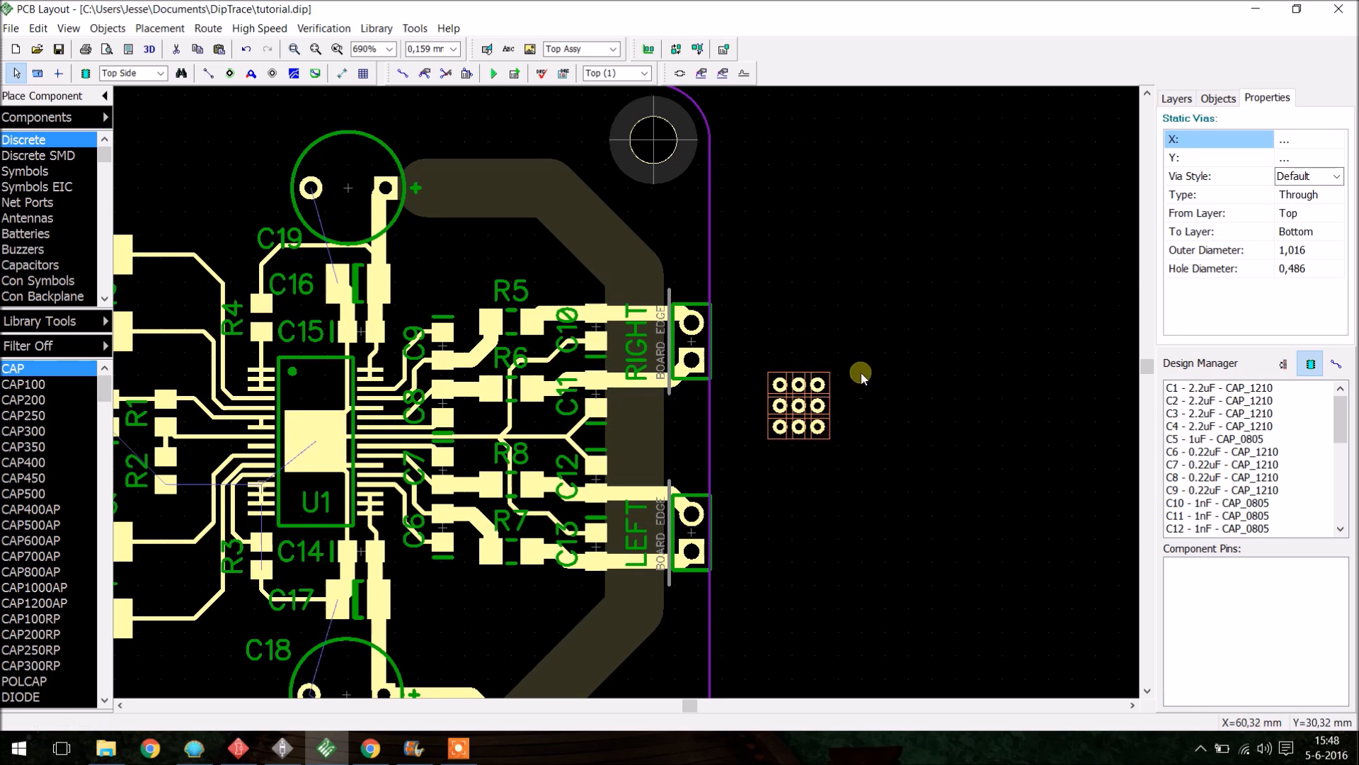
scroll(831, 450, up, 2)
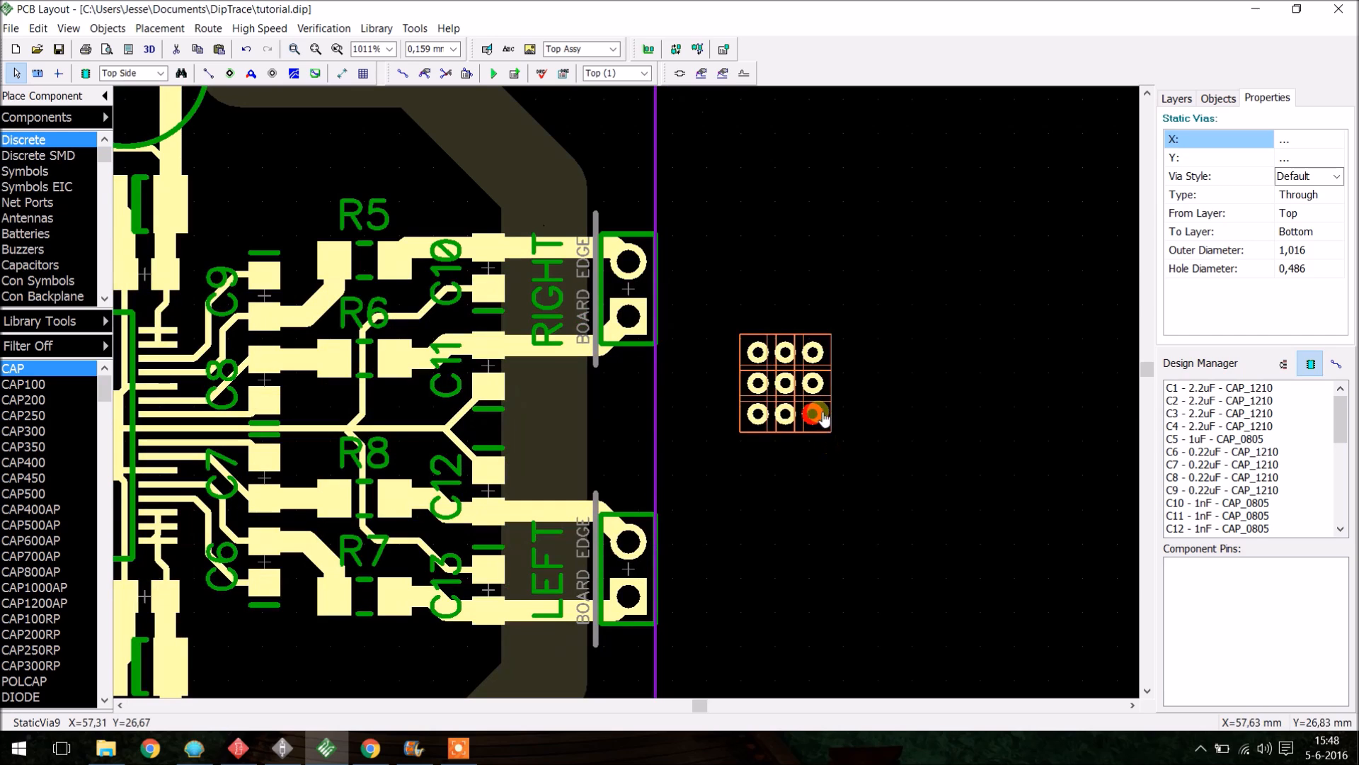
right_click(813, 418)
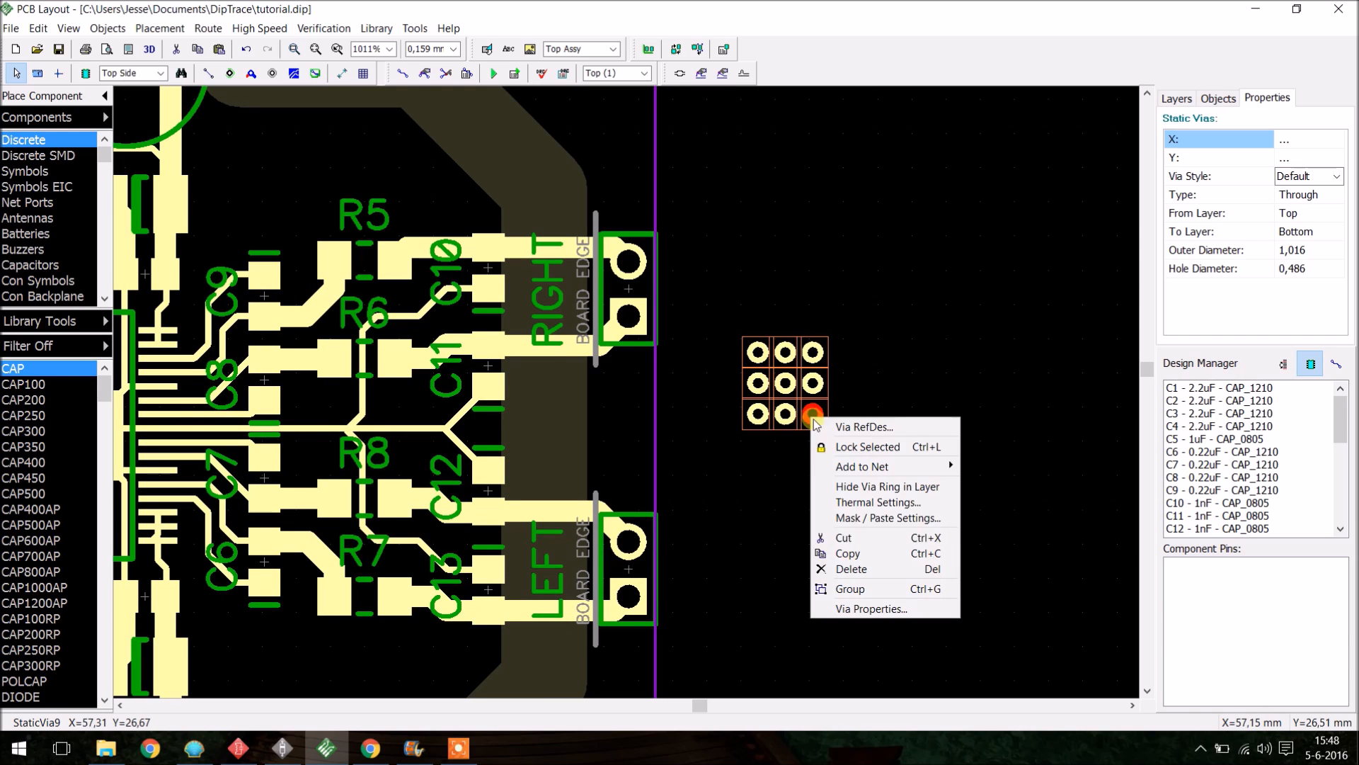
mouse_move(870, 471)
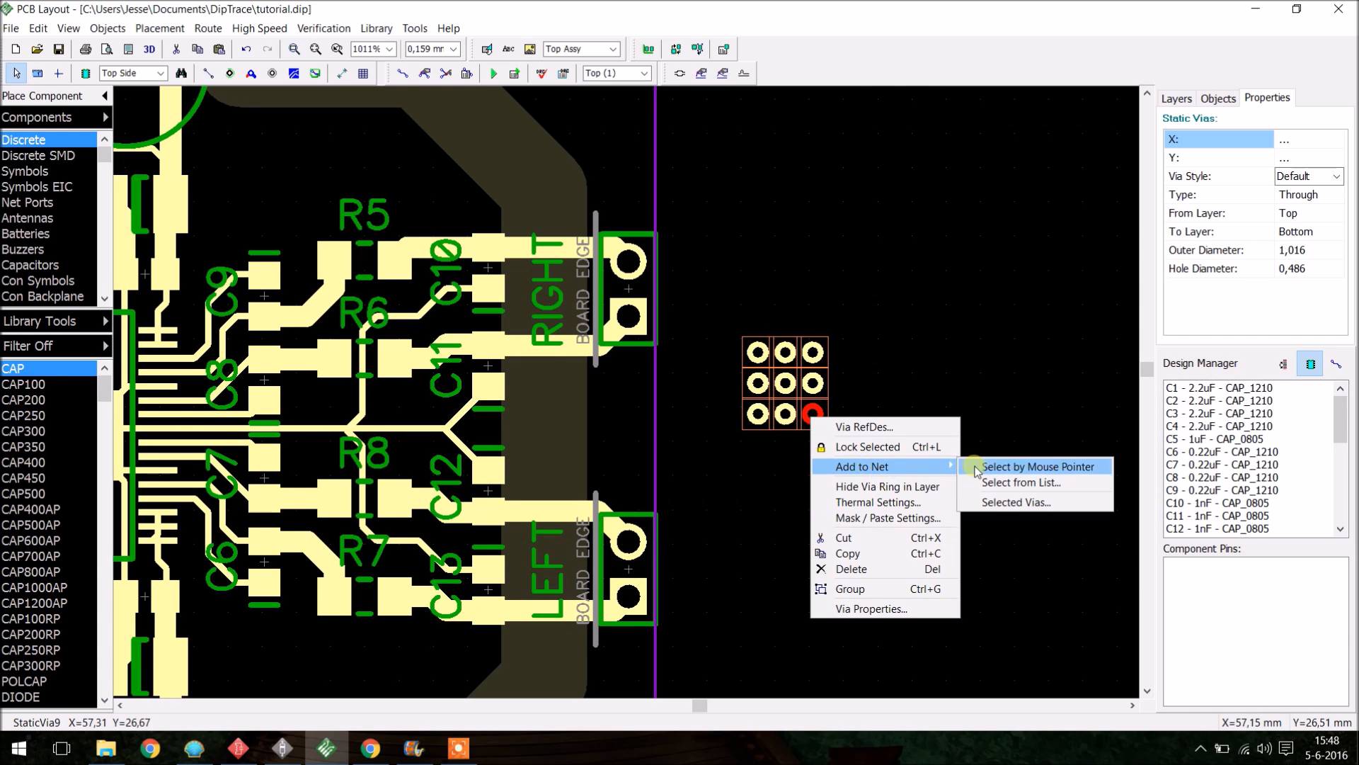
click(1001, 505)
click(736, 390)
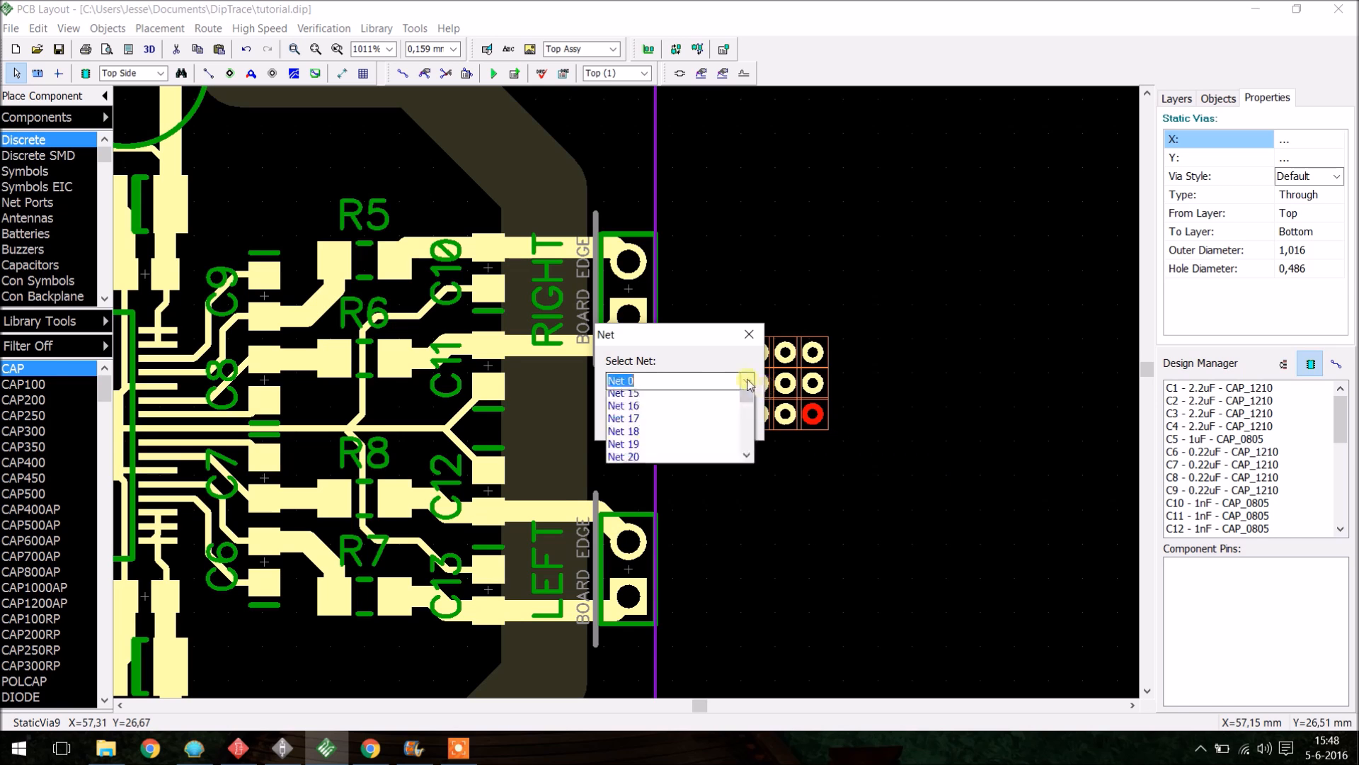
click(715, 449)
click(657, 422)
- Move the via grid onto U1's central thermal pad
scroll(933, 398, down, 2)
scroll(833, 382, down, 2)
scroll(601, 424, up, 3)
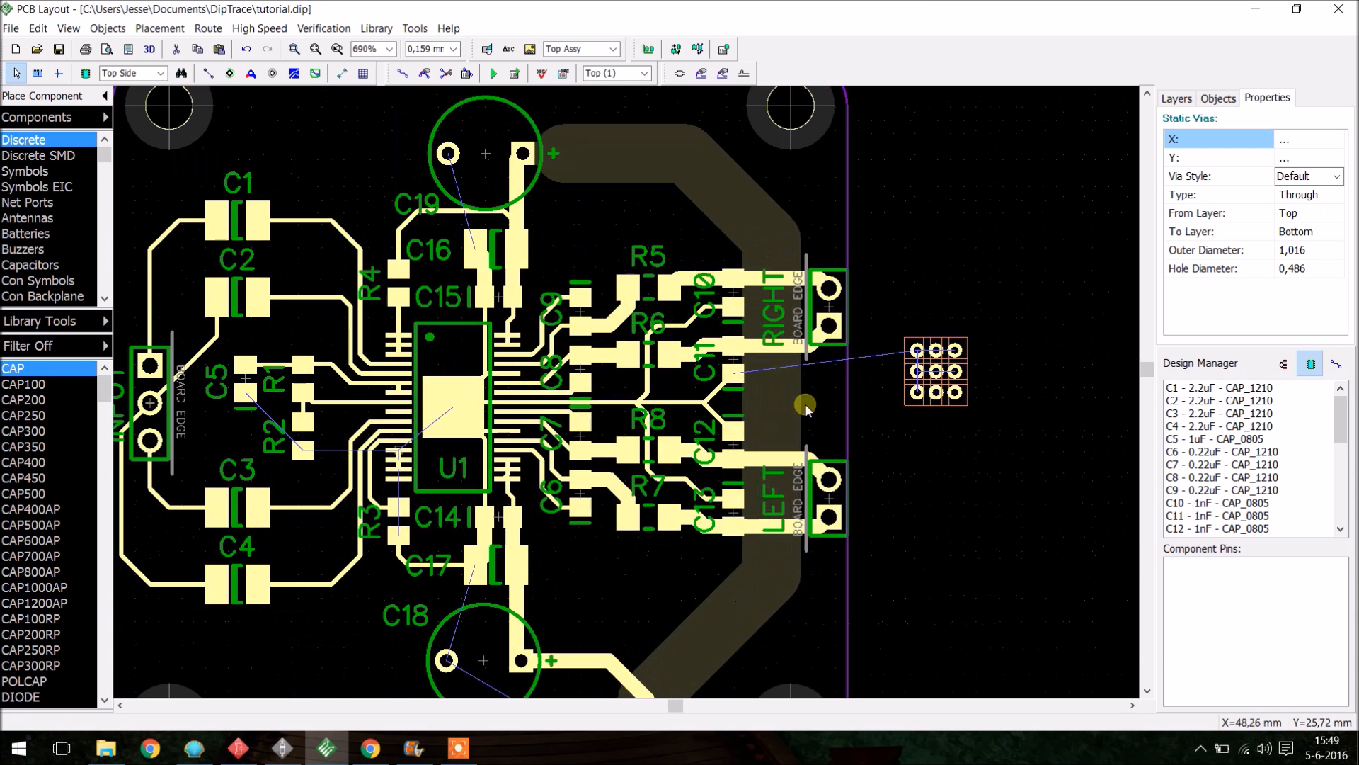
drag(949, 390, 469, 425)
scroll(468, 425, up, 4)
scroll(473, 434, up, 3)
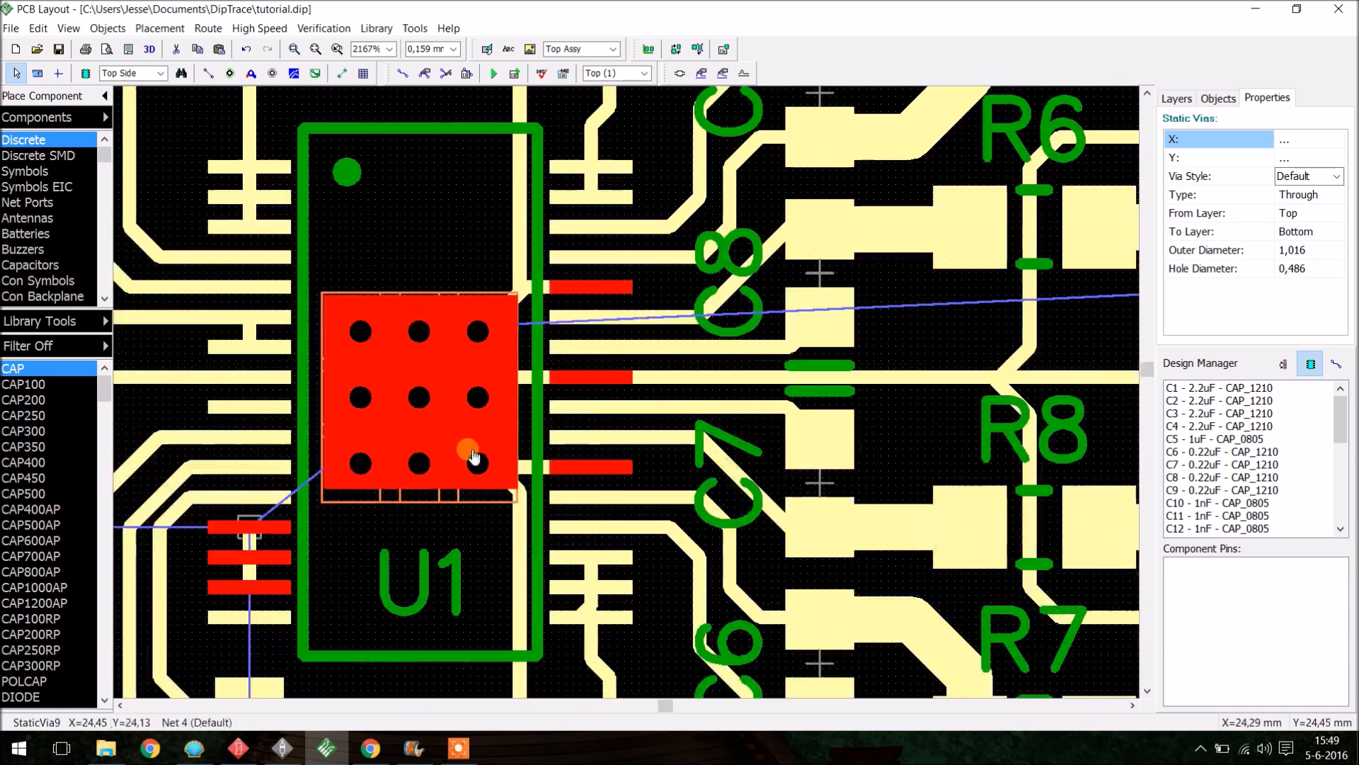
drag(481, 469, 480, 459)
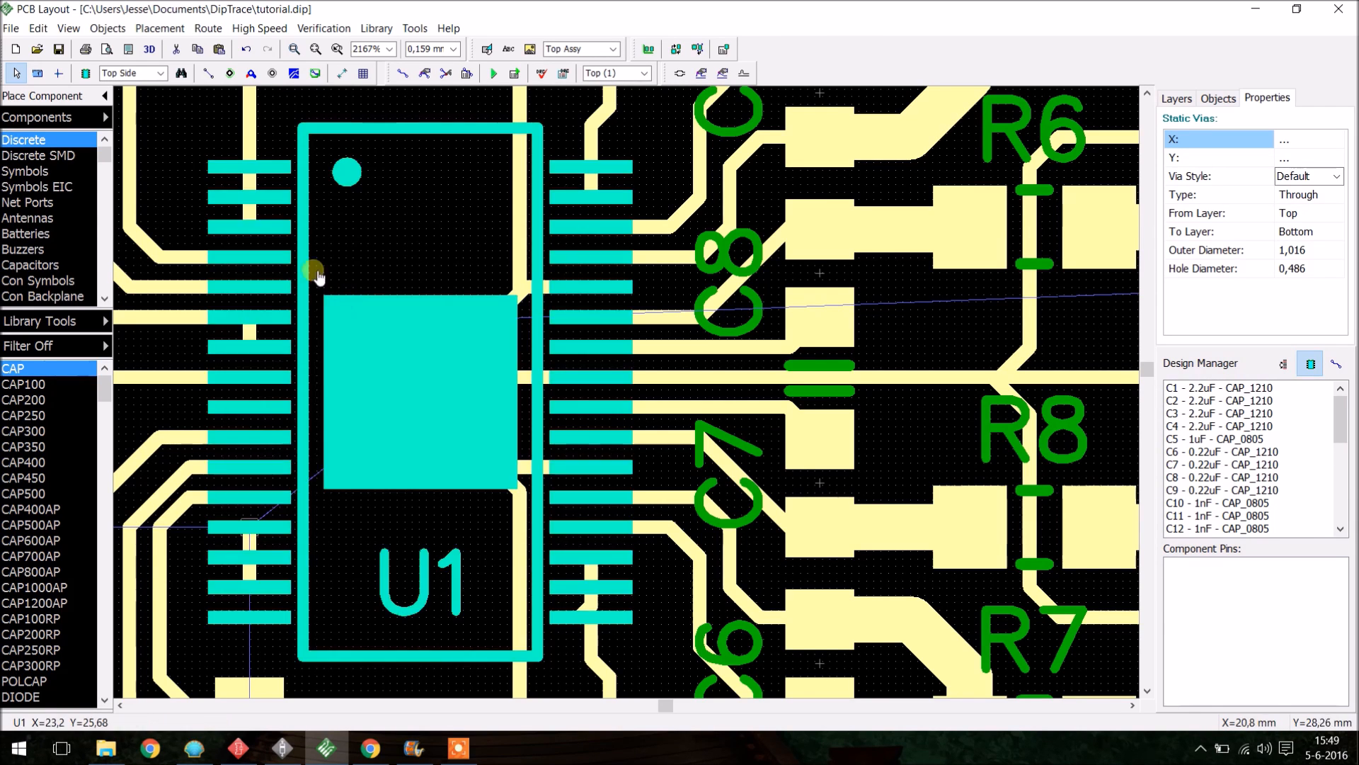
key(Delete)
scroll(396, 423, down, 5)
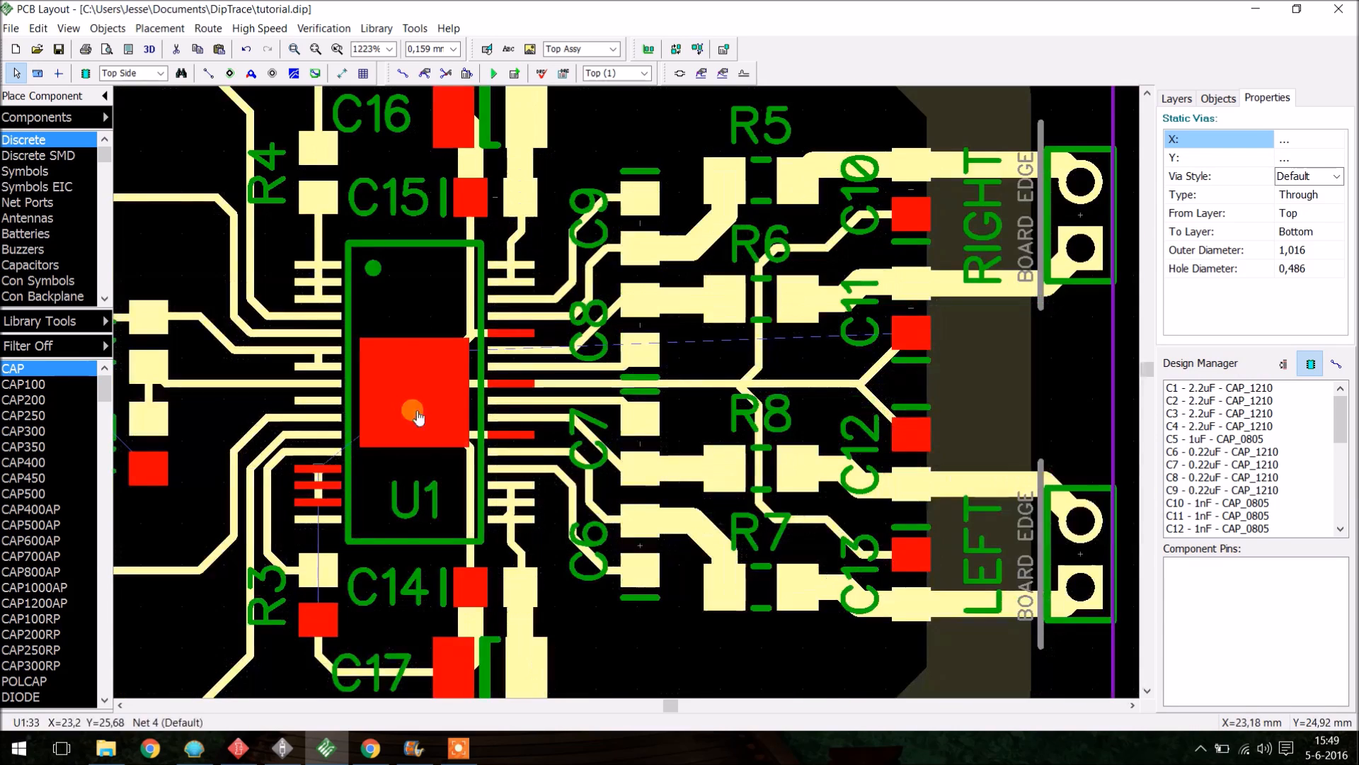
key(ctrl+z)
click(957, 372)
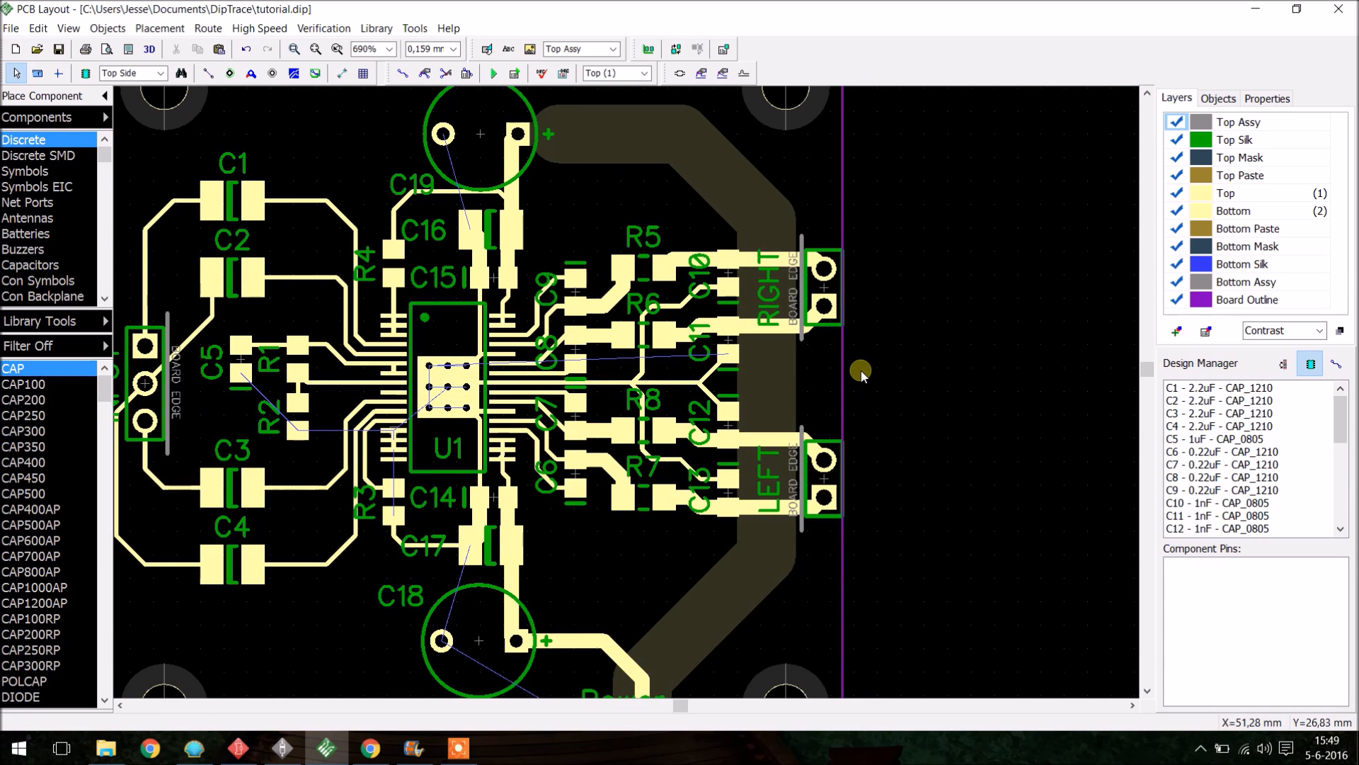
- Switch to the bottom layer and draw a small triangular copper pour near C16 and C2
key(b)
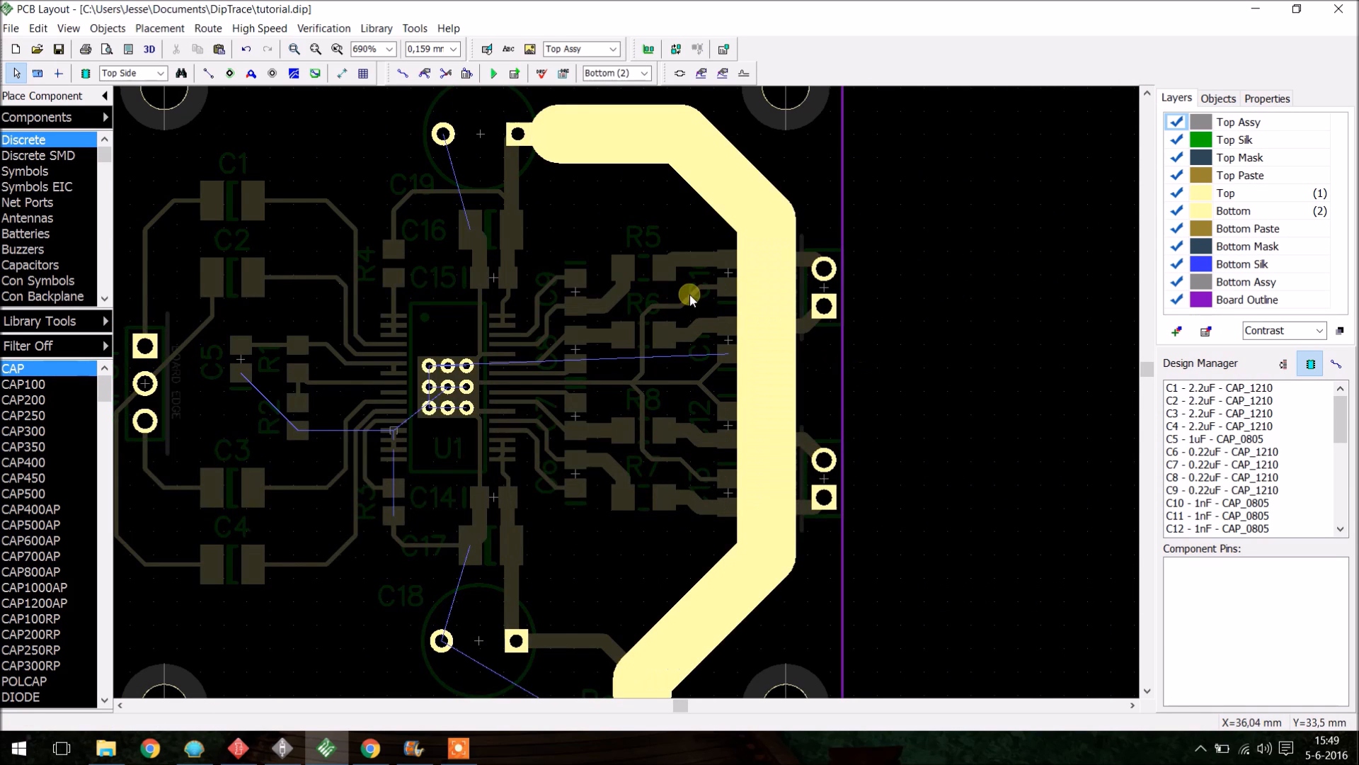
scroll(641, 391, down, 1)
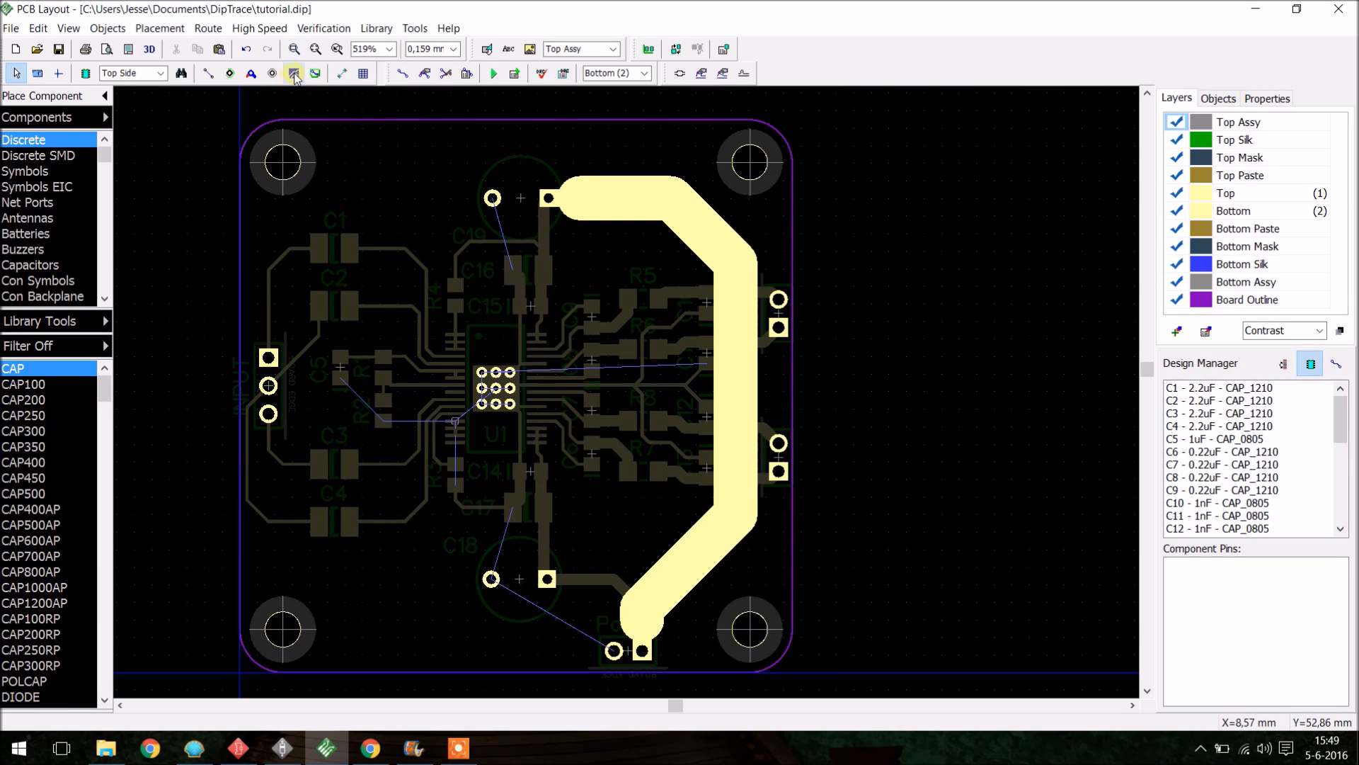
click(294, 73)
click(398, 260)
click(465, 275)
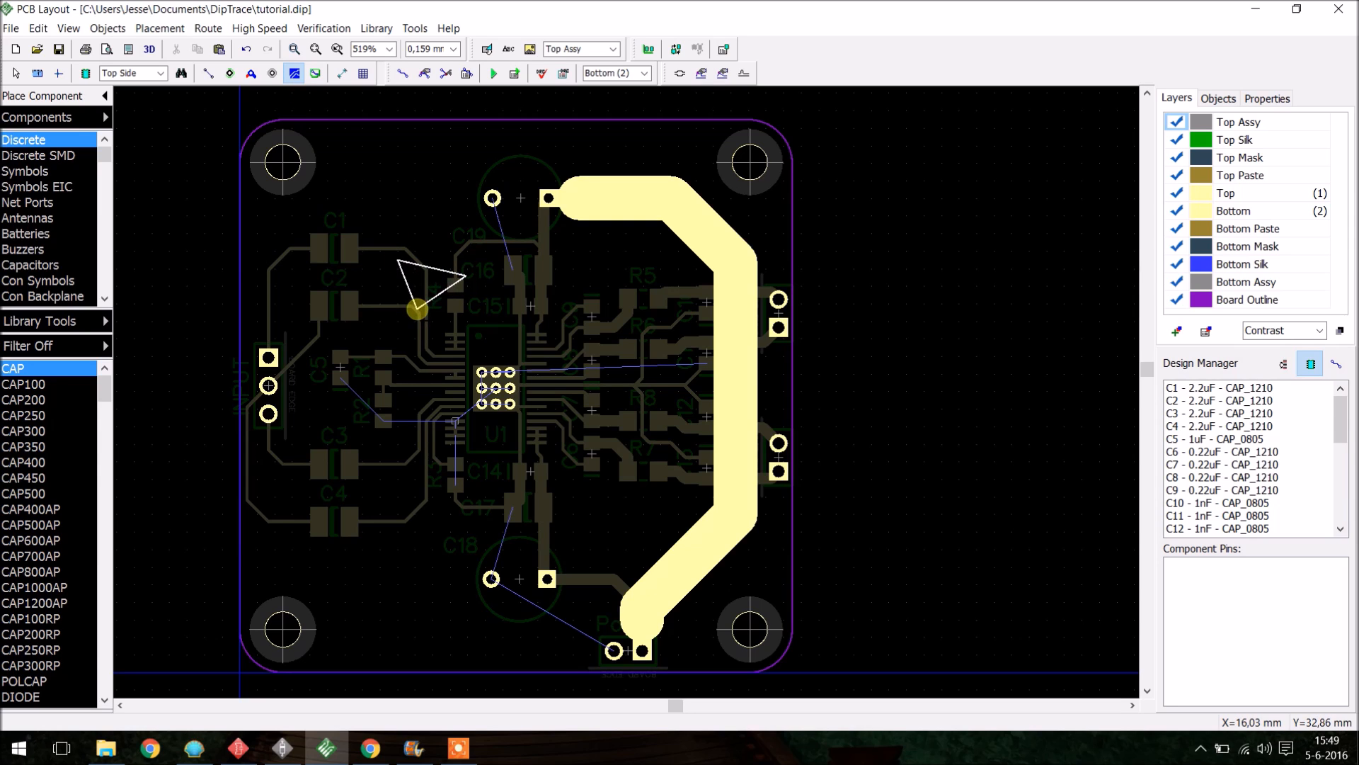
double_click(418, 308)
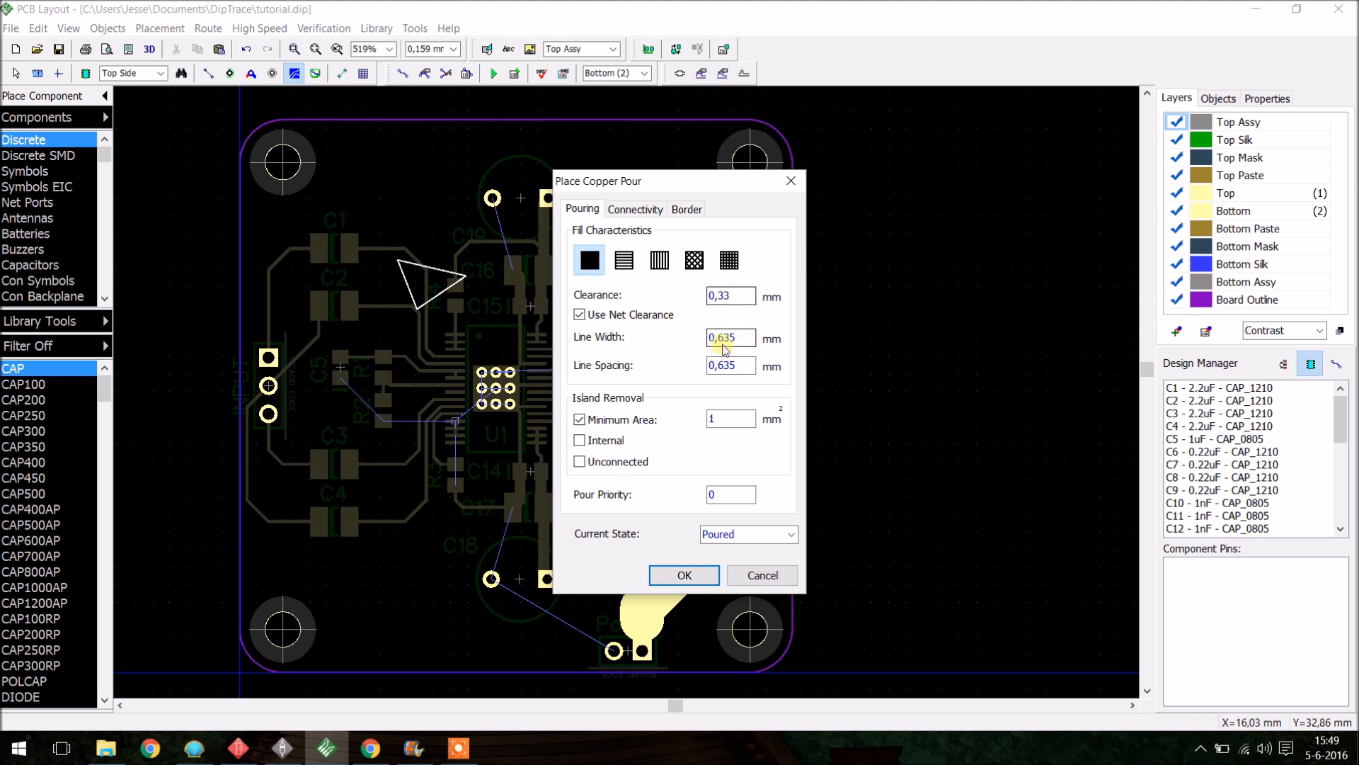
- Set the bottom copper pour to connect to Net 4 with 4 spoke 45 thermals and a board-dependent border, and pour it
click(633, 211)
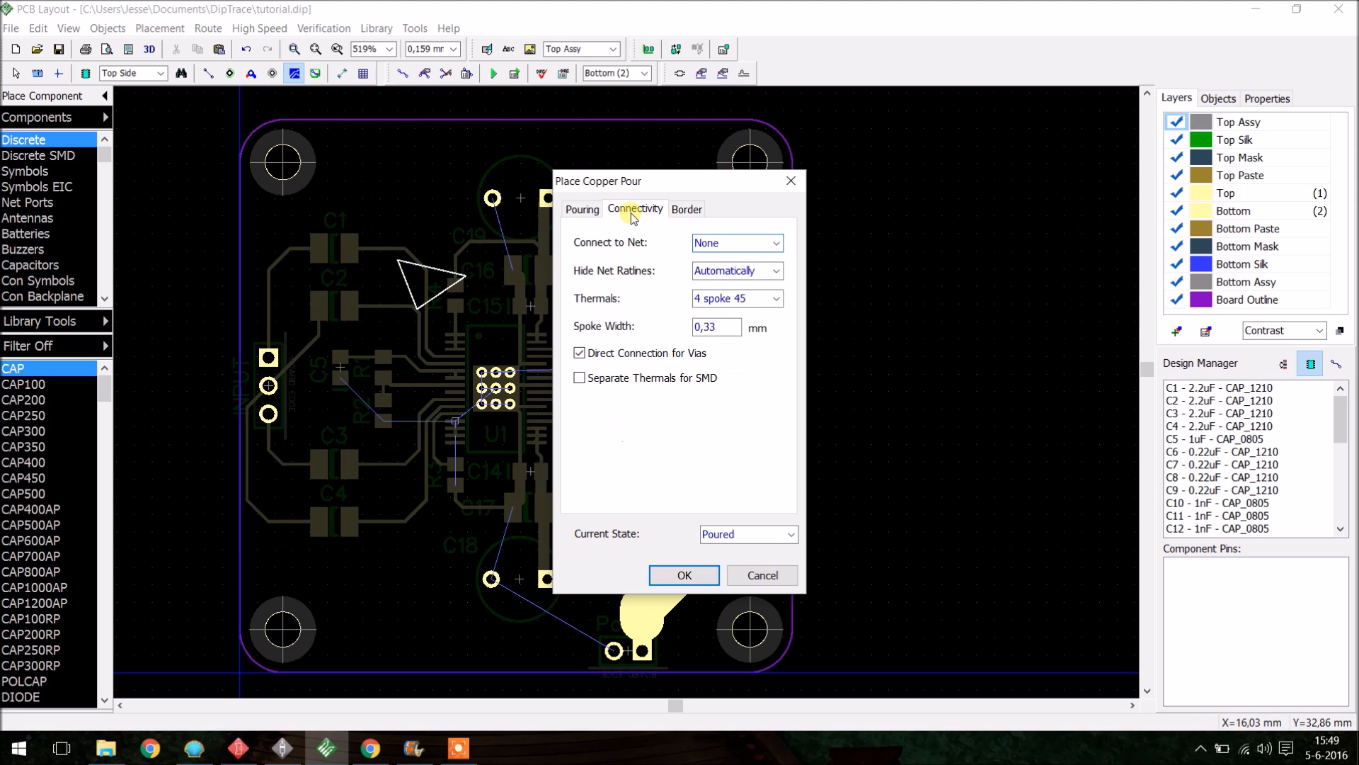
click(776, 245)
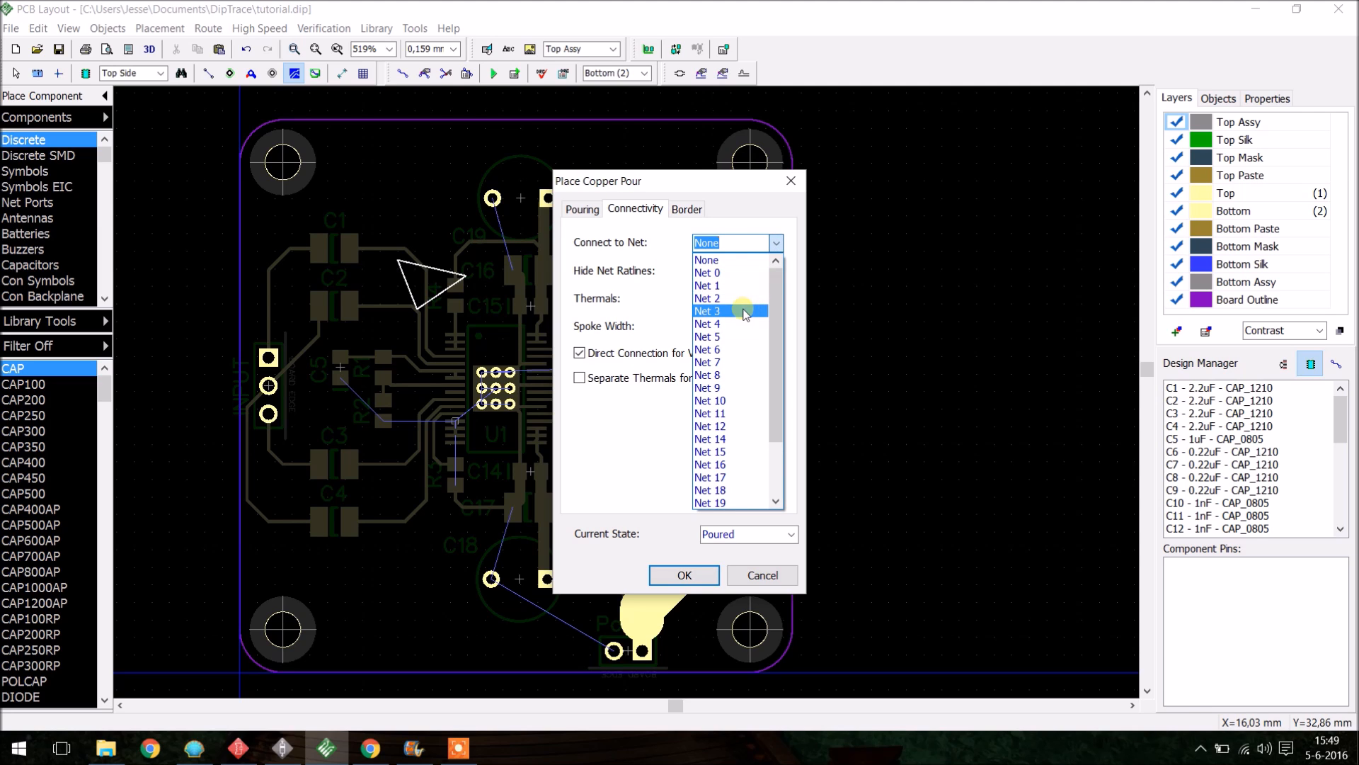
click(744, 324)
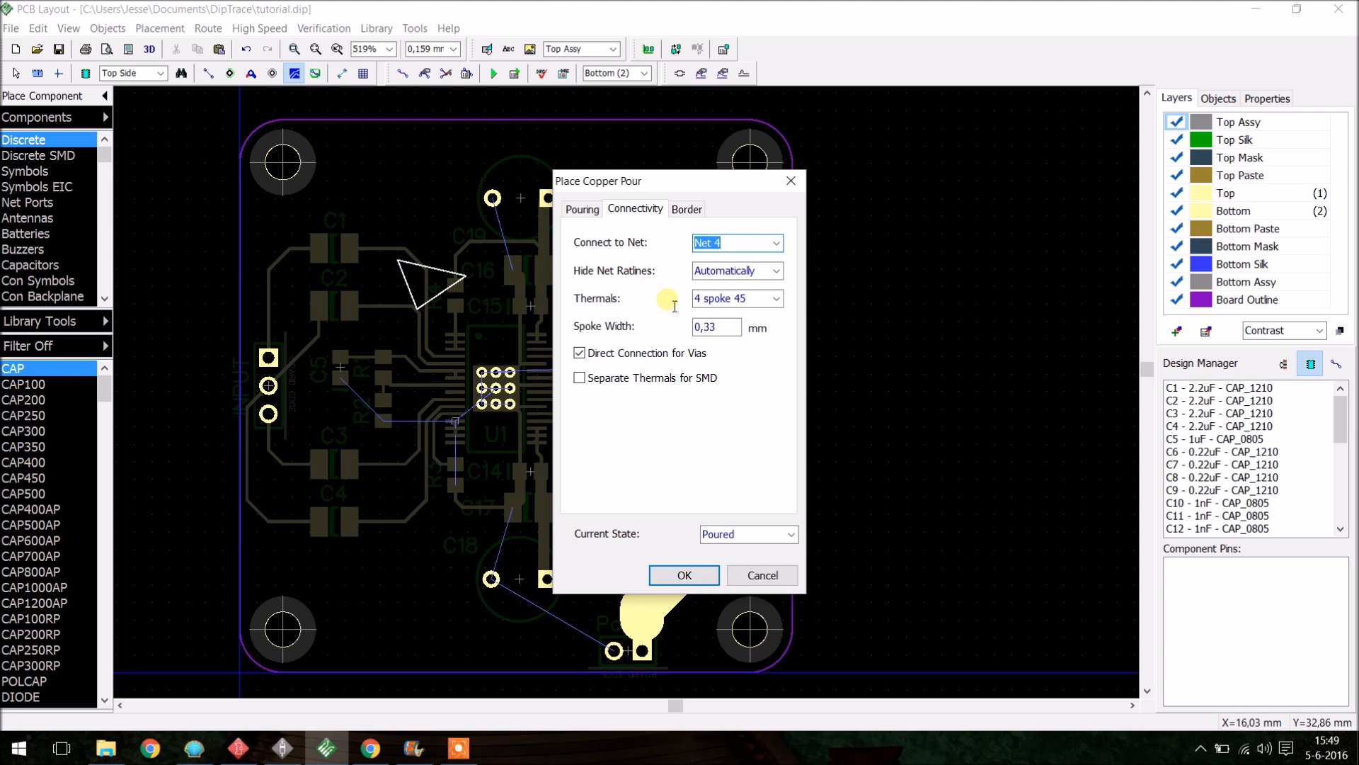
click(774, 300)
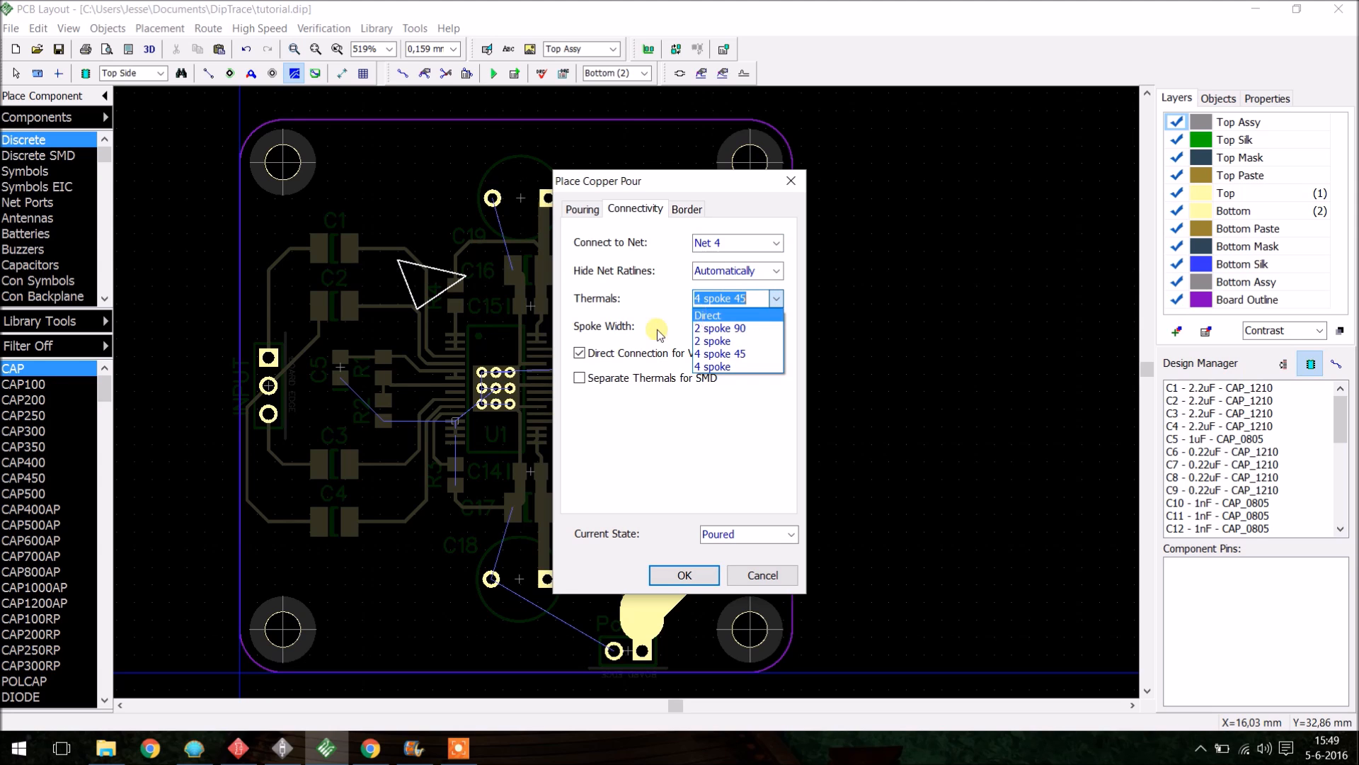
click(731, 356)
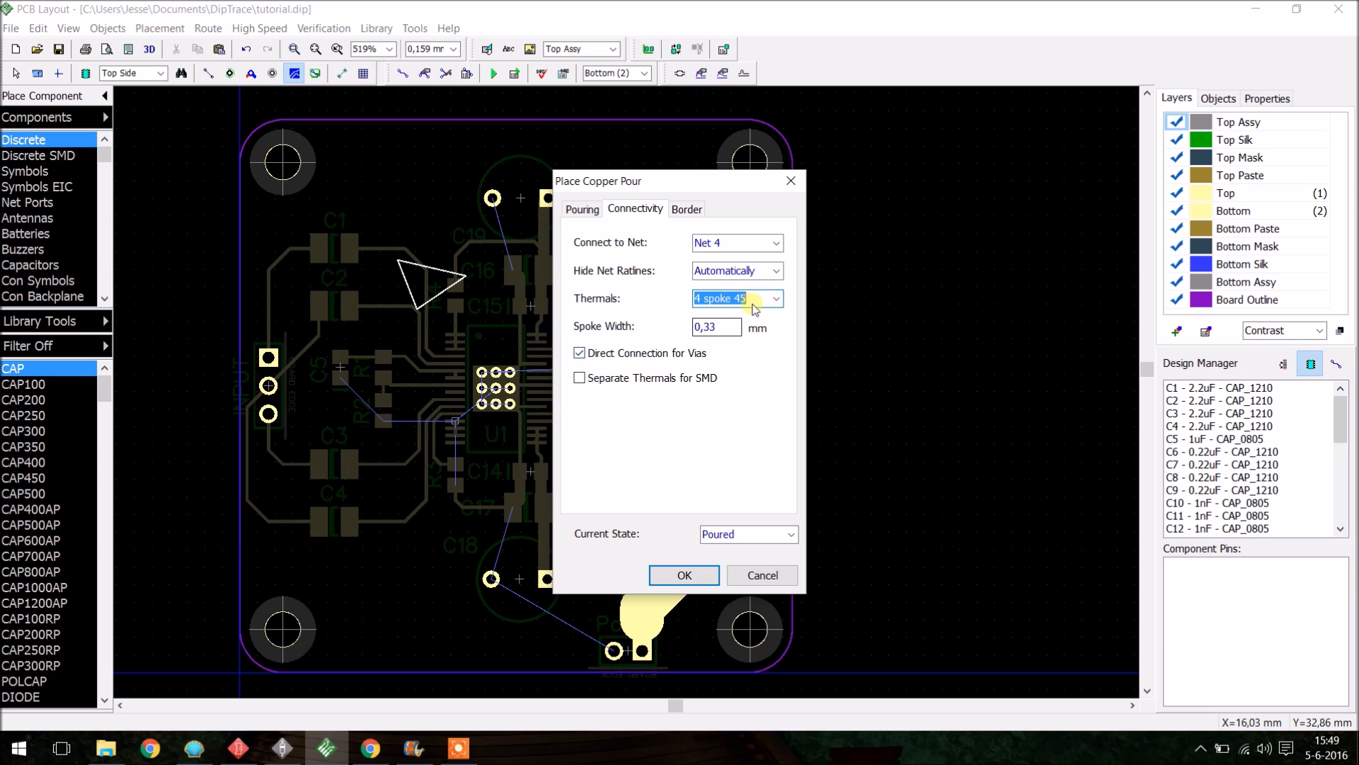
click(686, 209)
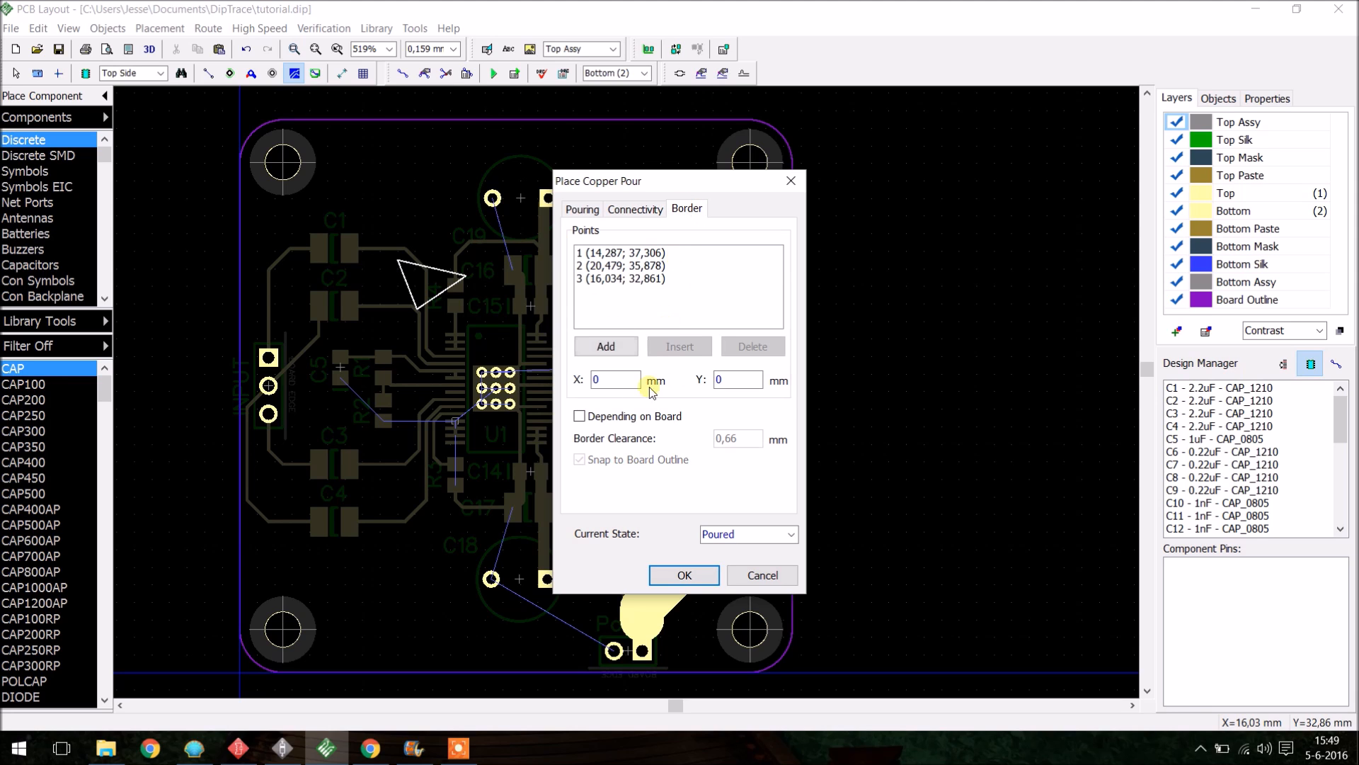
click(621, 419)
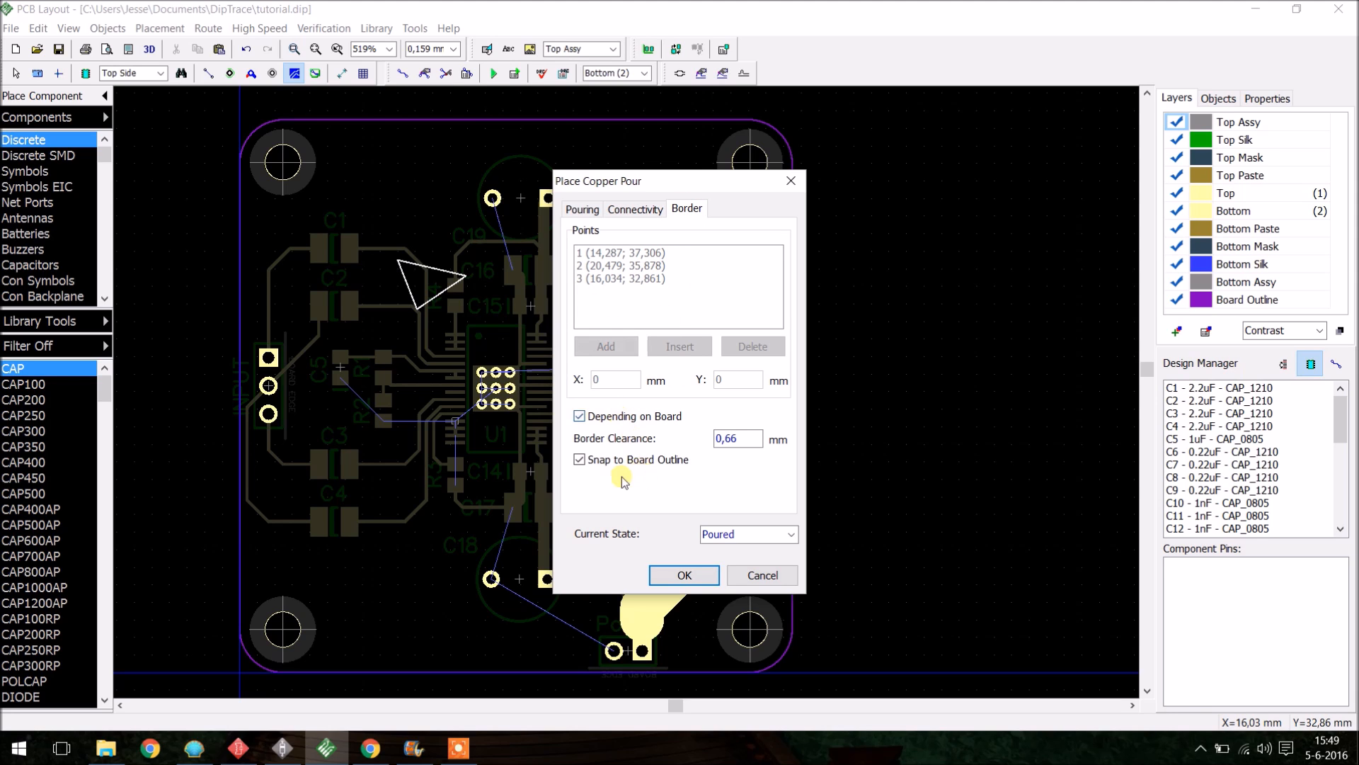
click(684, 576)
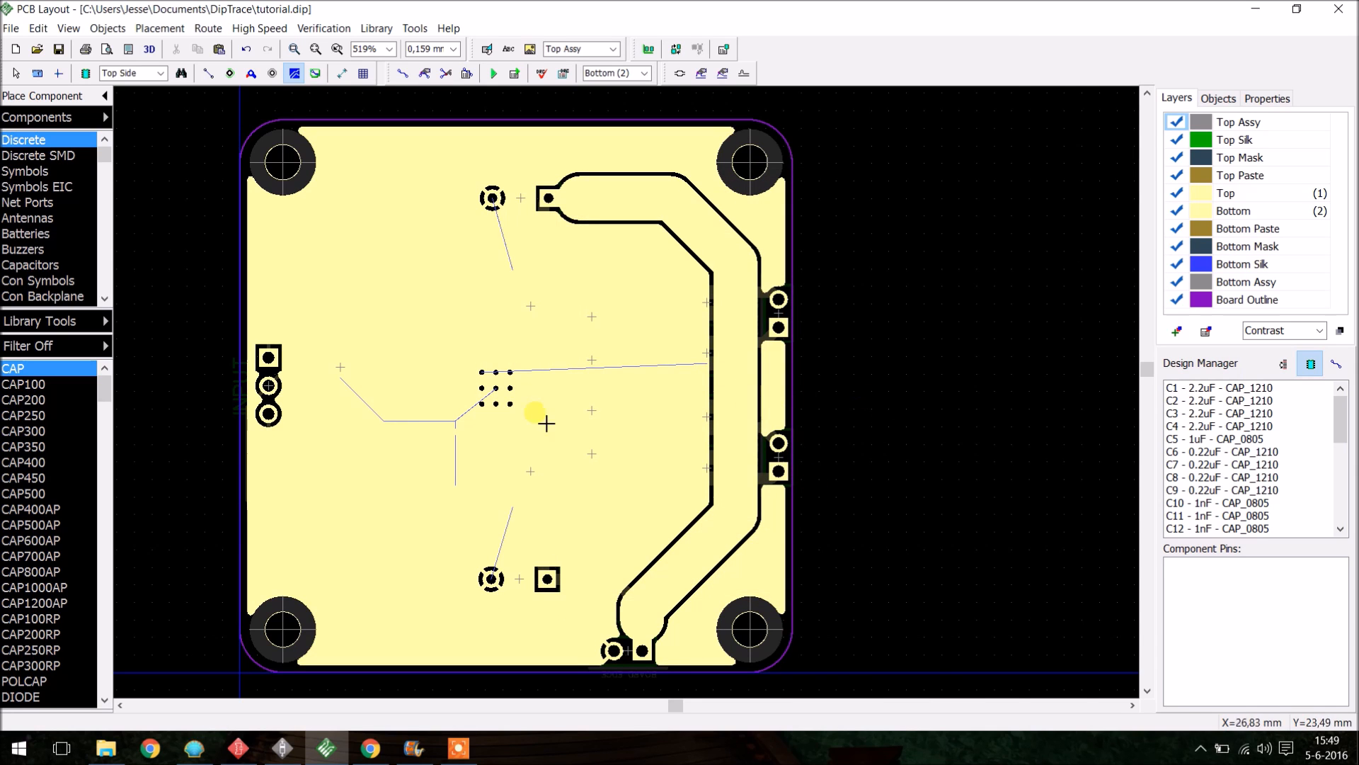
- Inspect the bottom pour around the via grid and U1's thermal pad on both layers
scroll(538, 397, up, 2)
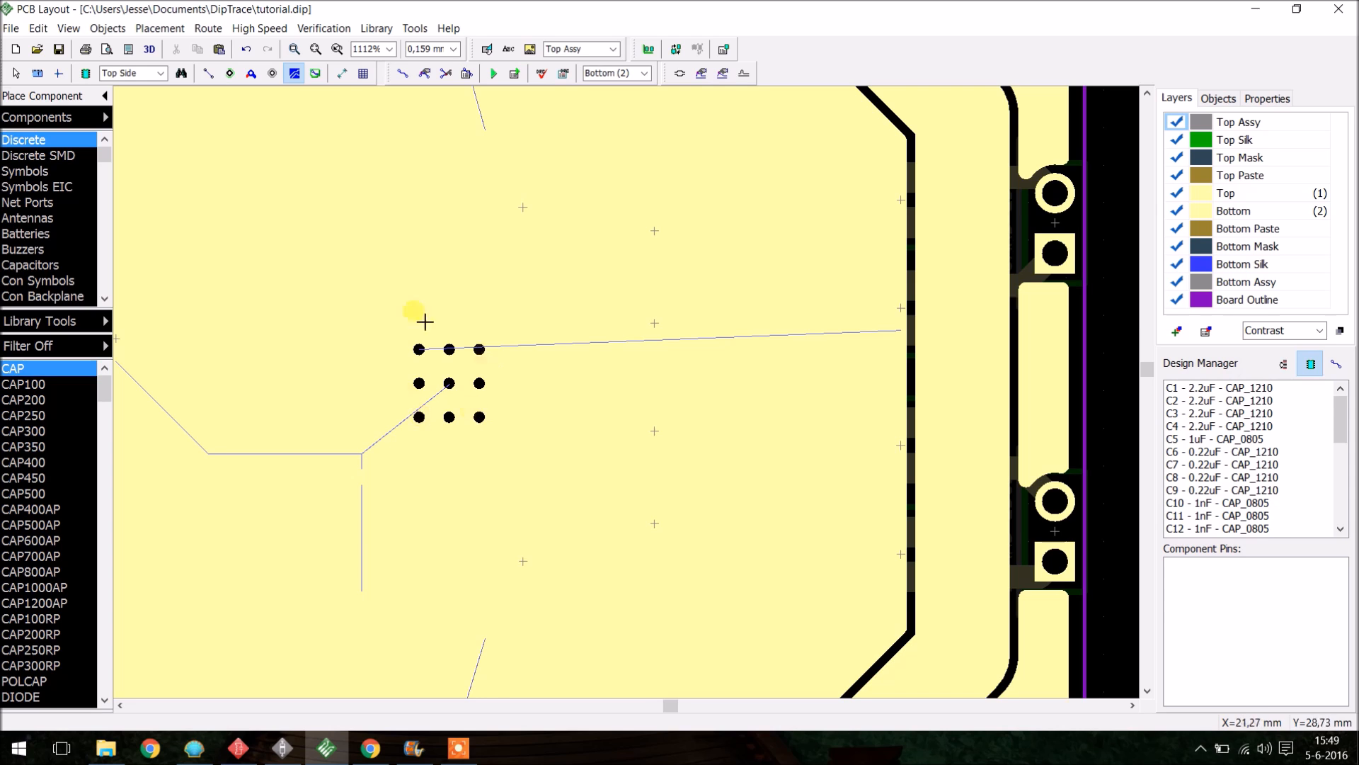
scroll(668, 418, down, 3)
scroll(489, 418, up, 4)
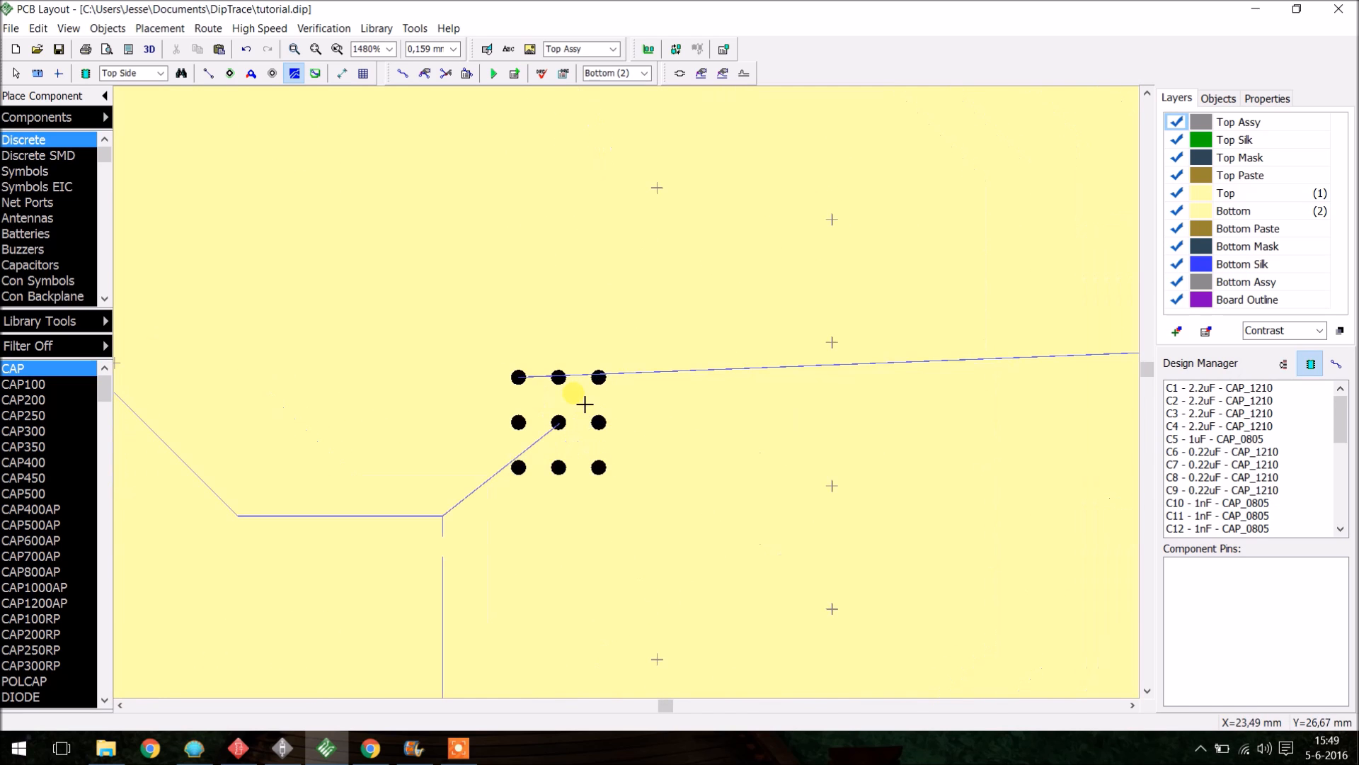
scroll(609, 409, down, 3)
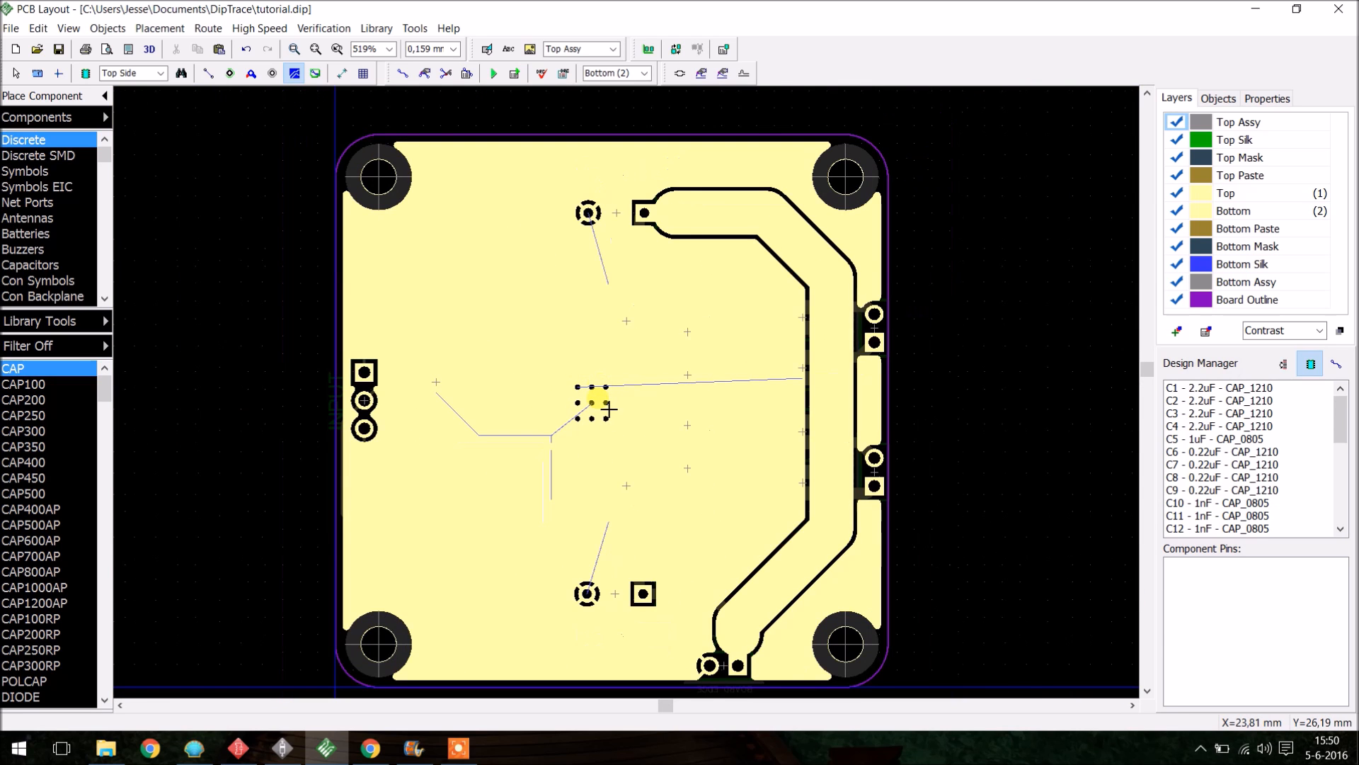
key(Tab)
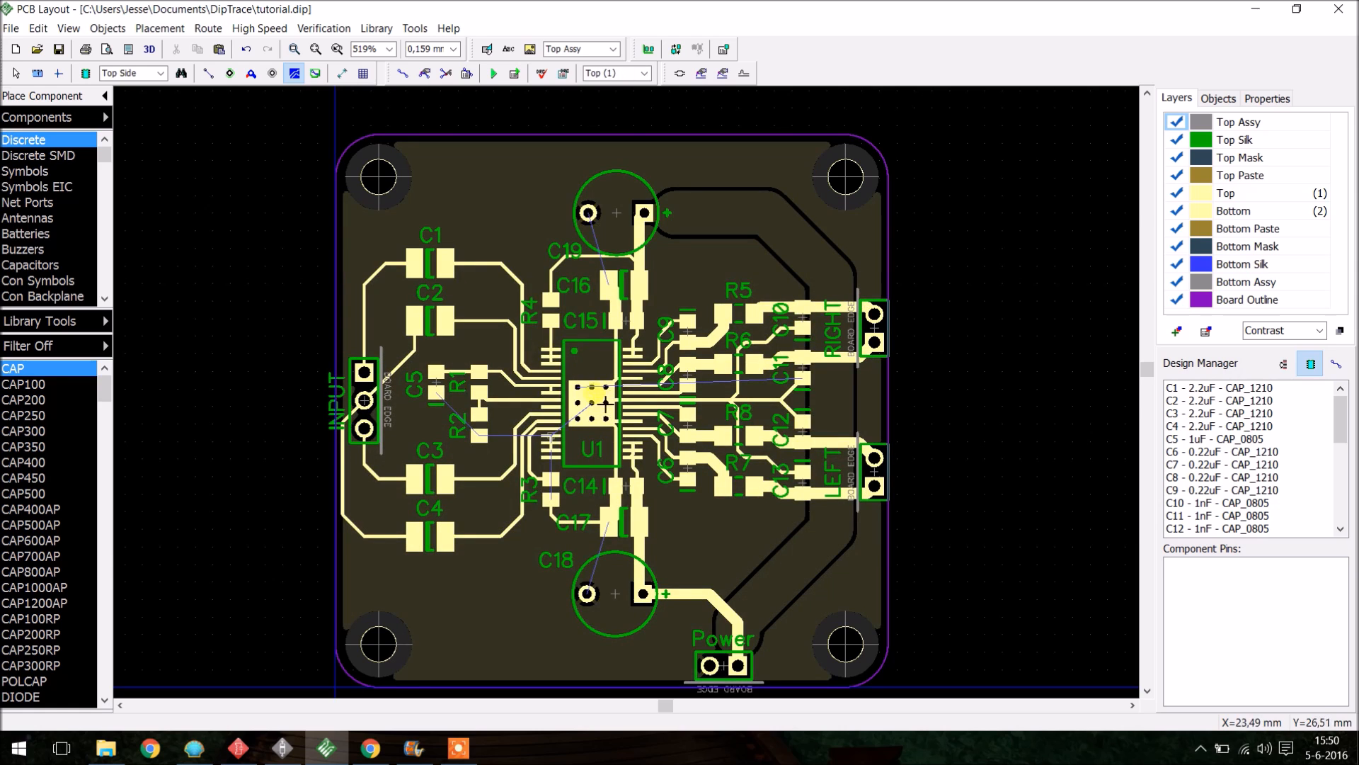
right_click(603, 403)
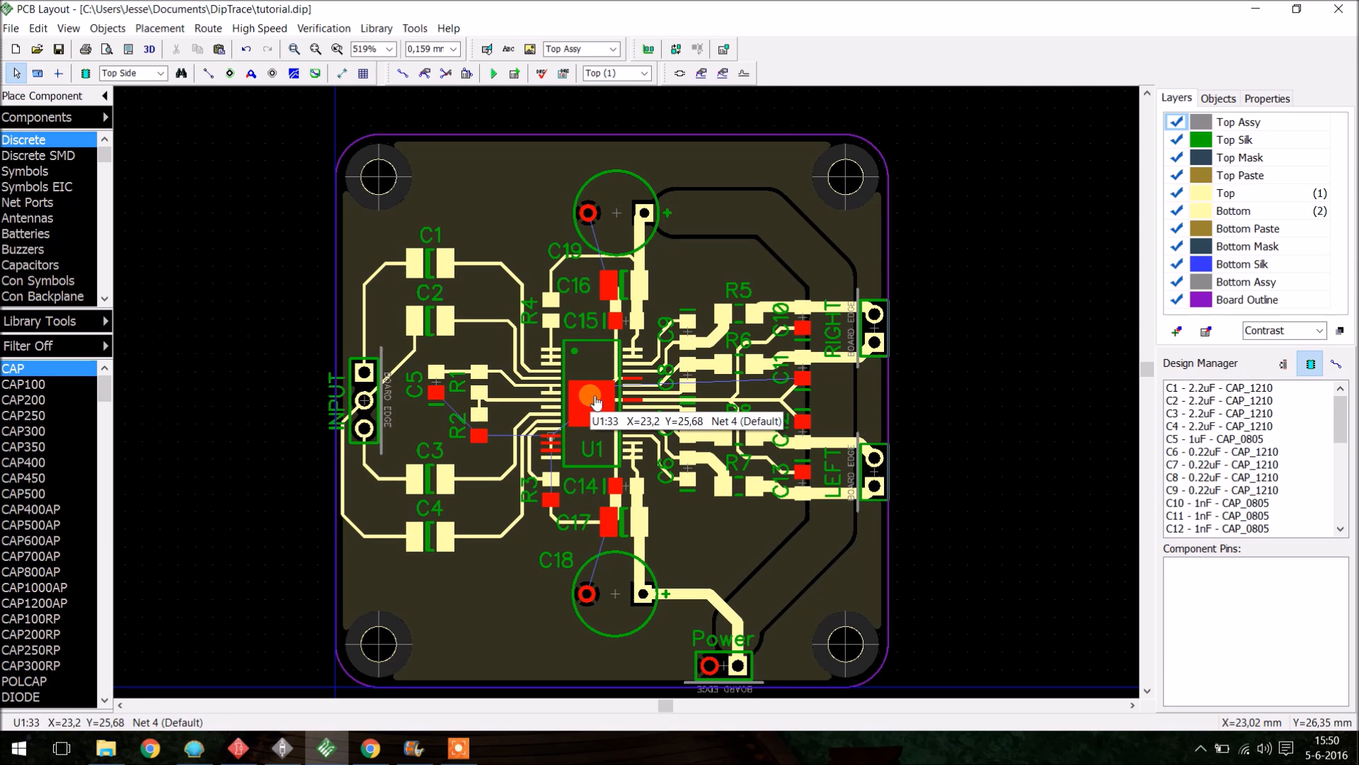
key(Tab)
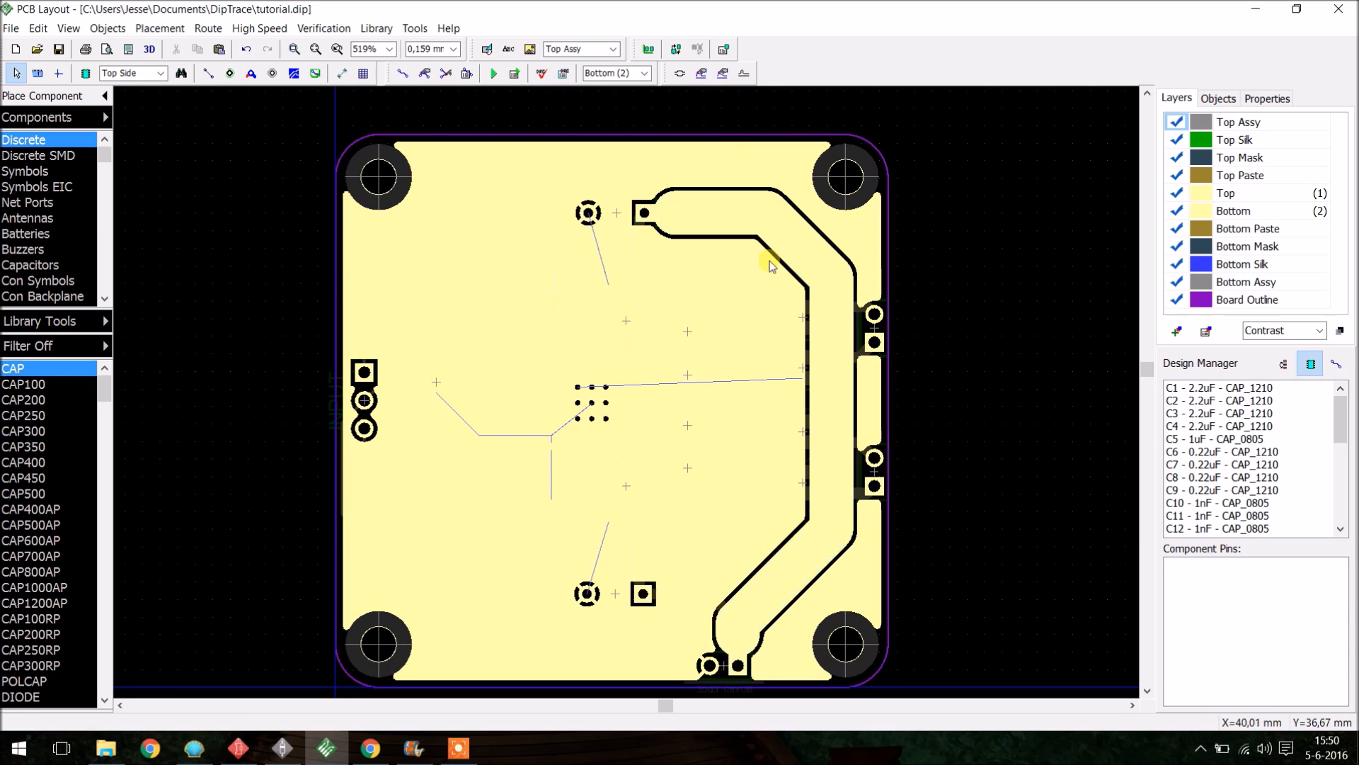
scroll(691, 422, down, 2)
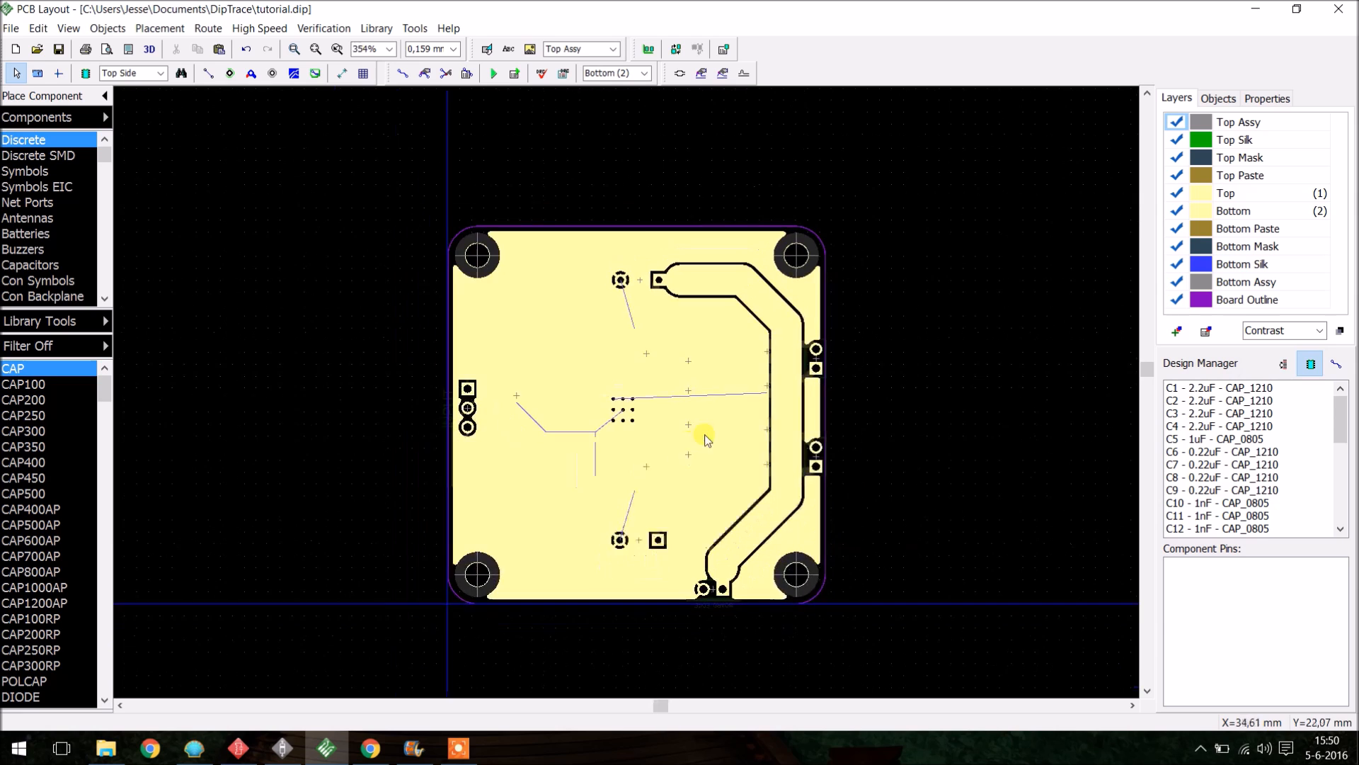
scroll(704, 432, up, 3)
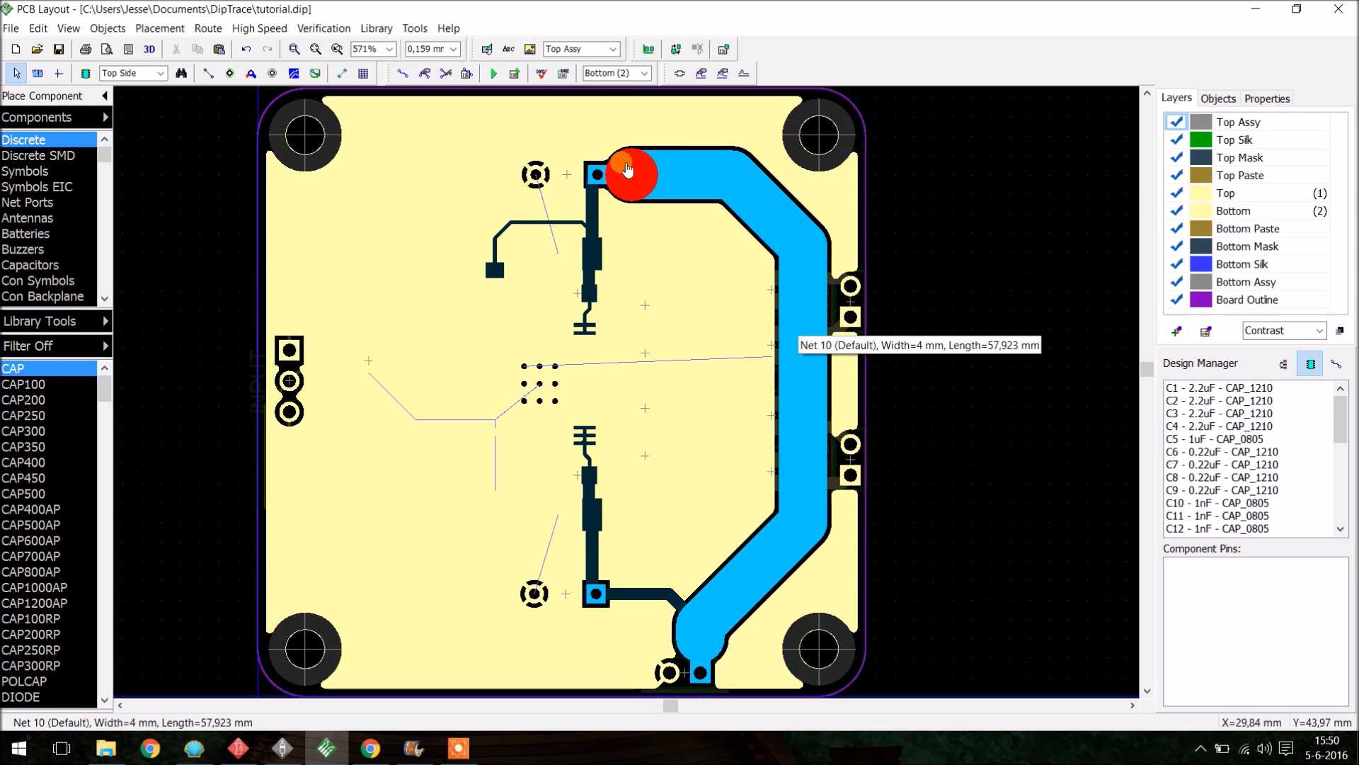
scroll(623, 167, up, 2)
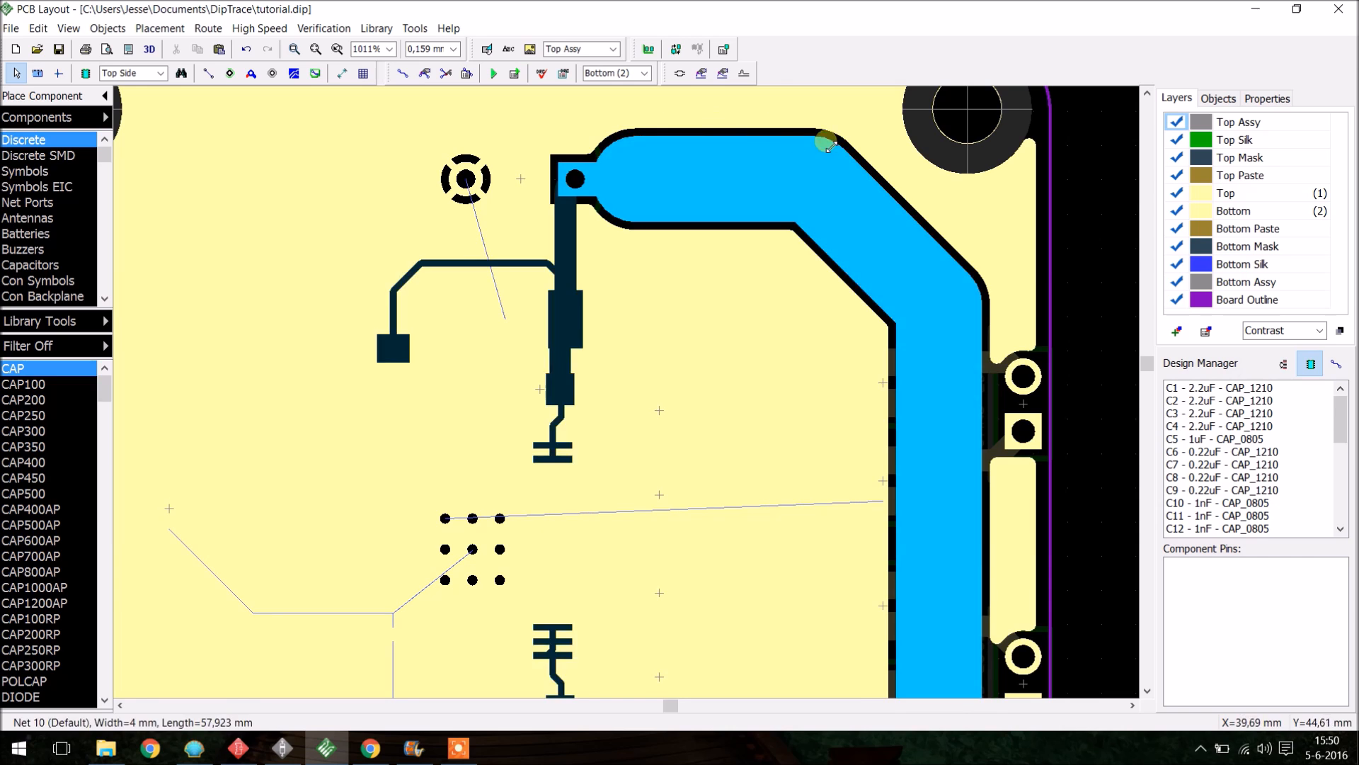
scroll(938, 380, down, 3)
scroll(938, 380, up, 3)
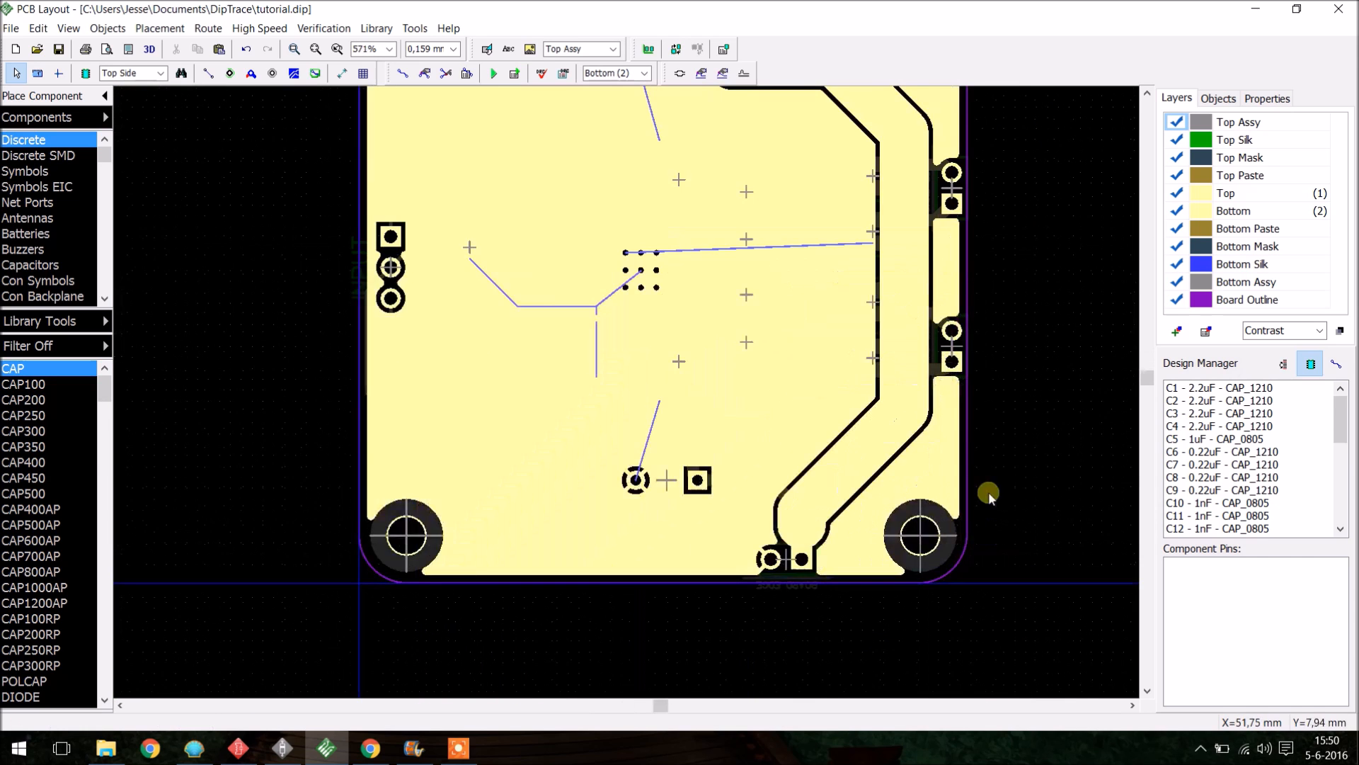
scroll(932, 322, down, 1)
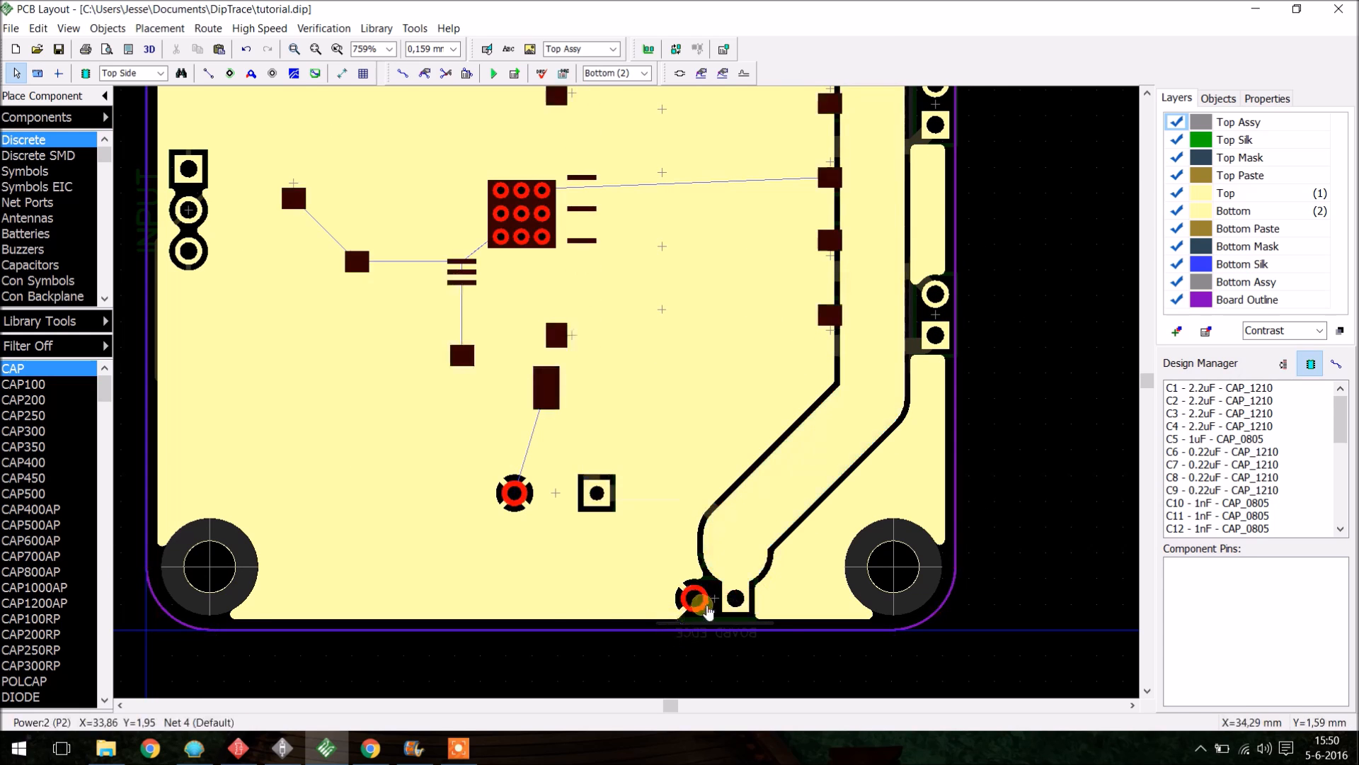
scroll(913, 340, up, 2)
scroll(920, 361, down, 3)
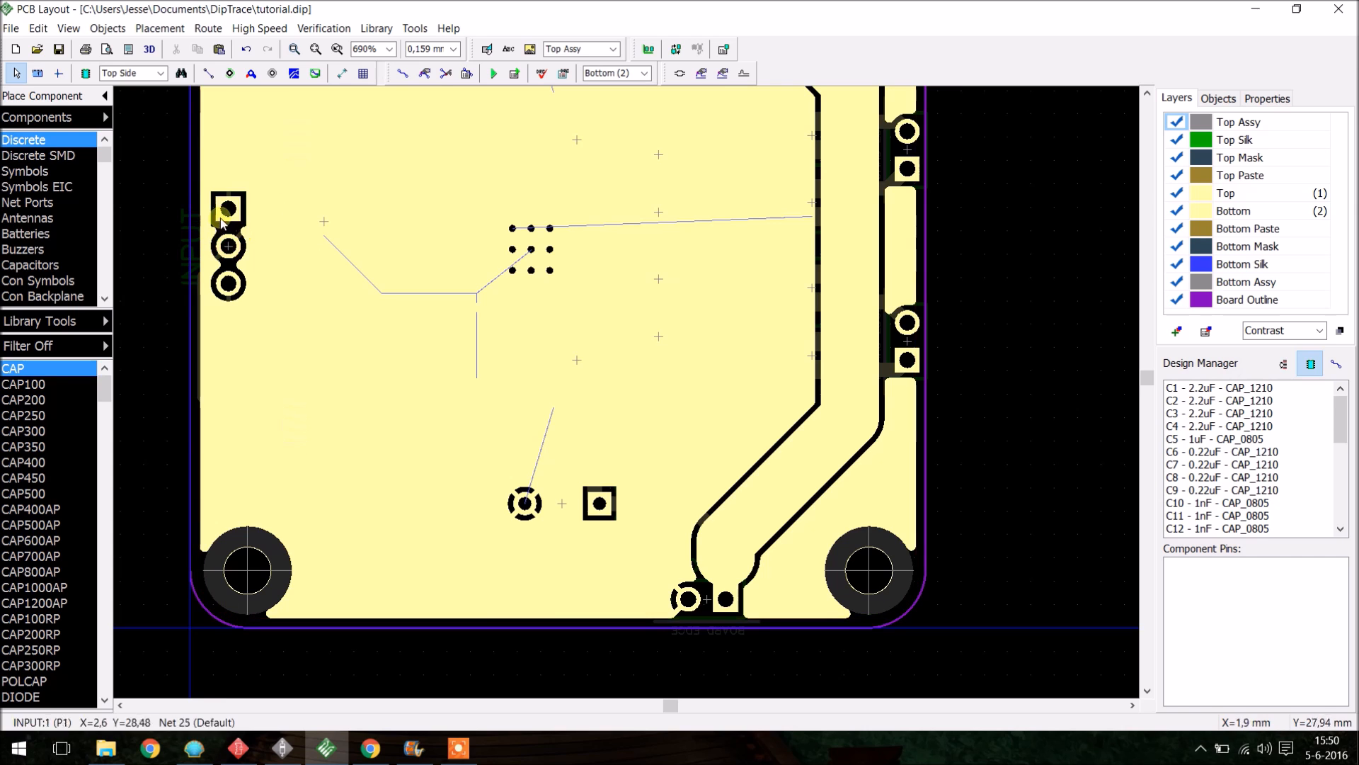
scroll(414, 234, down, 4)
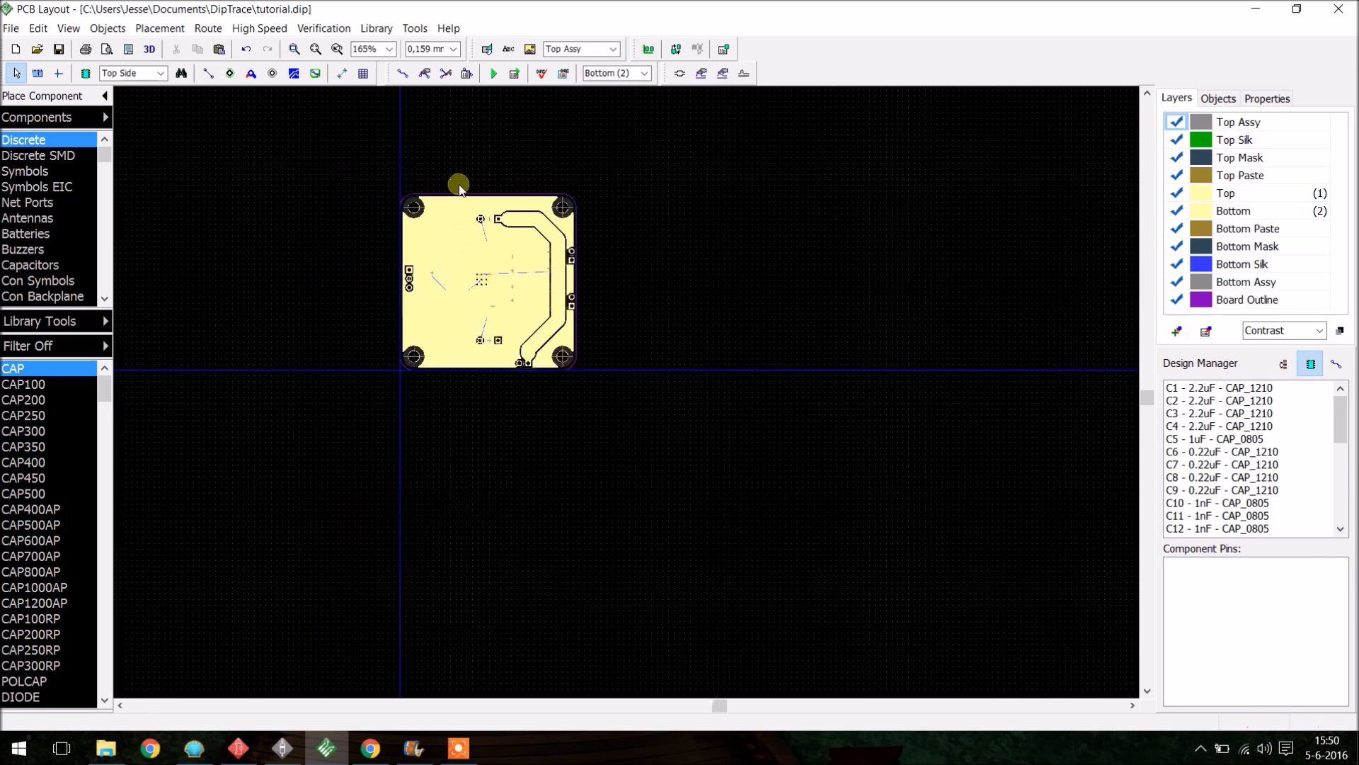
scroll(494, 327, up, 2)
key(t)
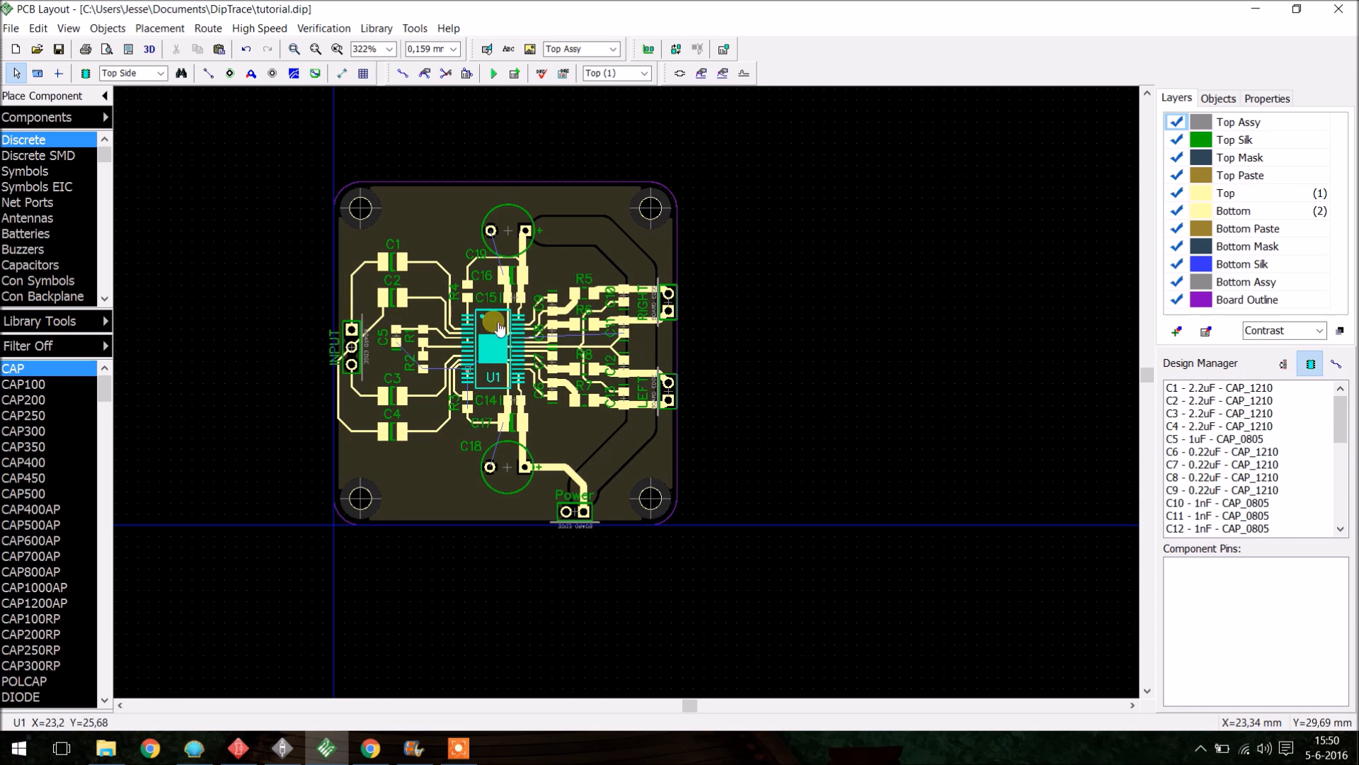
scroll(489, 382, up, 1)
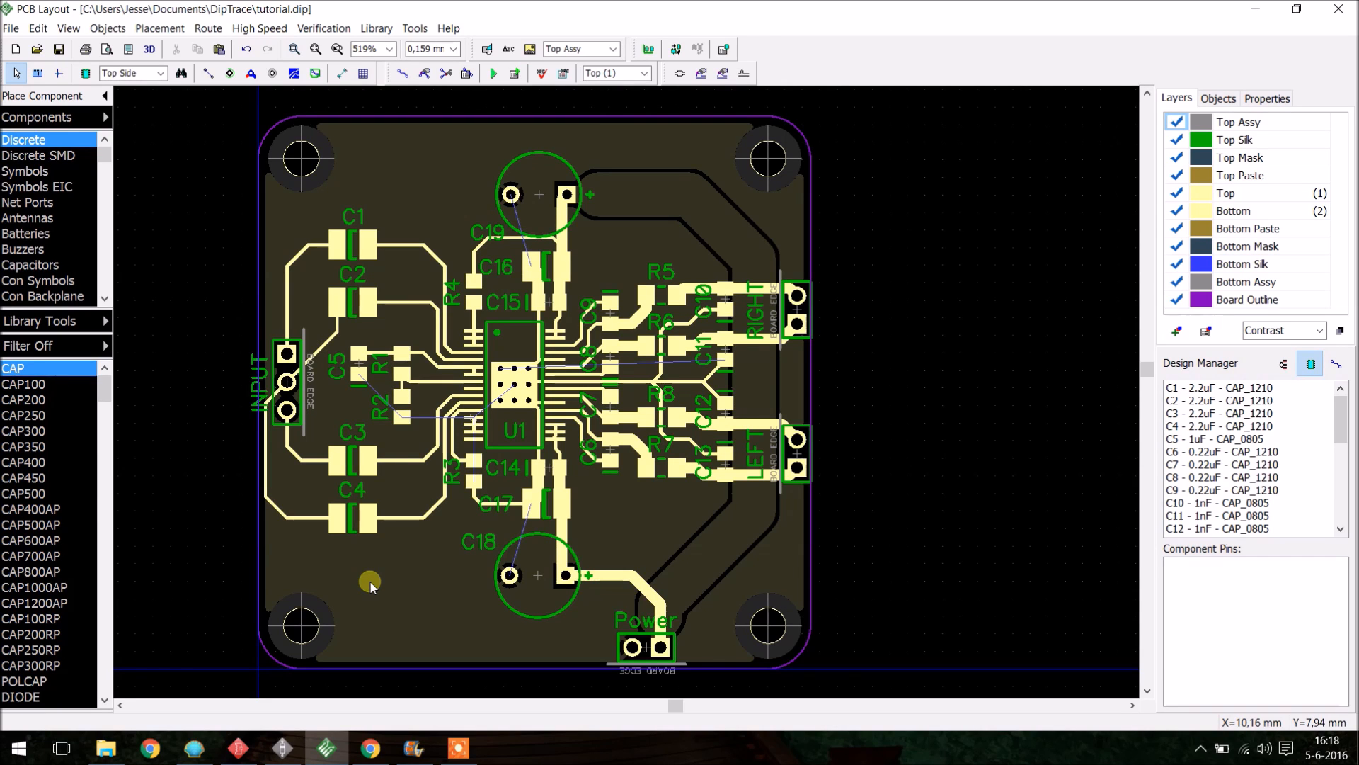
- Change U1's reference designator to TPA
double_click(514, 396)
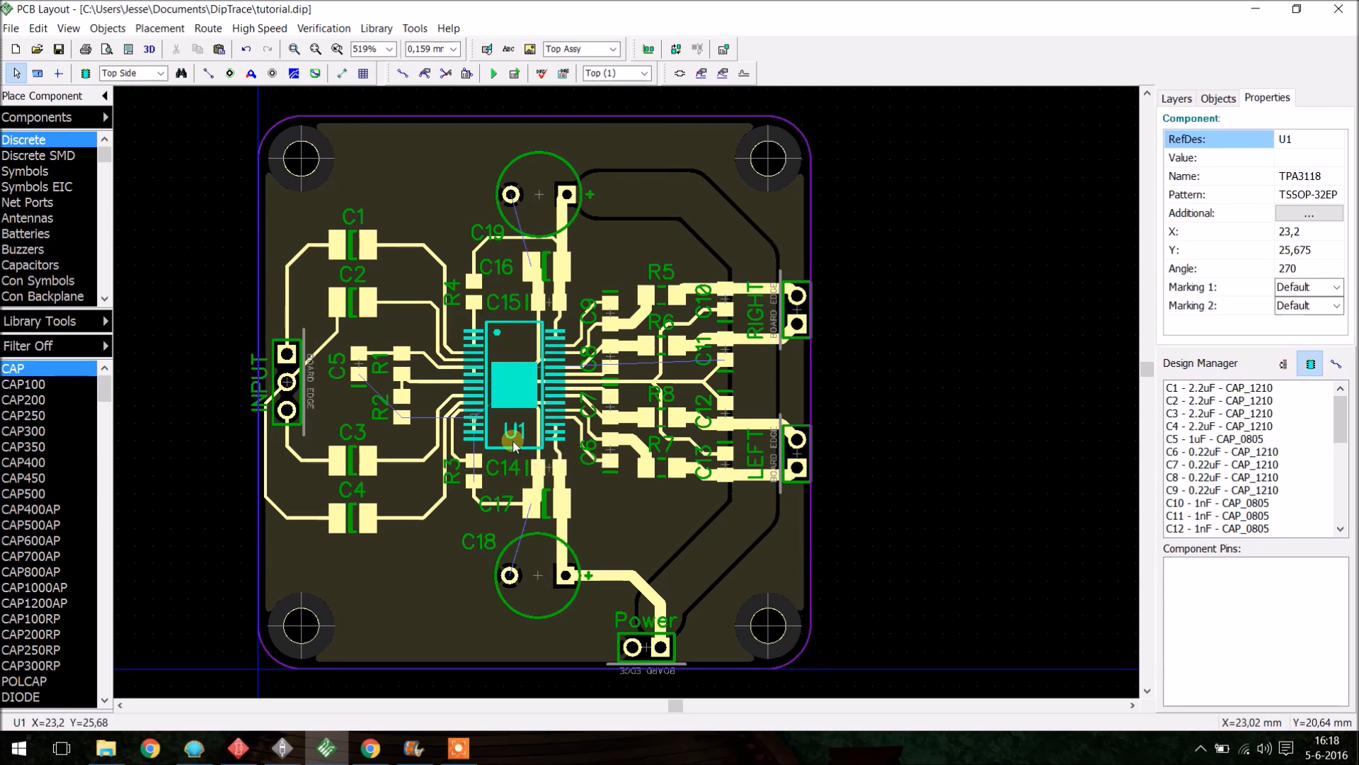
double_click(828, 268)
text(TPA)
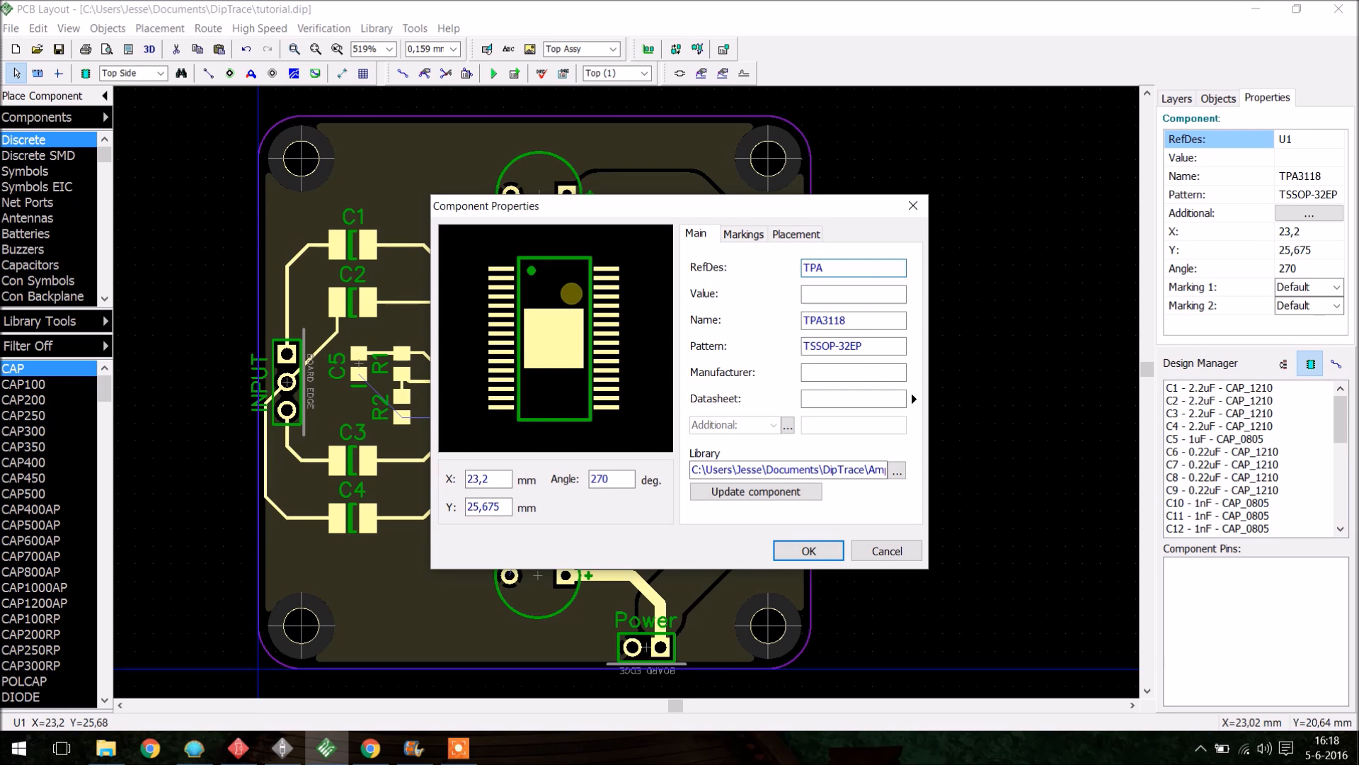
key(Return)
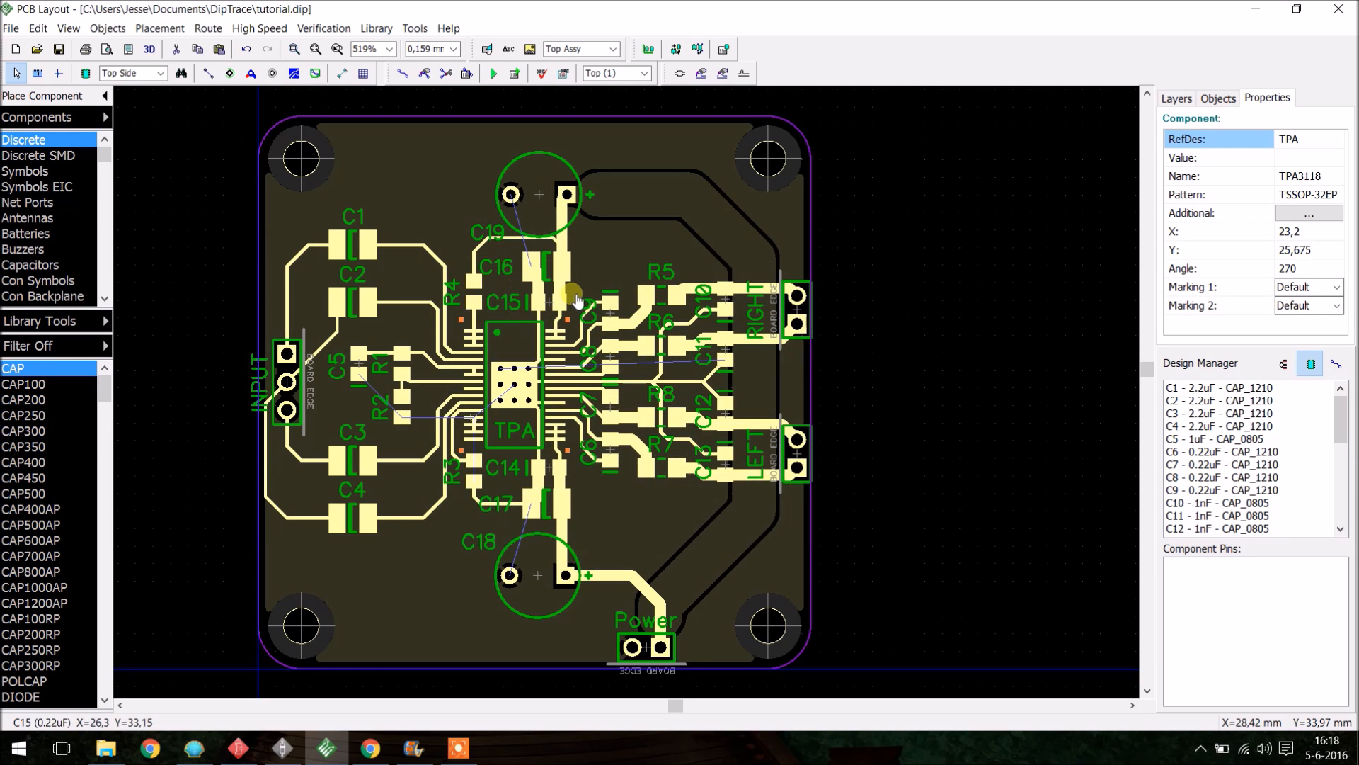
click(852, 373)
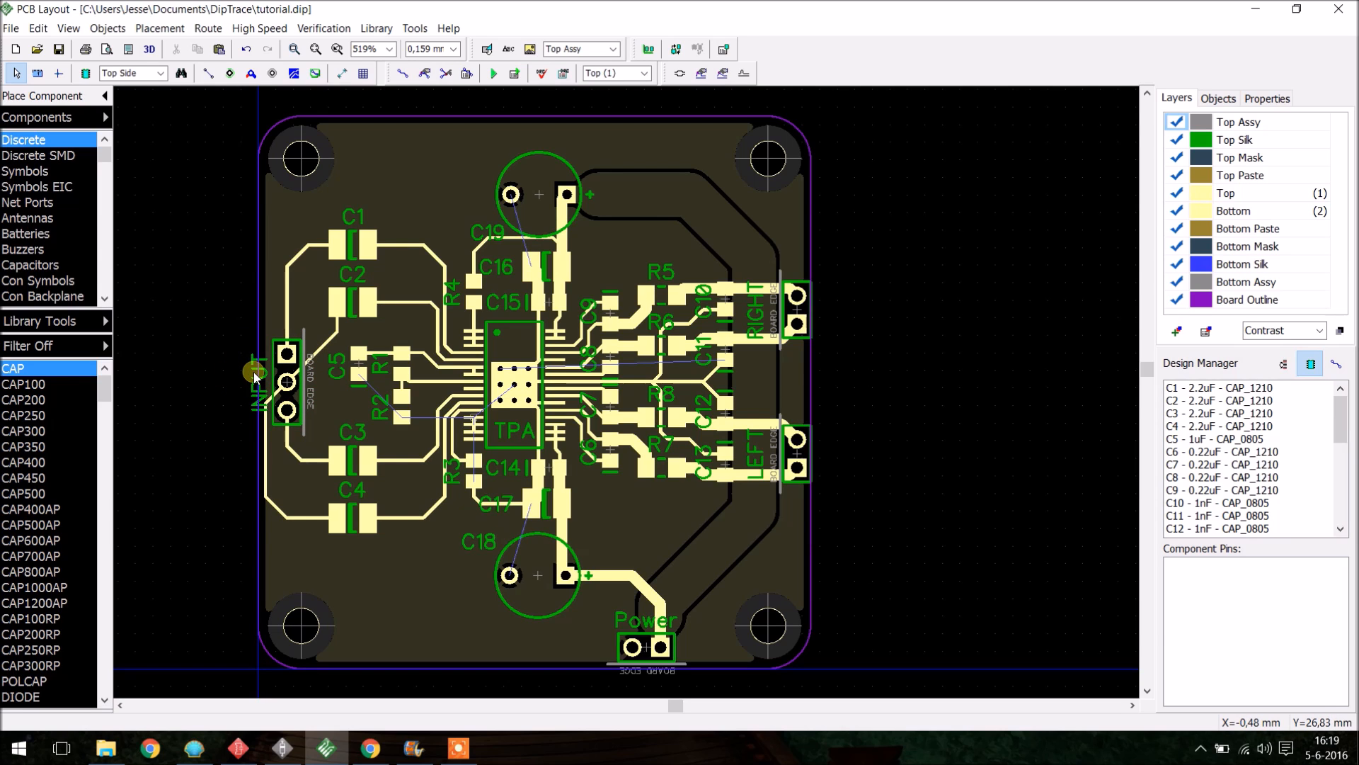
- Move the INPUT connector label onto the board and run a design rule check
drag(254, 372, 319, 382)
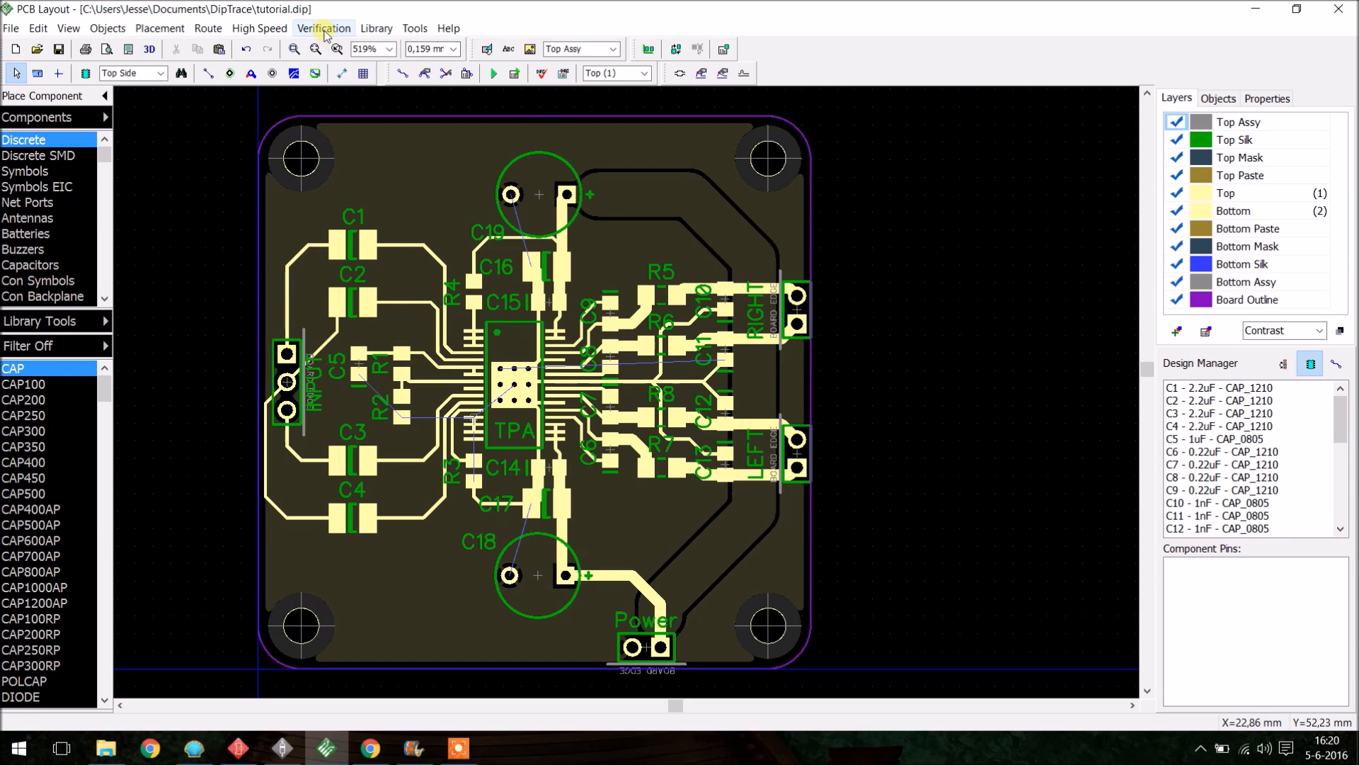
click(330, 28)
click(349, 47)
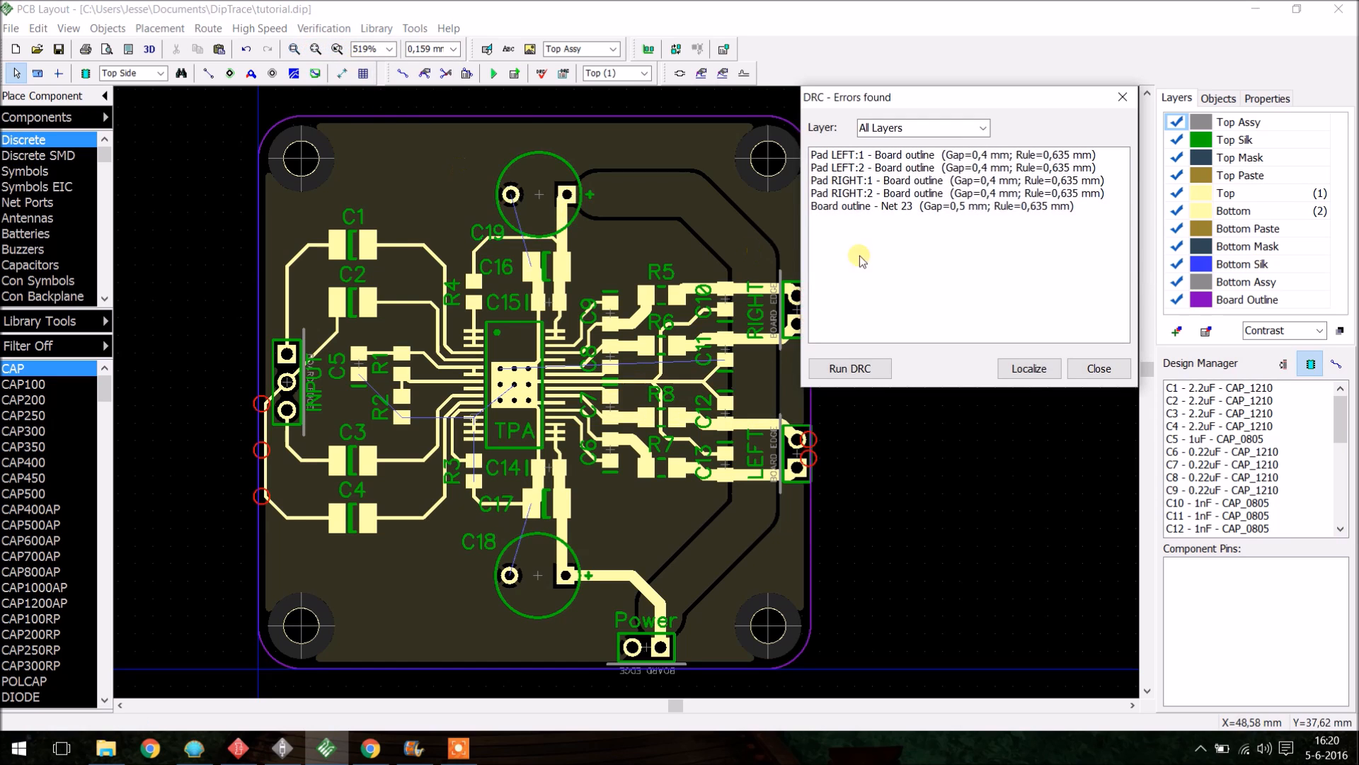
- Nudge the RIGHT connector one grid step left, away from the board outline
drag(920, 97, 1073, 177)
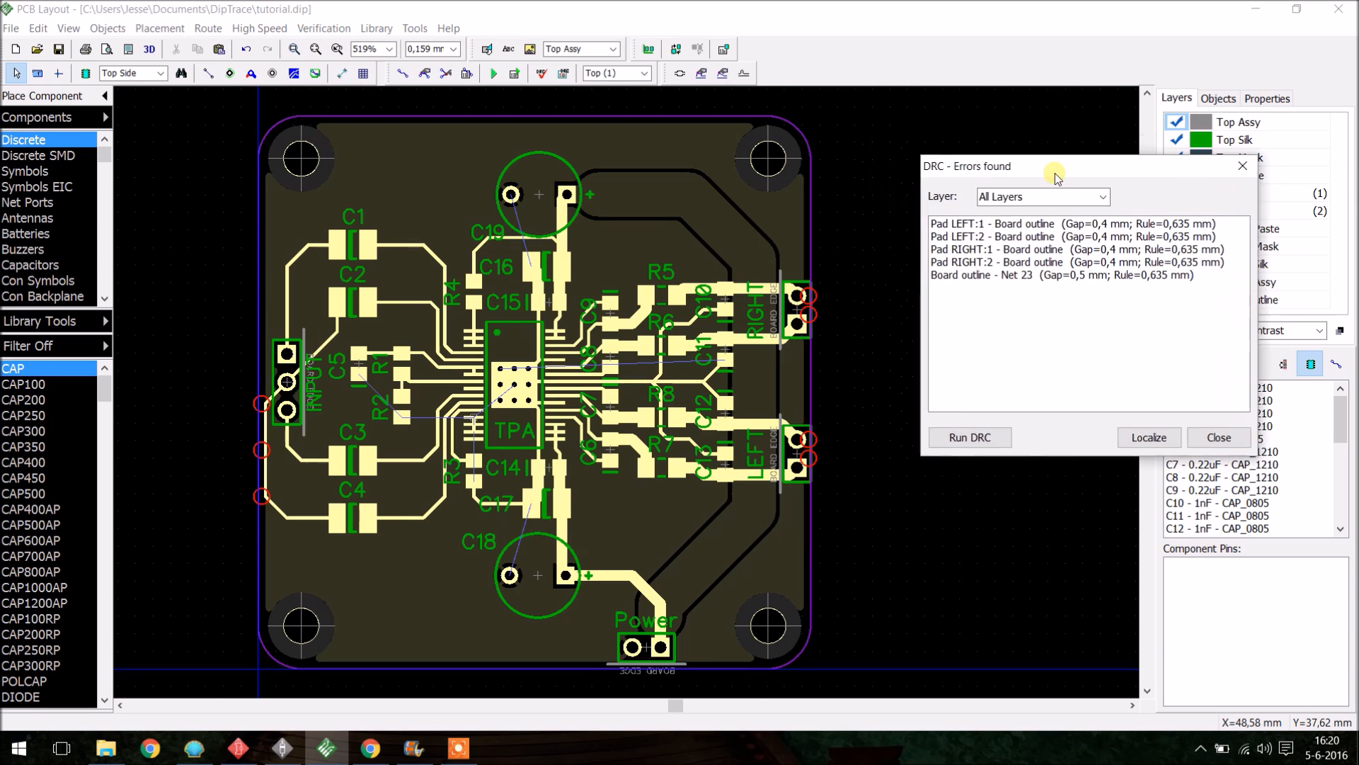
scroll(821, 326, up, 5)
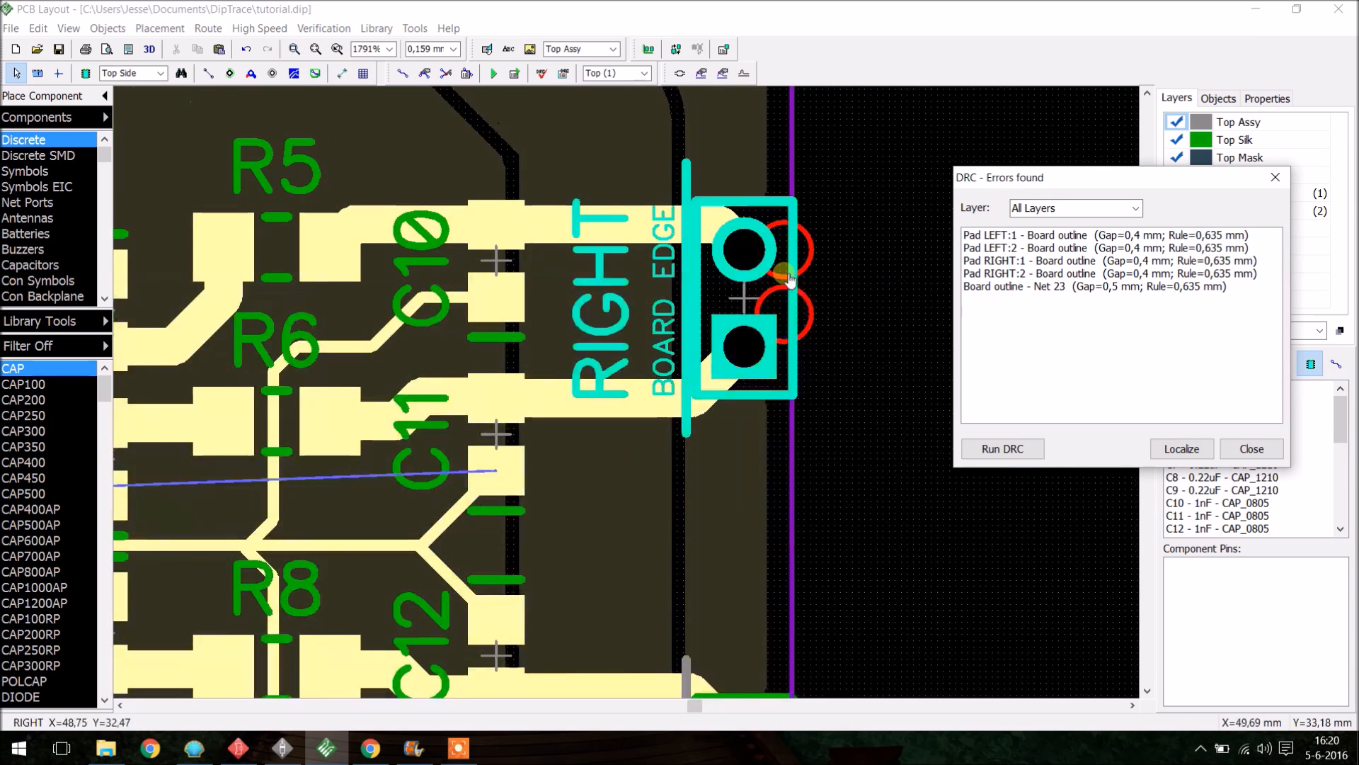
click(789, 295)
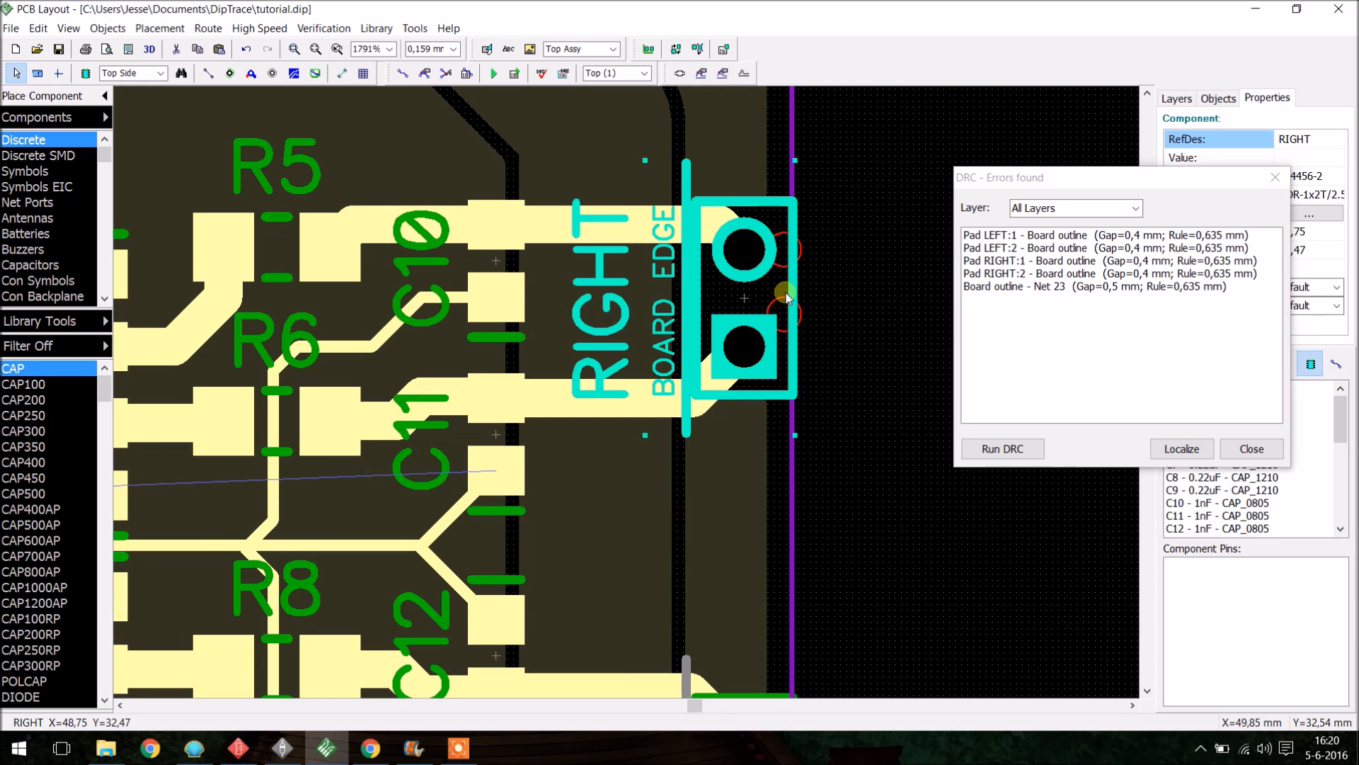
key(Left)
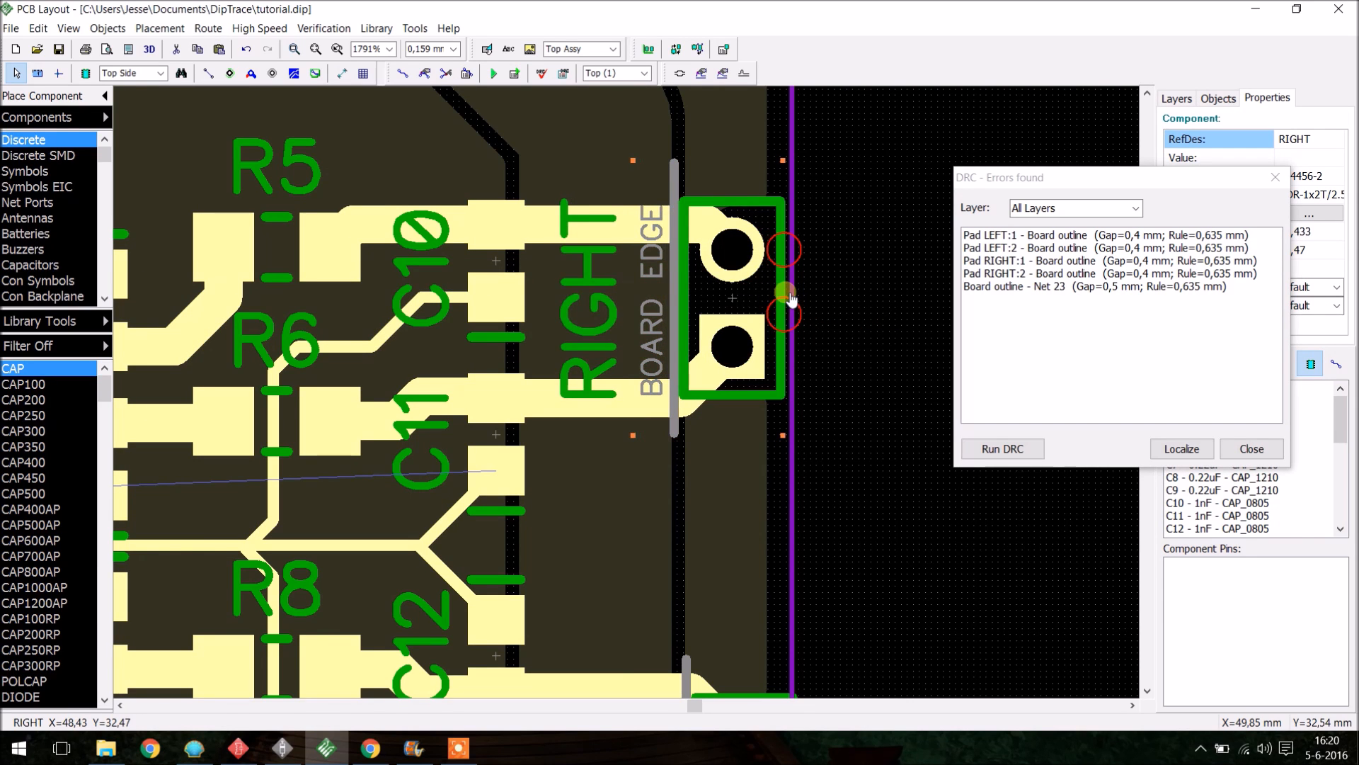
- Nudge the LEFT connector one grid step left, away from the board outline
click(868, 309)
scroll(868, 309, down, 2)
scroll(821, 580, up, 2)
click(807, 608)
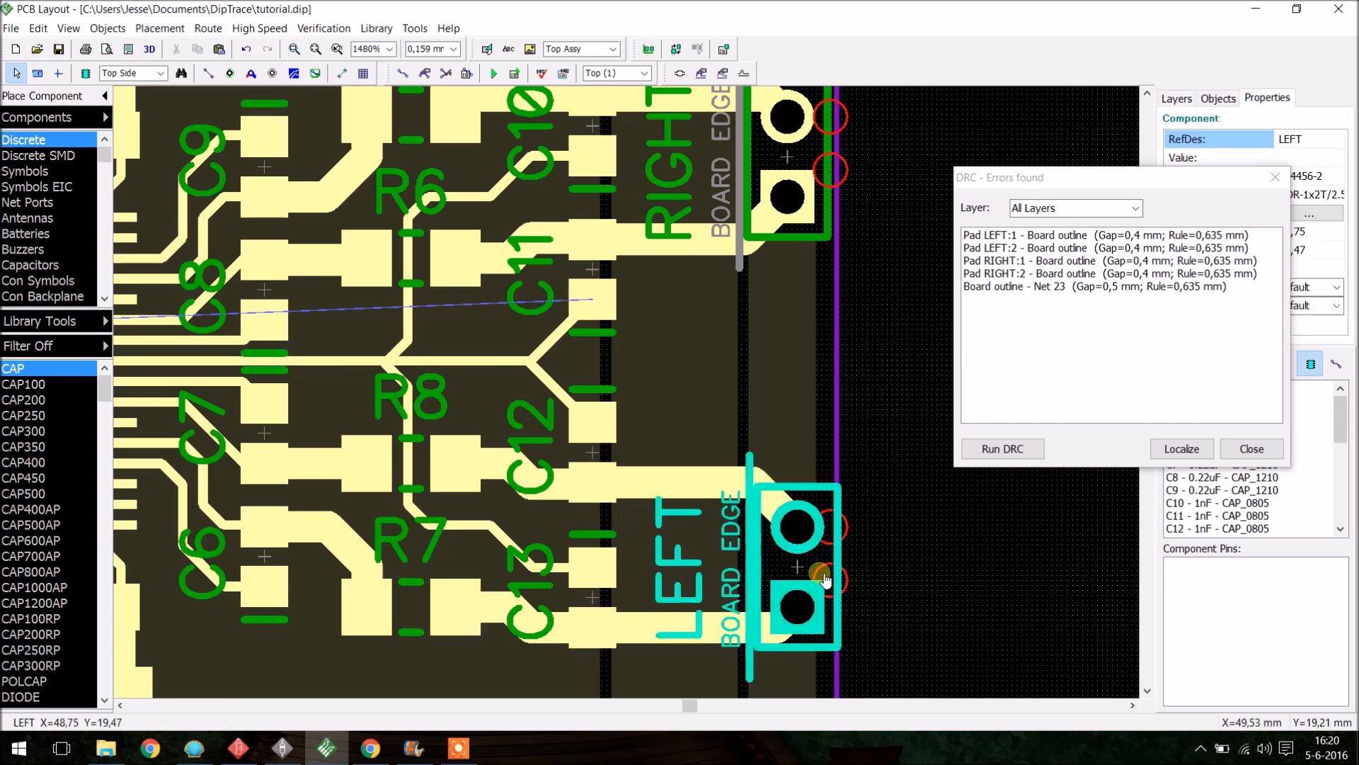
key(Left)
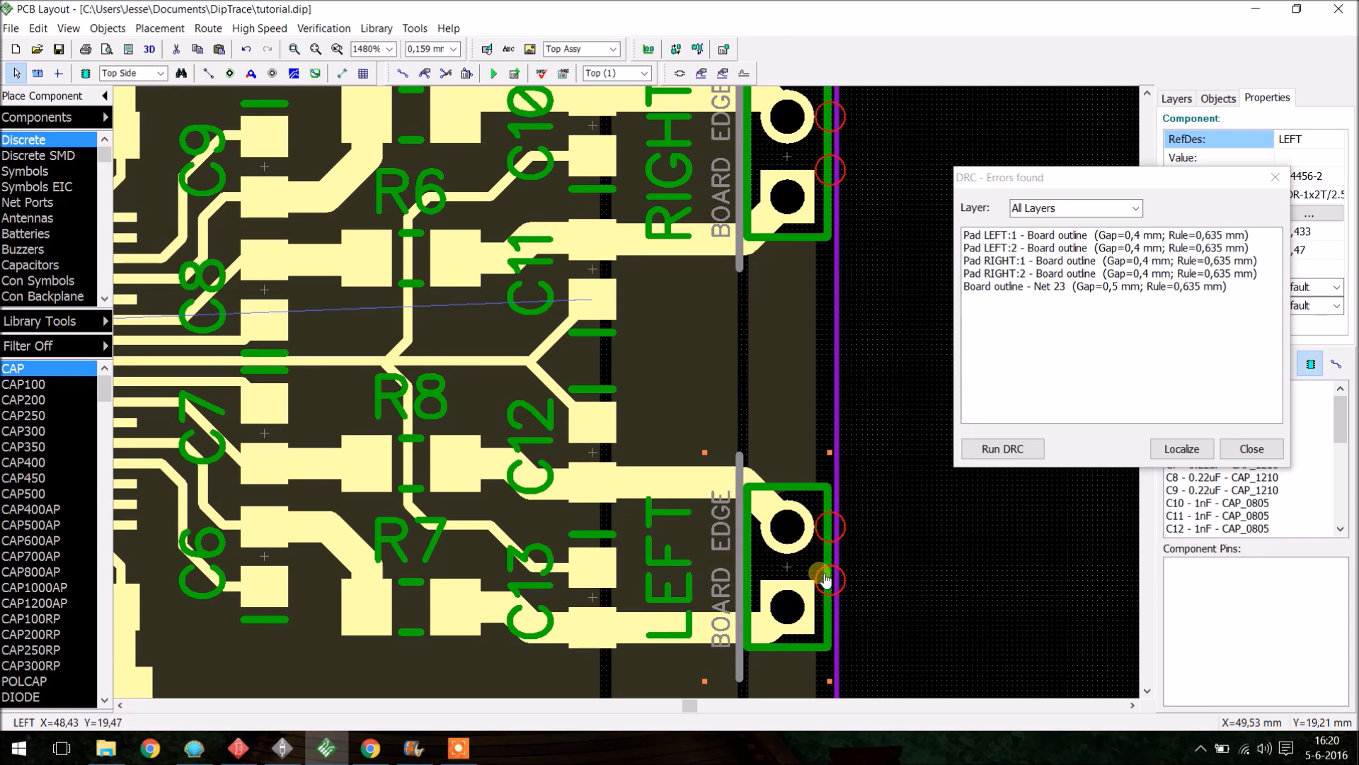
- Rerun the design rule check
click(893, 365)
click(1031, 449)
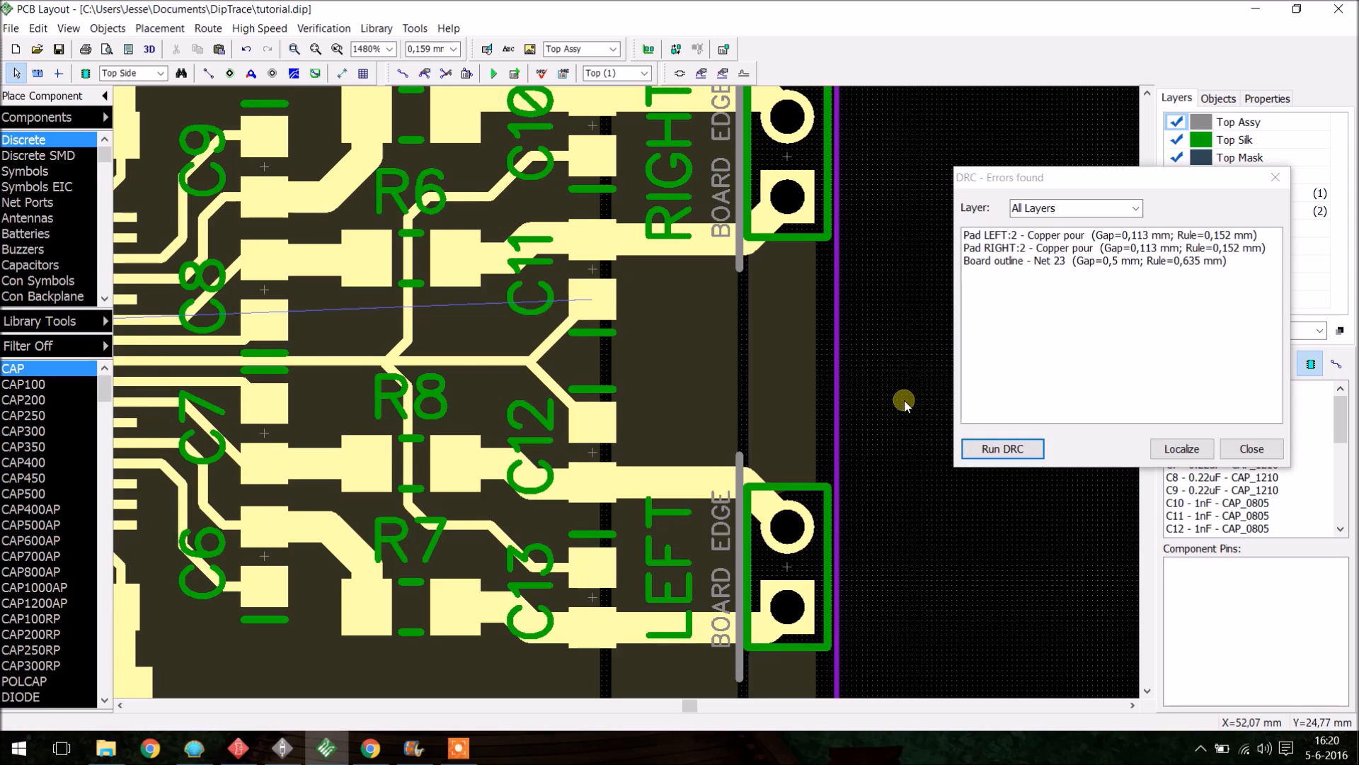
- Select the Net 23 trace running along the board's left edge near INPUT and rerun the design rule check
scroll(899, 404, down, 5)
scroll(259, 459, up, 4)
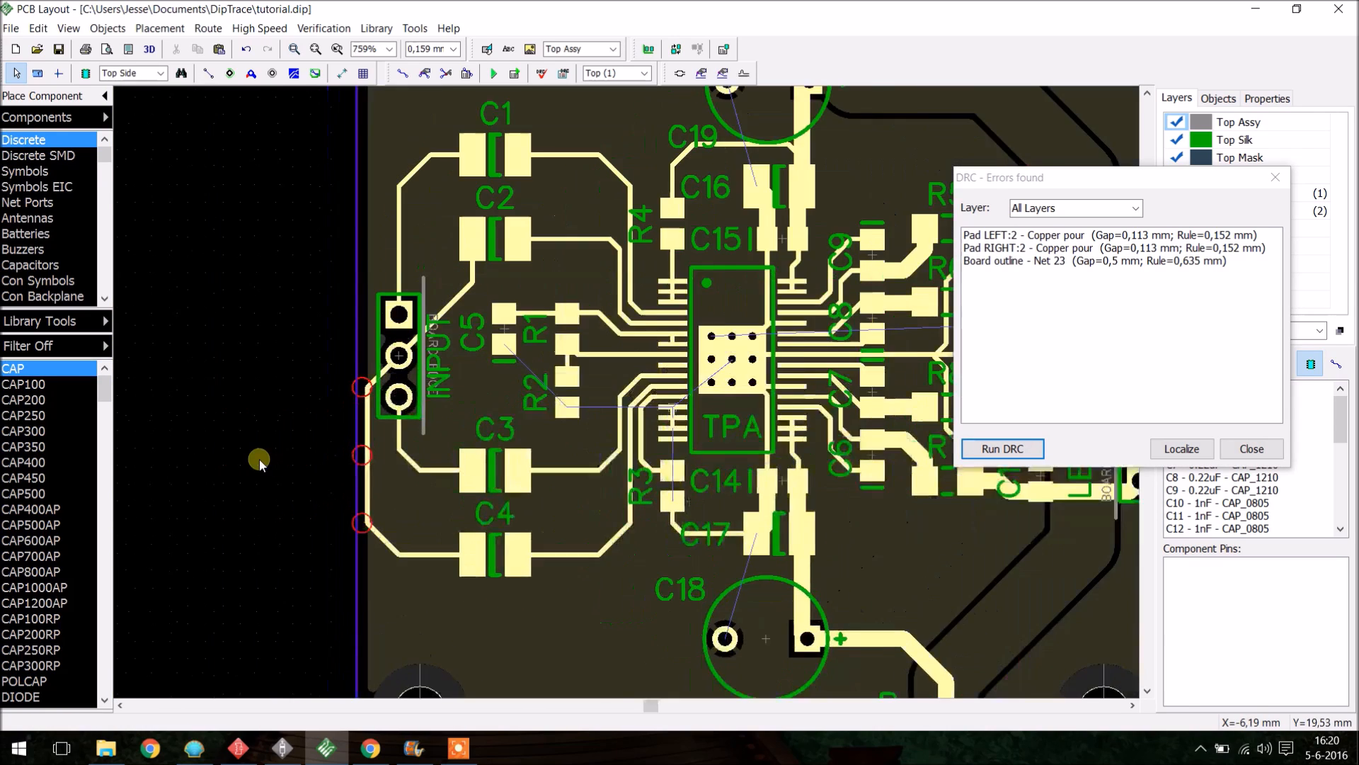
scroll(469, 430, up, 2)
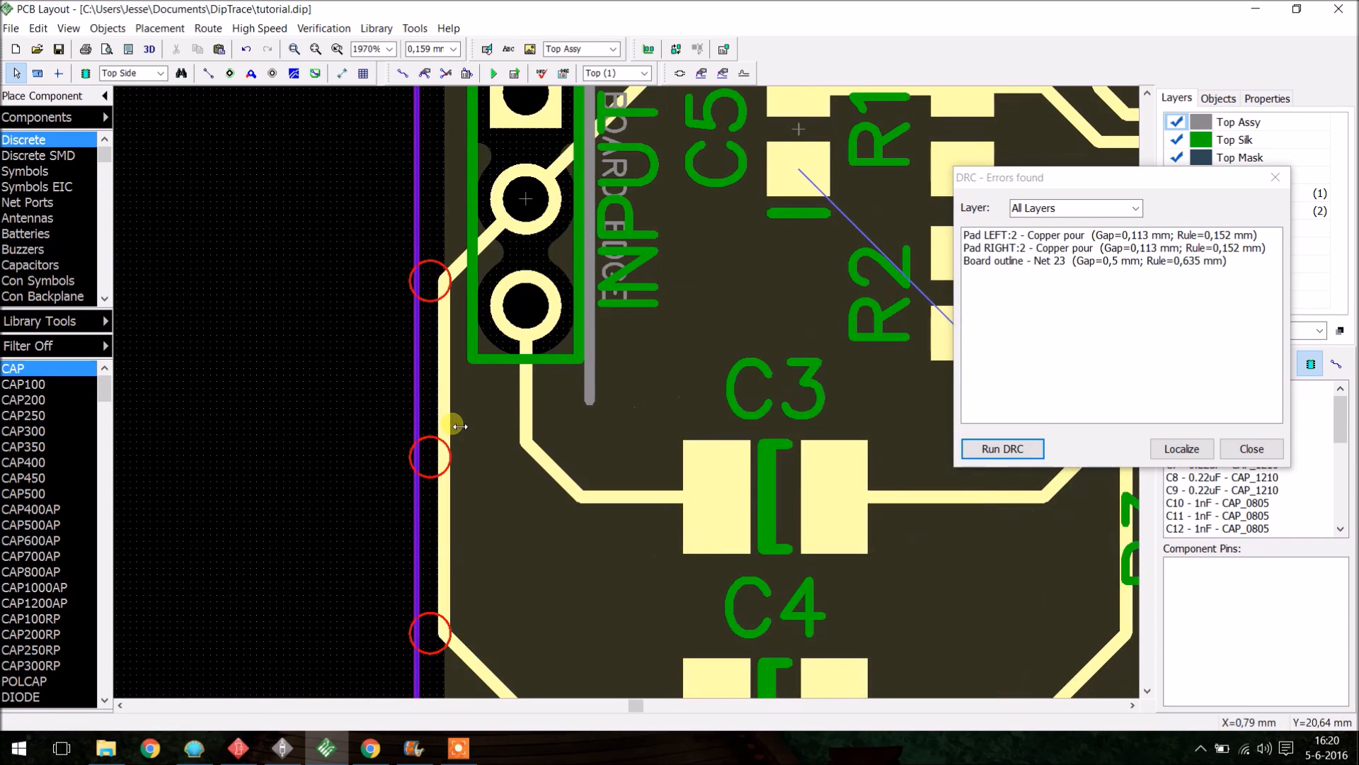
click(451, 435)
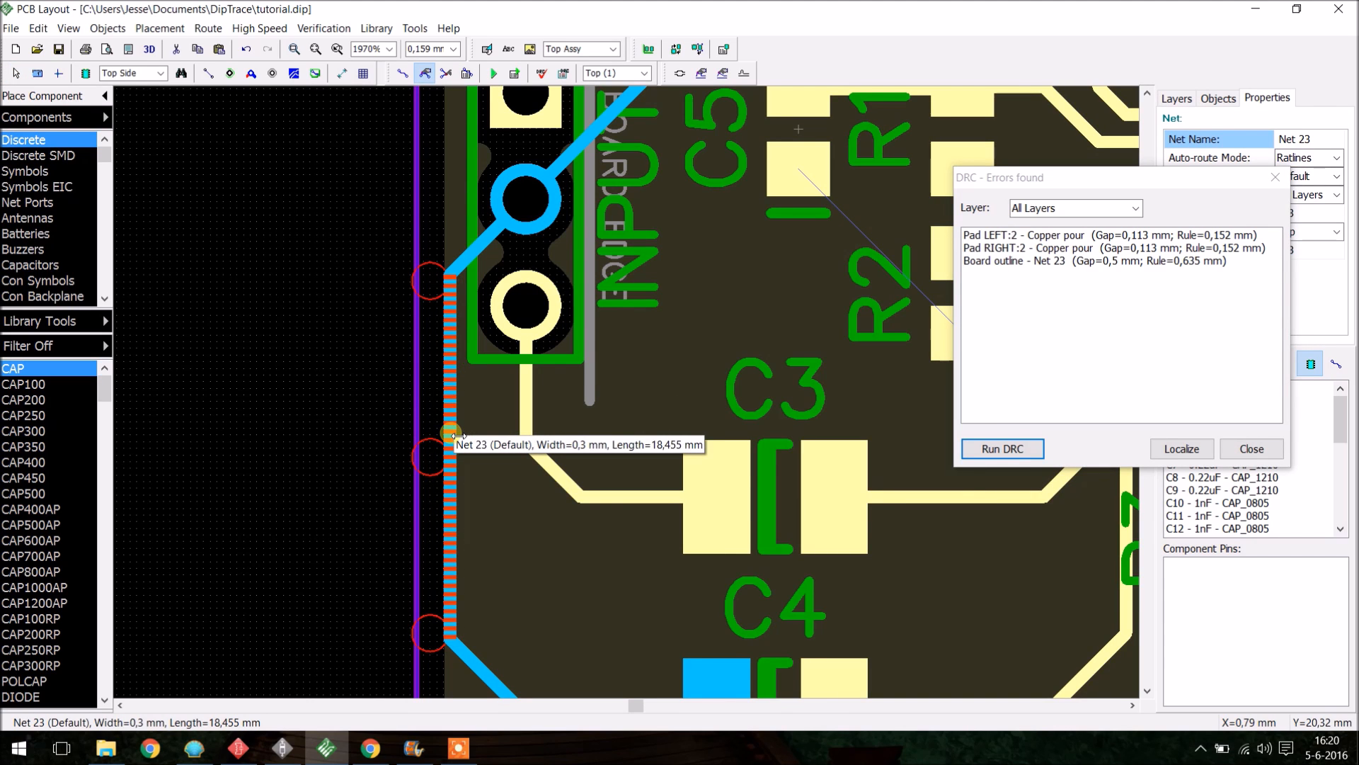
click(1002, 449)
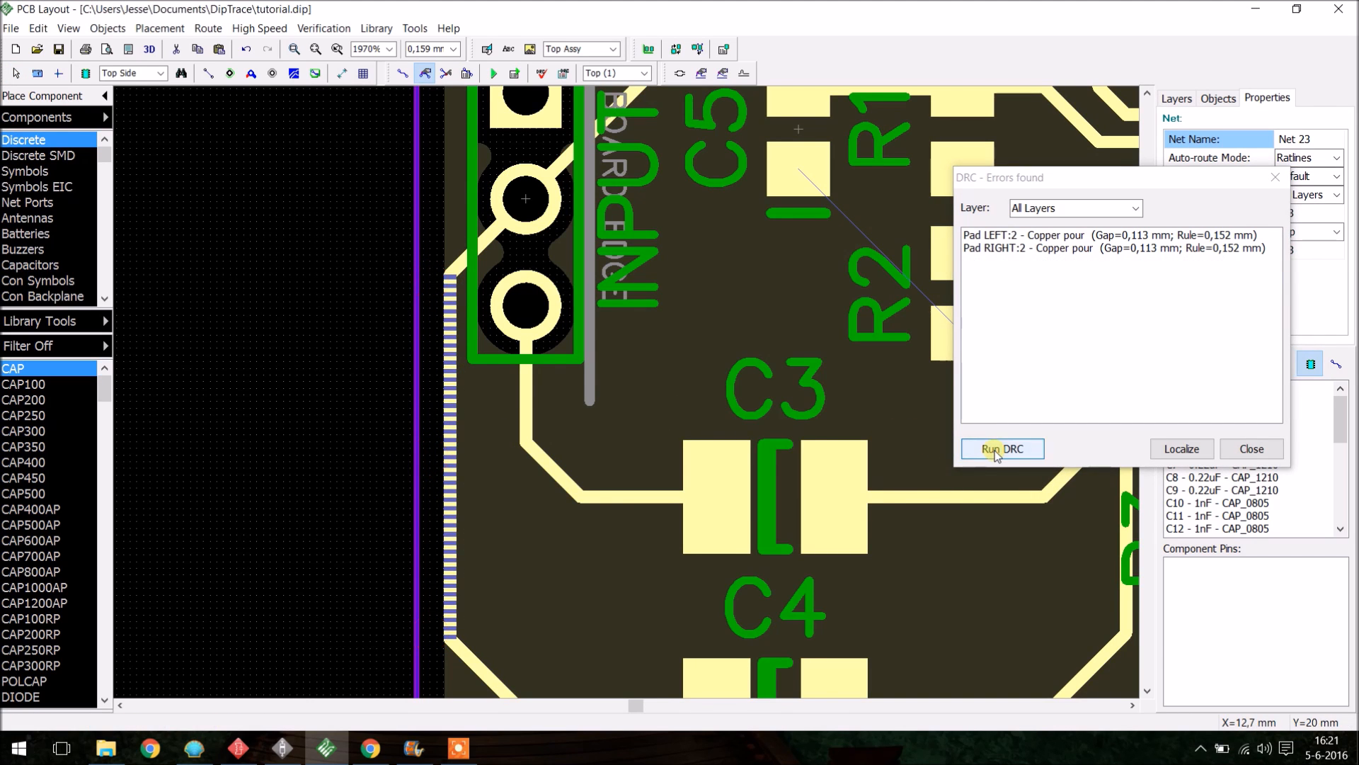
- Inspect the pad-to-copper-pour errors at the LEFT and RIGHT connectors on the bottom layer
scroll(381, 442, down, 7)
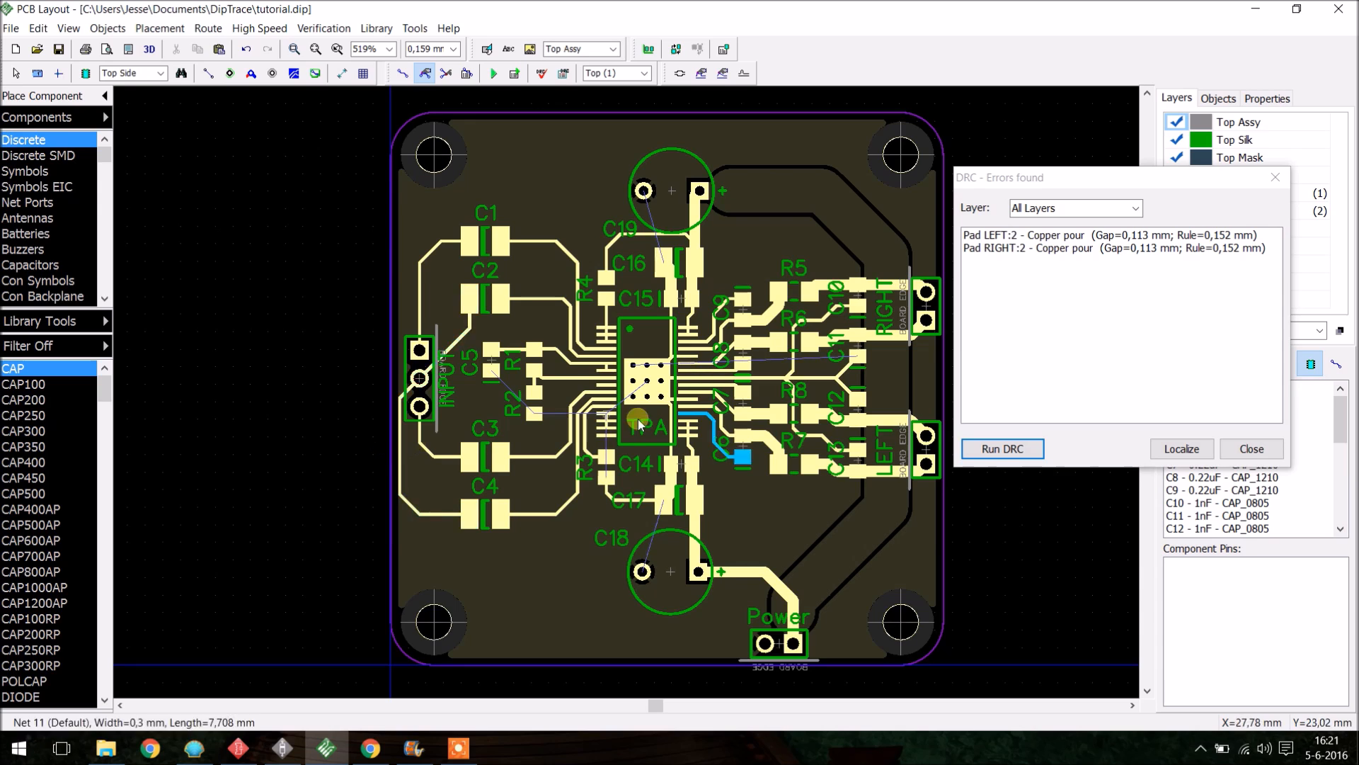
click(1060, 249)
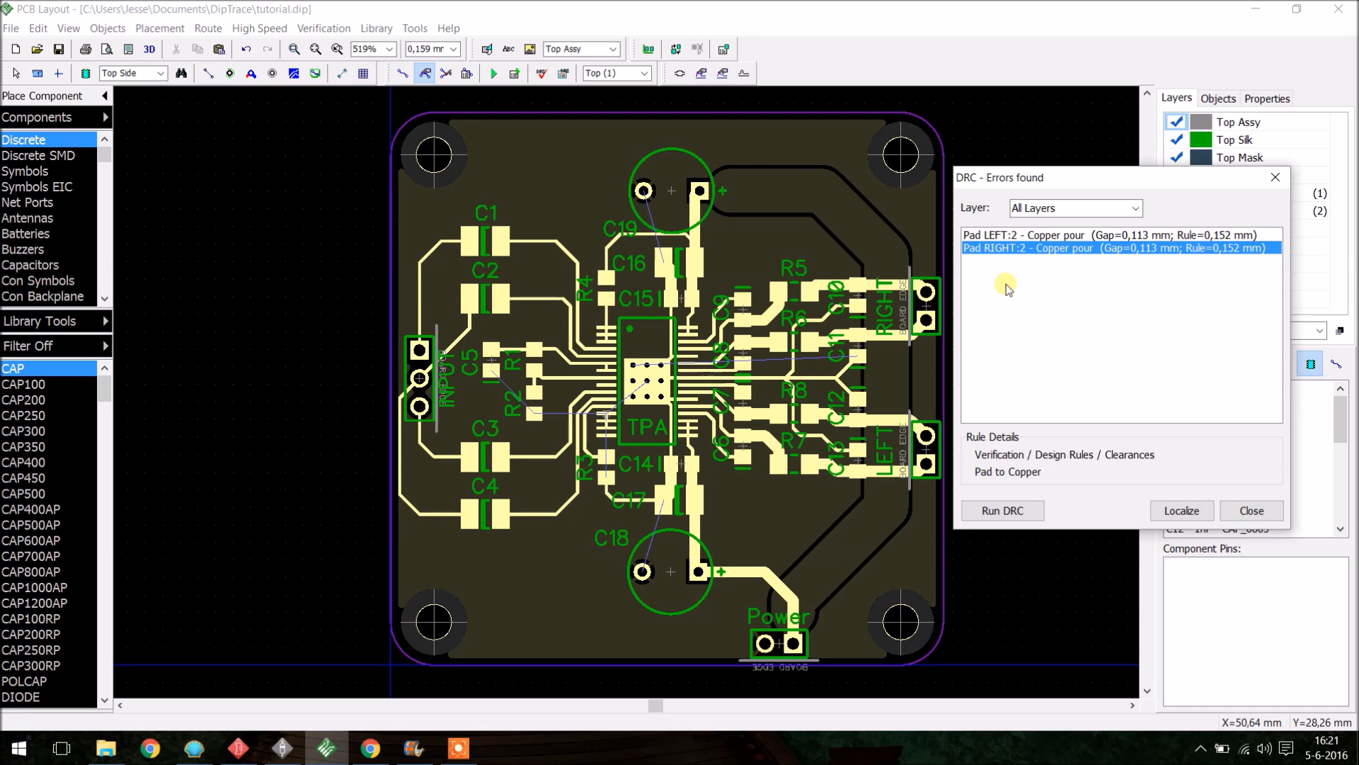
click(333, 350)
key(b)
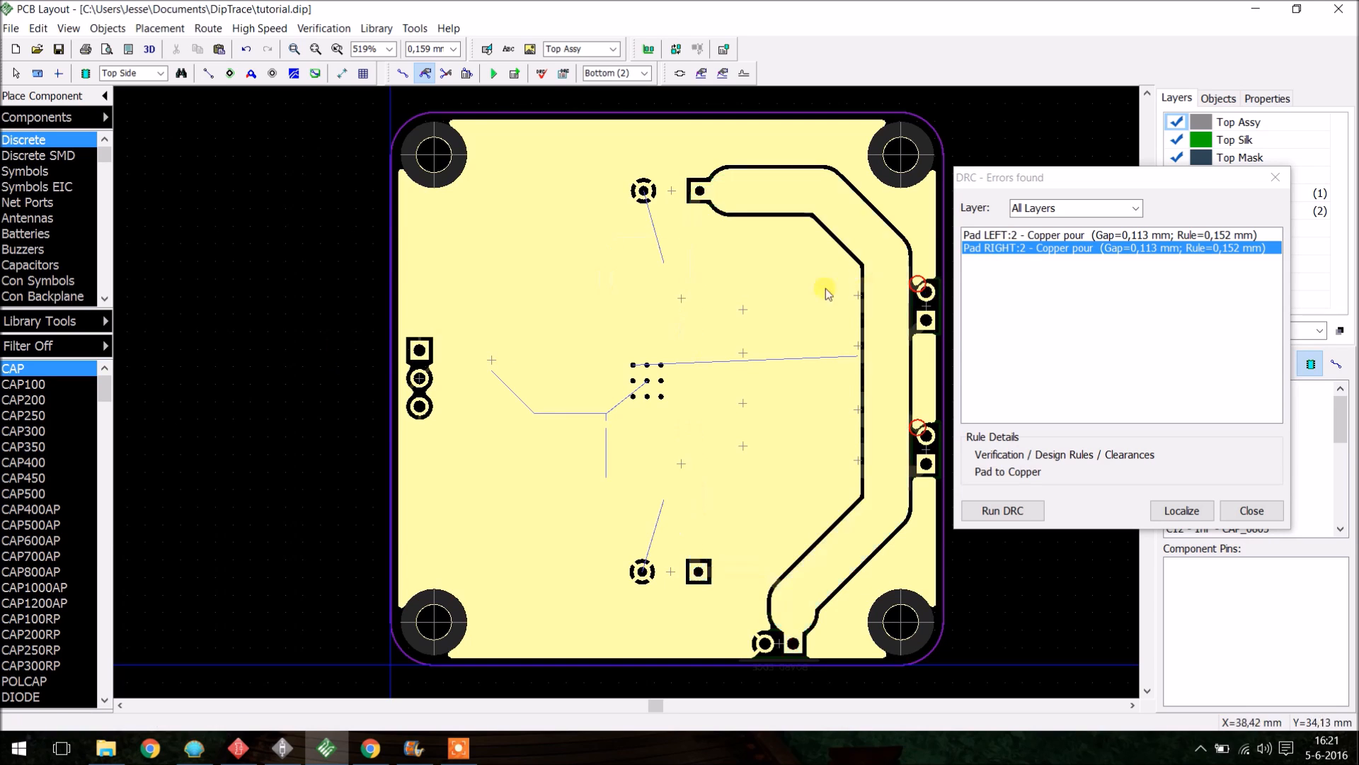
scroll(698, 288, up, 1)
scroll(940, 273, up, 5)
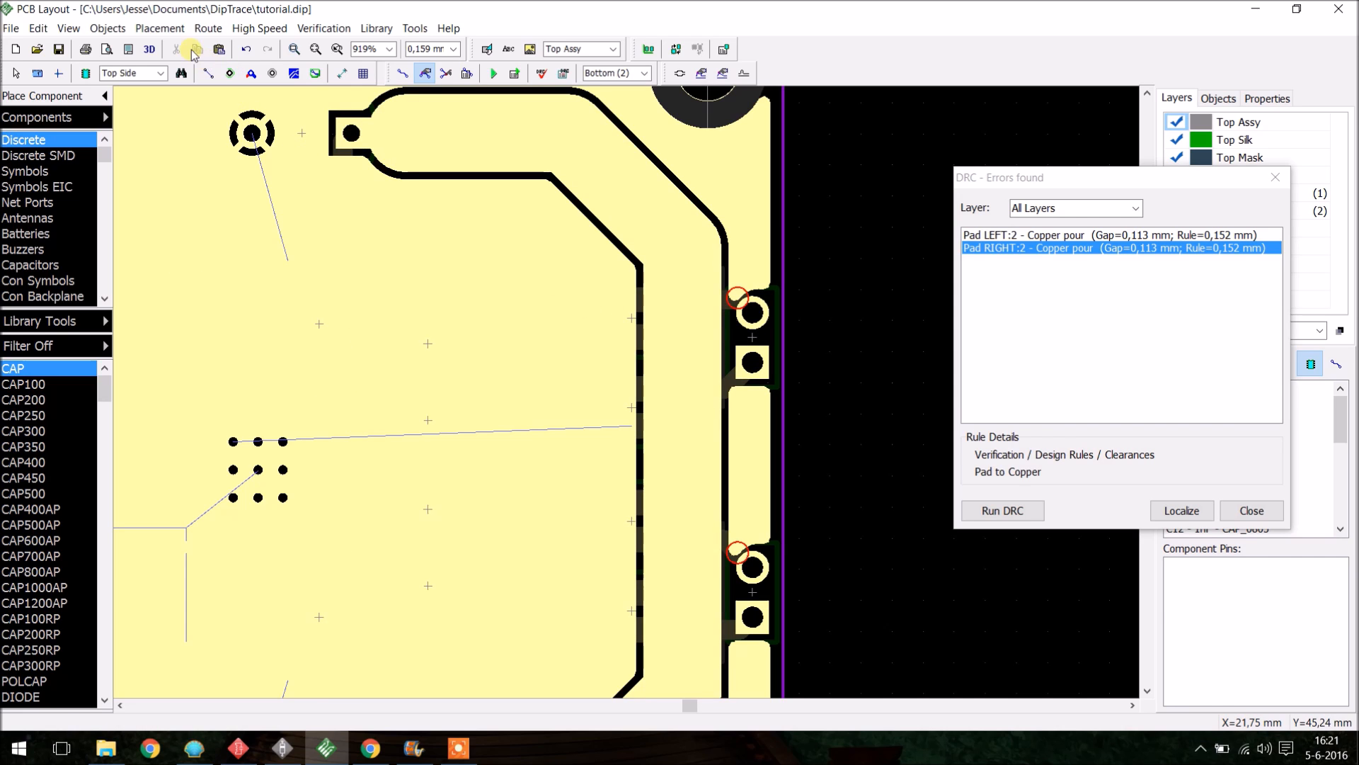
- Update the copper pour and rerun the design rule check
click(123, 30)
click(174, 160)
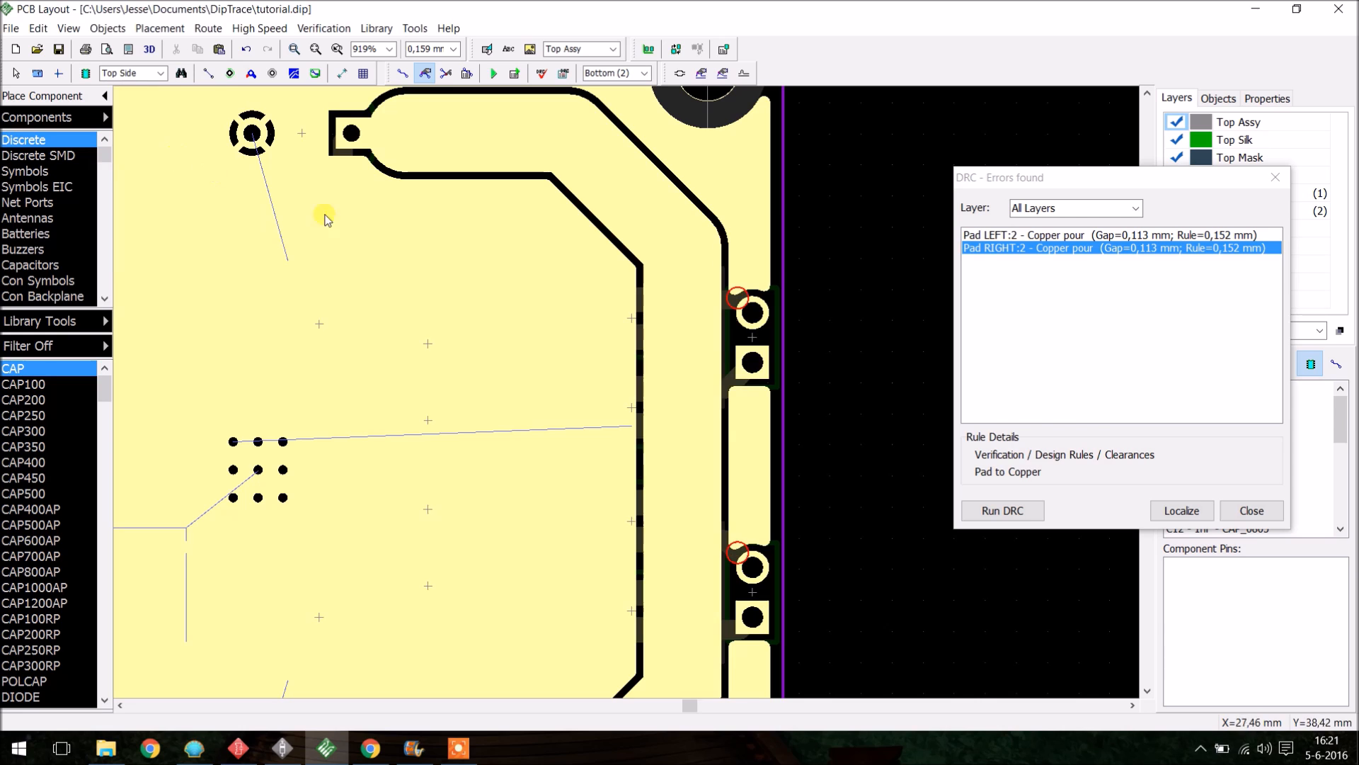
click(1027, 510)
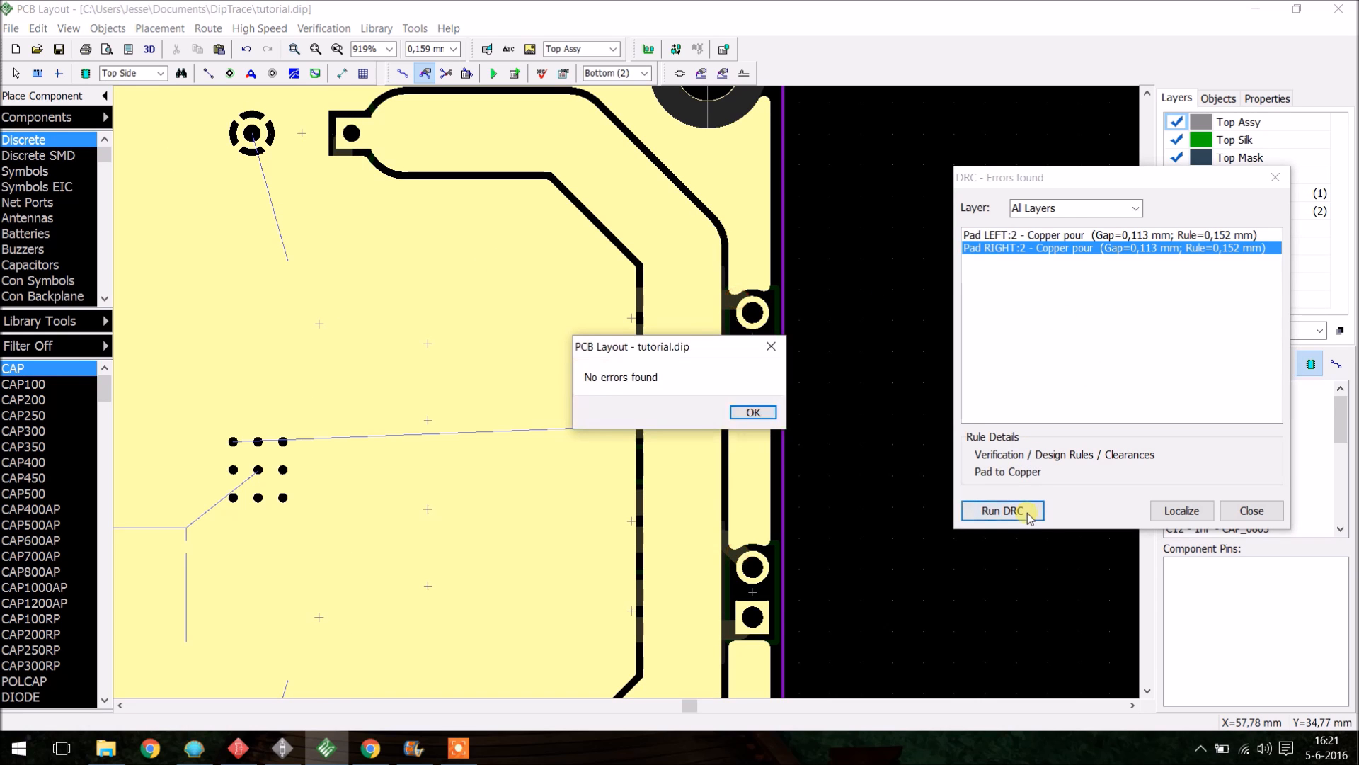
click(757, 418)
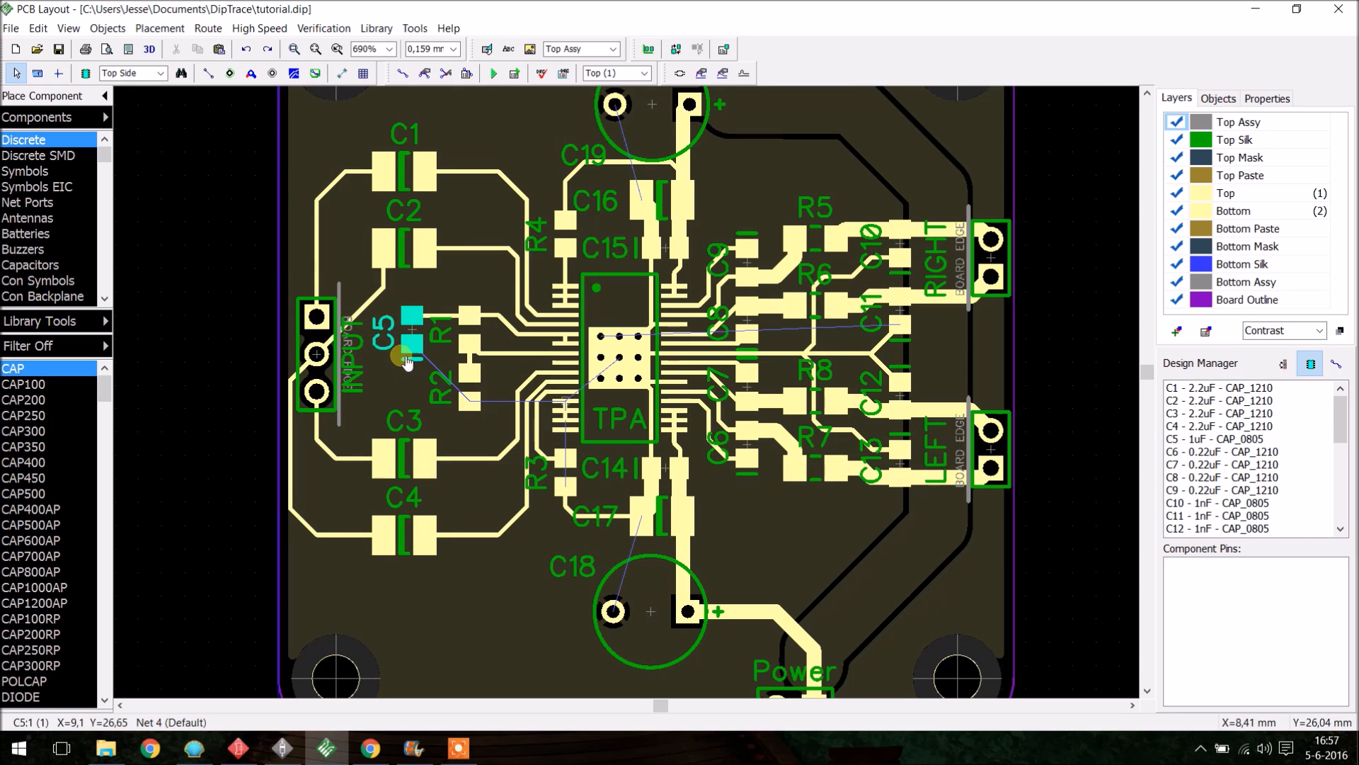
- Place a static via between C5 and R2, just below C5's pad
click(401, 354)
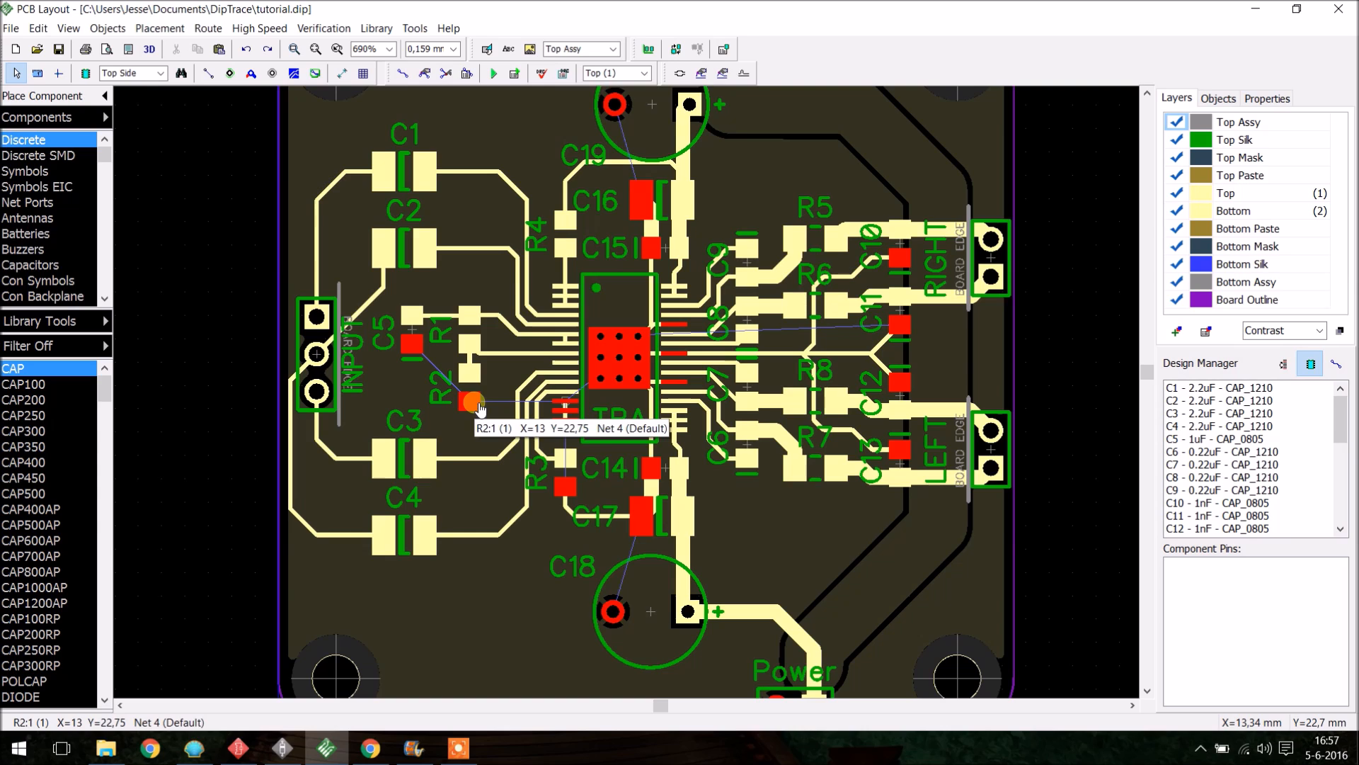
key(Escape)
click(251, 73)
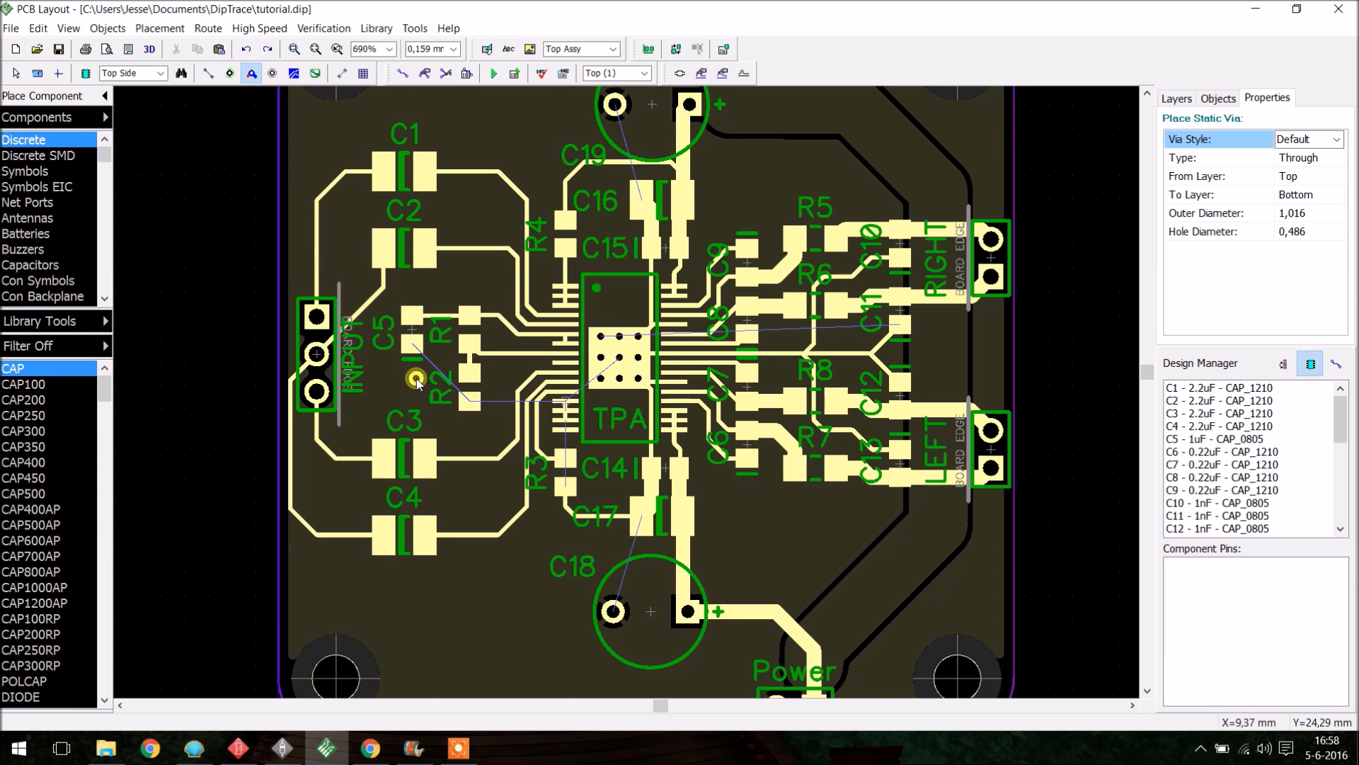
click(416, 379)
key(Escape)
- Nudge the new via slightly and add it to Net 4
drag(420, 384, 418, 391)
right_click(416, 387)
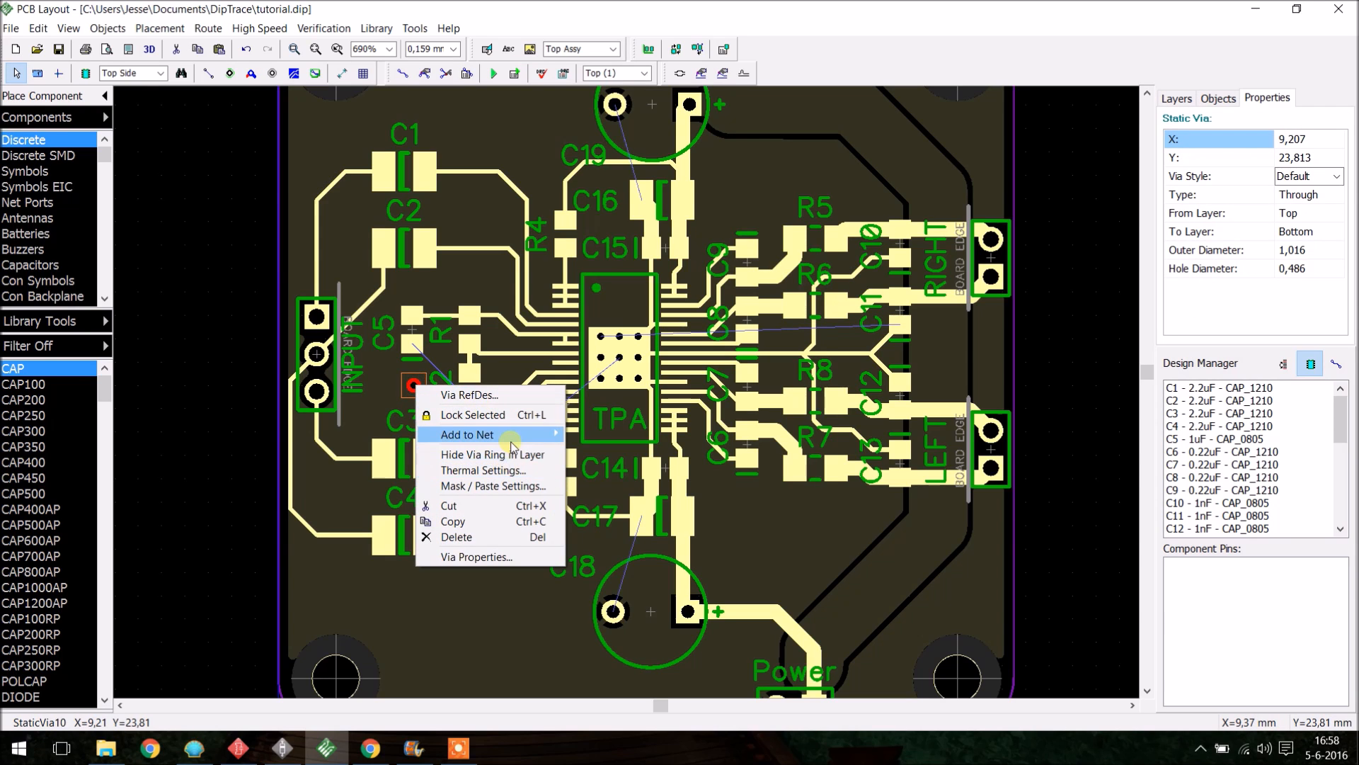
mouse_move(513, 444)
click(602, 450)
scroll(728, 384, down, 4)
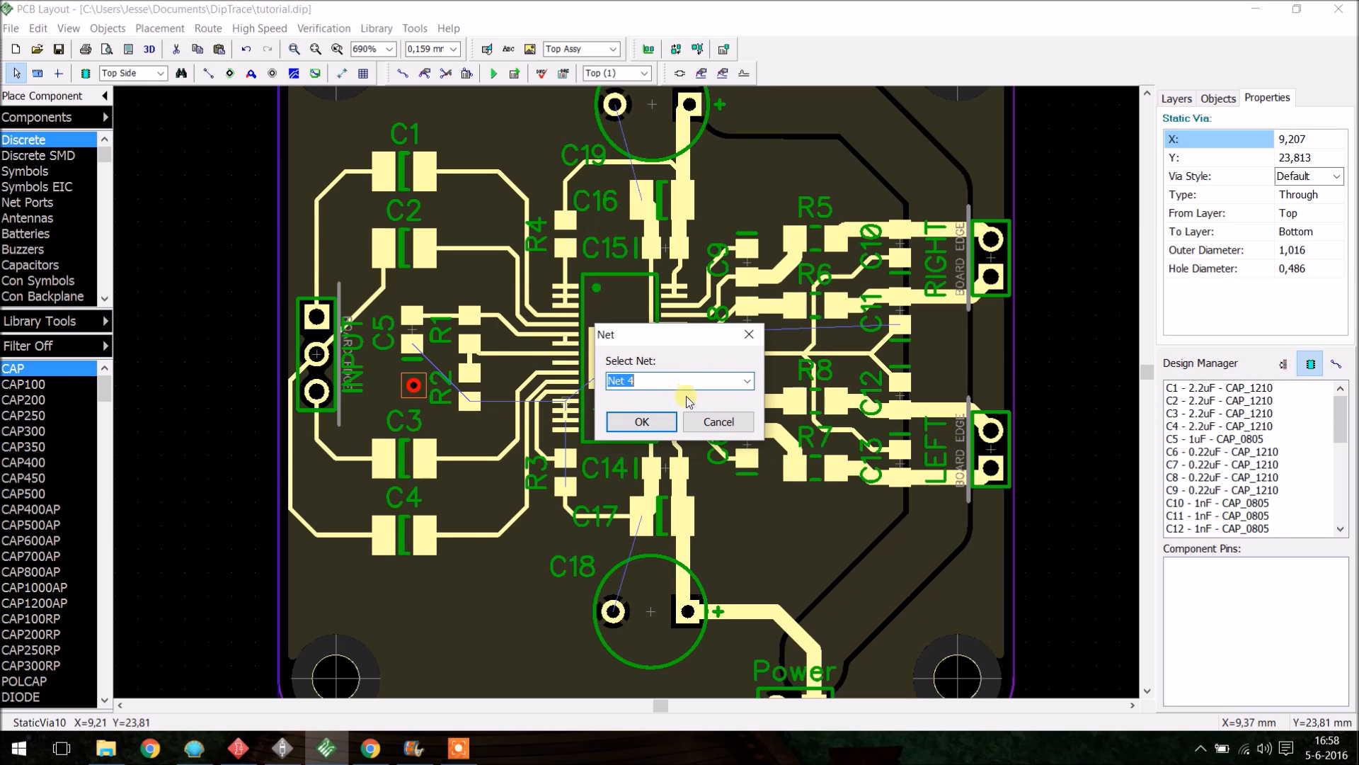
click(641, 420)
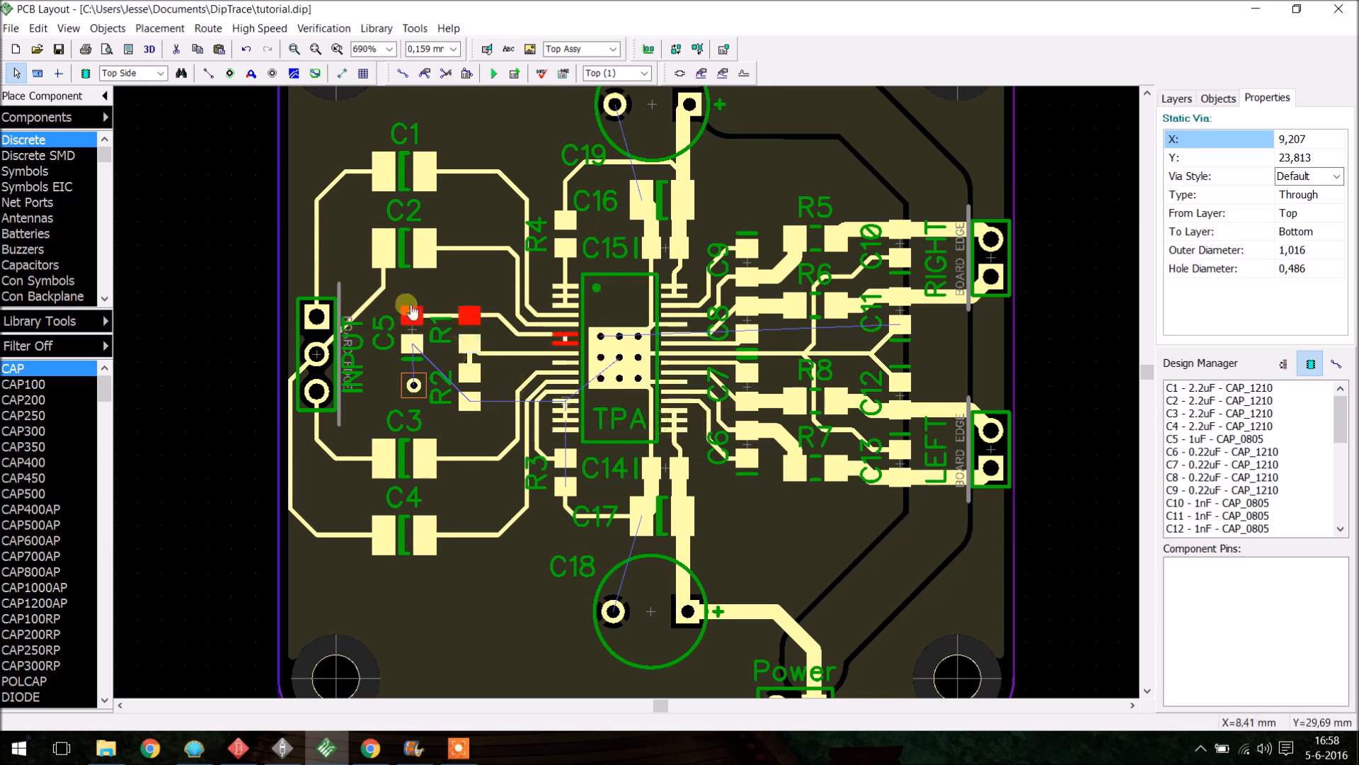
- Edit the trace width of the Default net class in the Net Classes settings
click(401, 74)
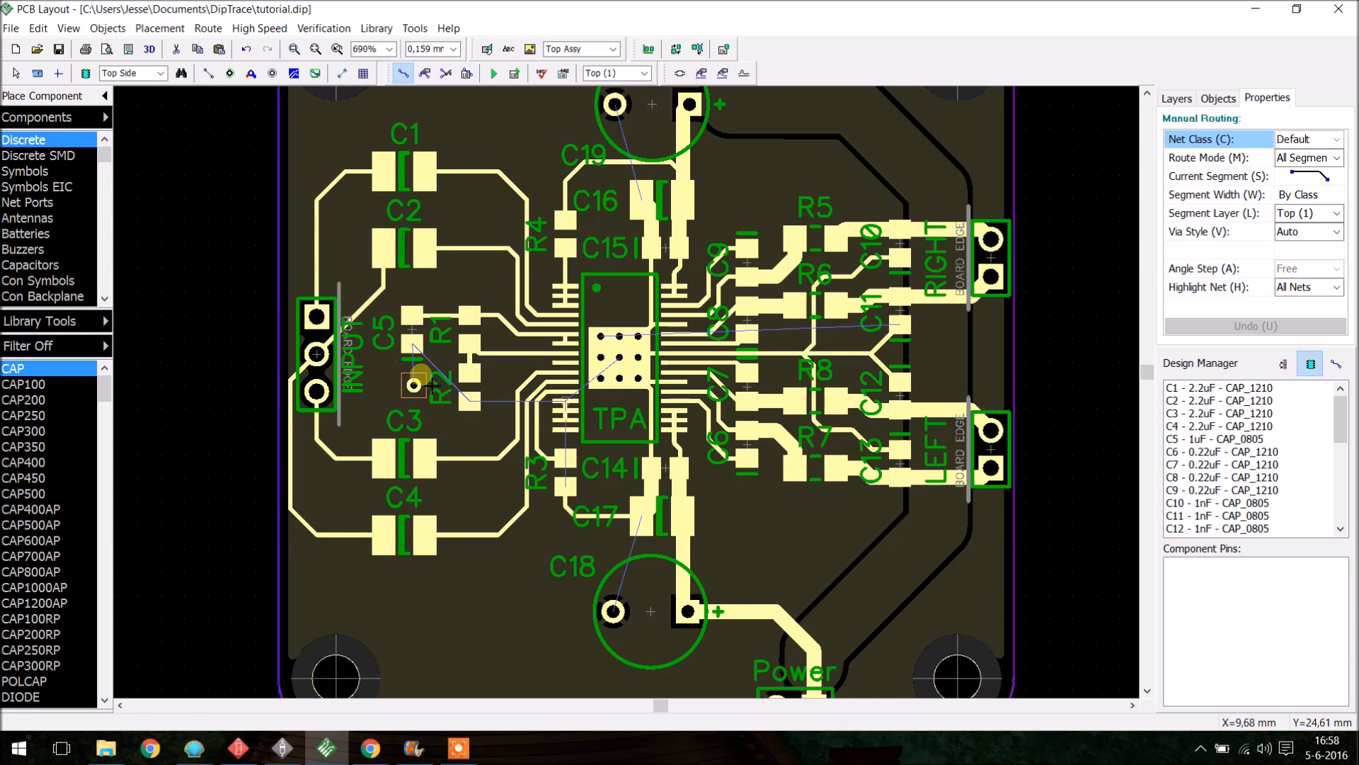
click(207, 28)
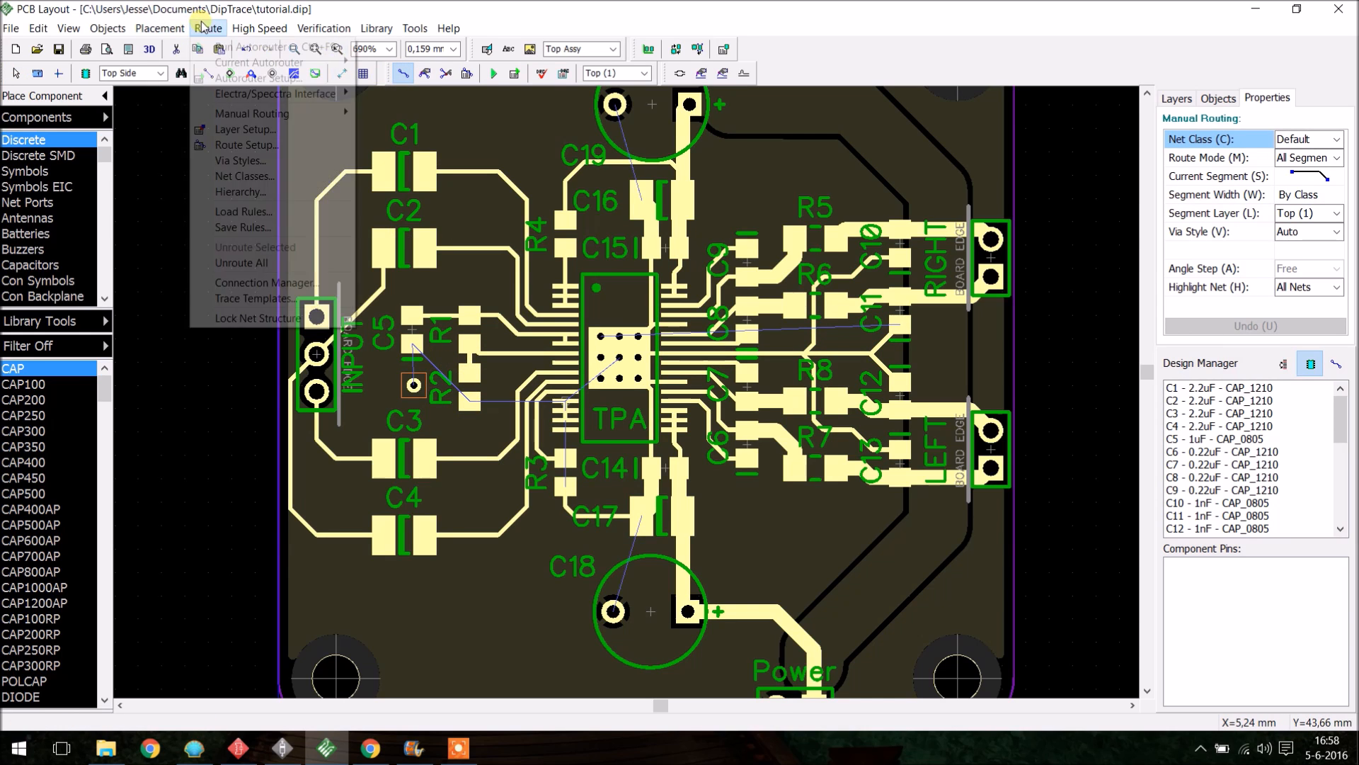
click(272, 175)
double_click(814, 209)
text(4)
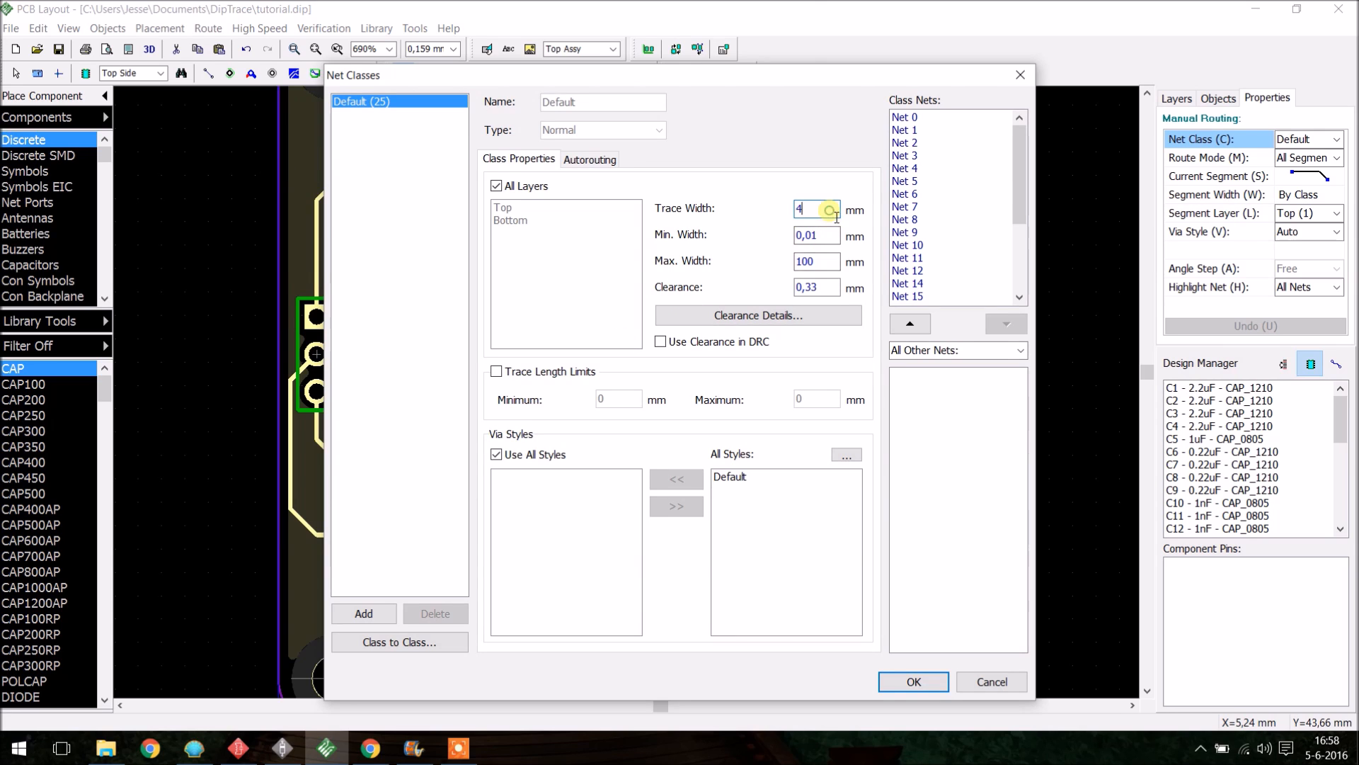
text(,3)
key(Return)
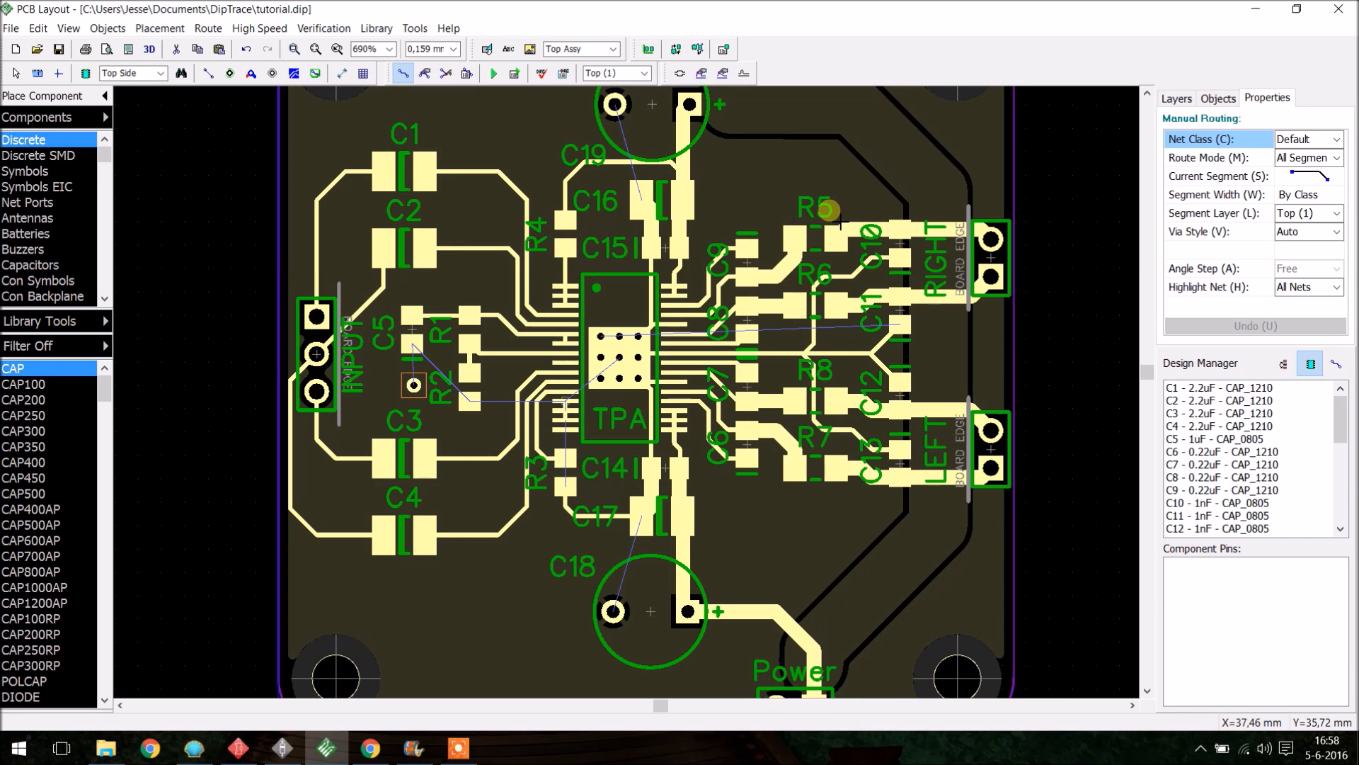
- Route a trace from R2's pad to the new via
right_click(829, 212)
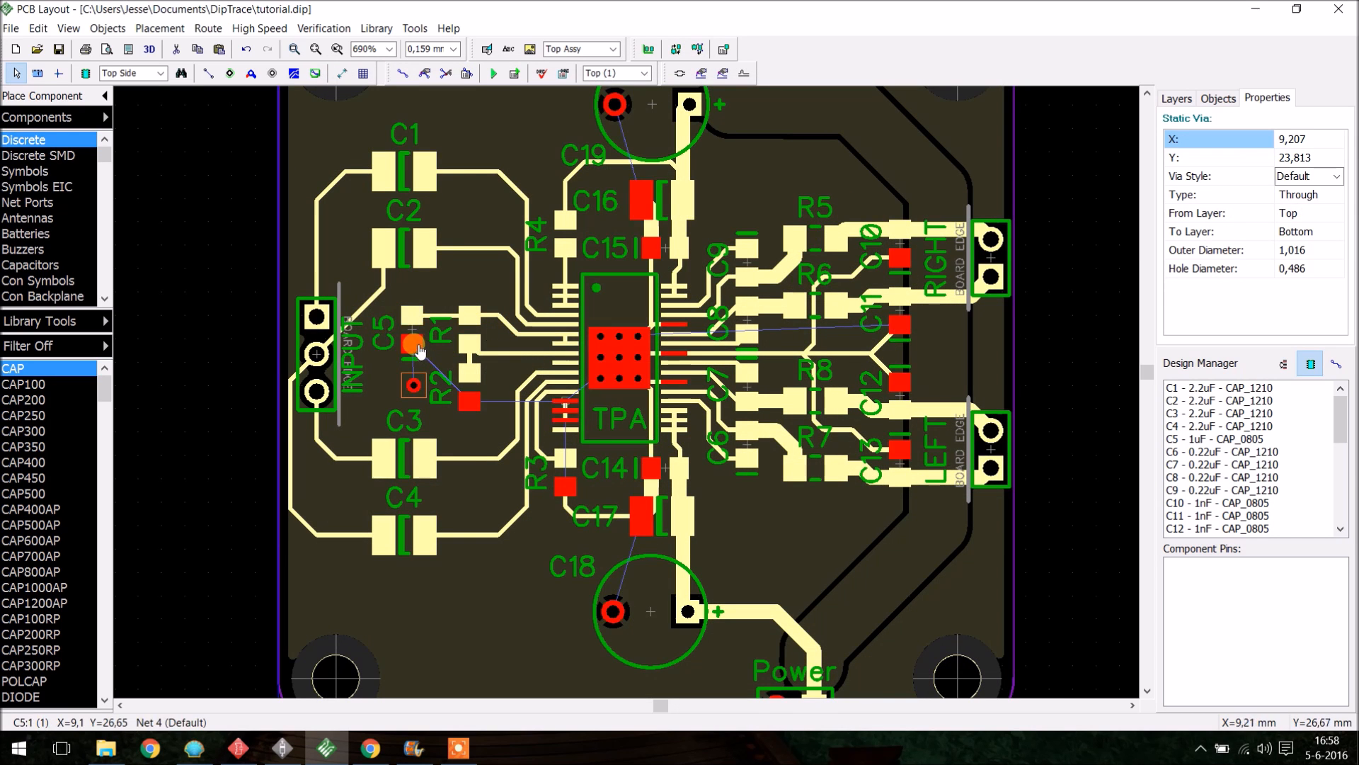
click(413, 70)
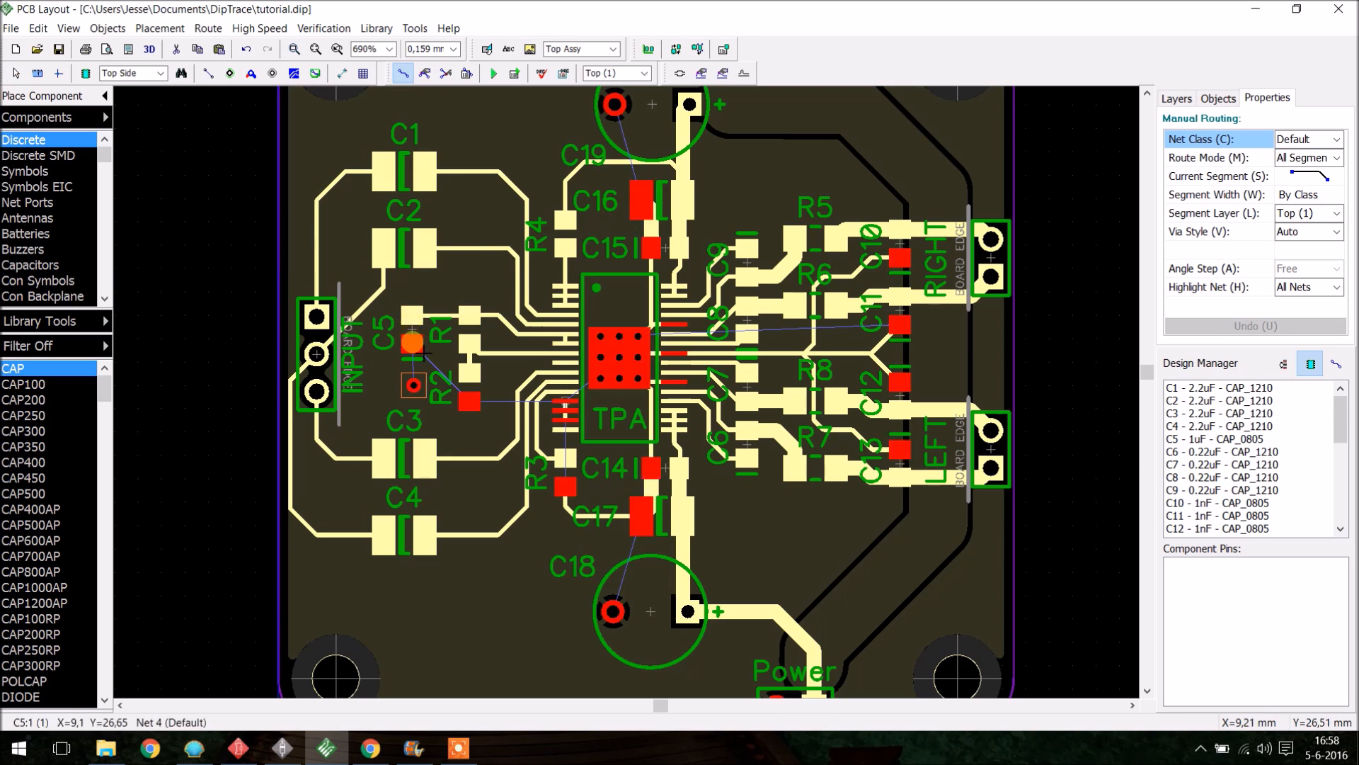
click(466, 400)
click(415, 388)
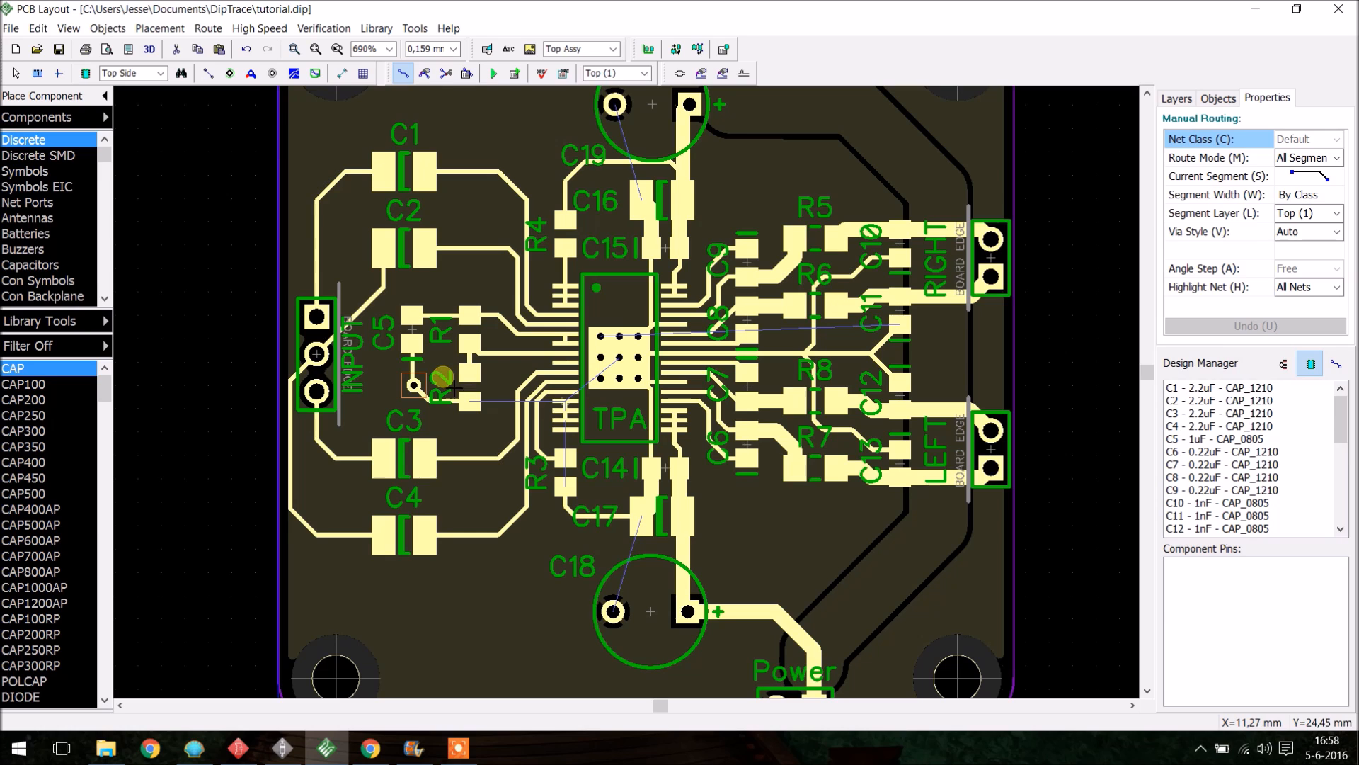
key(b)
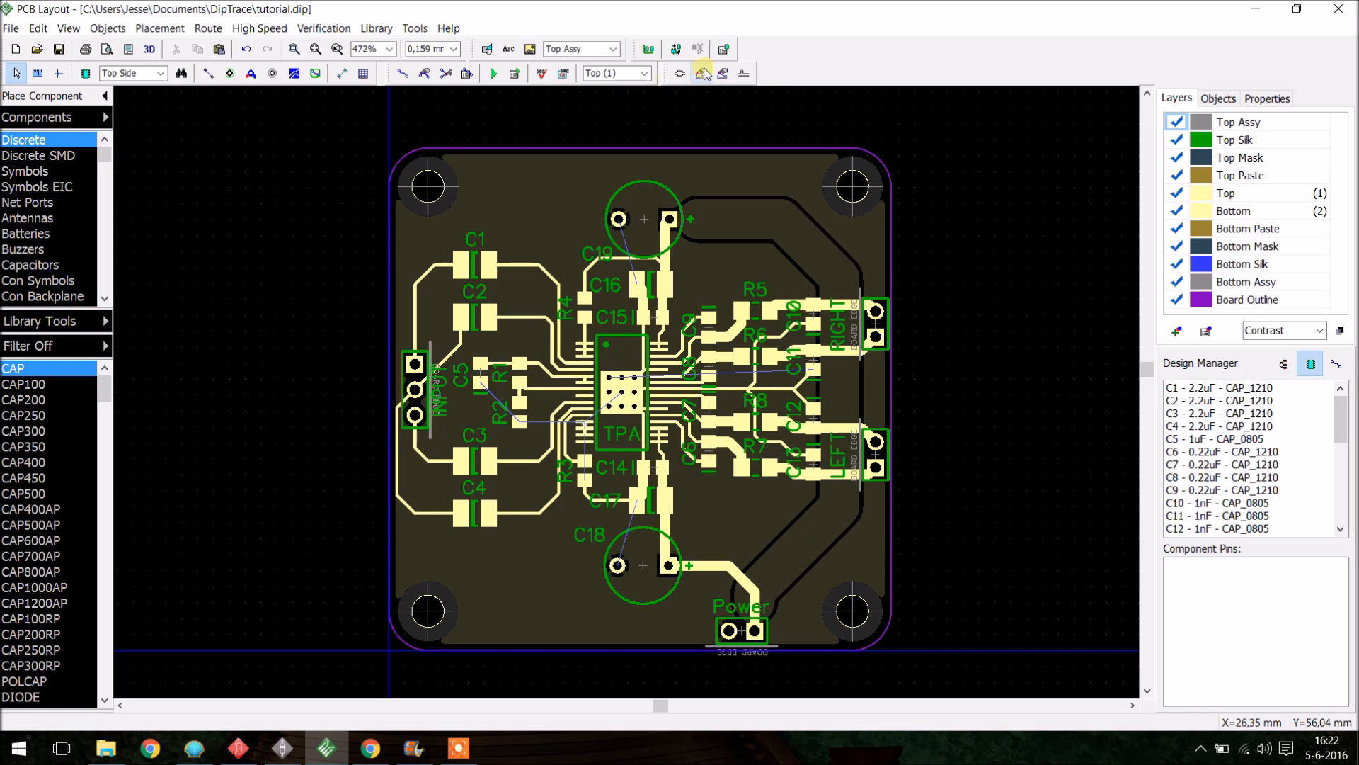
- Place the text "Thanks for Watching: )" near the board's upper right edge
click(509, 49)
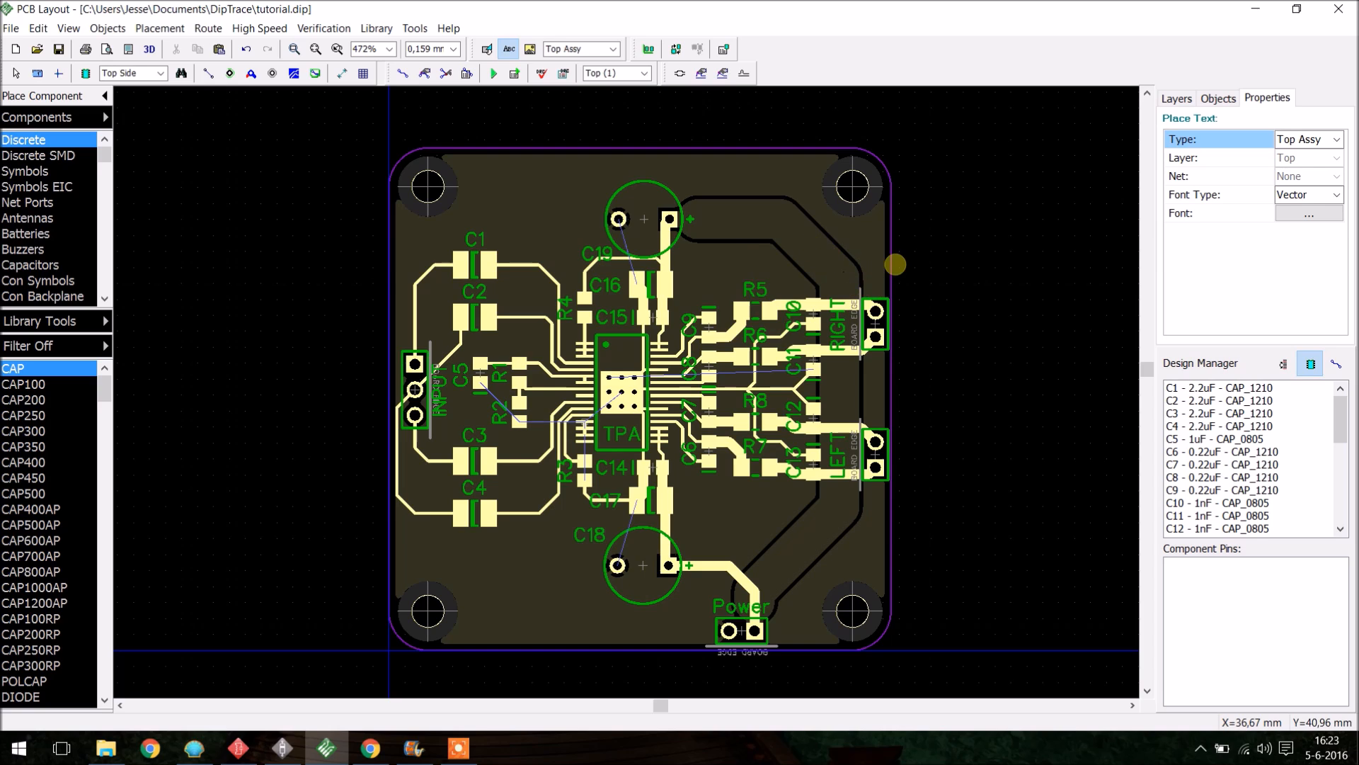
text(Thanks)
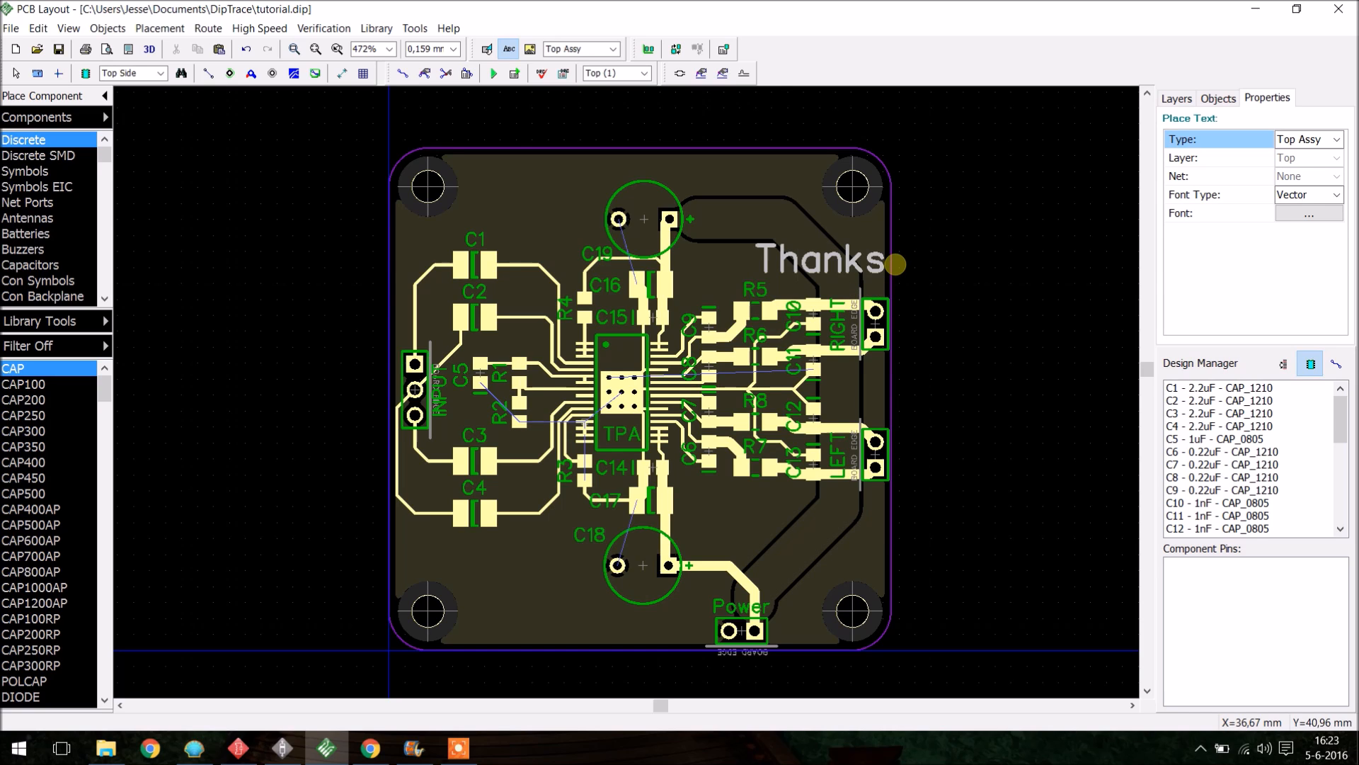
text( for Watchcin)
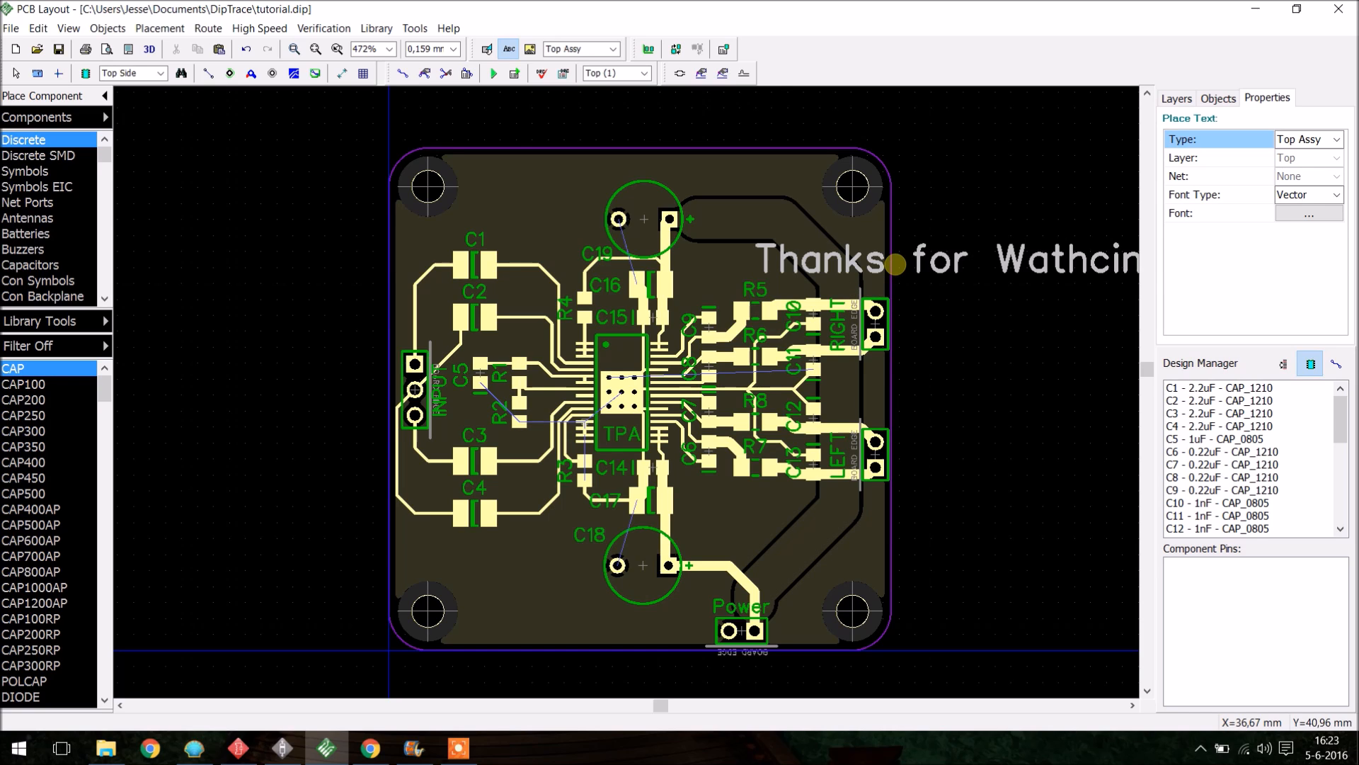
key(BackSpace)
key(BackSpace)
key(BackSpace)
key(BackSpace)
key(BackSpace)
text(h)
key(BackSpace)
text(chin)
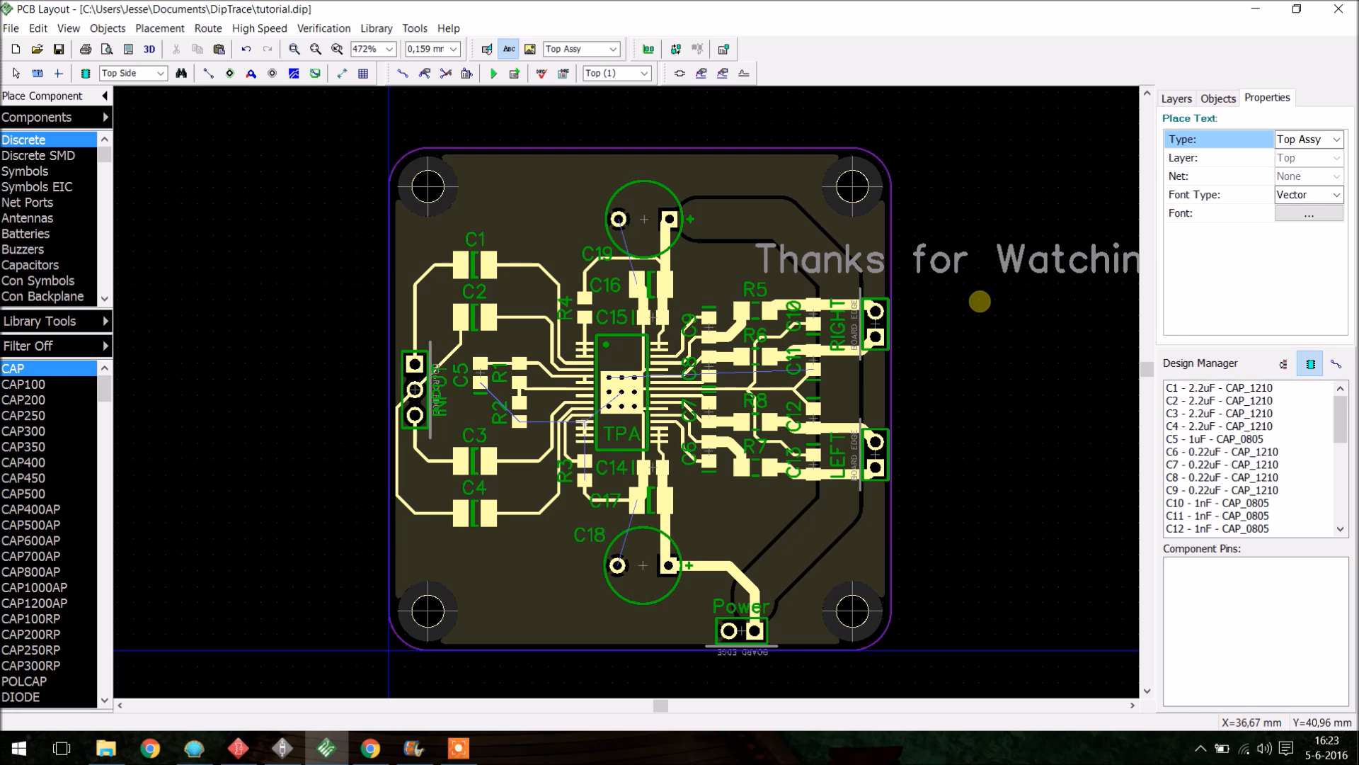
key(Escape)
- Change the text's type to Top Silk
click(967, 269)
double_click(983, 264)
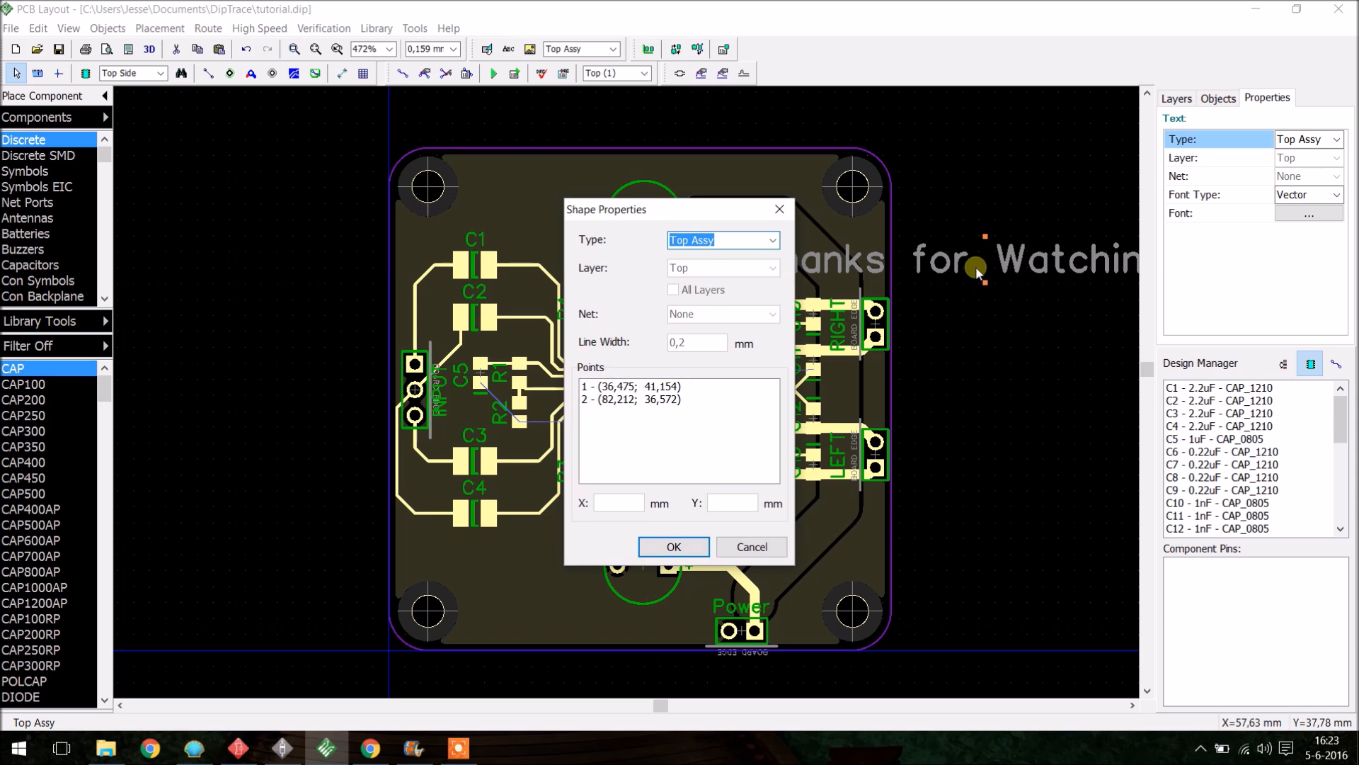
key(Escape)
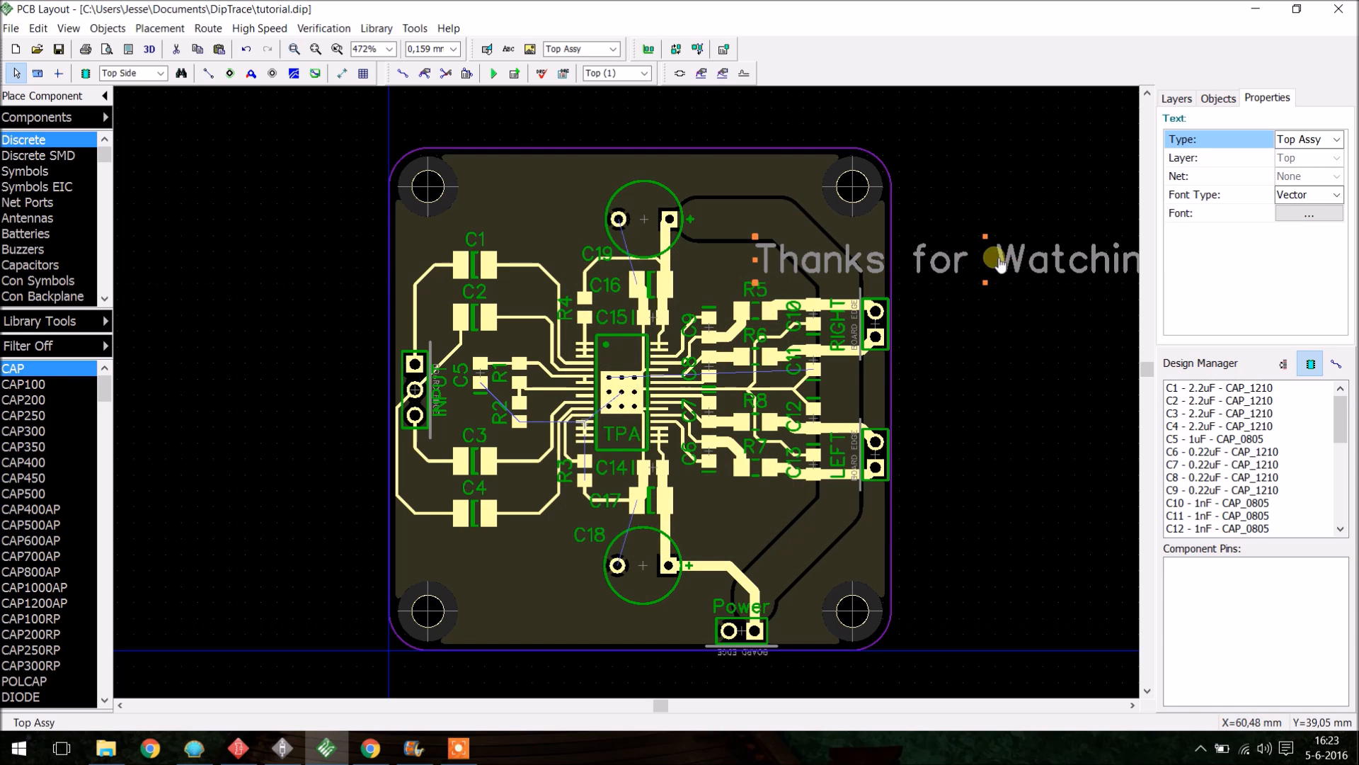
double_click(964, 245)
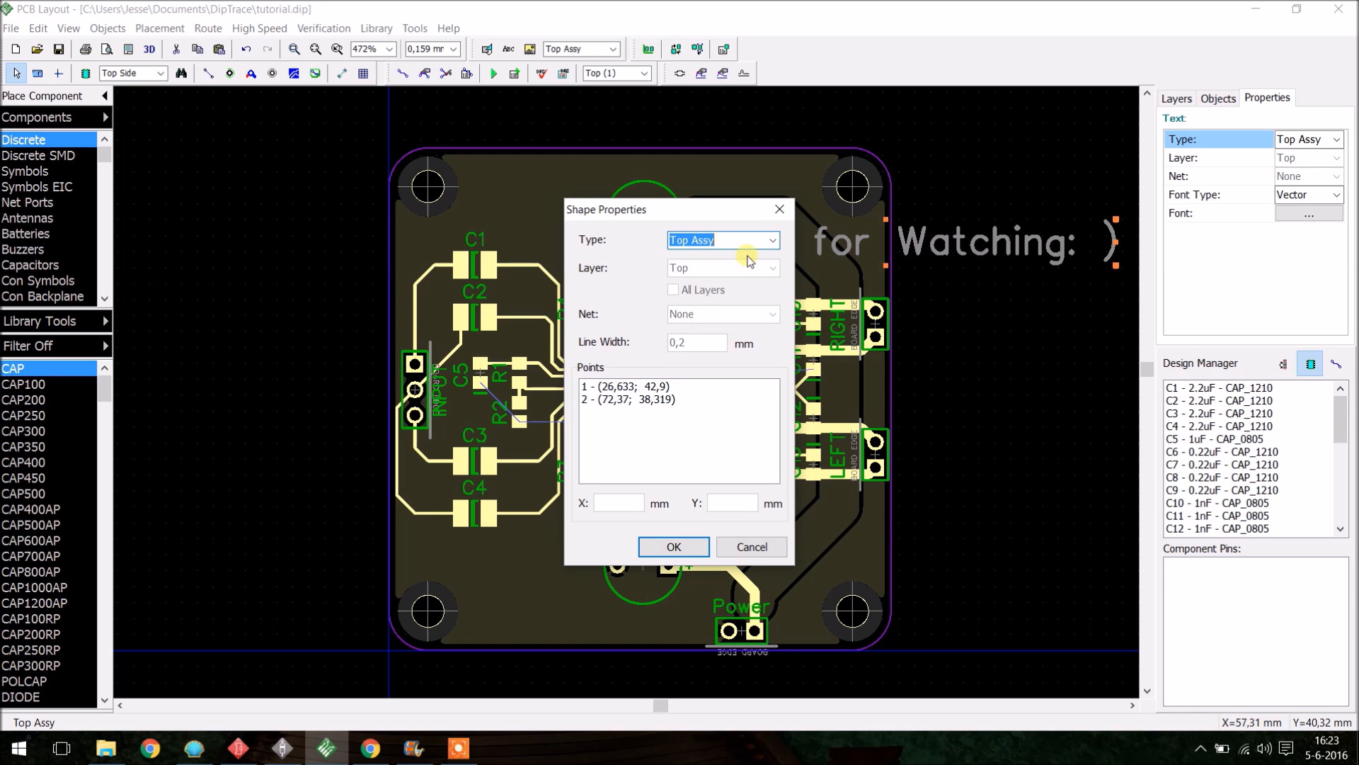
click(768, 241)
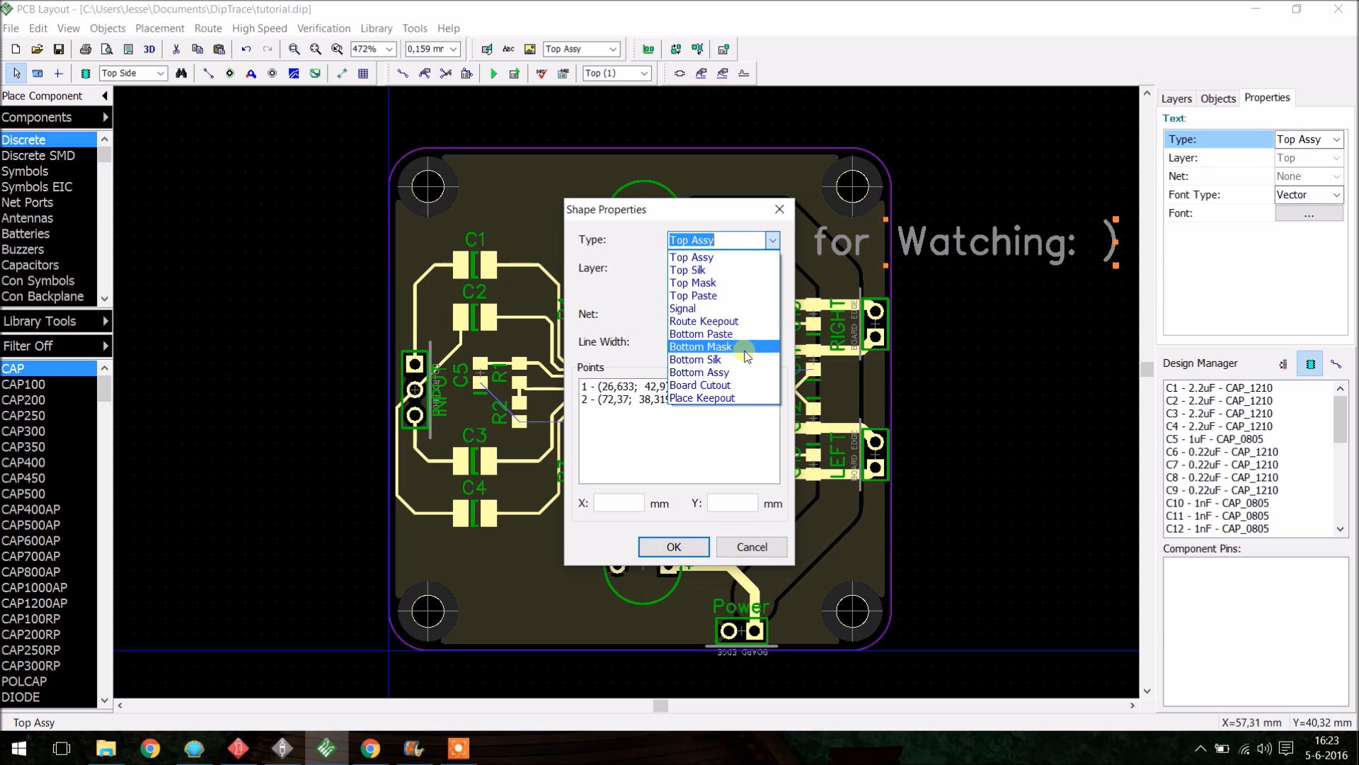
click(742, 270)
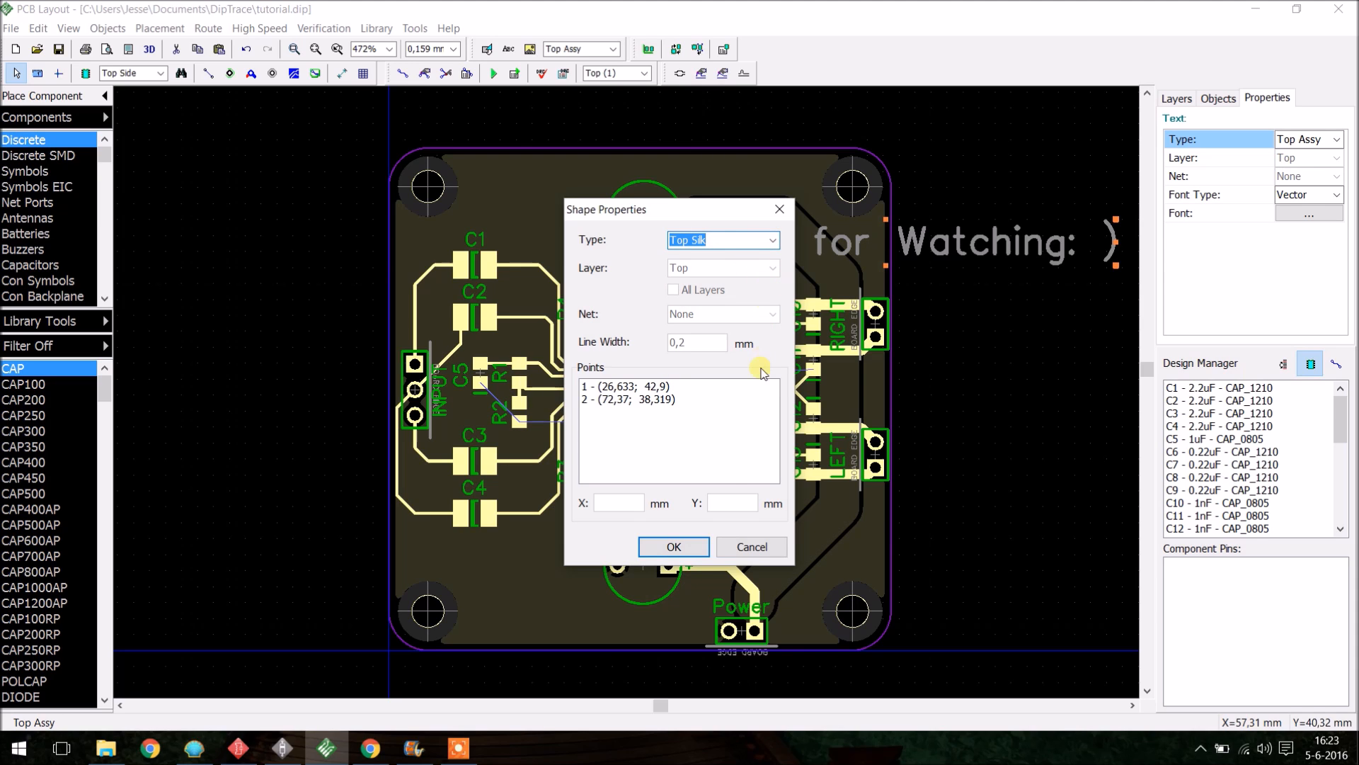
click(698, 551)
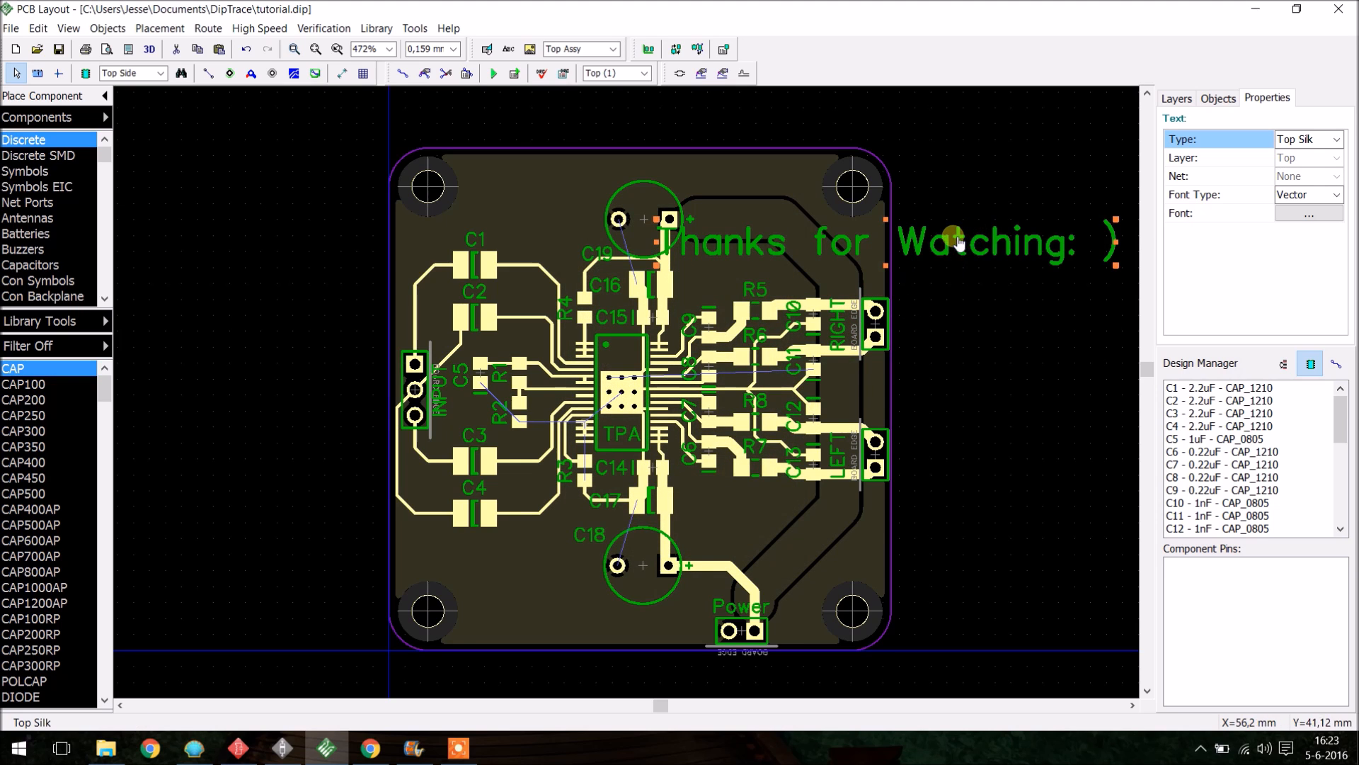
- Try to reposition the text near the board's upper right edge and open its properties
drag(771, 242, 869, 250)
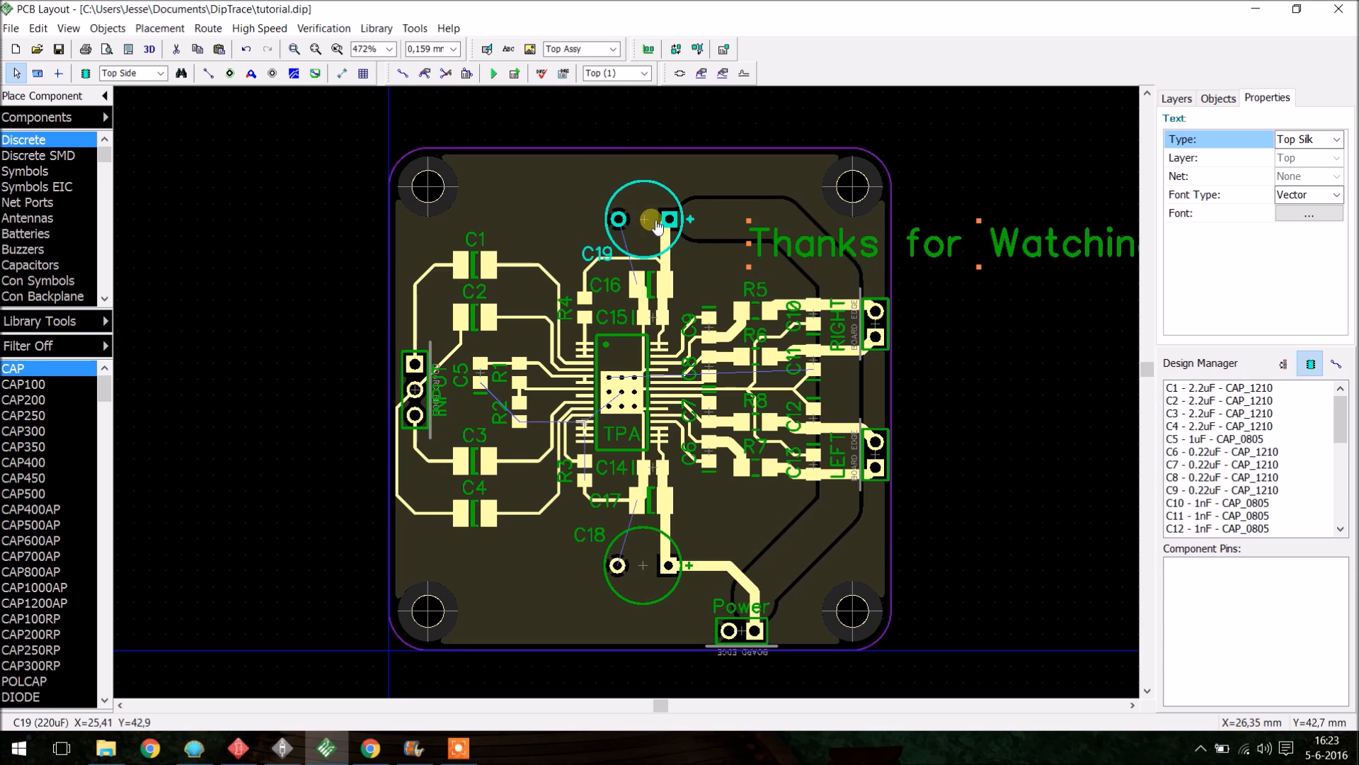
drag(918, 241, 884, 256)
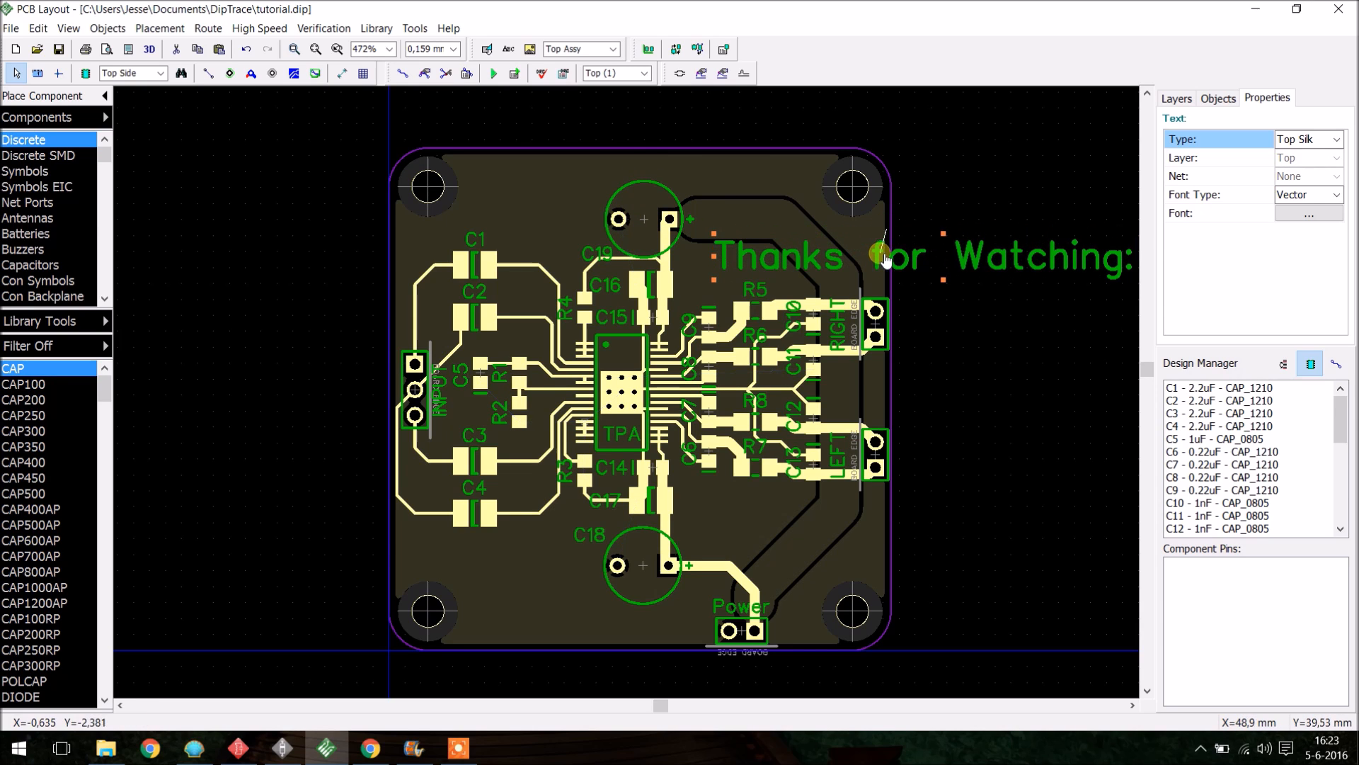
double_click(930, 264)
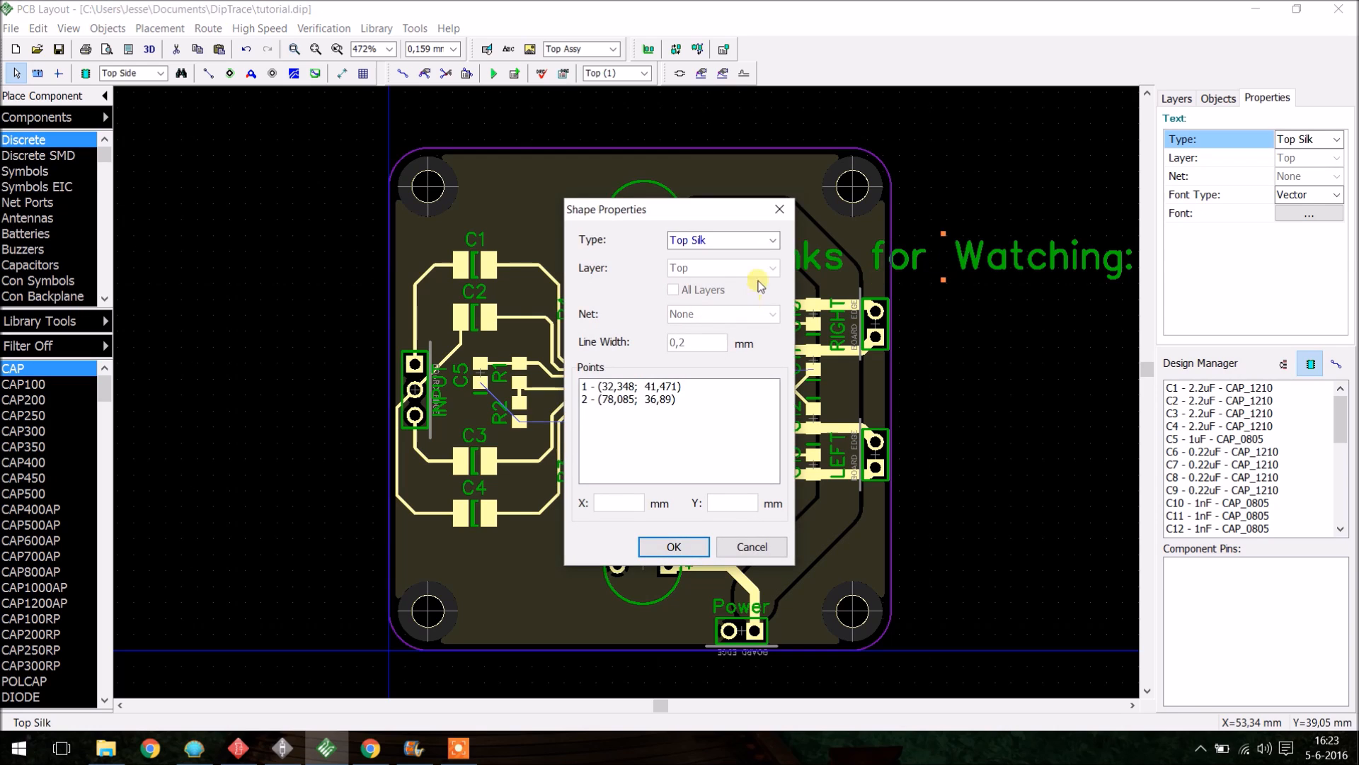
click(779, 209)
right_click(923, 261)
click(977, 415)
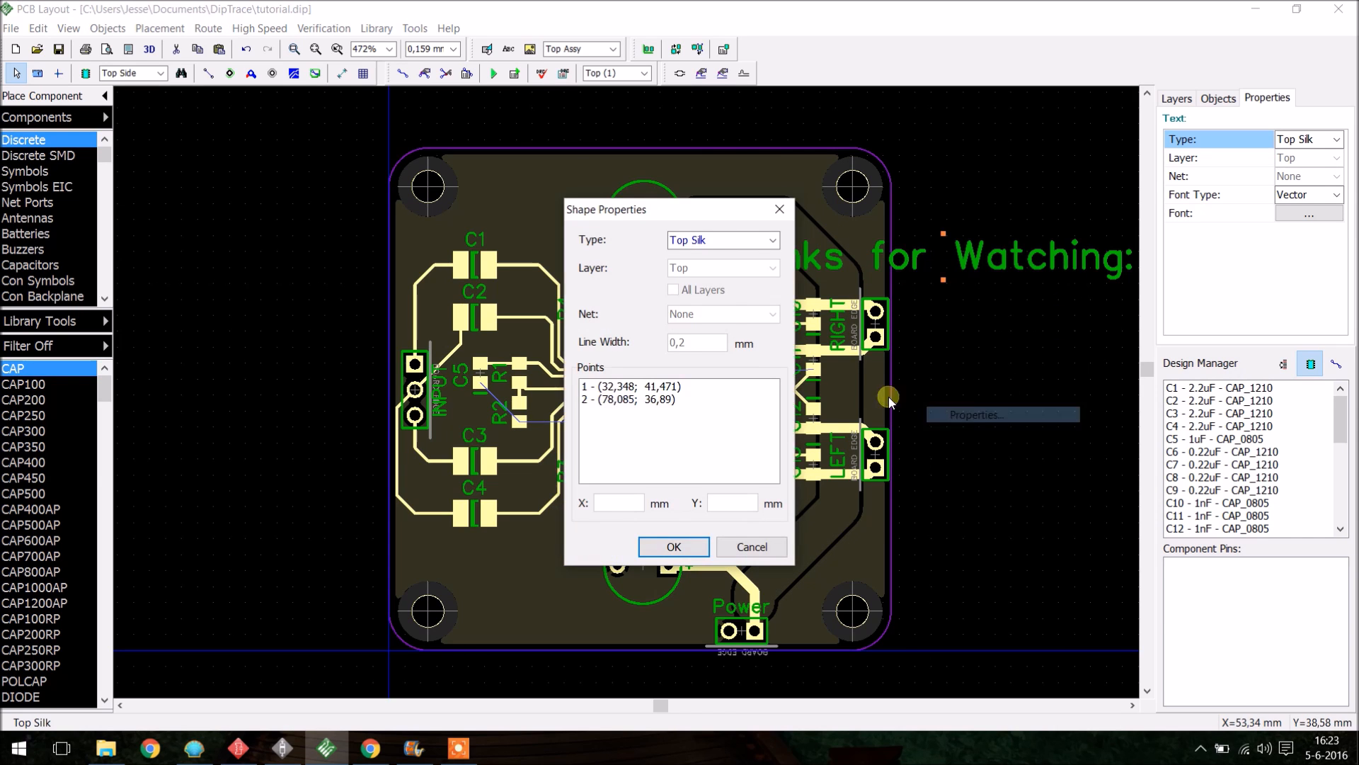
click(779, 209)
- Set the text's font size to 8 and move the text to the top edge of the board above C19
right_click(955, 257)
click(990, 390)
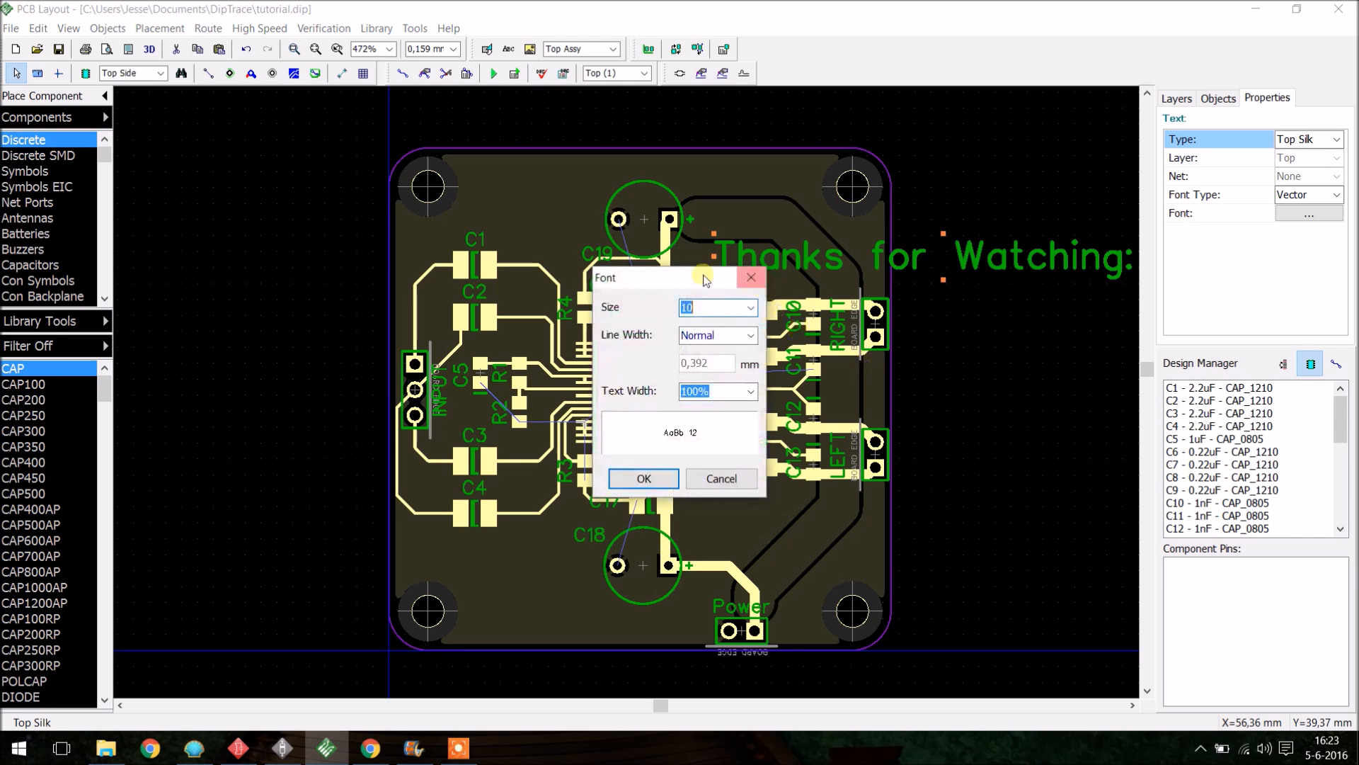
click(750, 307)
click(750, 307)
key(Tab)
key(Down)
click(747, 310)
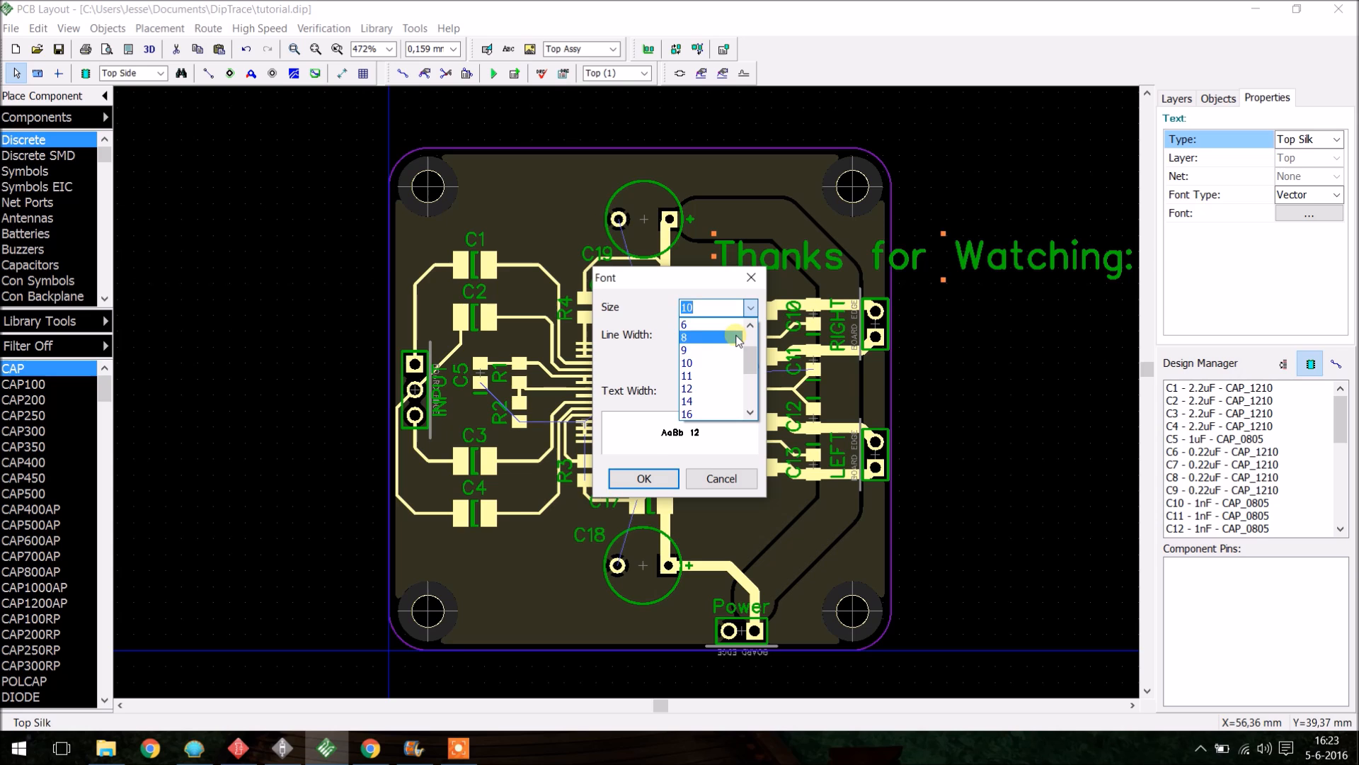
click(708, 325)
click(643, 478)
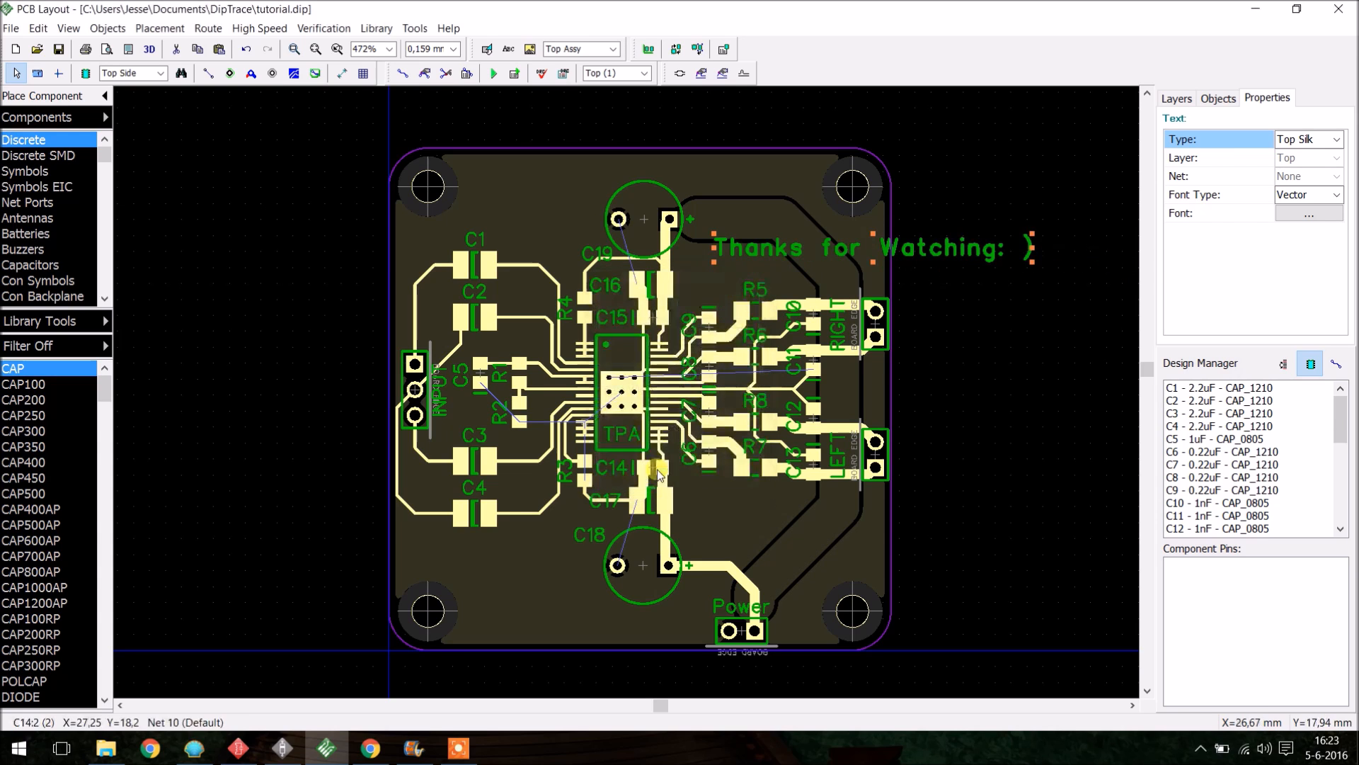
drag(870, 253, 638, 174)
click(965, 277)
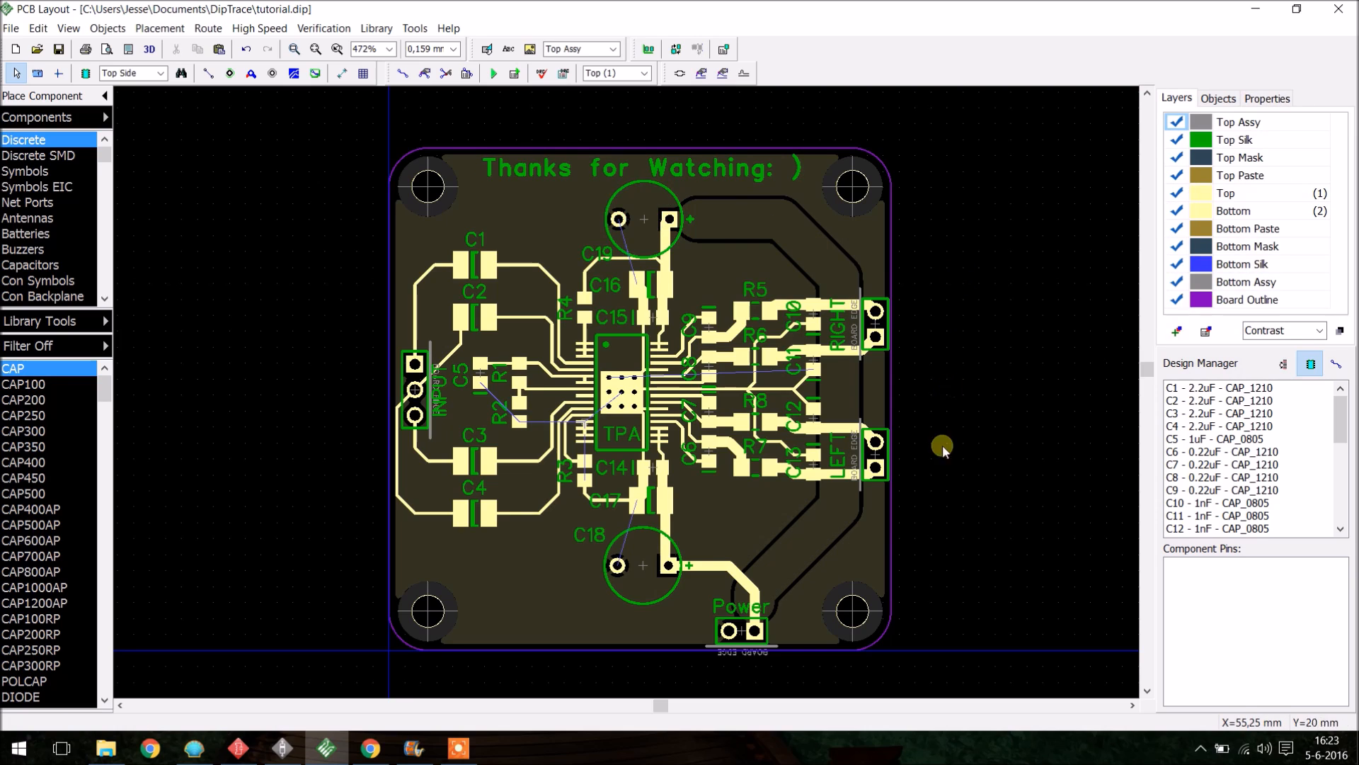